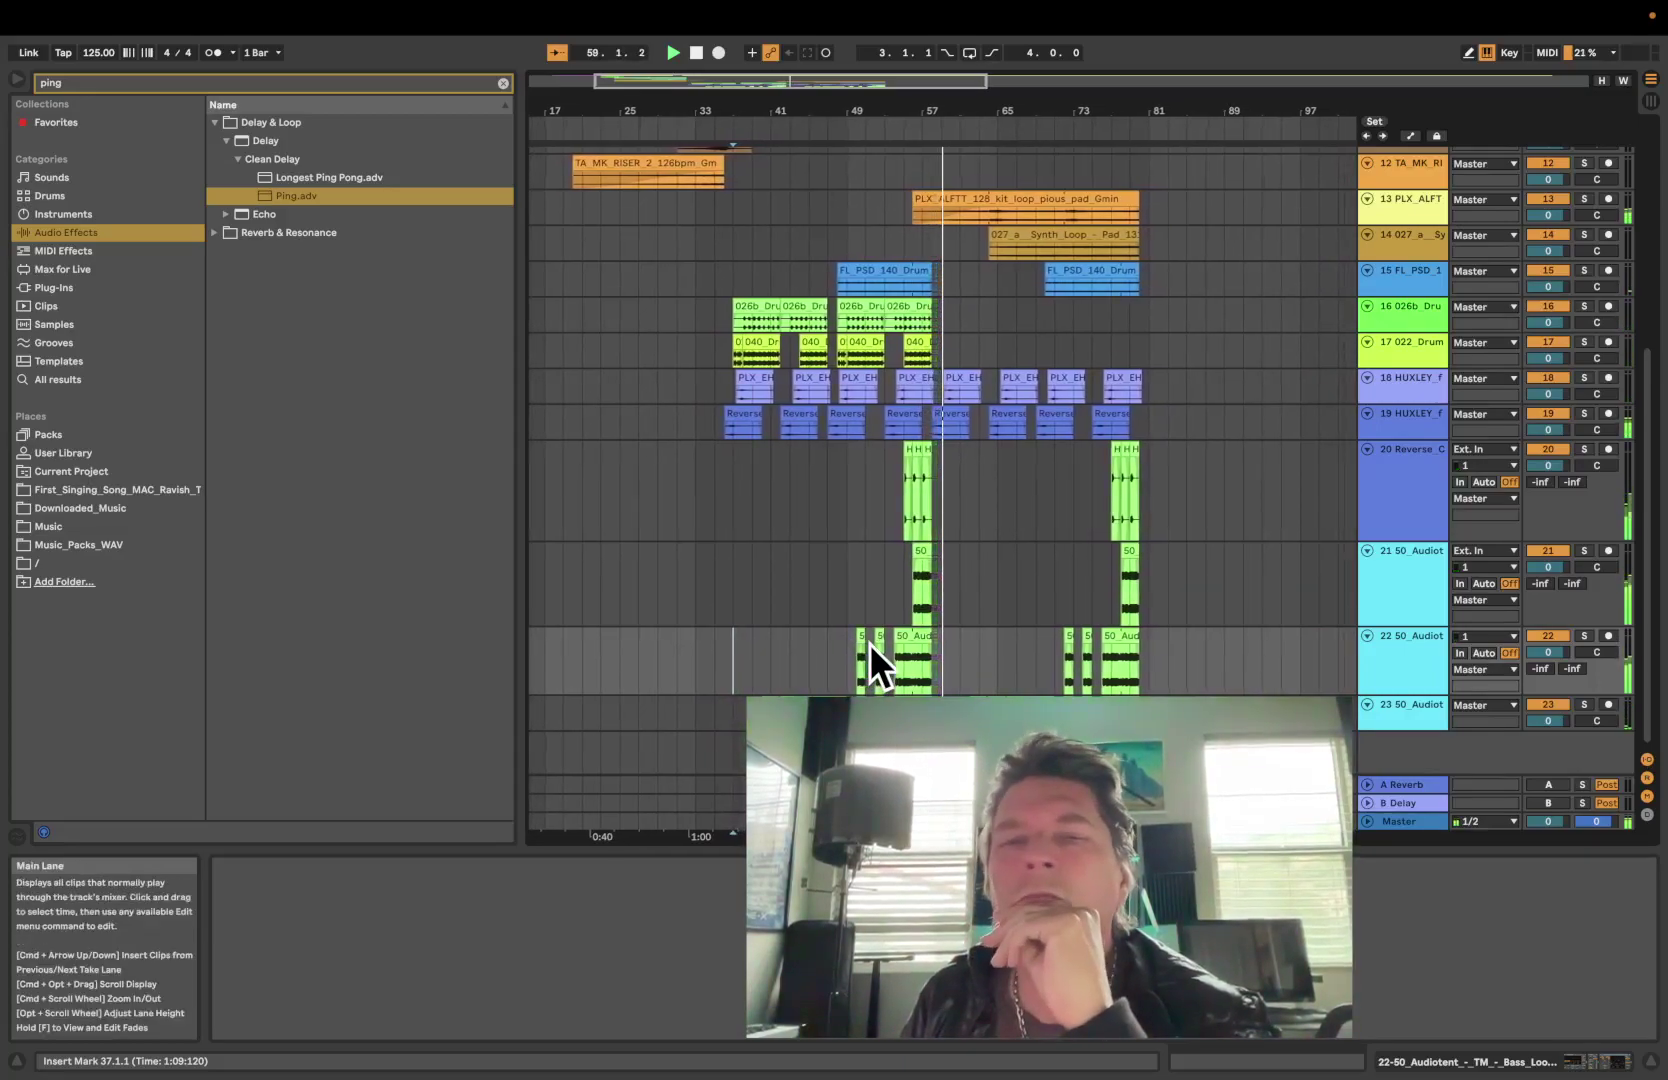
Add the Ping delay preset after the Limiter in track 23's device chain, checking tracks 21 and 22 for it first
{"action": "left_click", "coordinate": [1393, 660]}
{"action": "left_click", "coordinate": [1384, 590]}
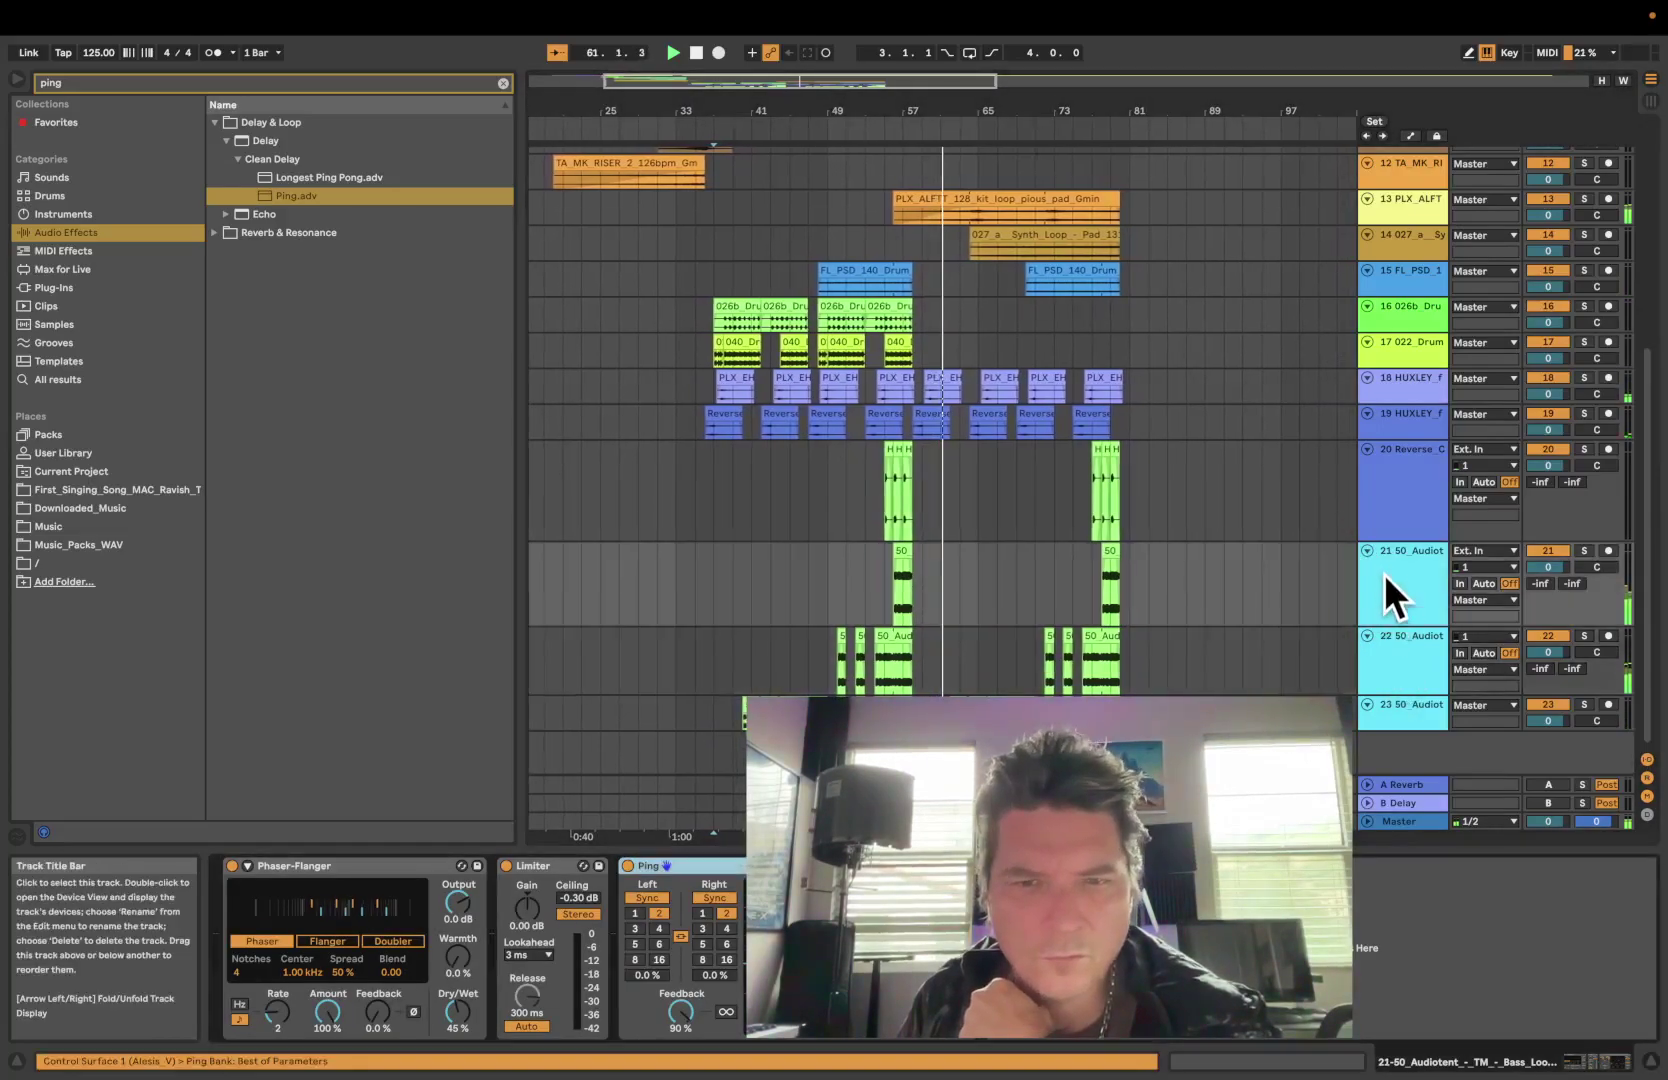
{"action": "left_click", "coordinate": [1403, 717]}
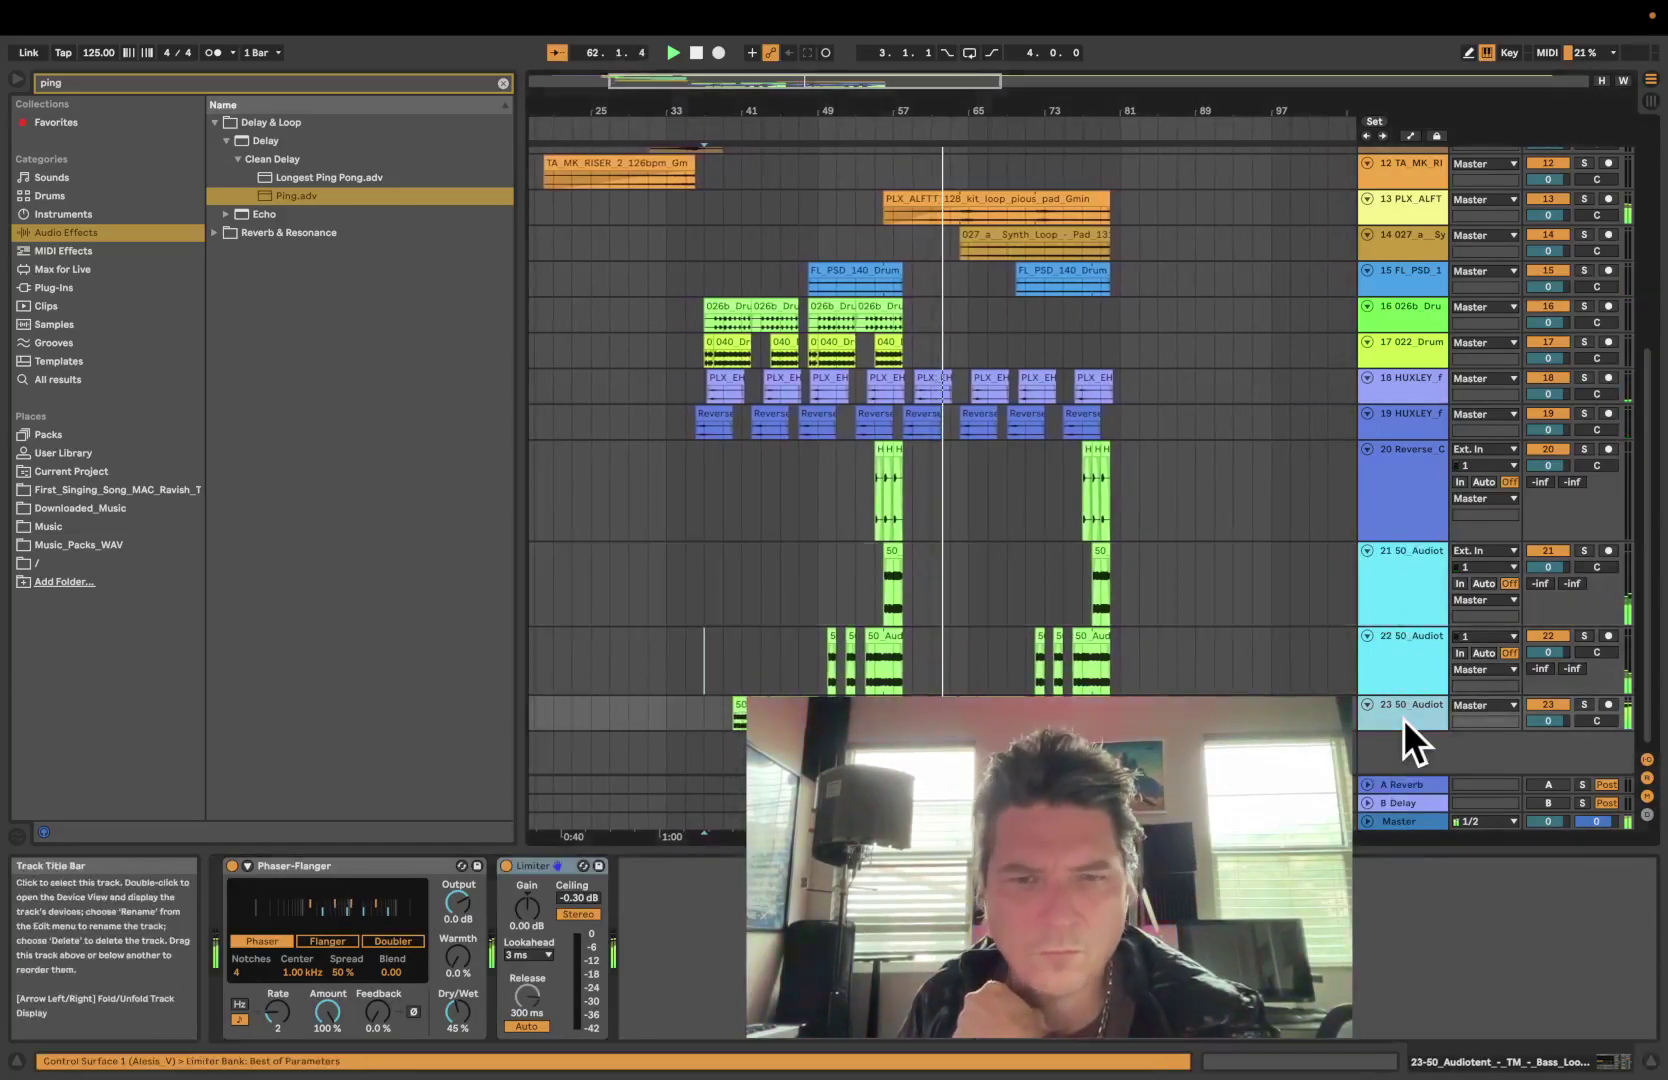
{"action": "left_click_drag", "start_coordinate": [296, 196], "coordinate": [680, 945]}
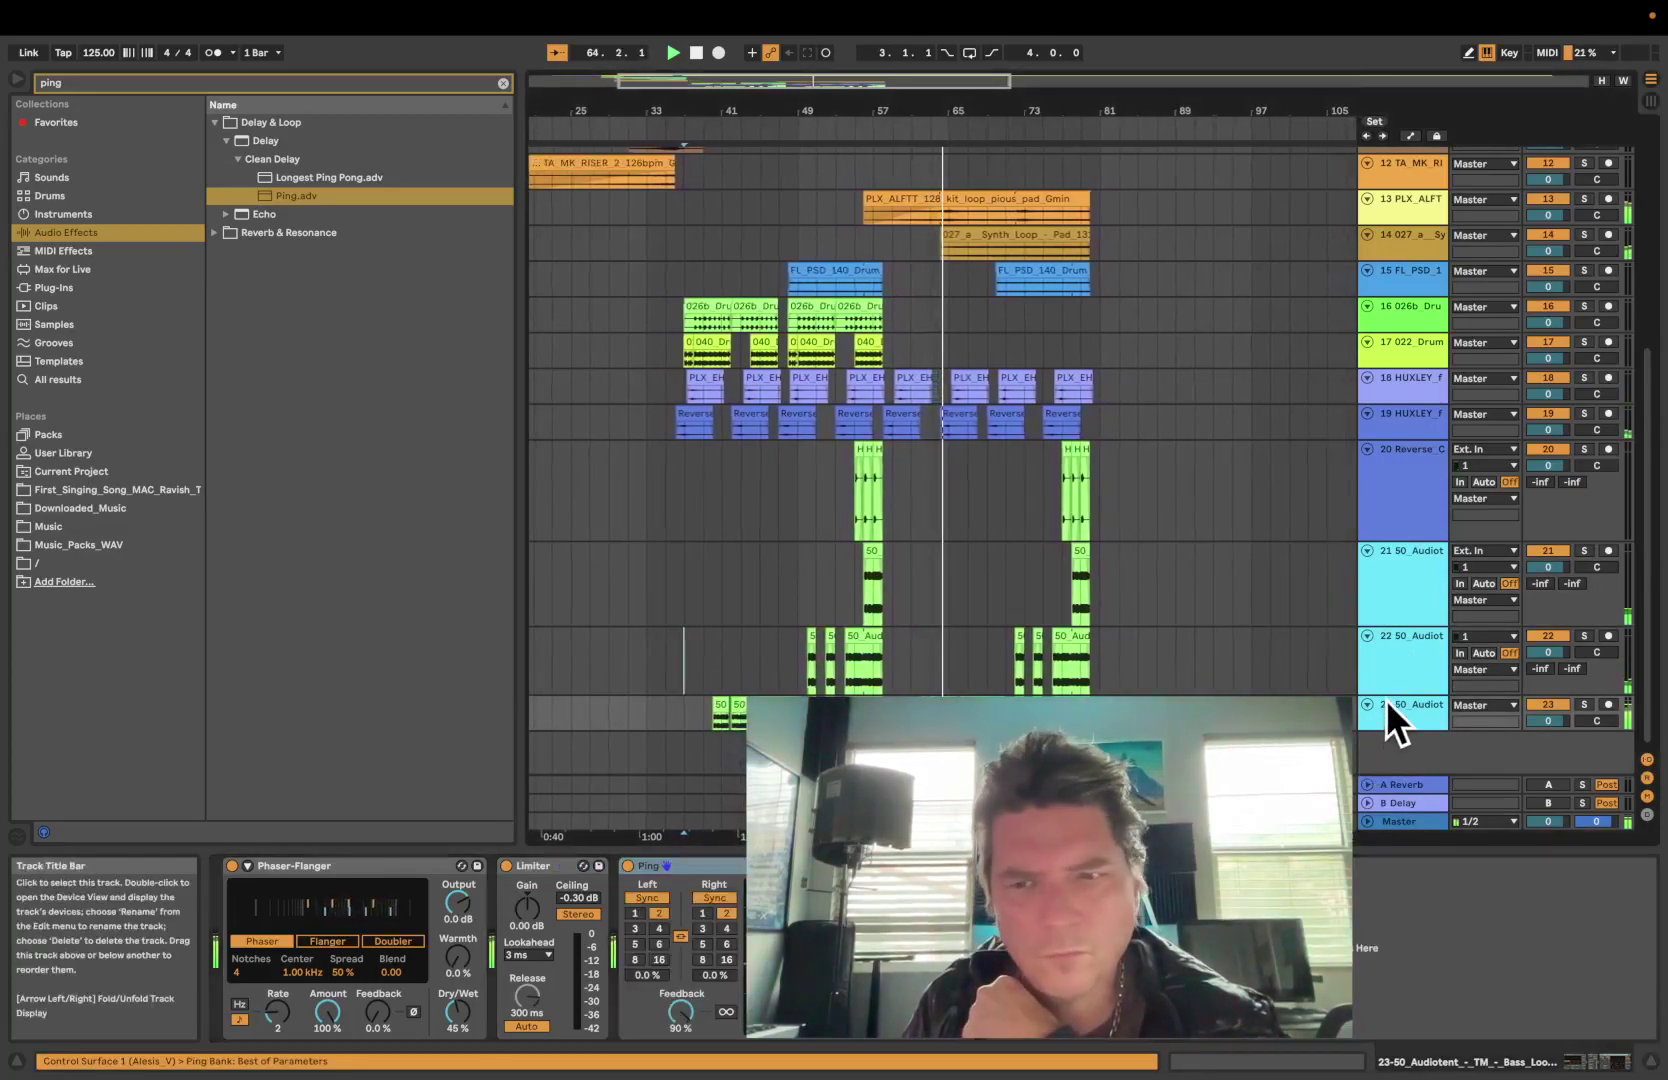
Enlarge track 23 in the arrangement and show the automation lanes
{"action": "left_click_drag", "start_coordinate": [1385, 692], "coordinate": [1384, 765]}
{"action": "scroll", "coordinate": [1215, 635], "scroll_direction": "down", "scroll_amount": 2}
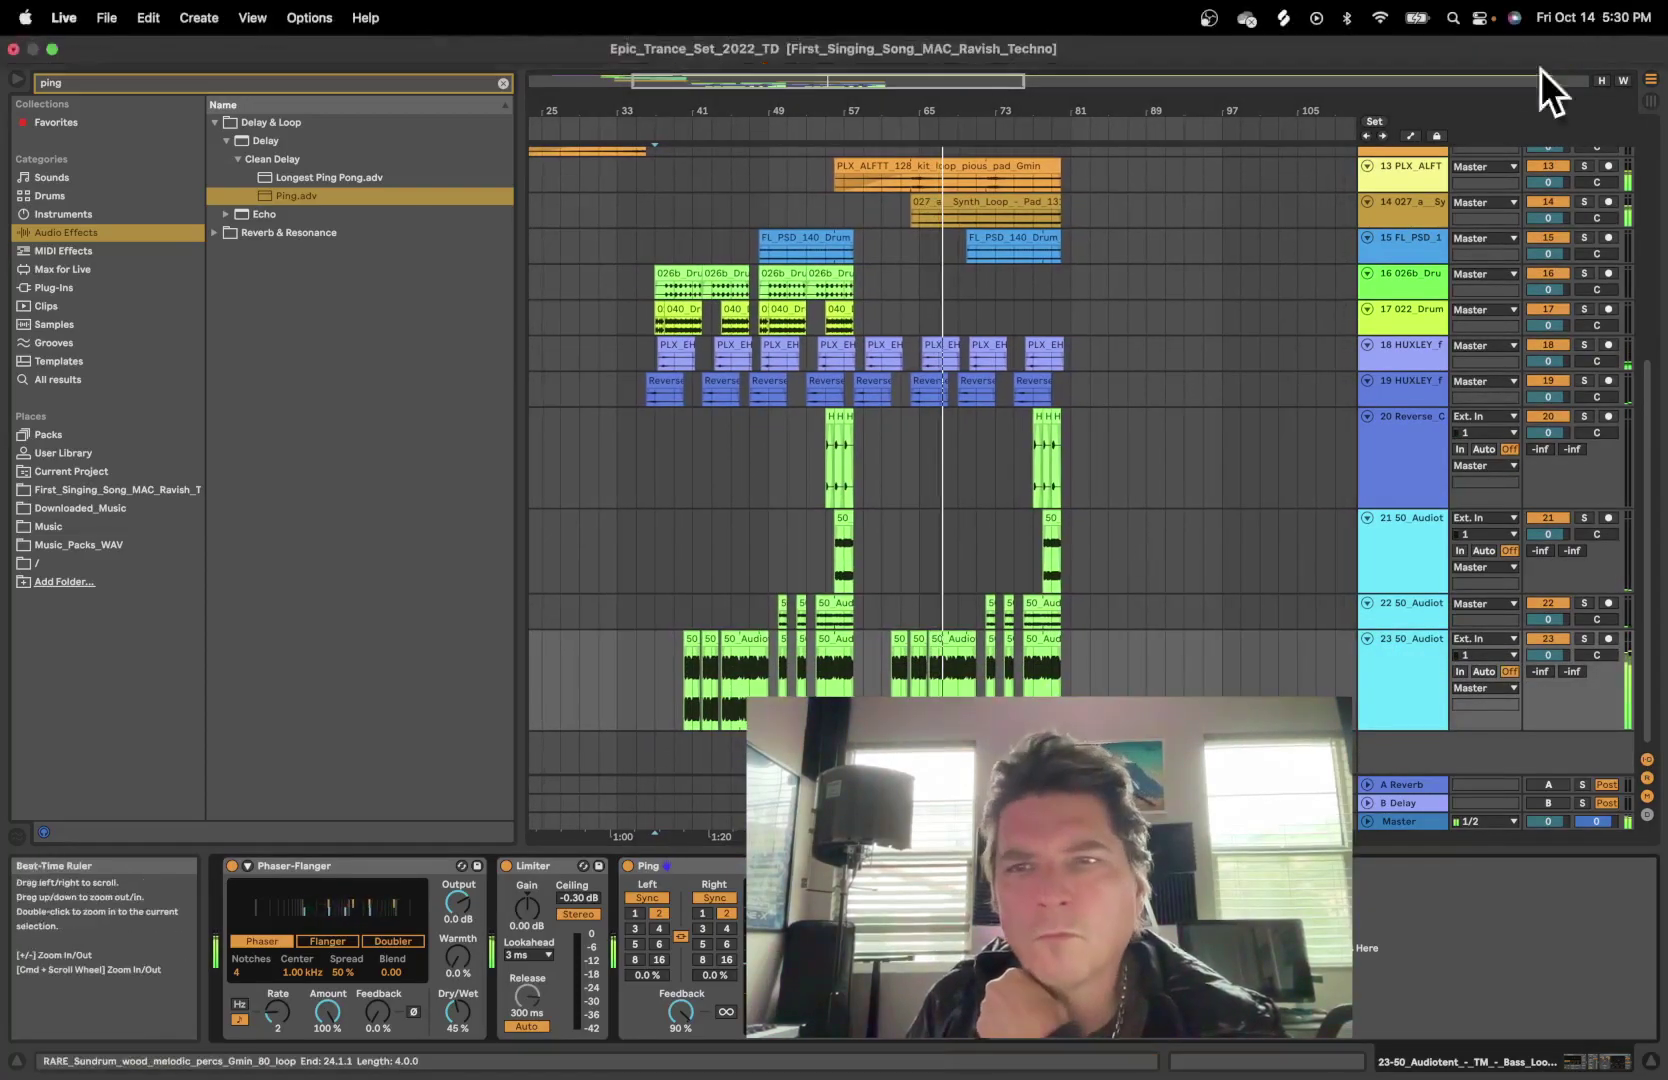
{"action": "left_click", "coordinate": [1409, 136]}
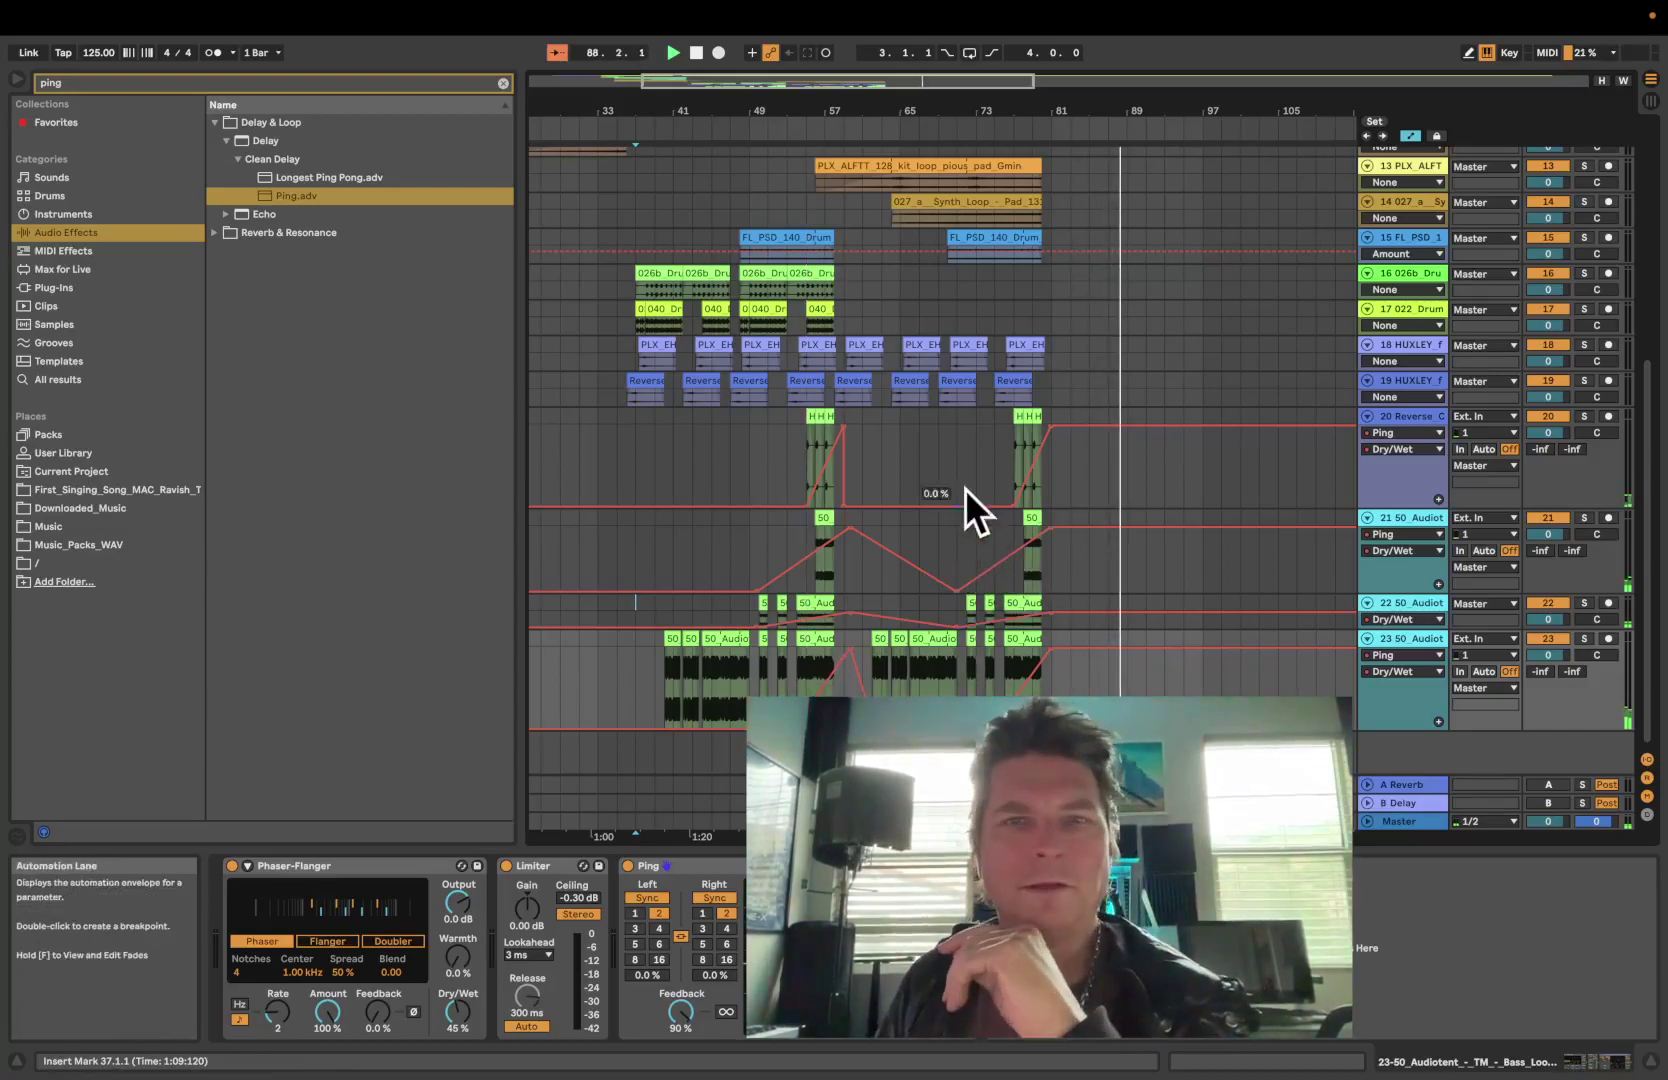
Stop playback and fit the whole arrangement's height and width to the view
{"action": "key", "text": "space"}
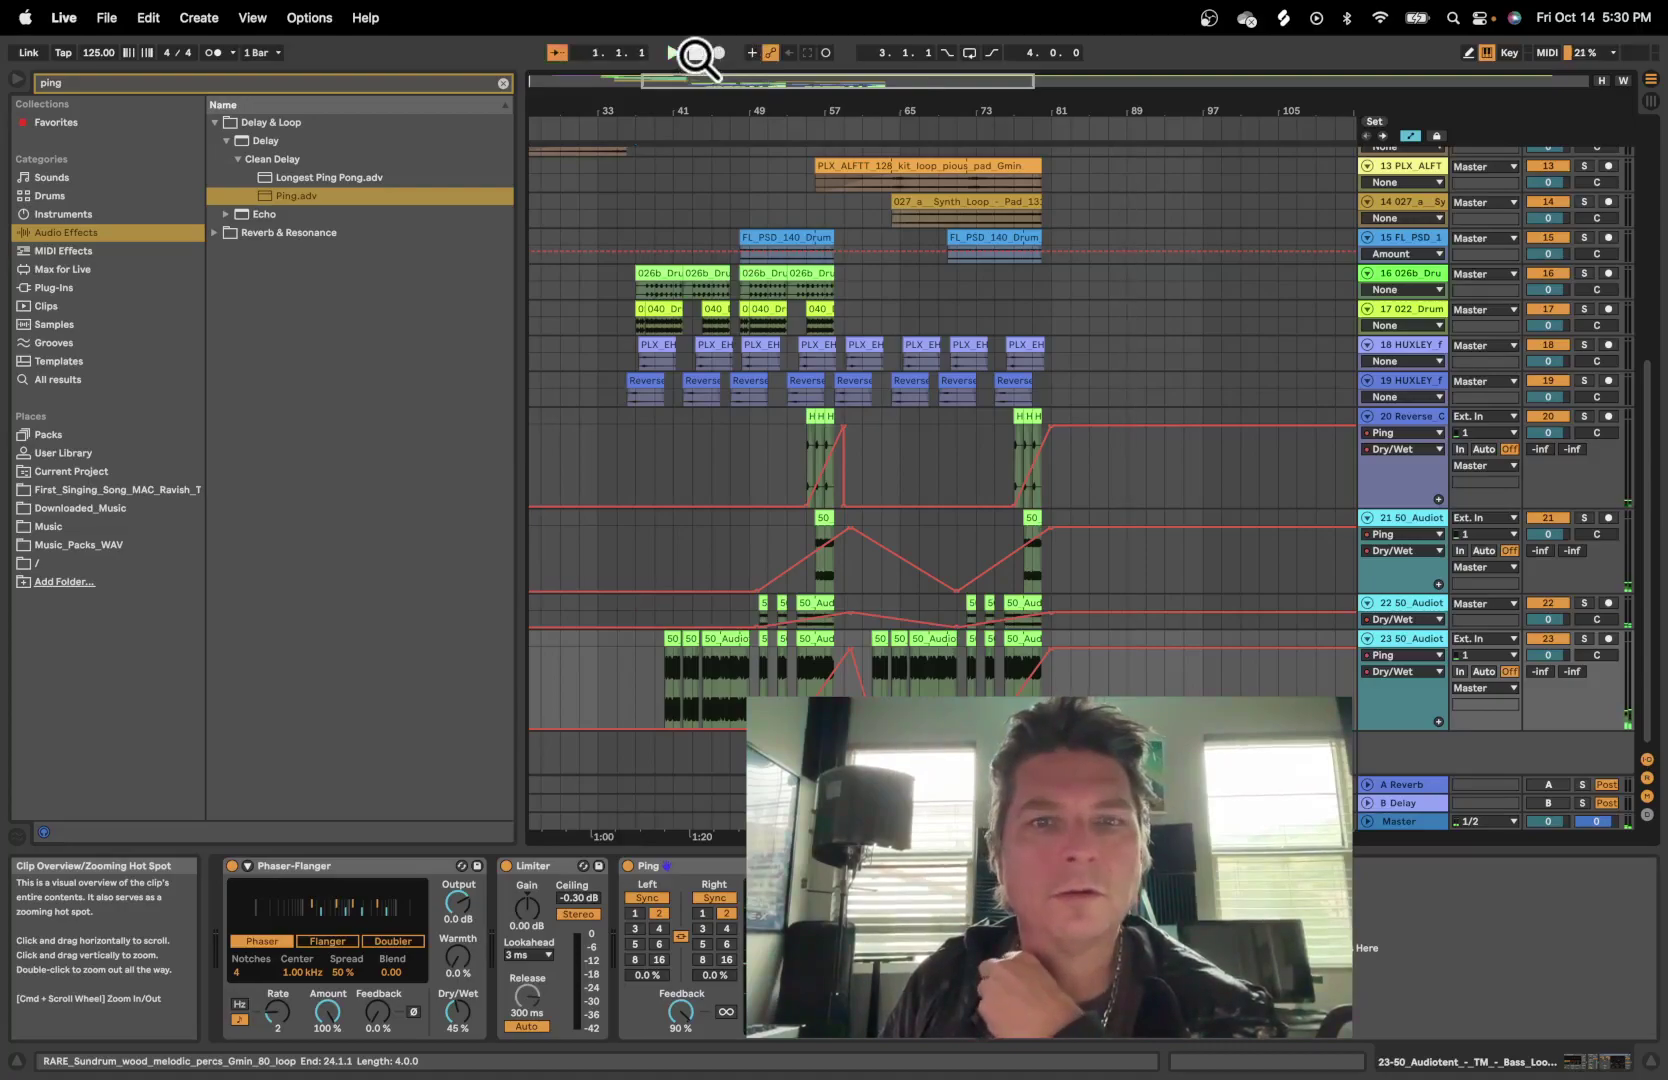
{"action": "left_click", "coordinate": [1600, 80]}
{"action": "left_click", "coordinate": [1624, 79]}
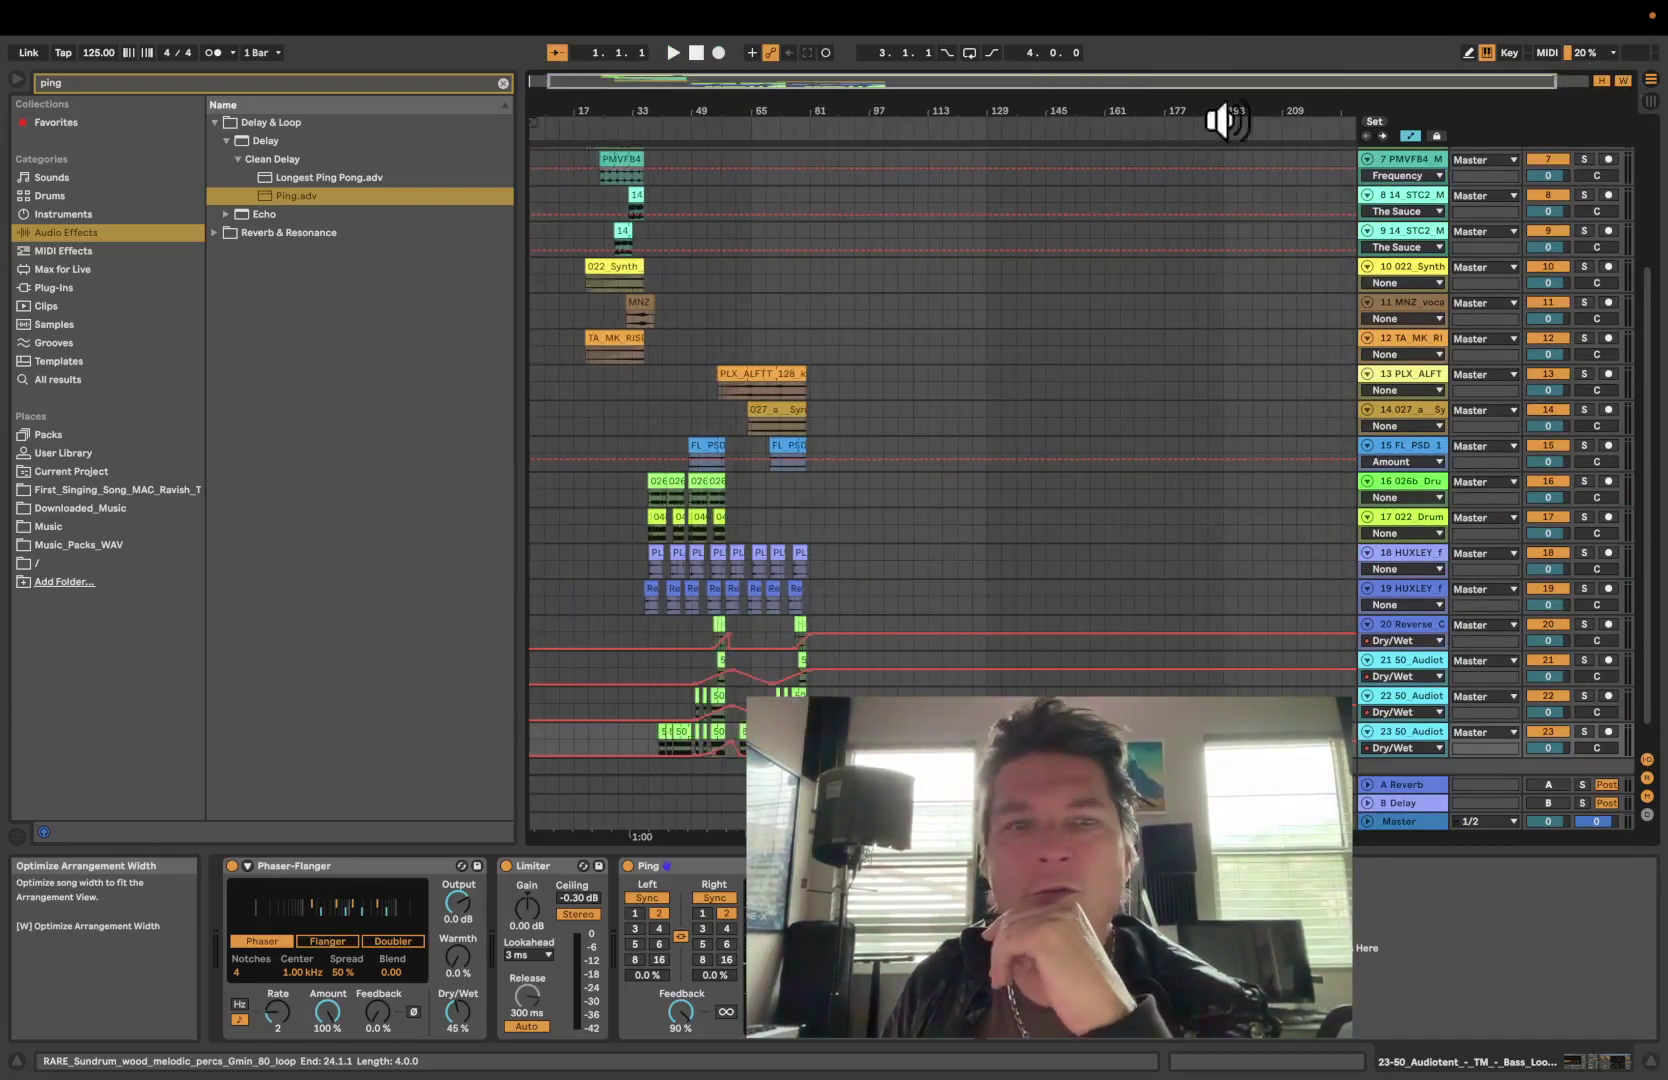
Hide the automation lanes and play the arrangement from bar 17
{"action": "left_click", "coordinate": [571, 203]}
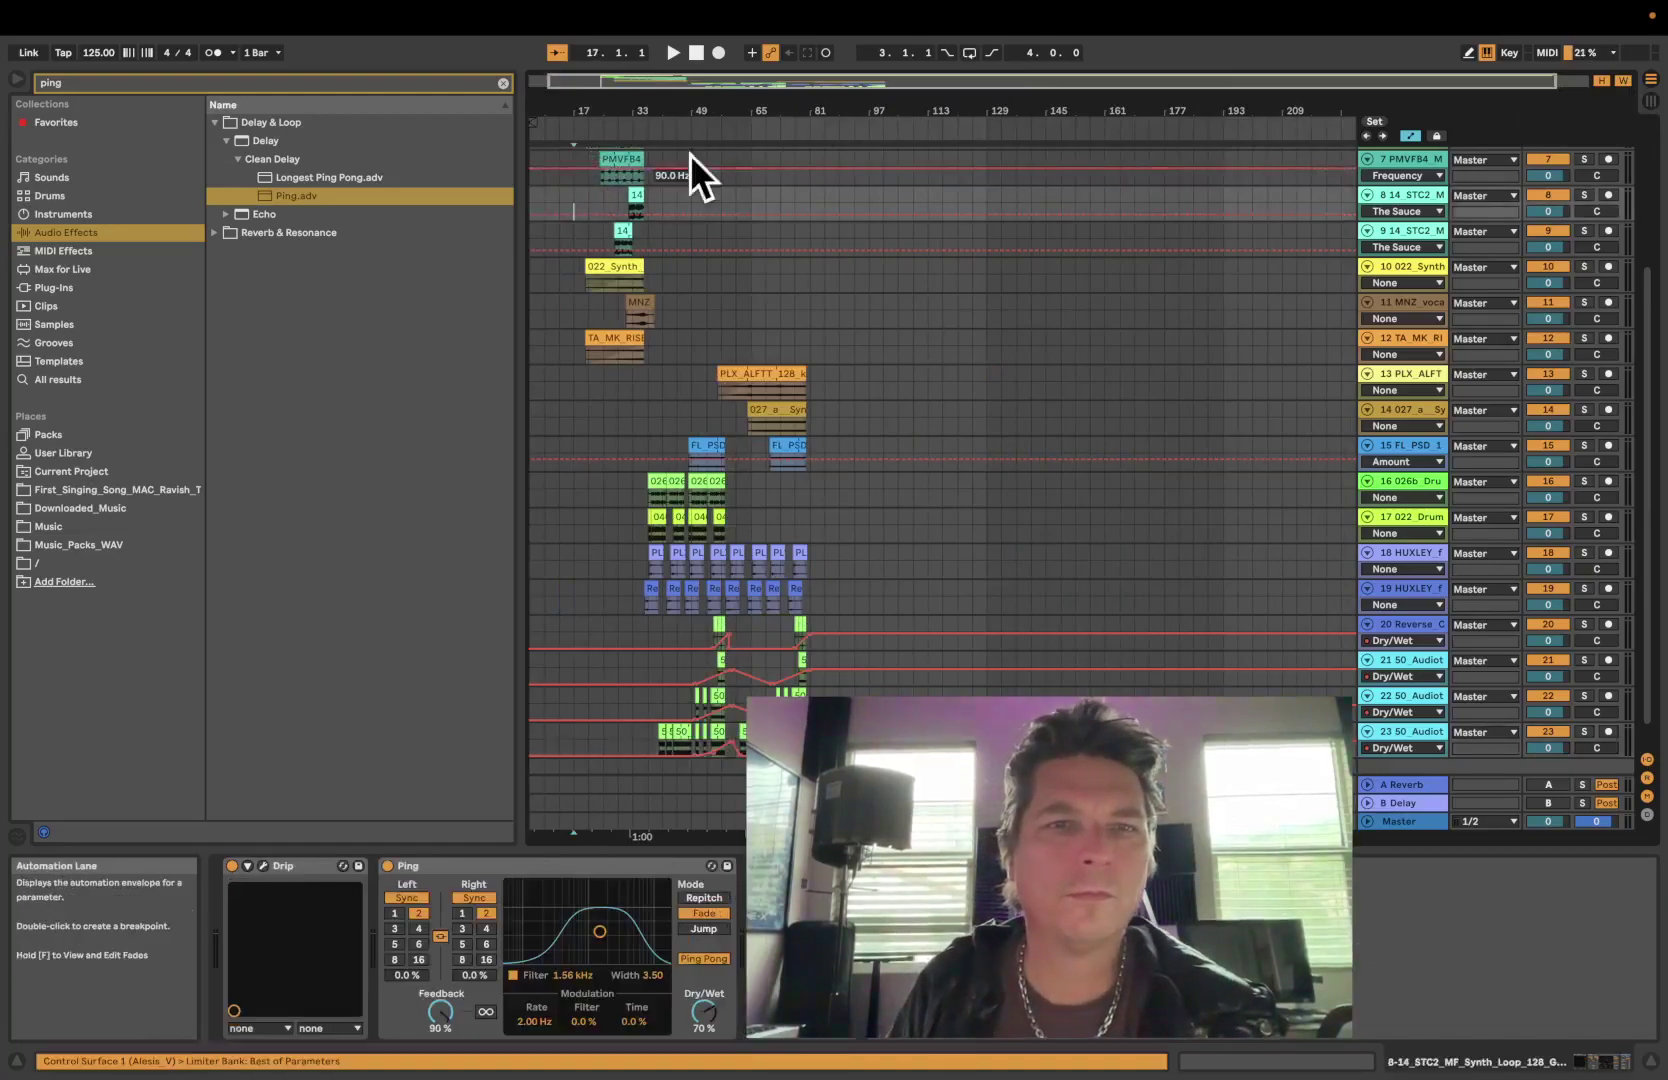
{"action": "left_click", "coordinate": [1410, 135]}
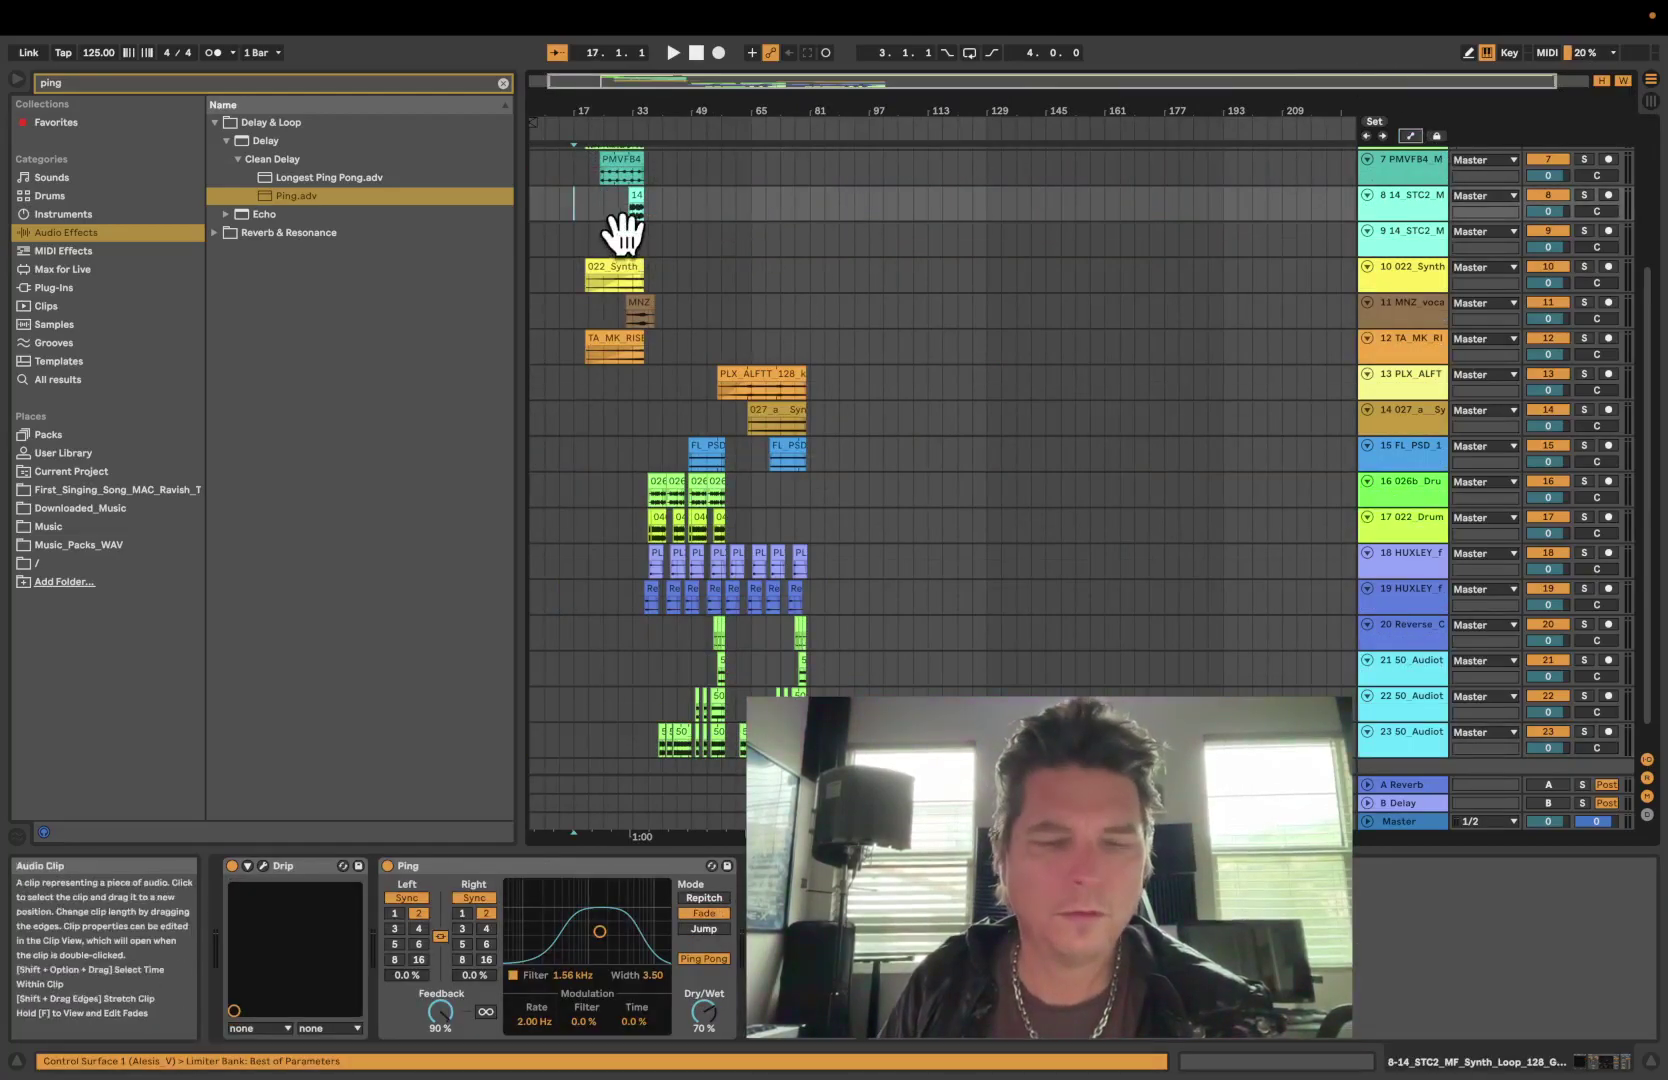
{"action": "key", "text": "space"}
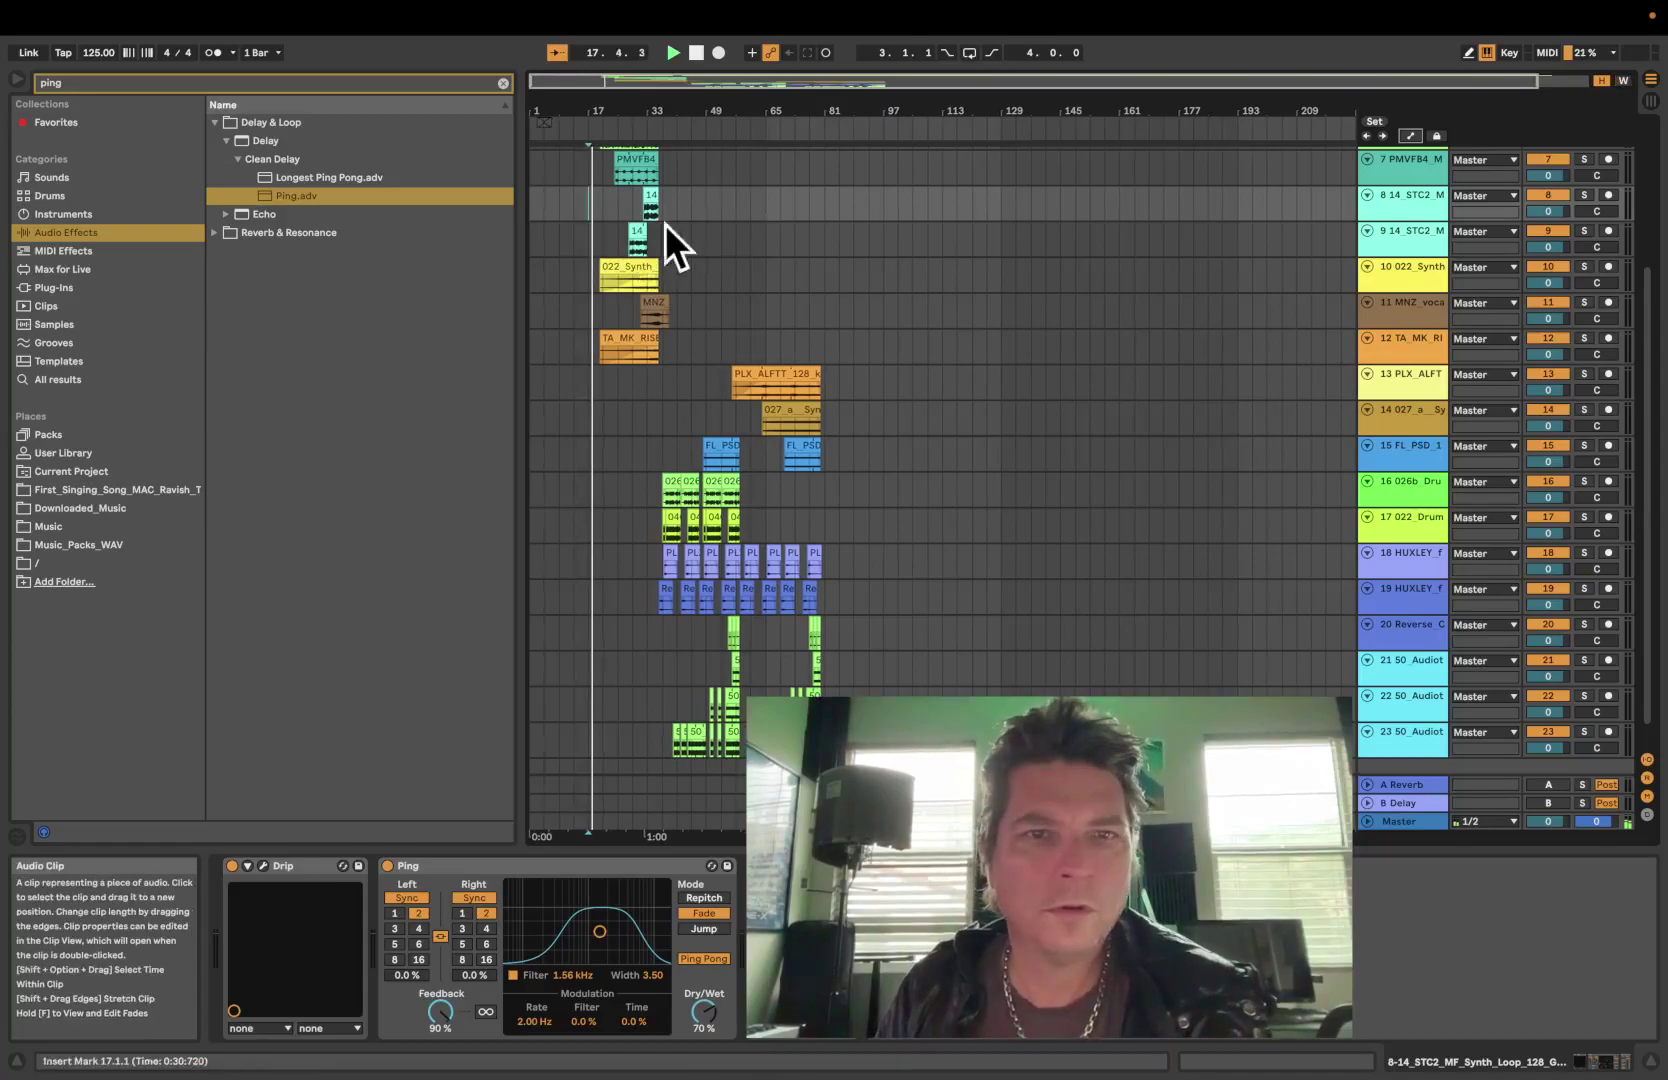
Follow the playback through the arrangement, examining the clips and levels across the melodic, drum and bass tracks
{"action": "scroll", "coordinate": [839, 272], "scroll_direction": "up", "scroll_amount": 5}
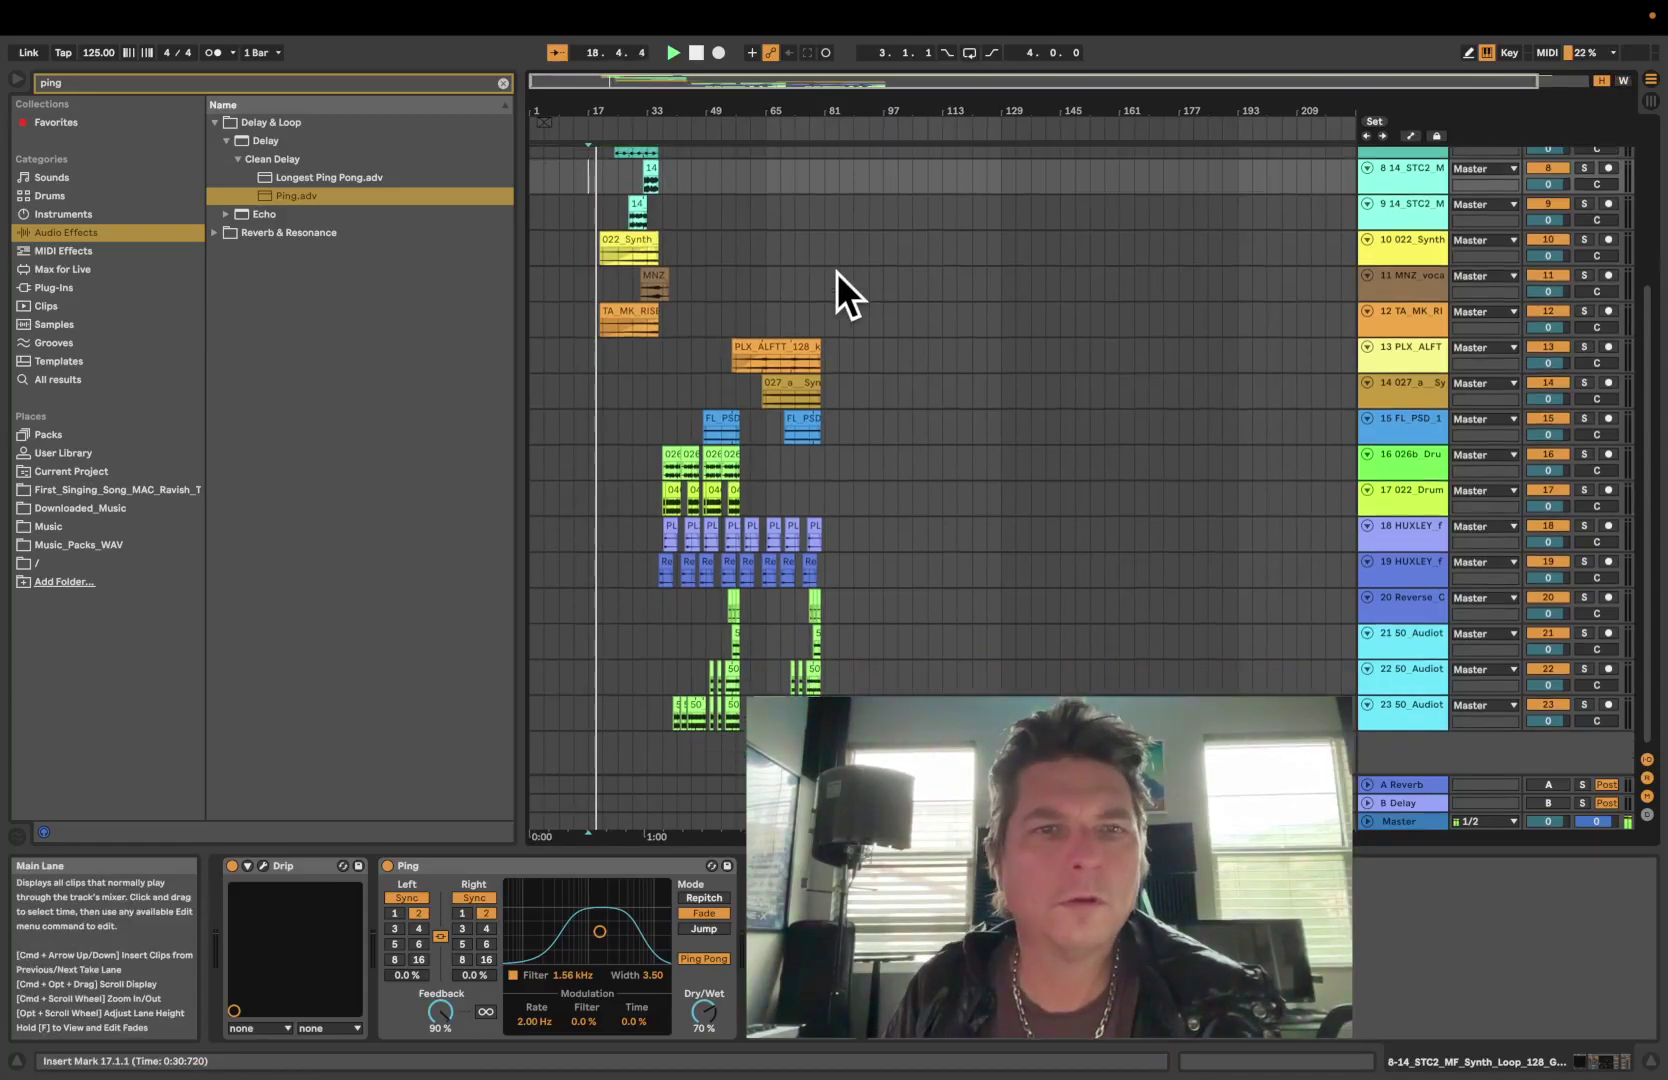
{"action": "scroll", "coordinate": [839, 270], "scroll_direction": "down", "scroll_amount": 5}
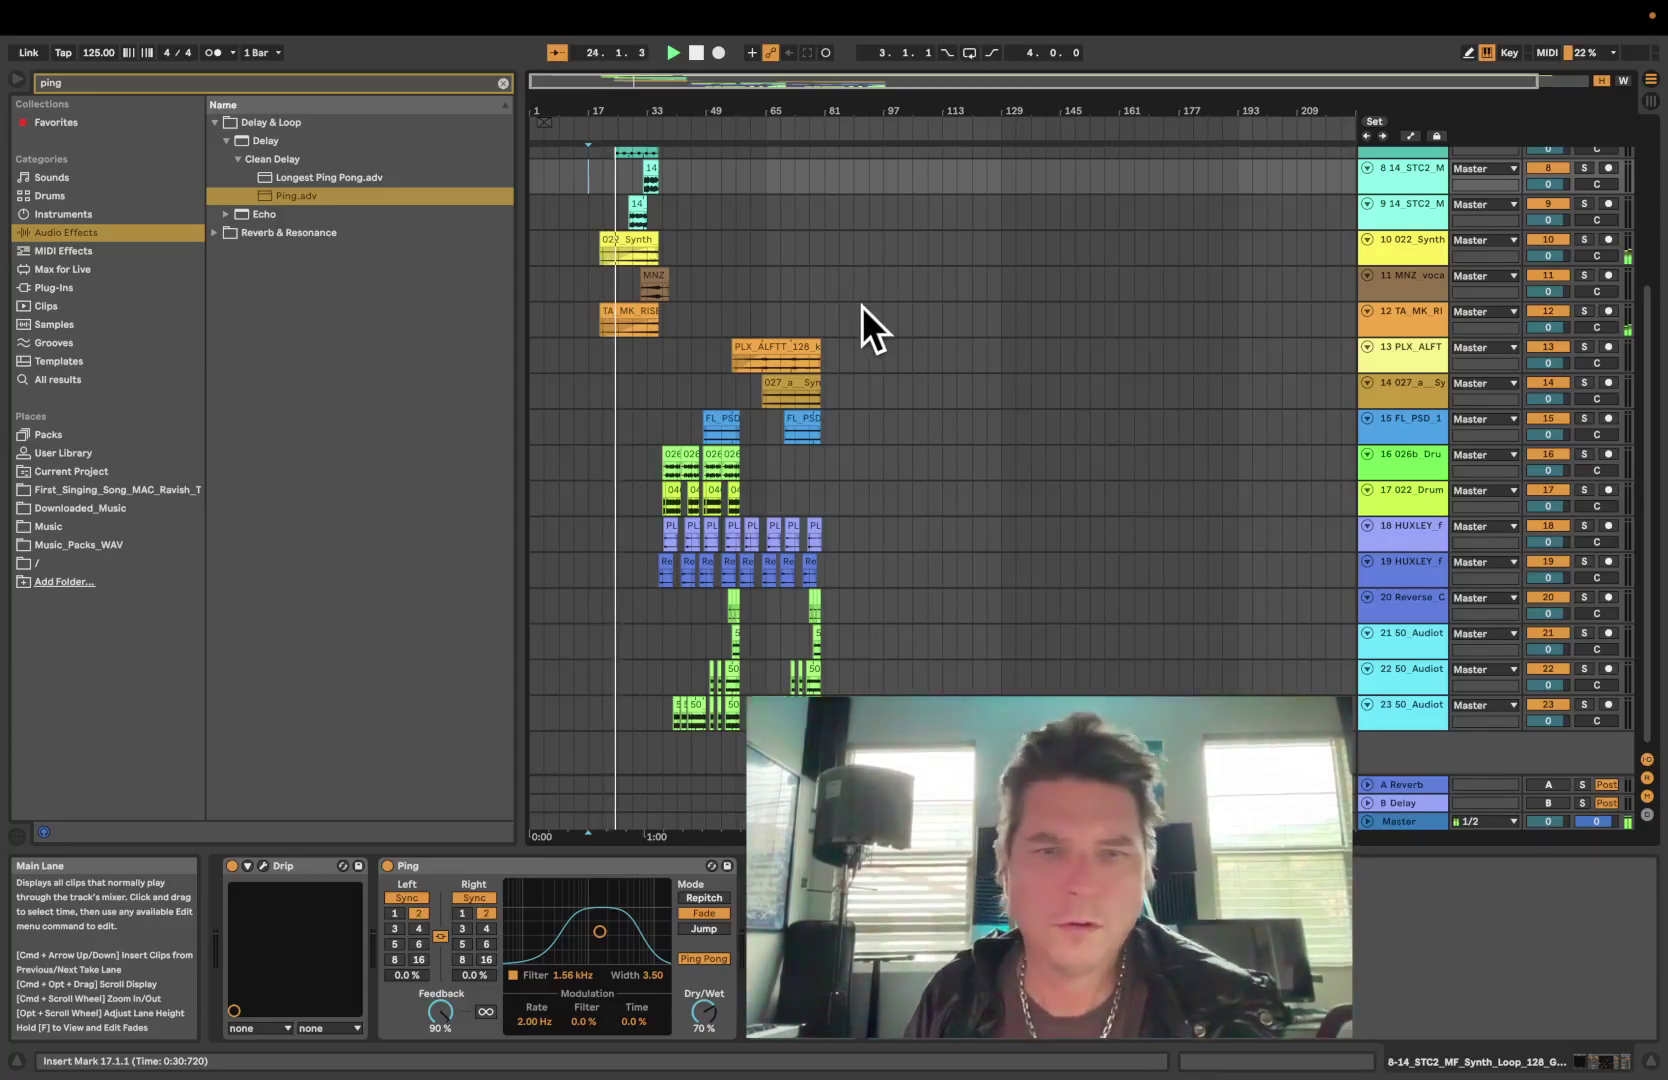
{"action": "scroll", "coordinate": [854, 305], "scroll_direction": "up", "scroll_amount": 2}
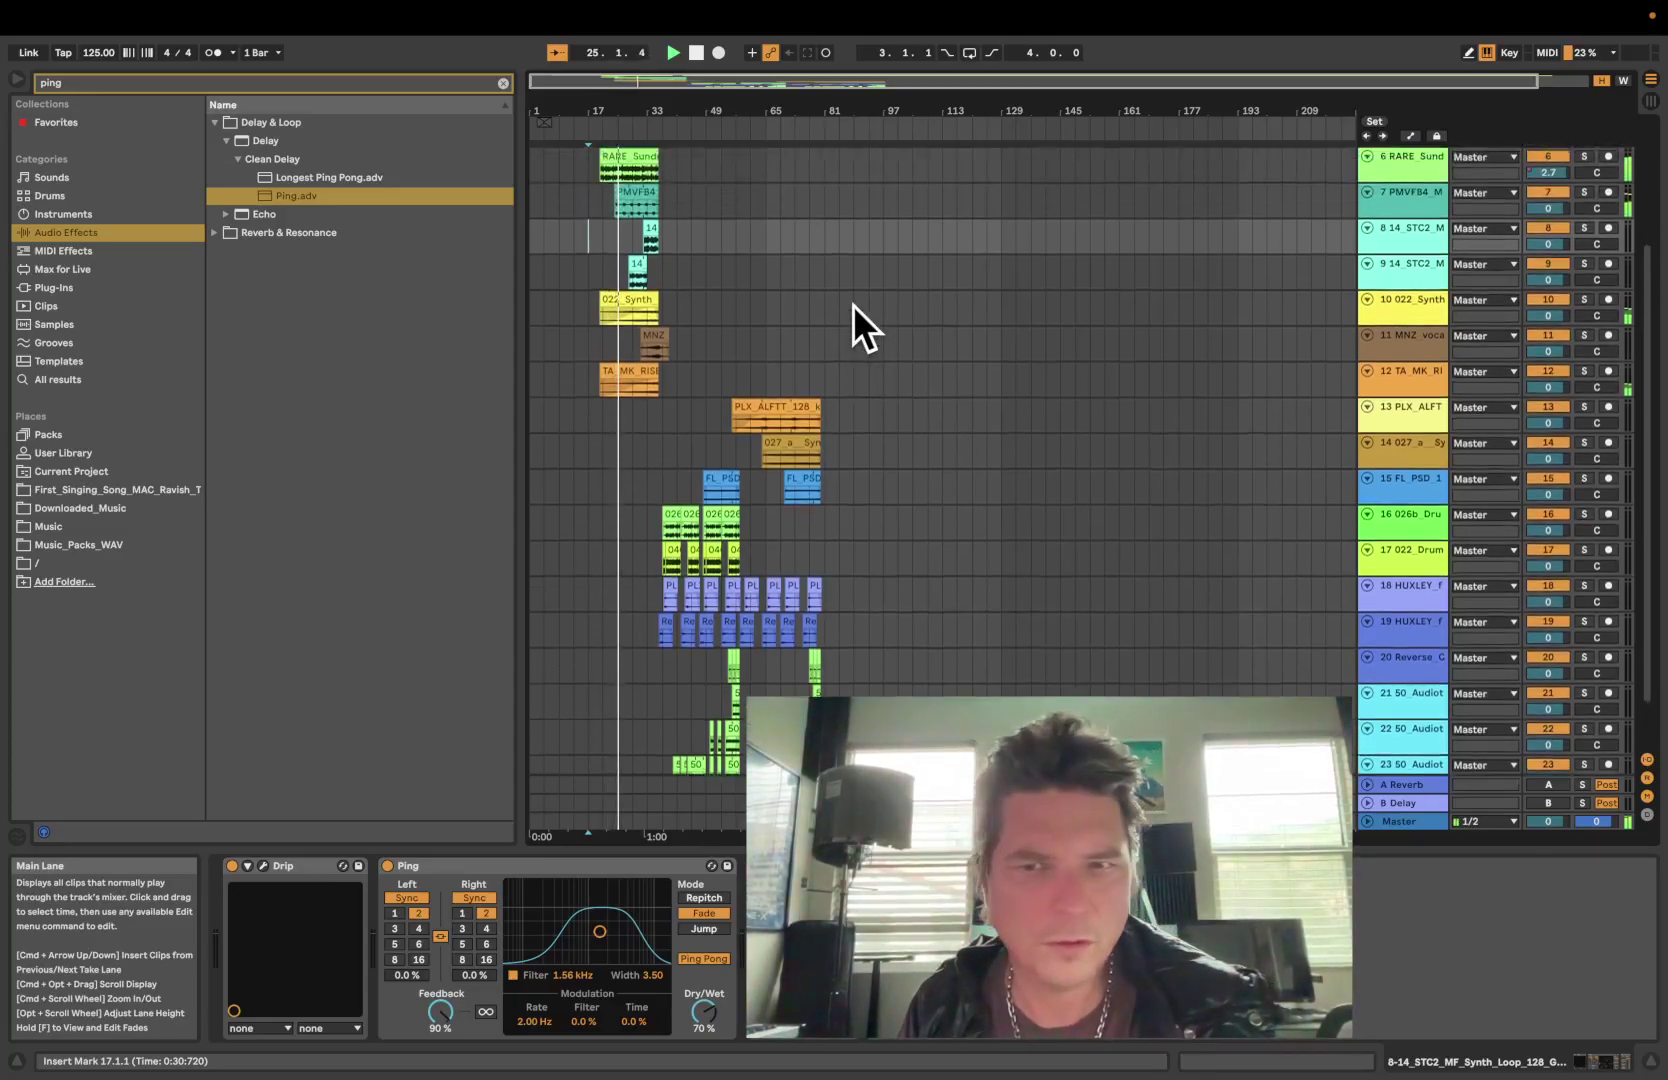
{"action": "scroll", "coordinate": [854, 305], "scroll_direction": "up", "scroll_amount": 3}
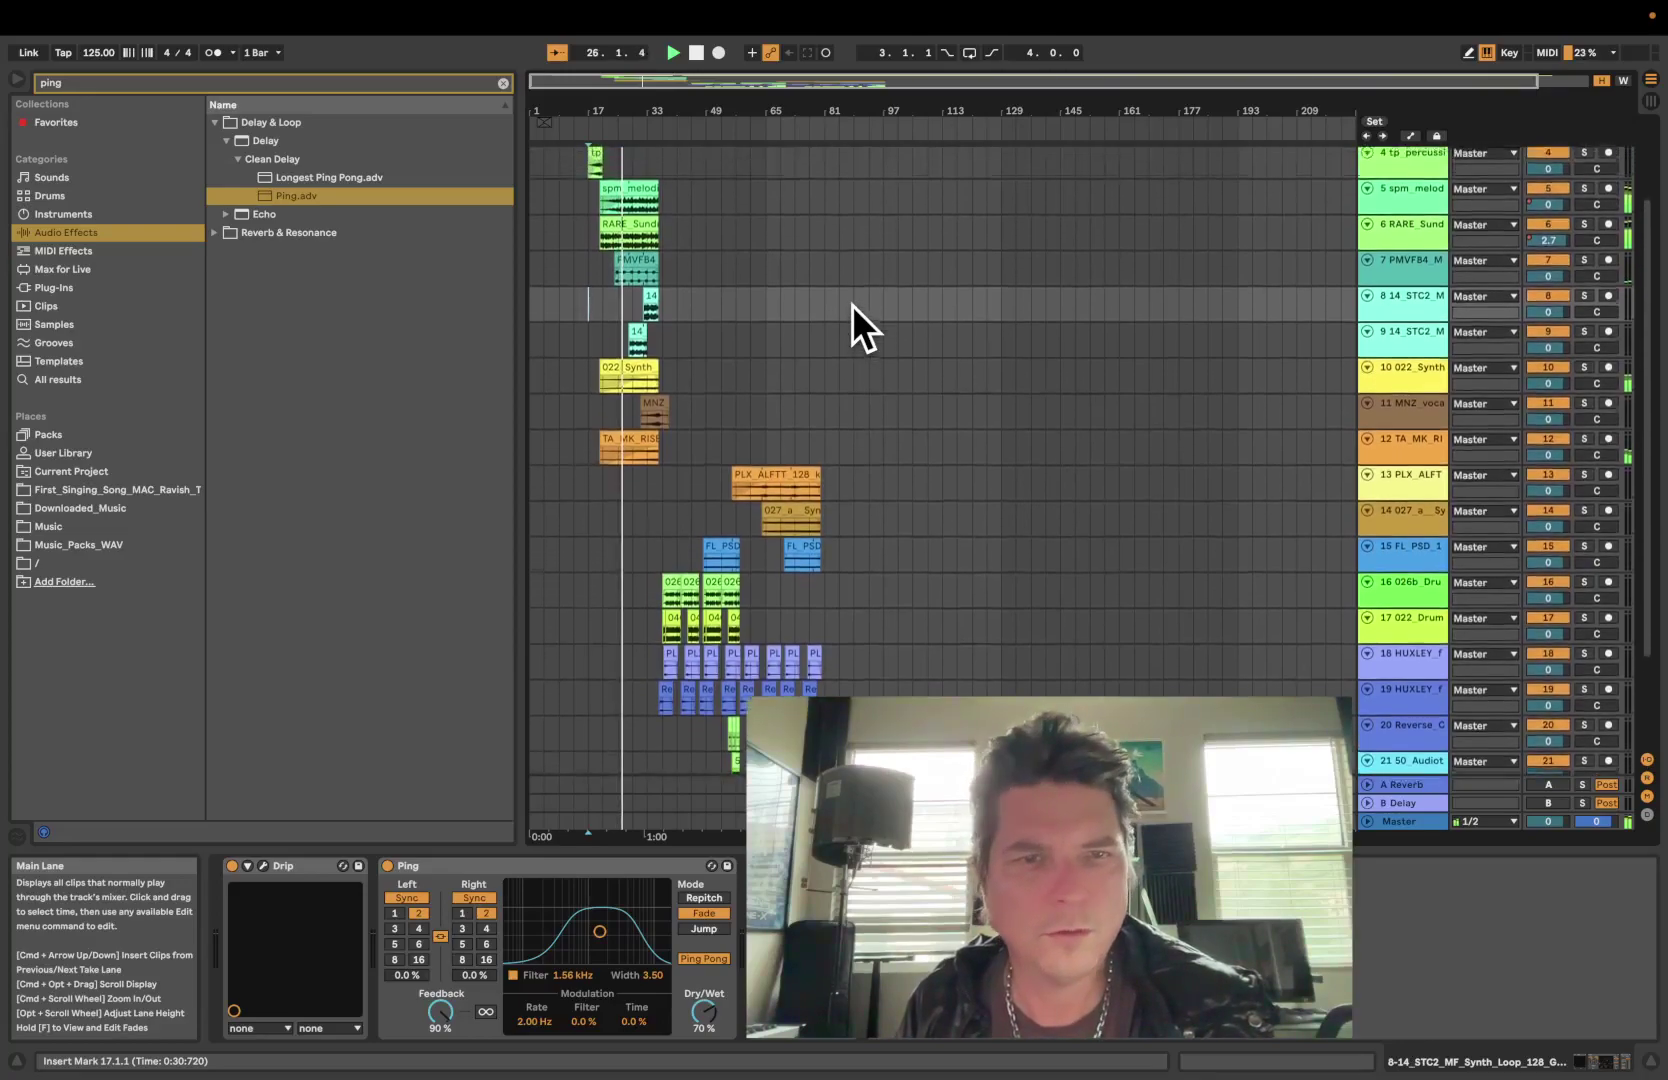
{"action": "scroll", "coordinate": [852, 305], "scroll_direction": "up", "scroll_amount": 2}
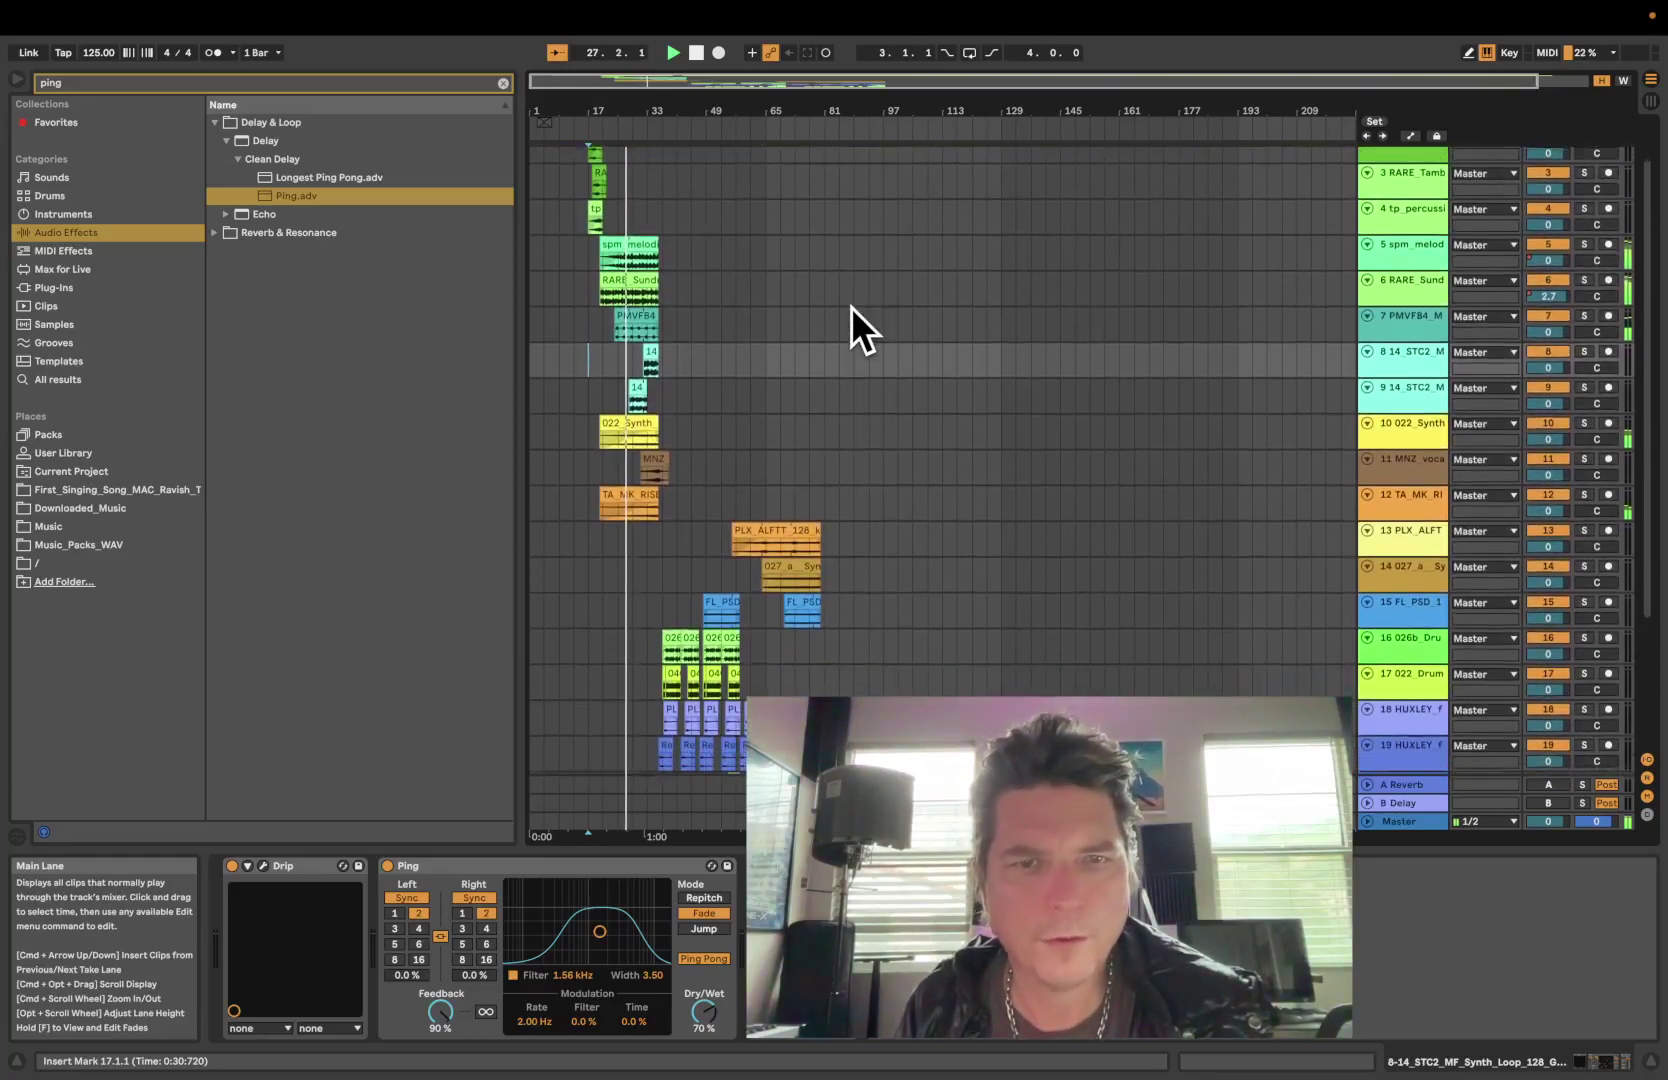
{"action": "scroll", "coordinate": [851, 308], "scroll_direction": "down", "scroll_amount": 2}
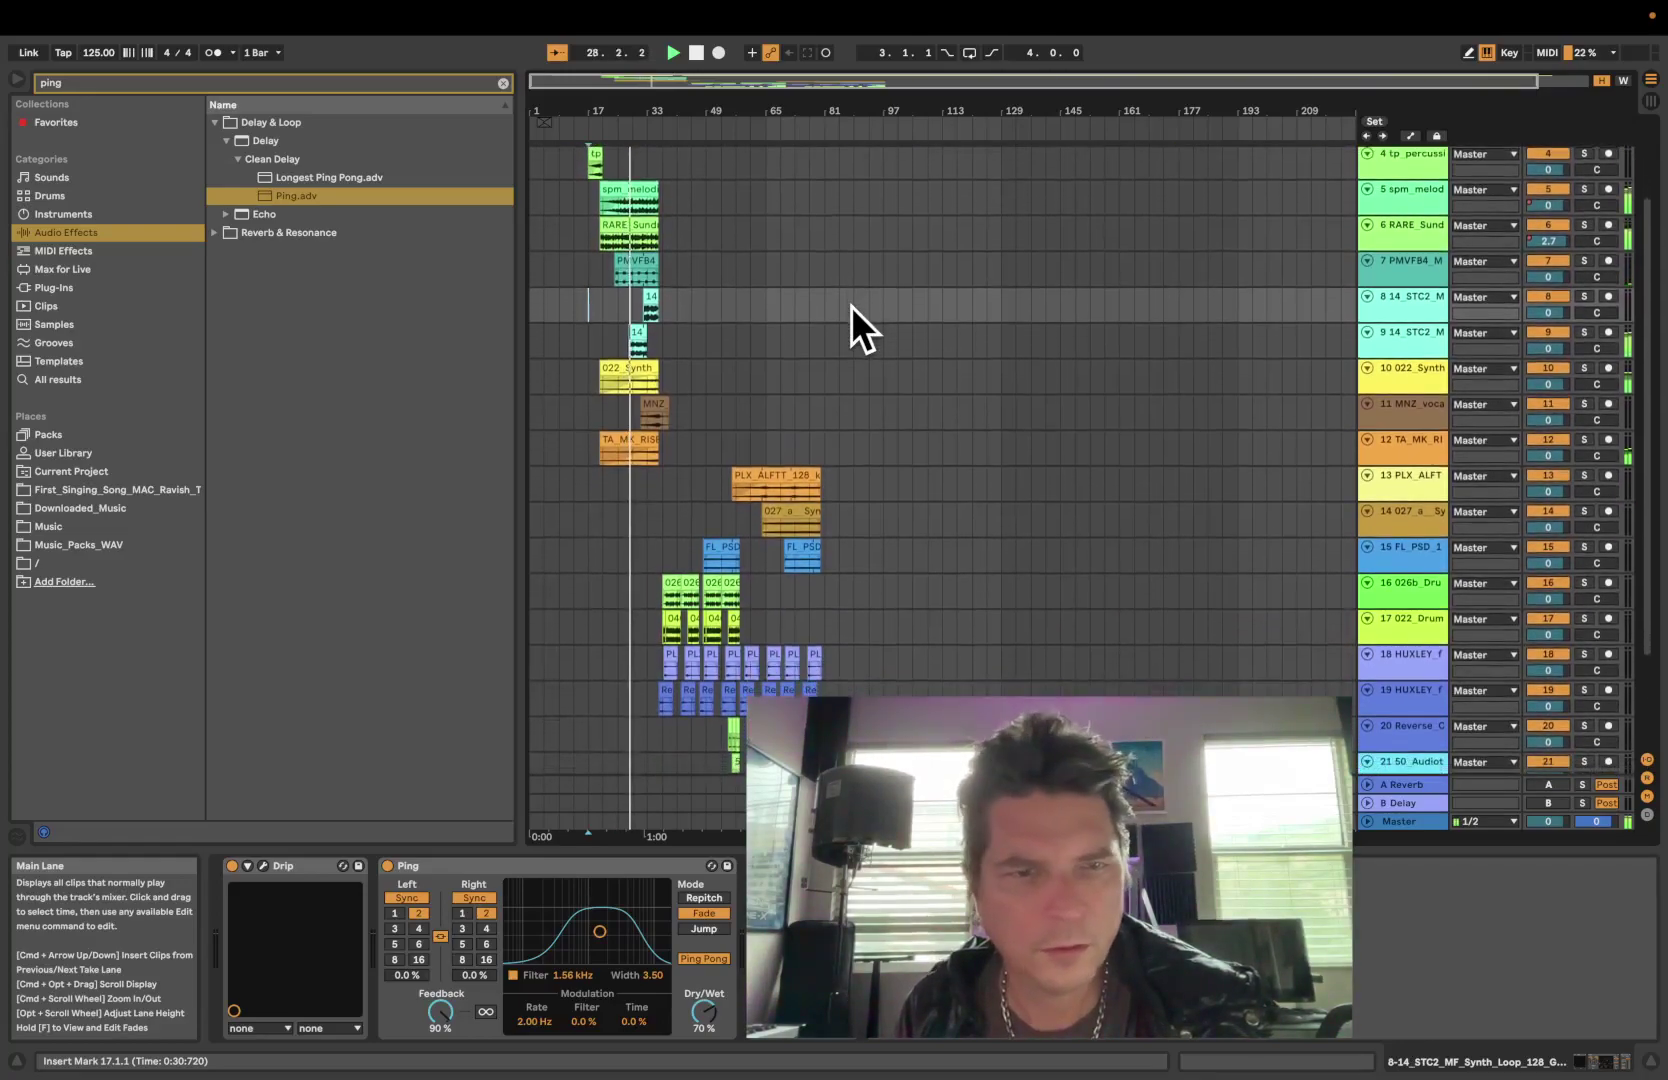
{"action": "scroll", "coordinate": [851, 306], "scroll_direction": "down", "scroll_amount": 1}
{"action": "scroll", "coordinate": [851, 306], "scroll_direction": "down", "scroll_amount": 2}
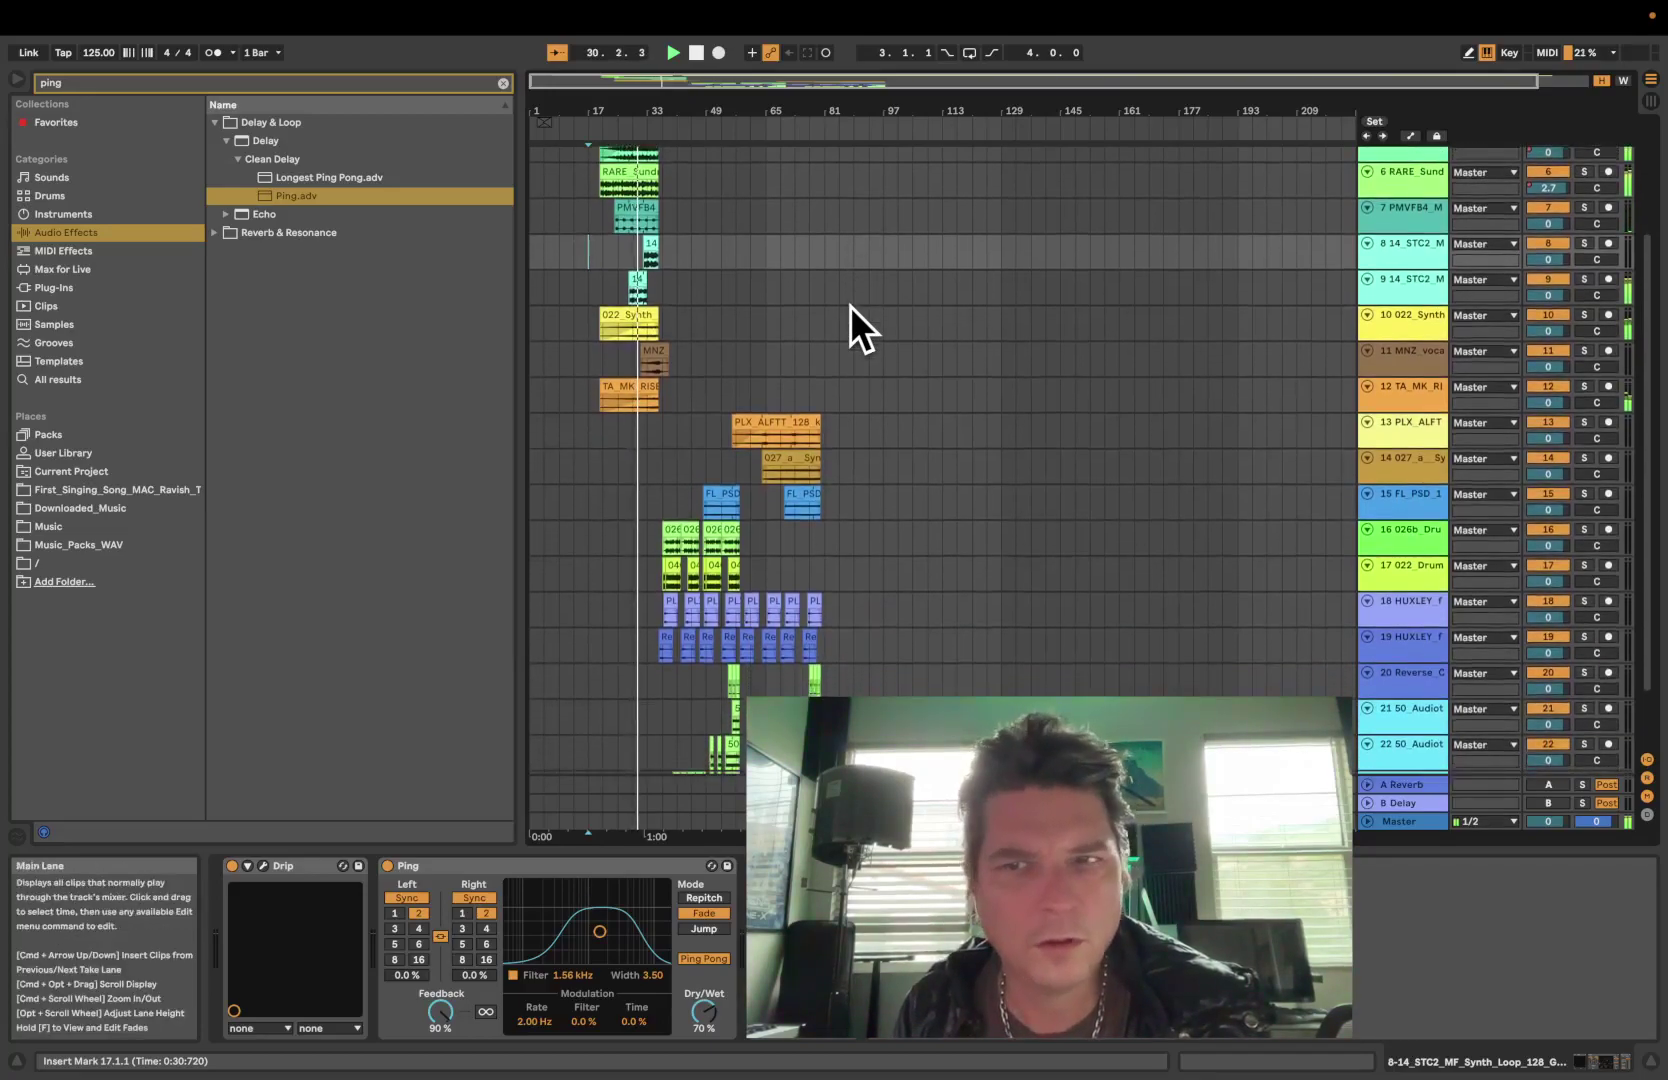
{"action": "scroll", "coordinate": [850, 306], "scroll_direction": "down", "scroll_amount": 2}
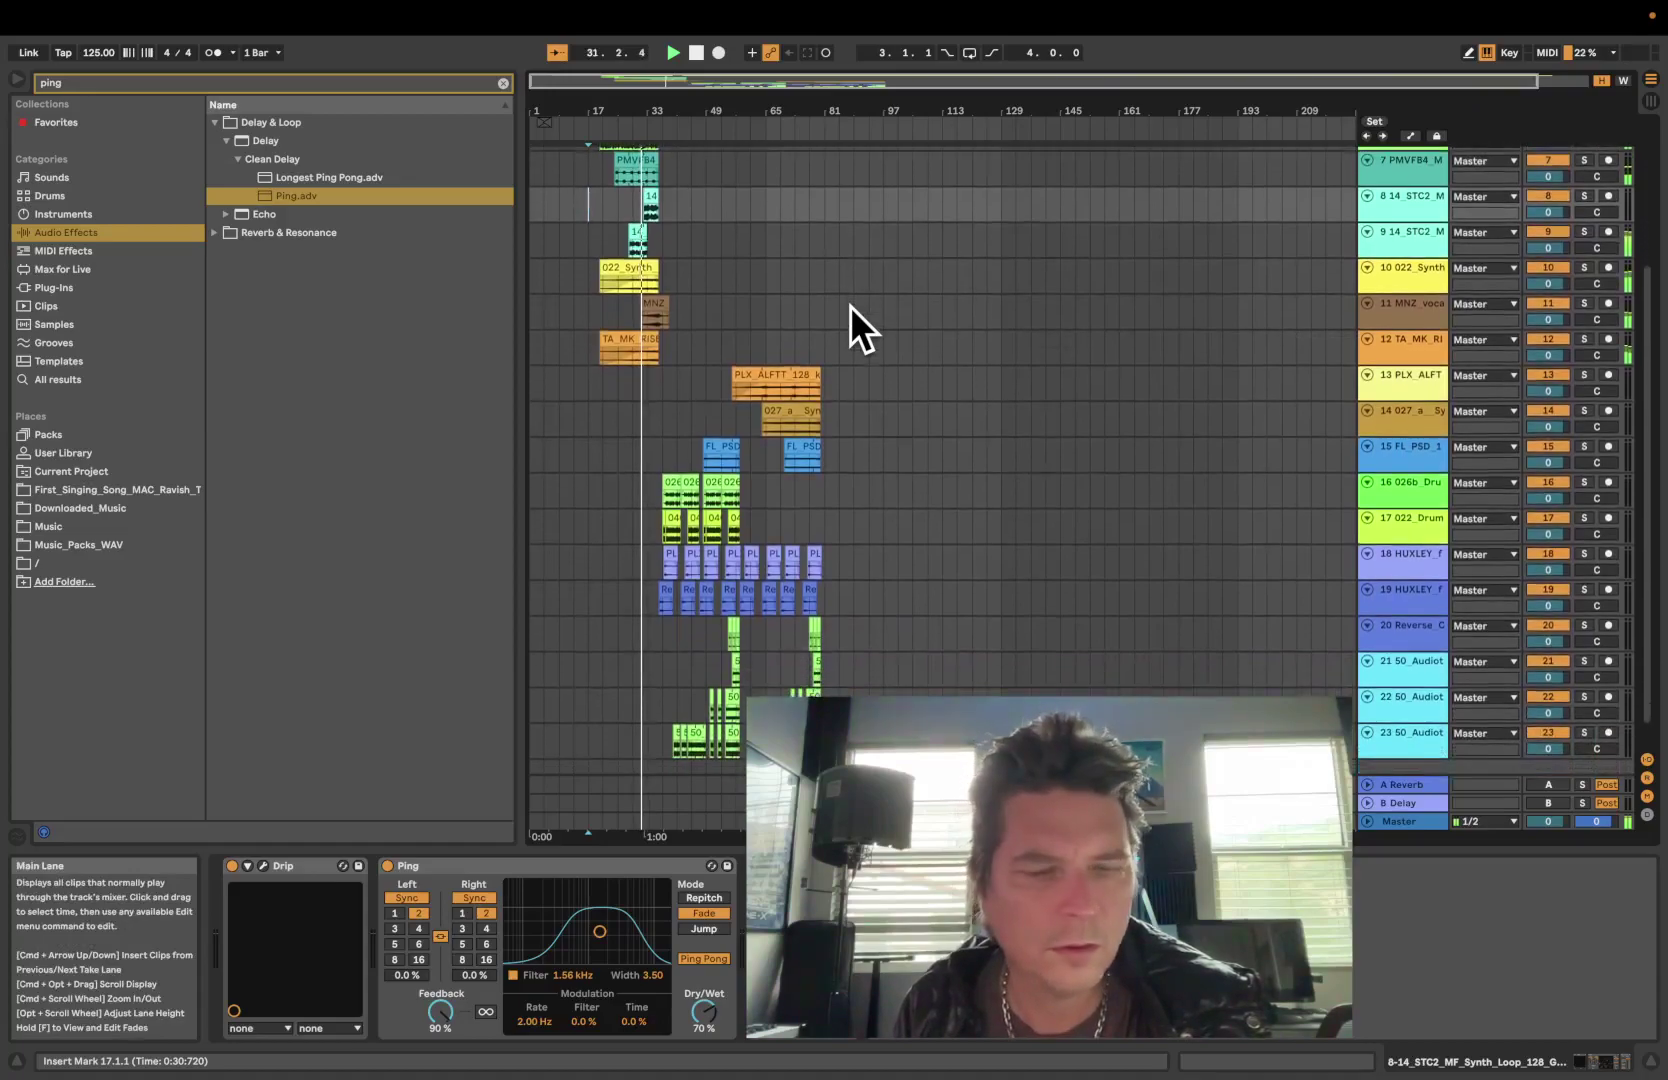
{"action": "scroll", "coordinate": [850, 306], "scroll_direction": "down", "scroll_amount": 2}
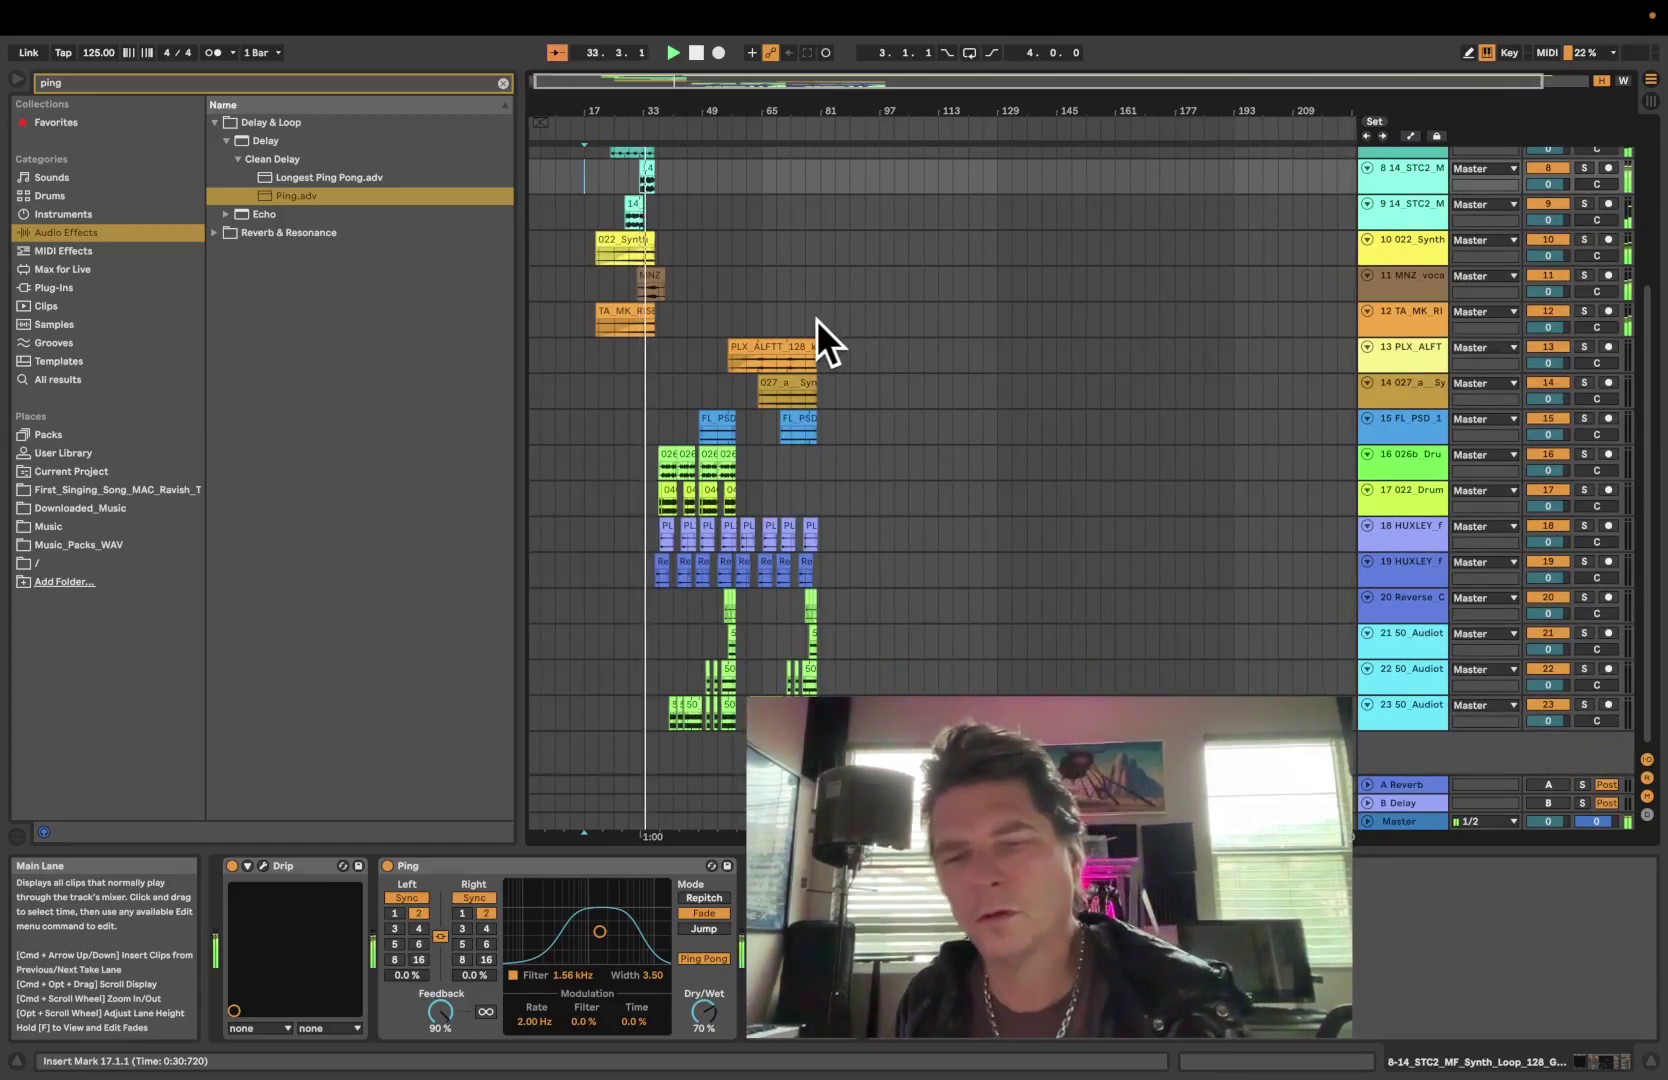
{"action": "key", "text": "plus"}
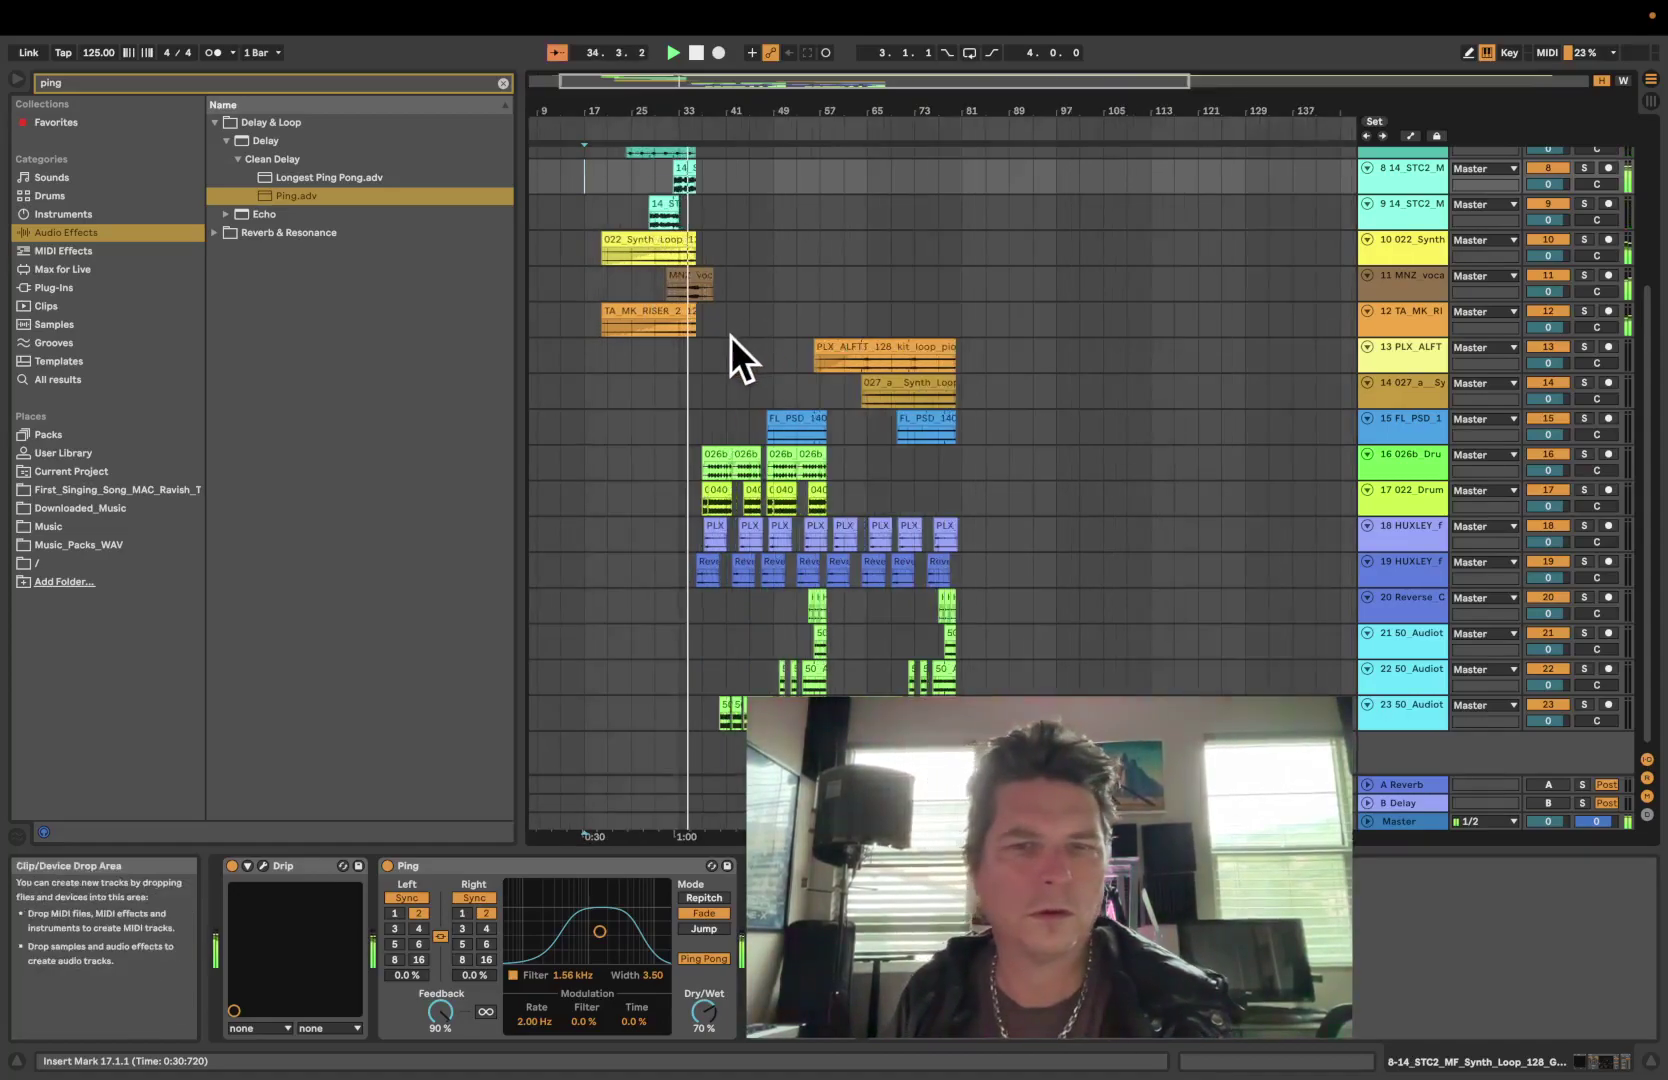
{"action": "key", "text": "plus"}
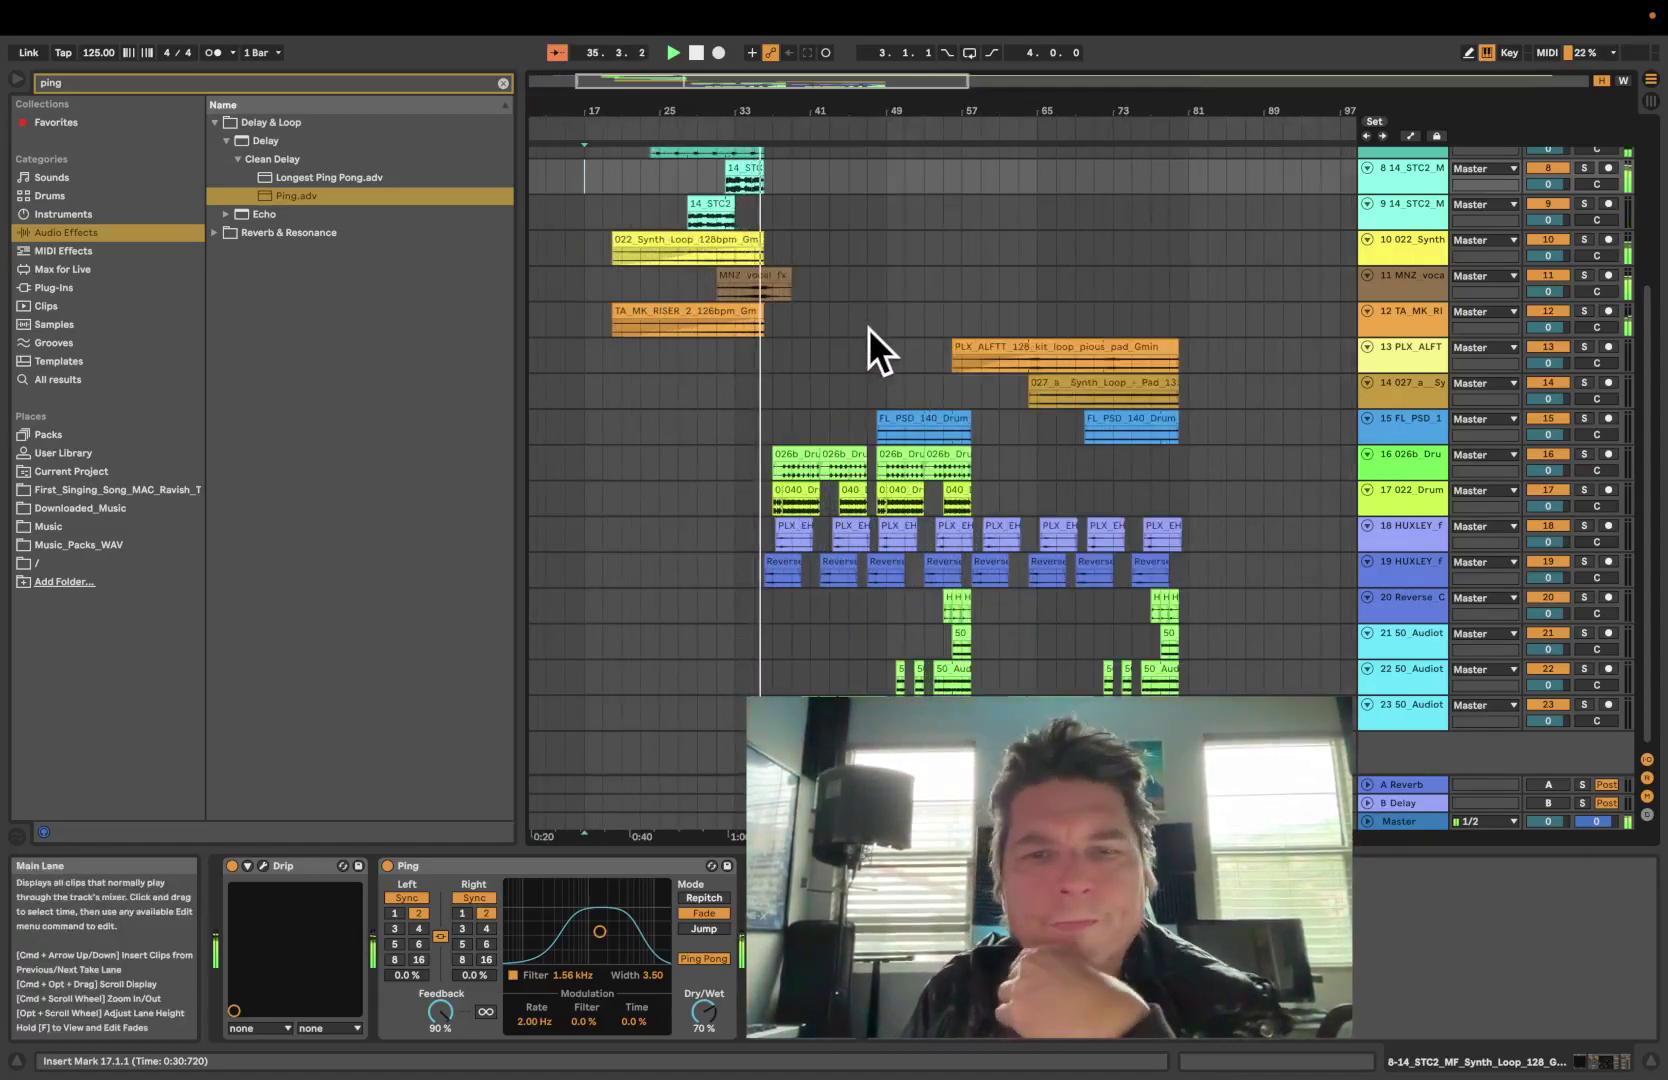
{"action": "scroll", "coordinate": [869, 328], "scroll_direction": "up", "scroll_amount": 5}
{"action": "scroll", "coordinate": [869, 327], "scroll_direction": "down", "scroll_amount": 5}
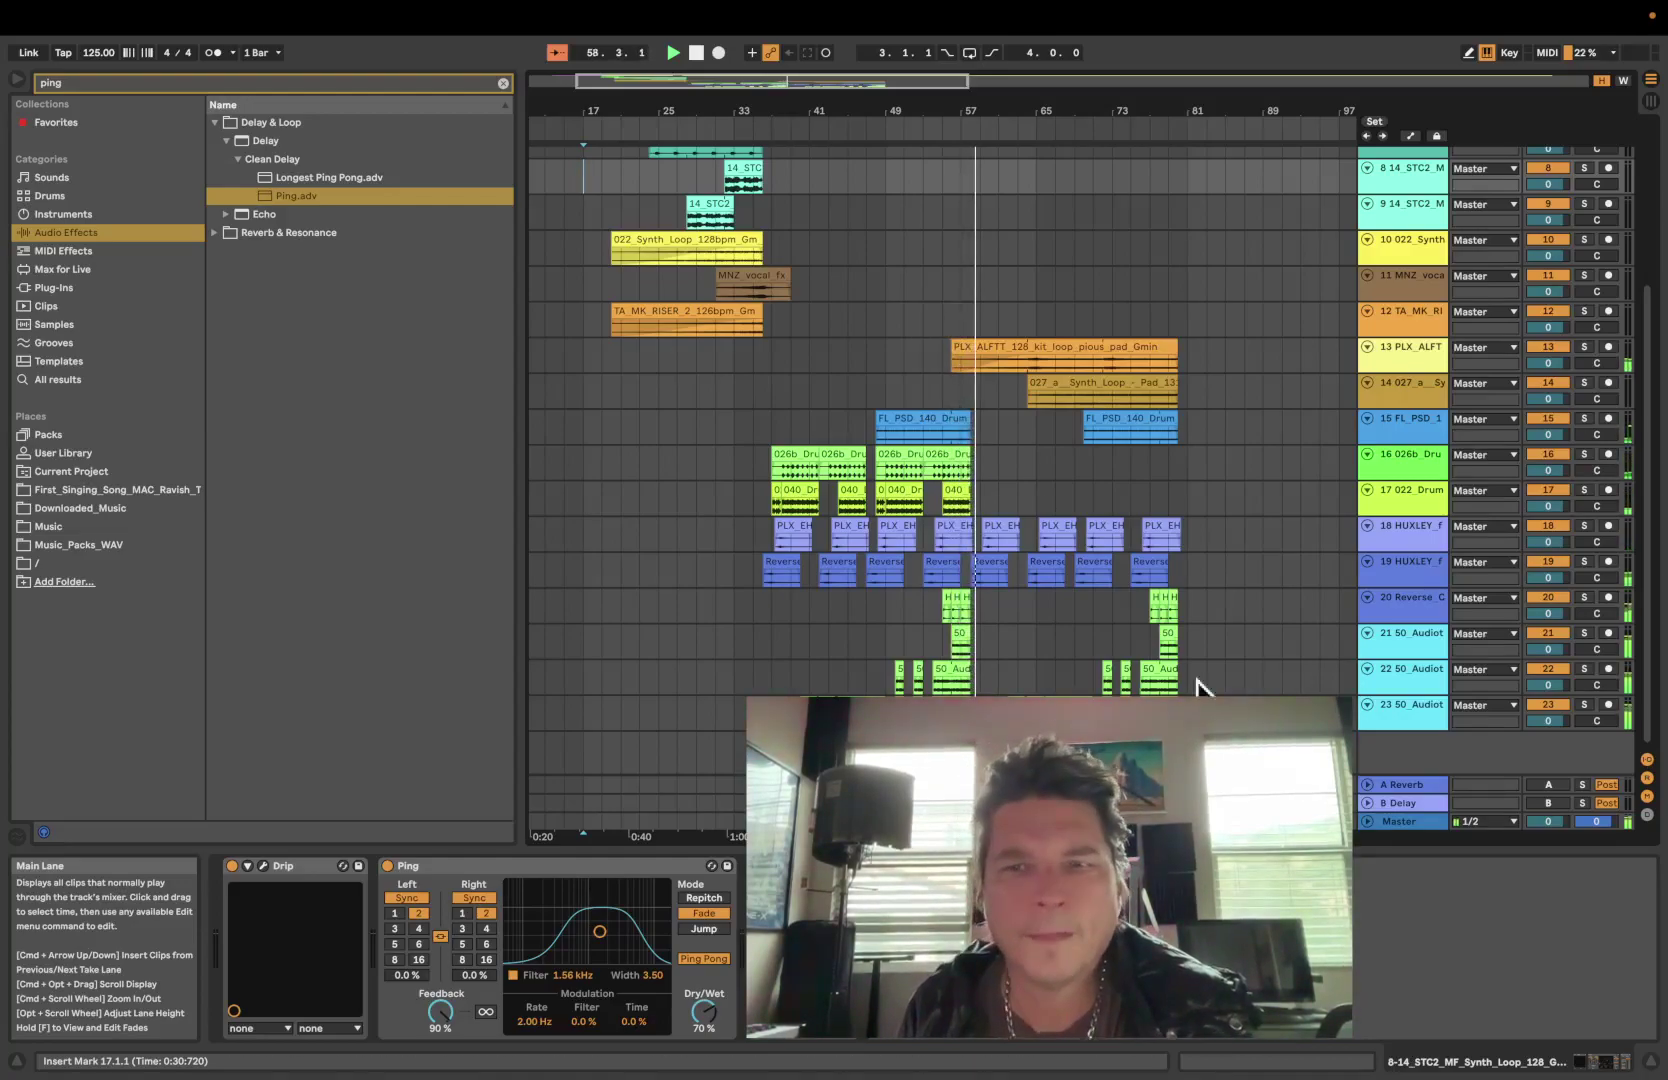
Show the automation lanes and adjust the Ping Dry/Wet envelopes of the 50_Audiotent bass tracks around bars 55 and 75
{"action": "left_click", "coordinate": [1412, 137]}
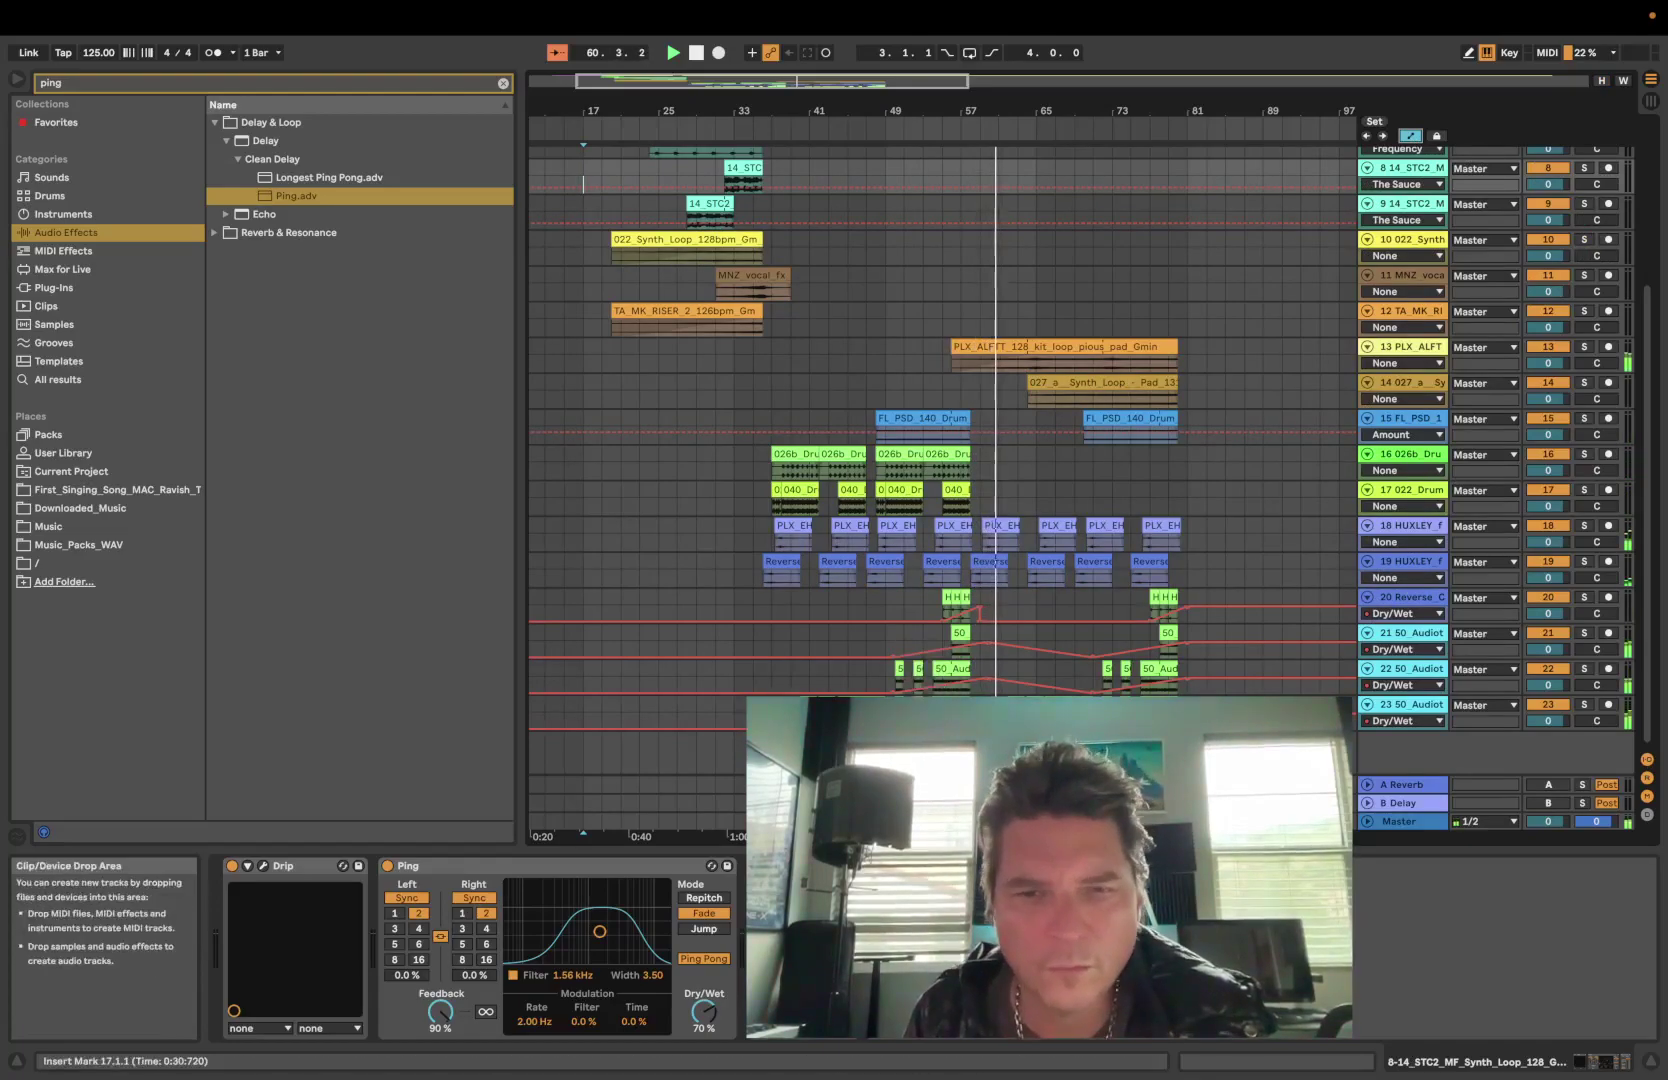
{"action": "left_click", "coordinate": [942, 724]}
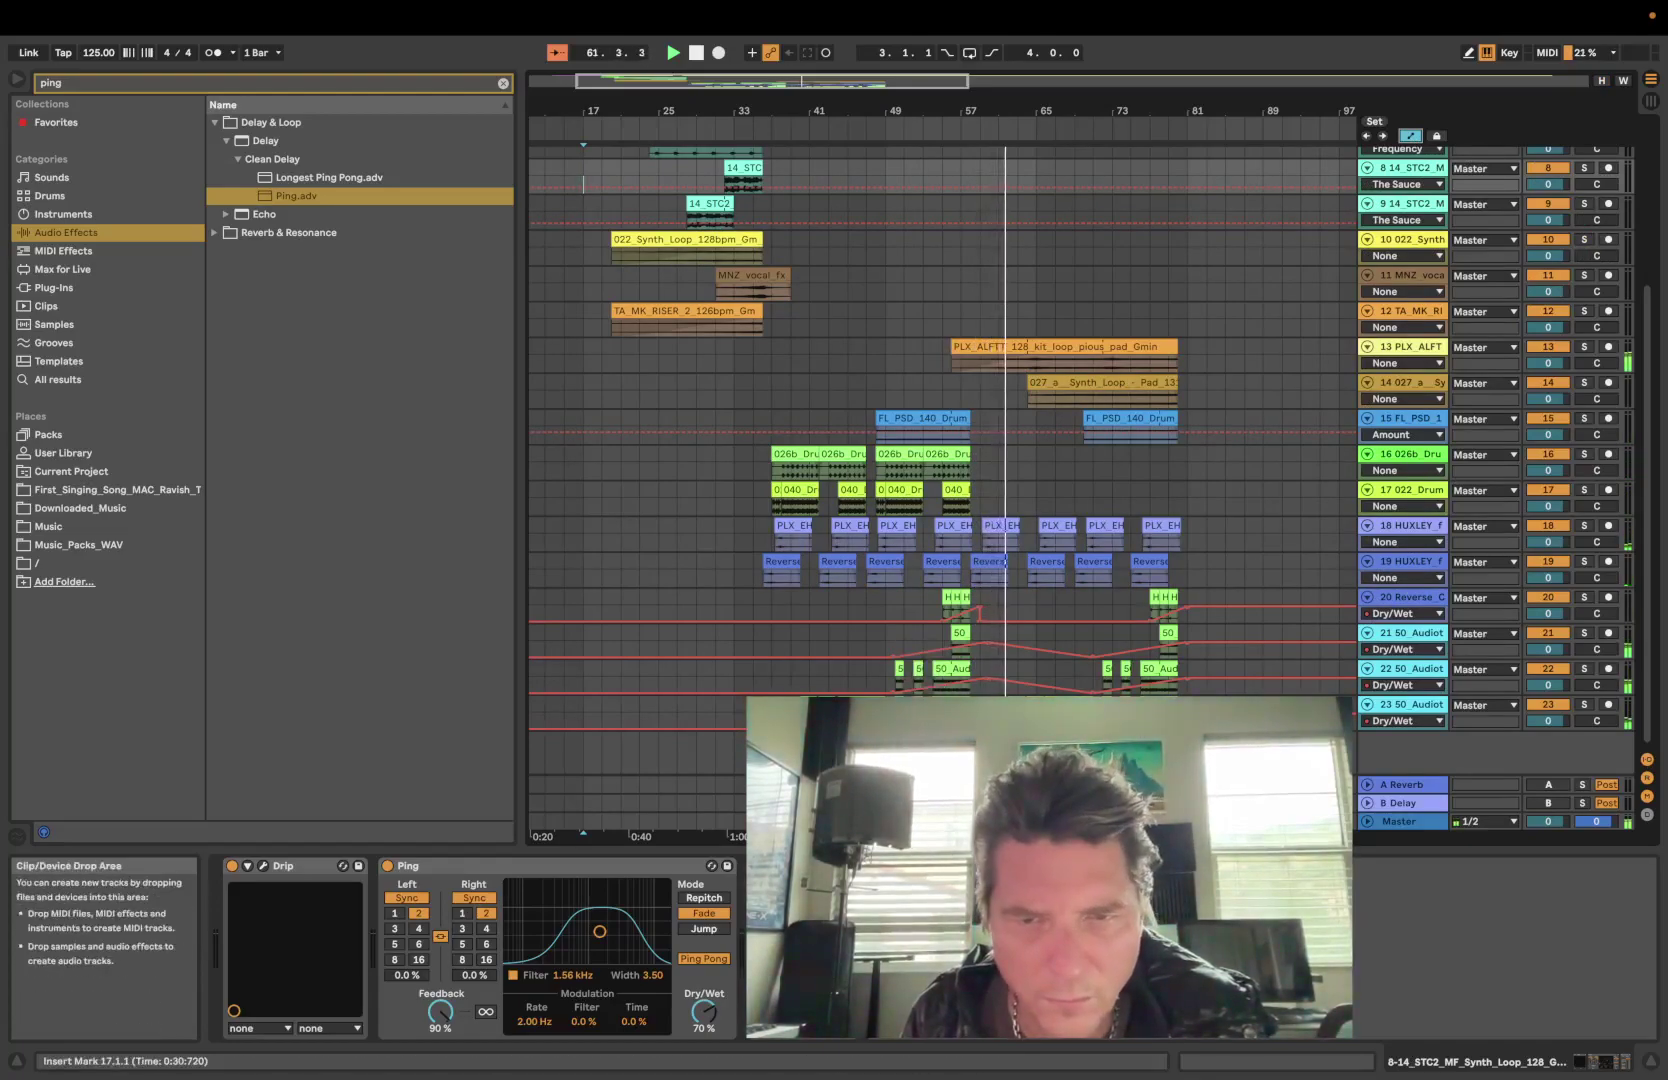
{"action": "left_click_drag", "start_coordinate": [942, 724], "coordinate": [961, 724]}
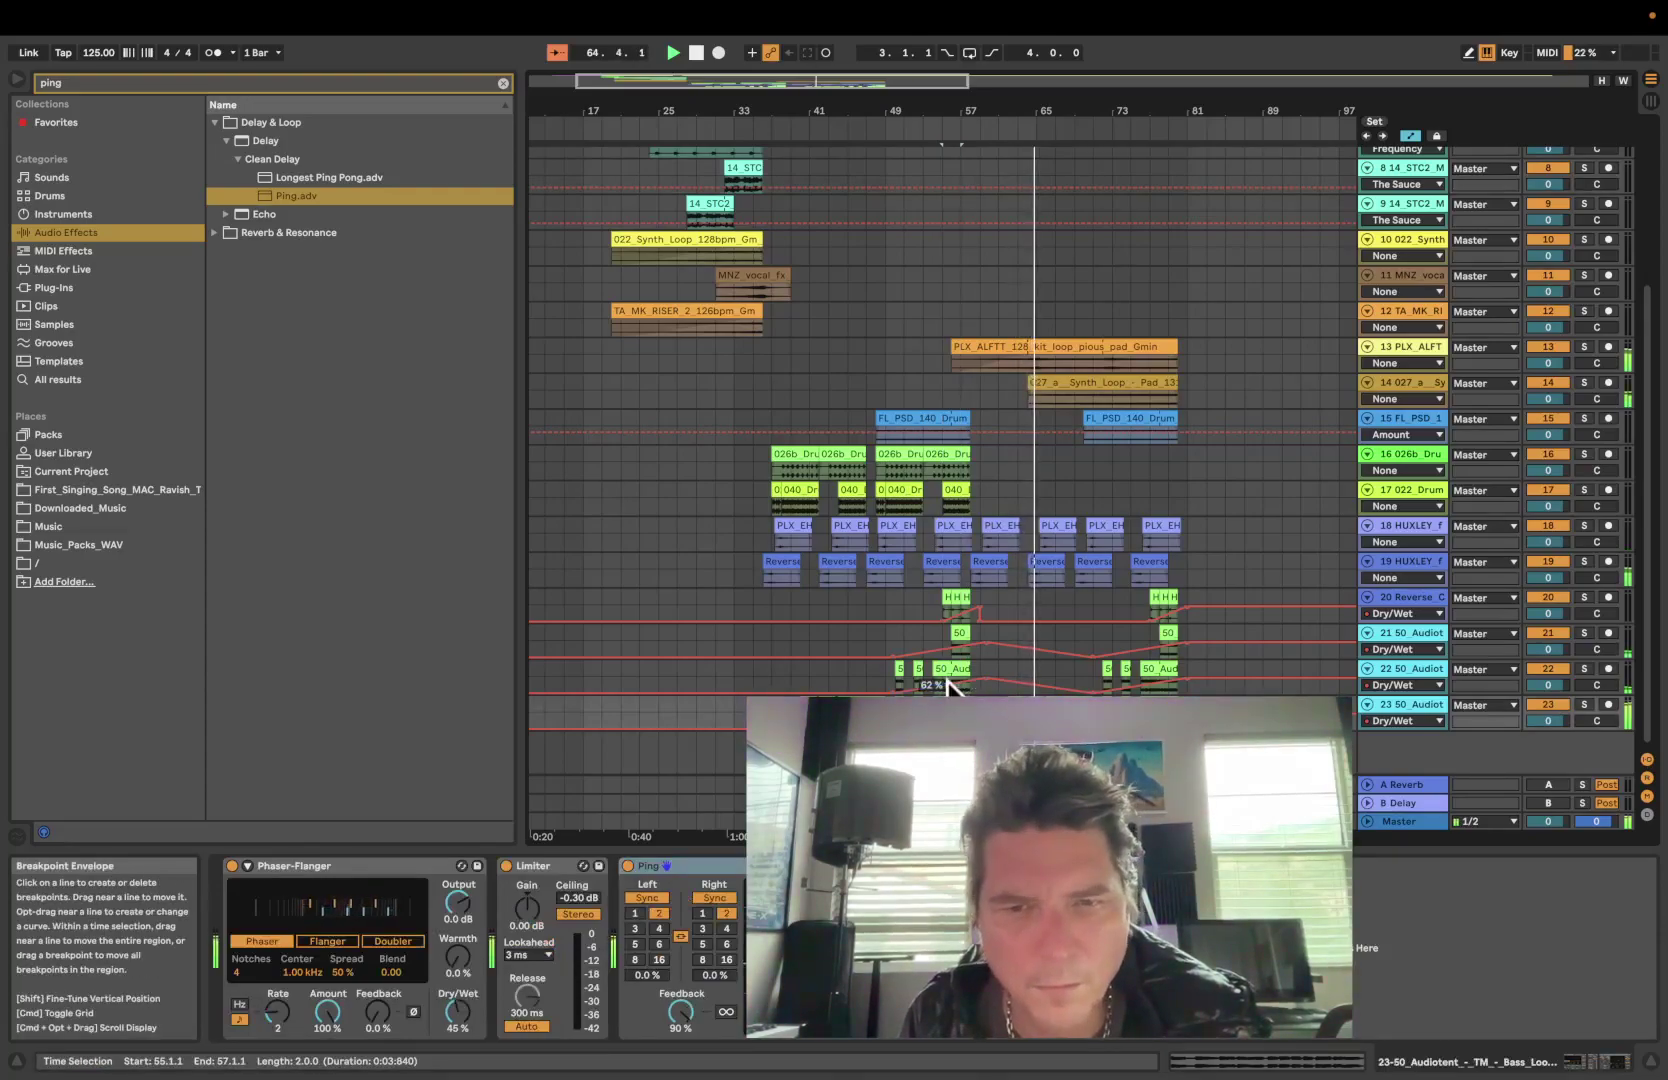
{"action": "left_click_drag", "start_coordinate": [955, 668], "coordinate": [934, 644]}
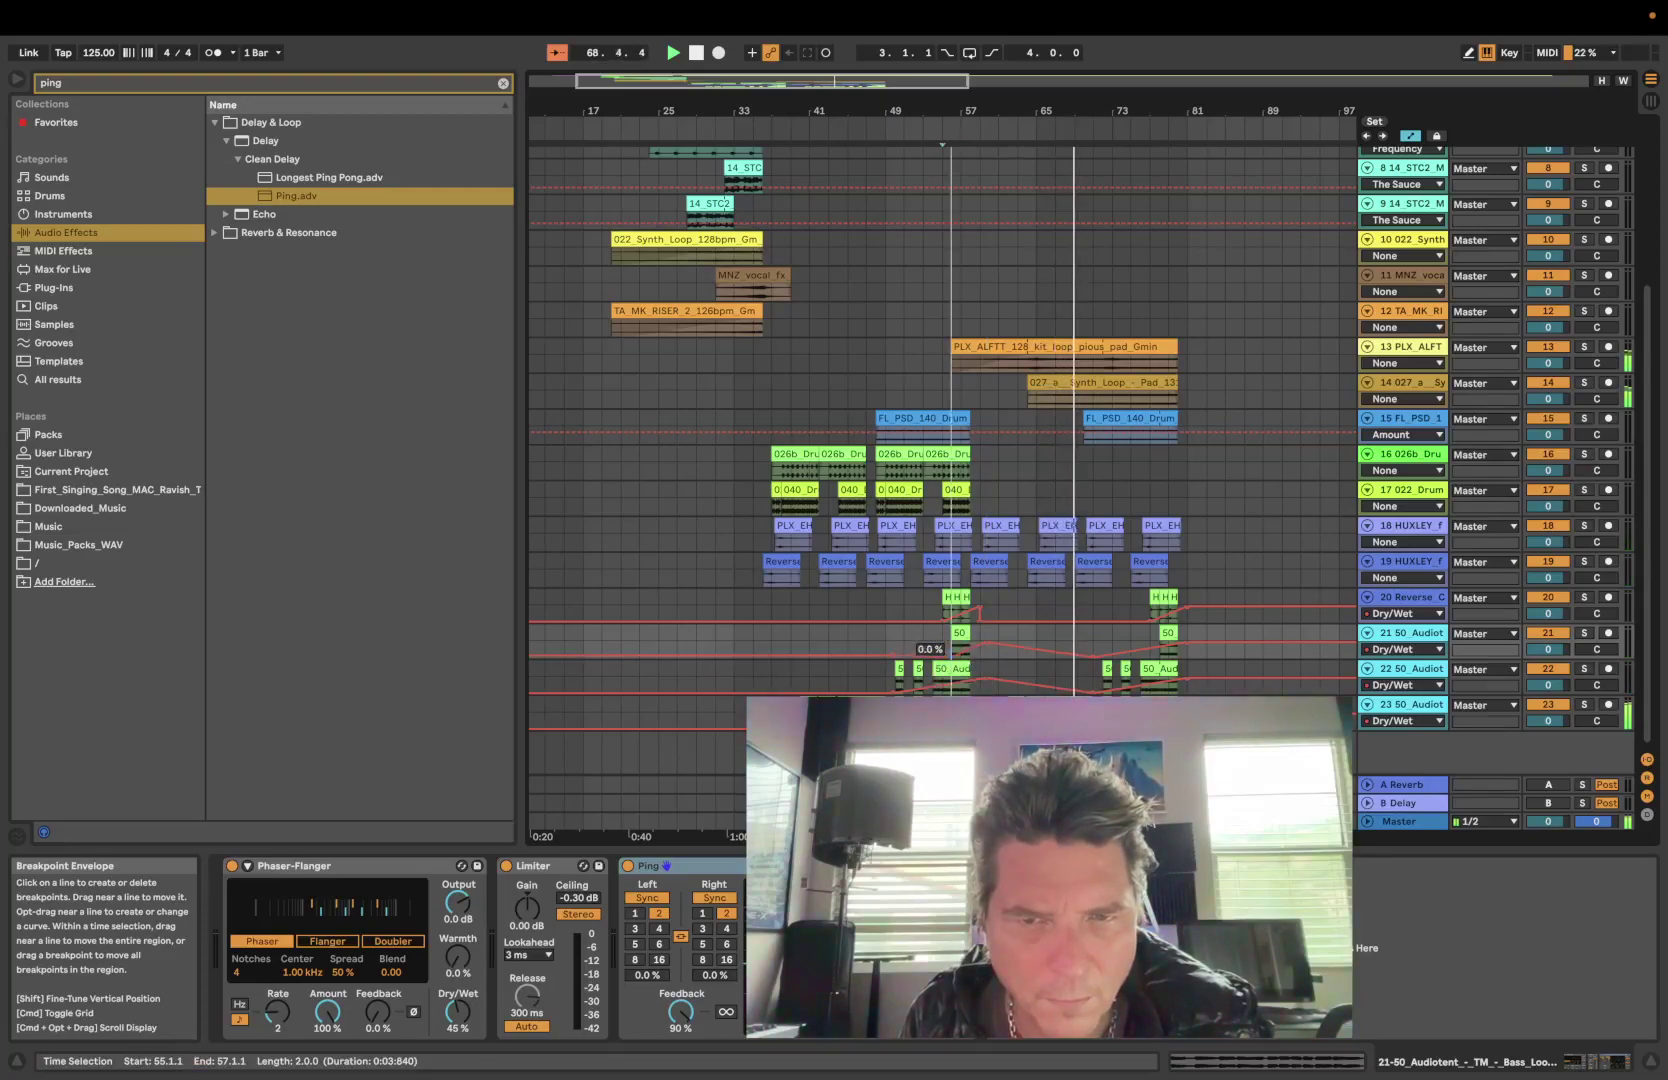
{"action": "left_click_drag", "start_coordinate": [1168, 643], "coordinate": [1150, 648]}
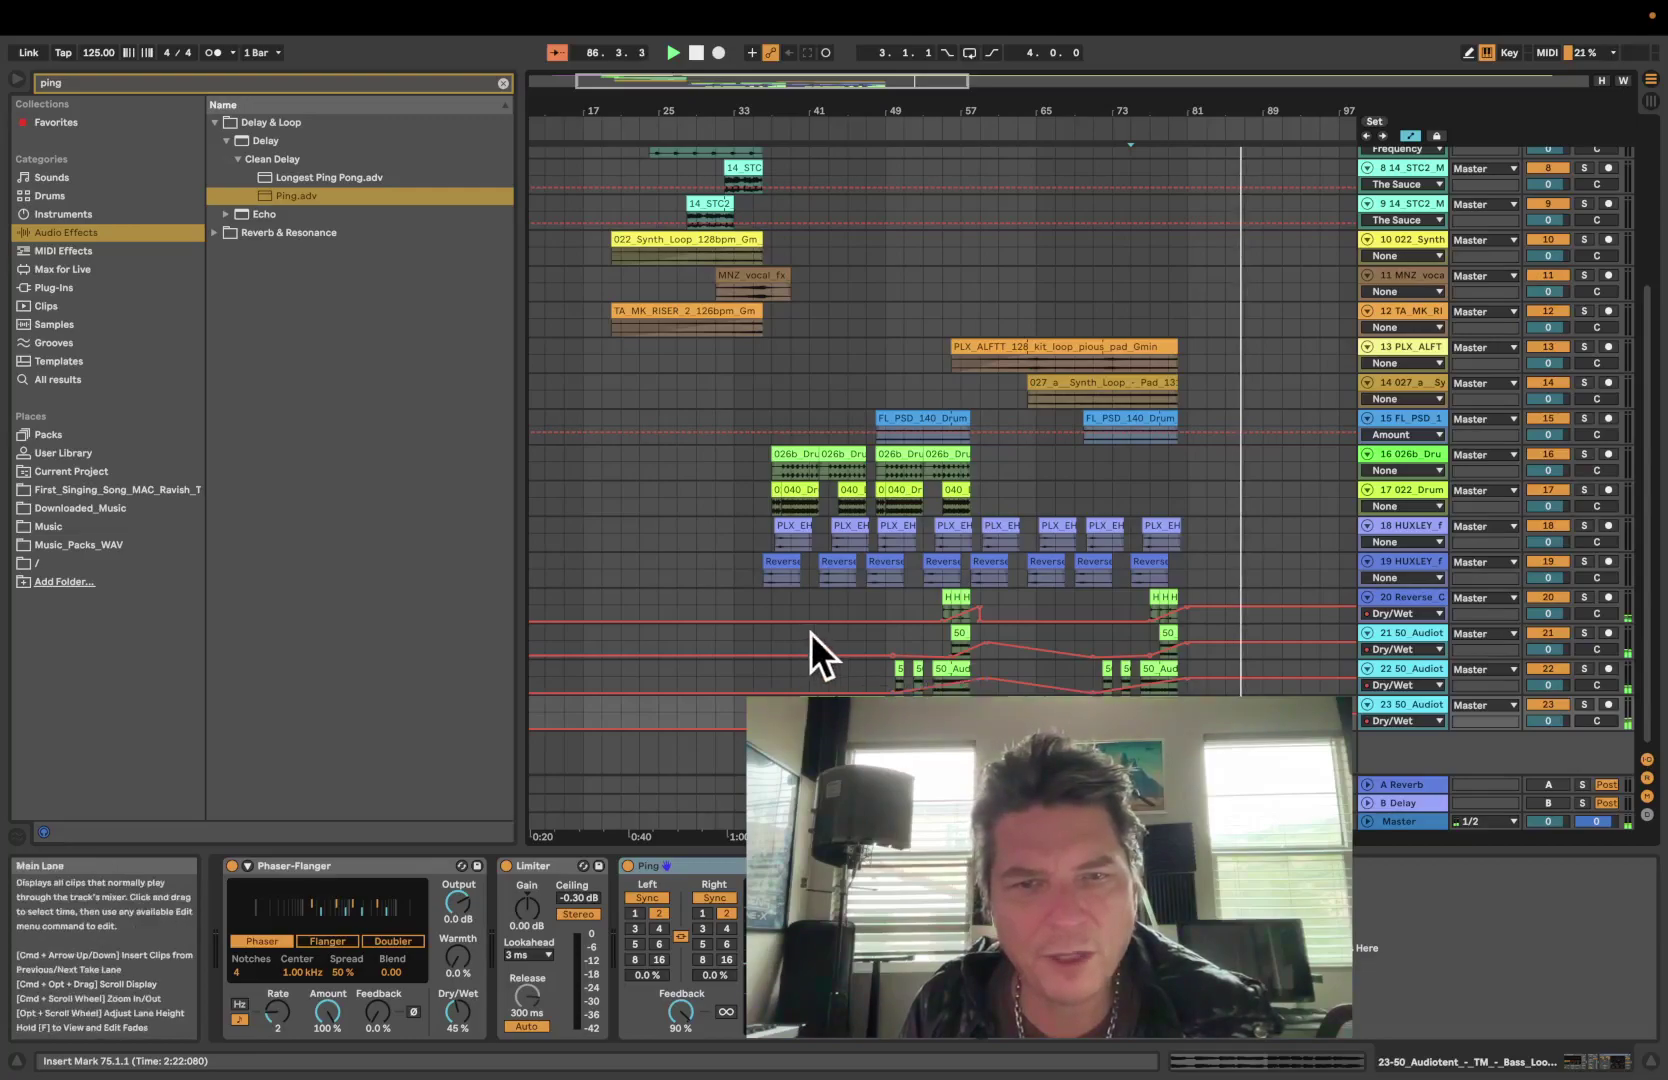
Play the arrangement from bar 33 to listen to the adjusted delay automation, and stop playback past bar 57
{"action": "left_click", "coordinate": [771, 635]}
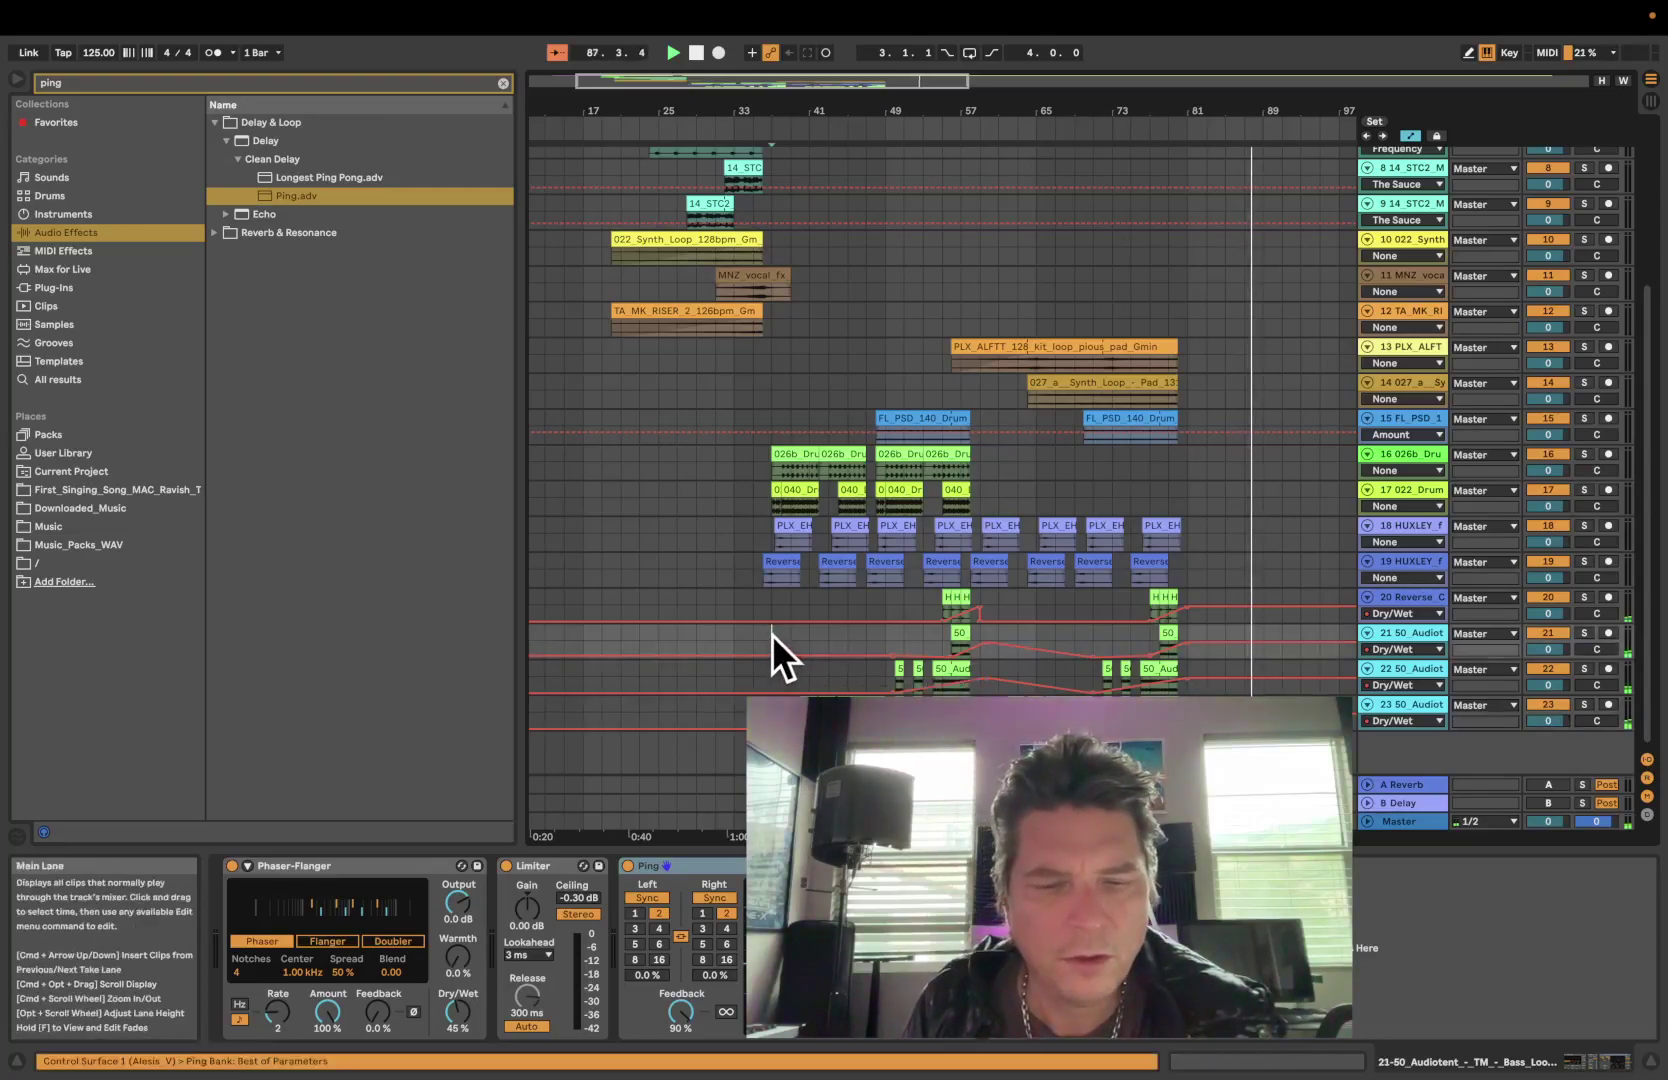
{"action": "left_click", "coordinate": [950, 688]}
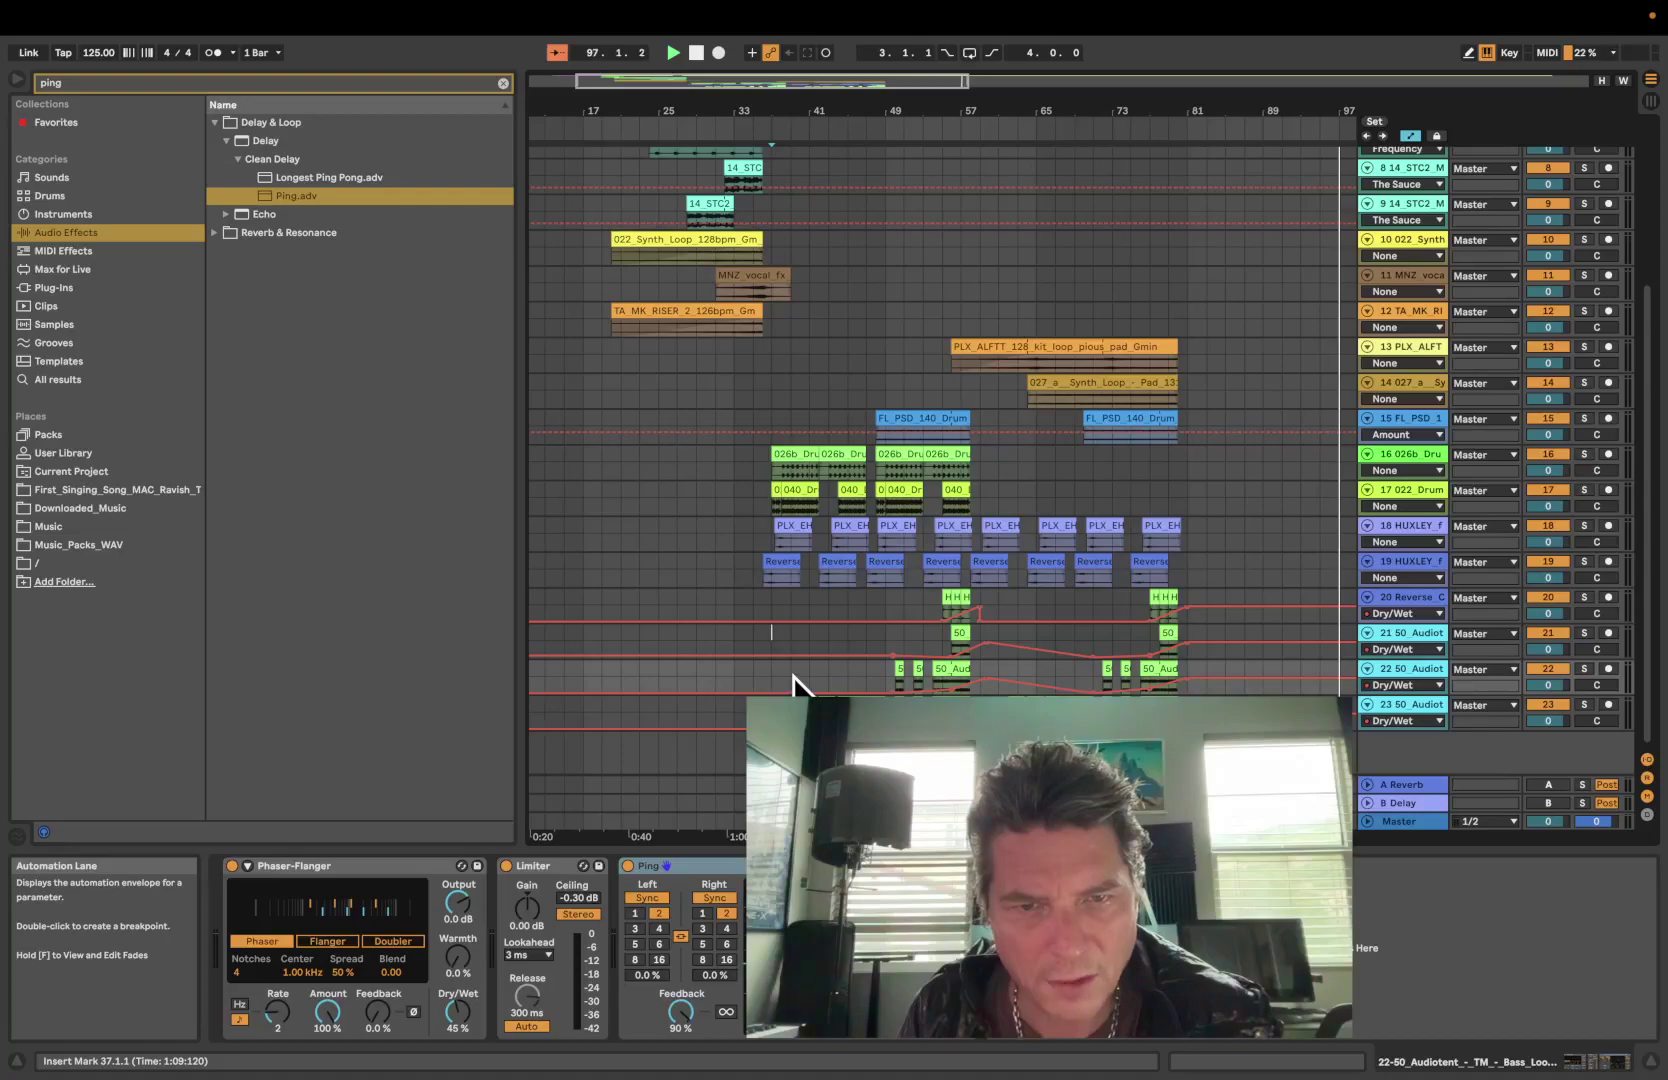
{"action": "left_click", "coordinate": [738, 601]}
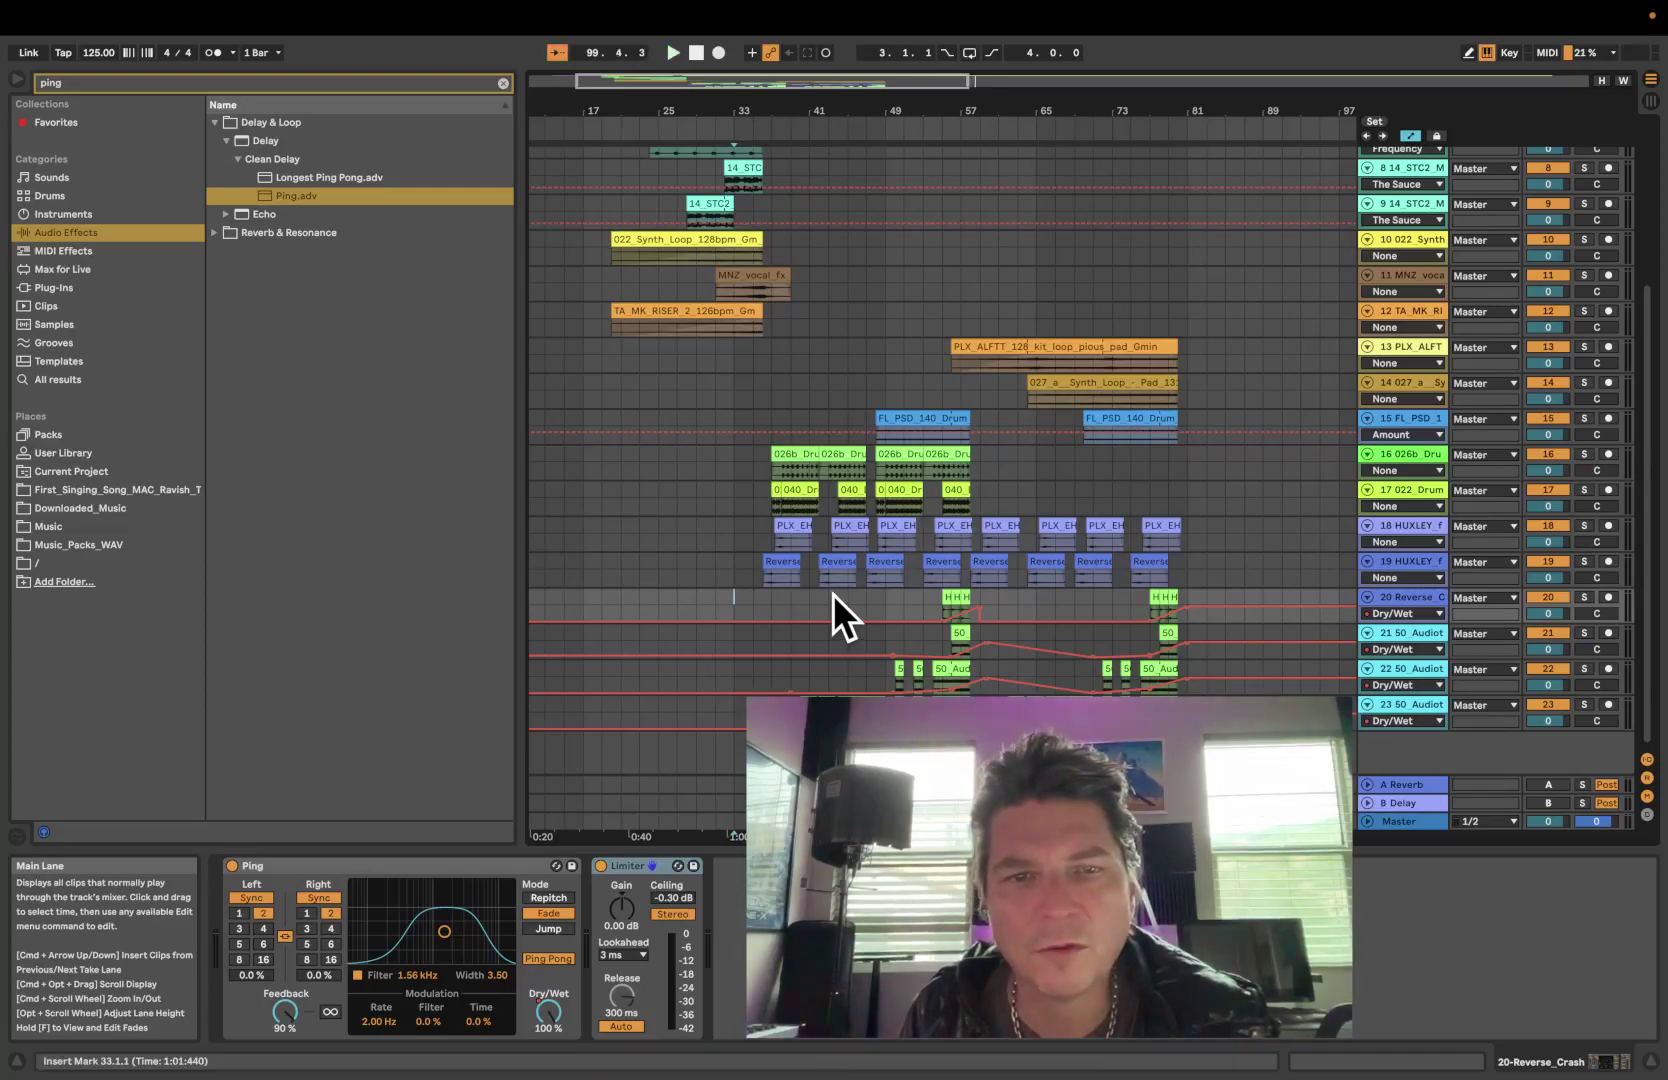
{"action": "key", "text": "space"}
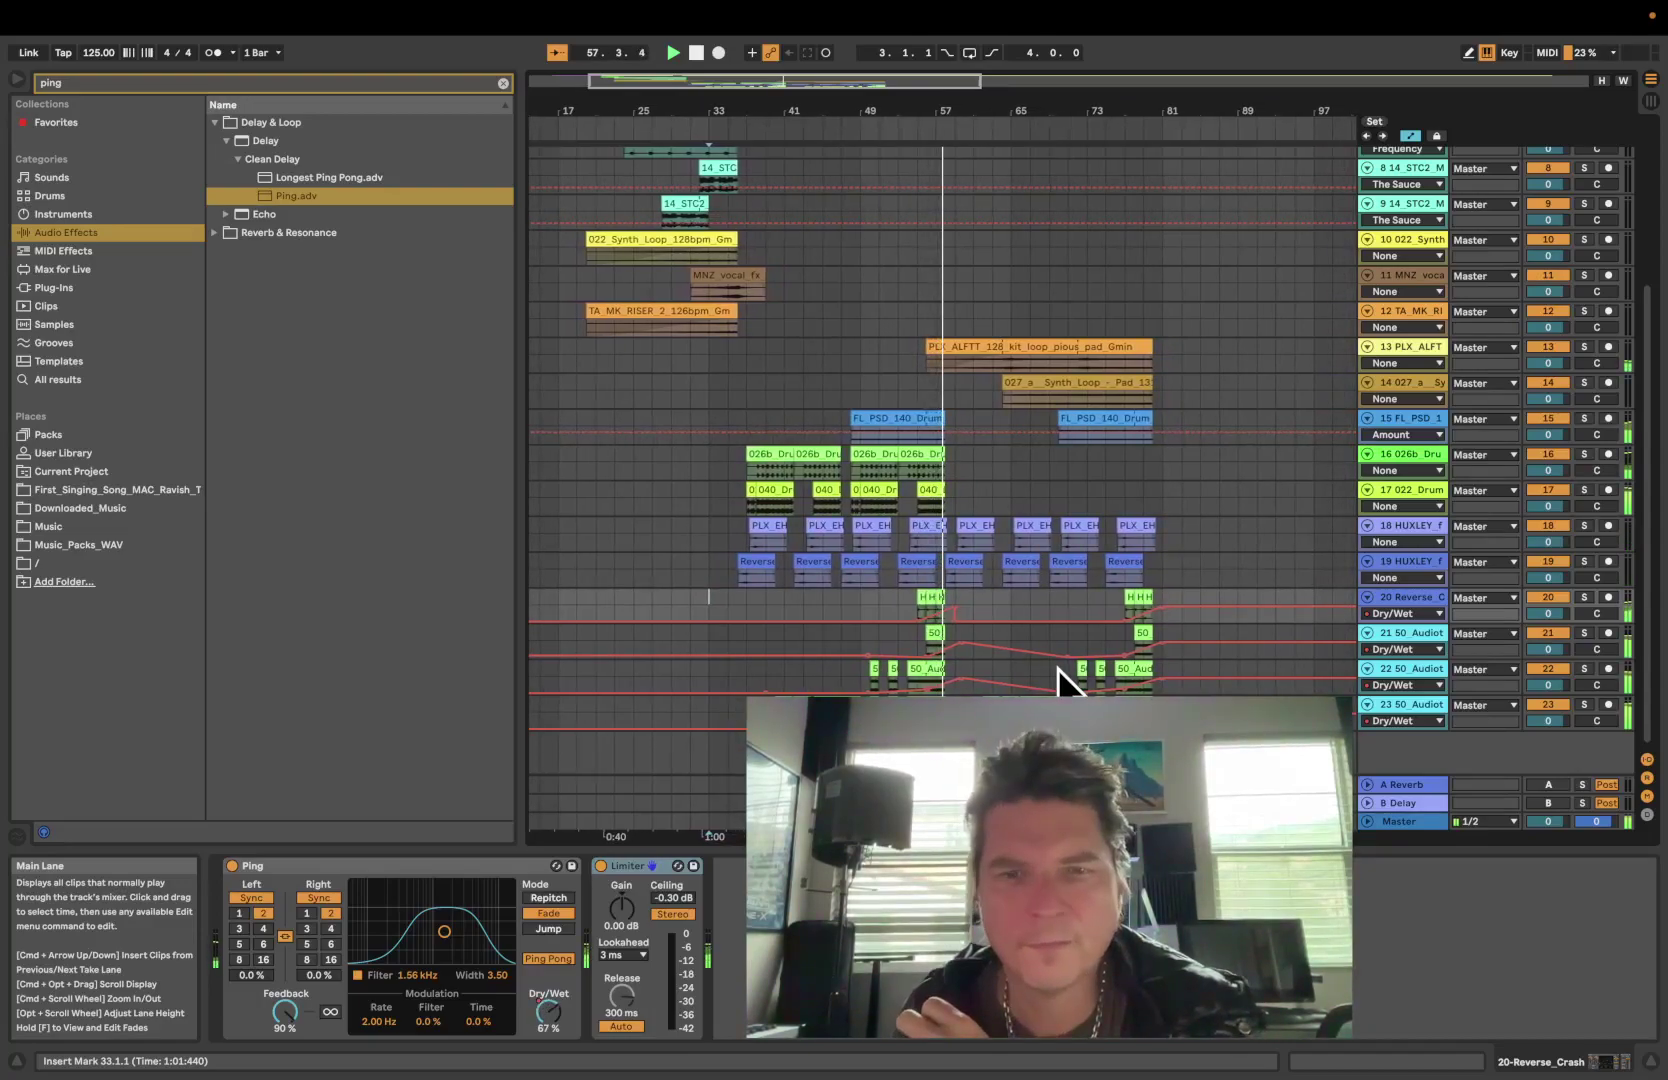
{"action": "key", "text": "space"}
Enlarge track 21 at bar 69 and switch its automation lane to the Mixer parameters
{"action": "left_click", "coordinate": [1046, 644]}
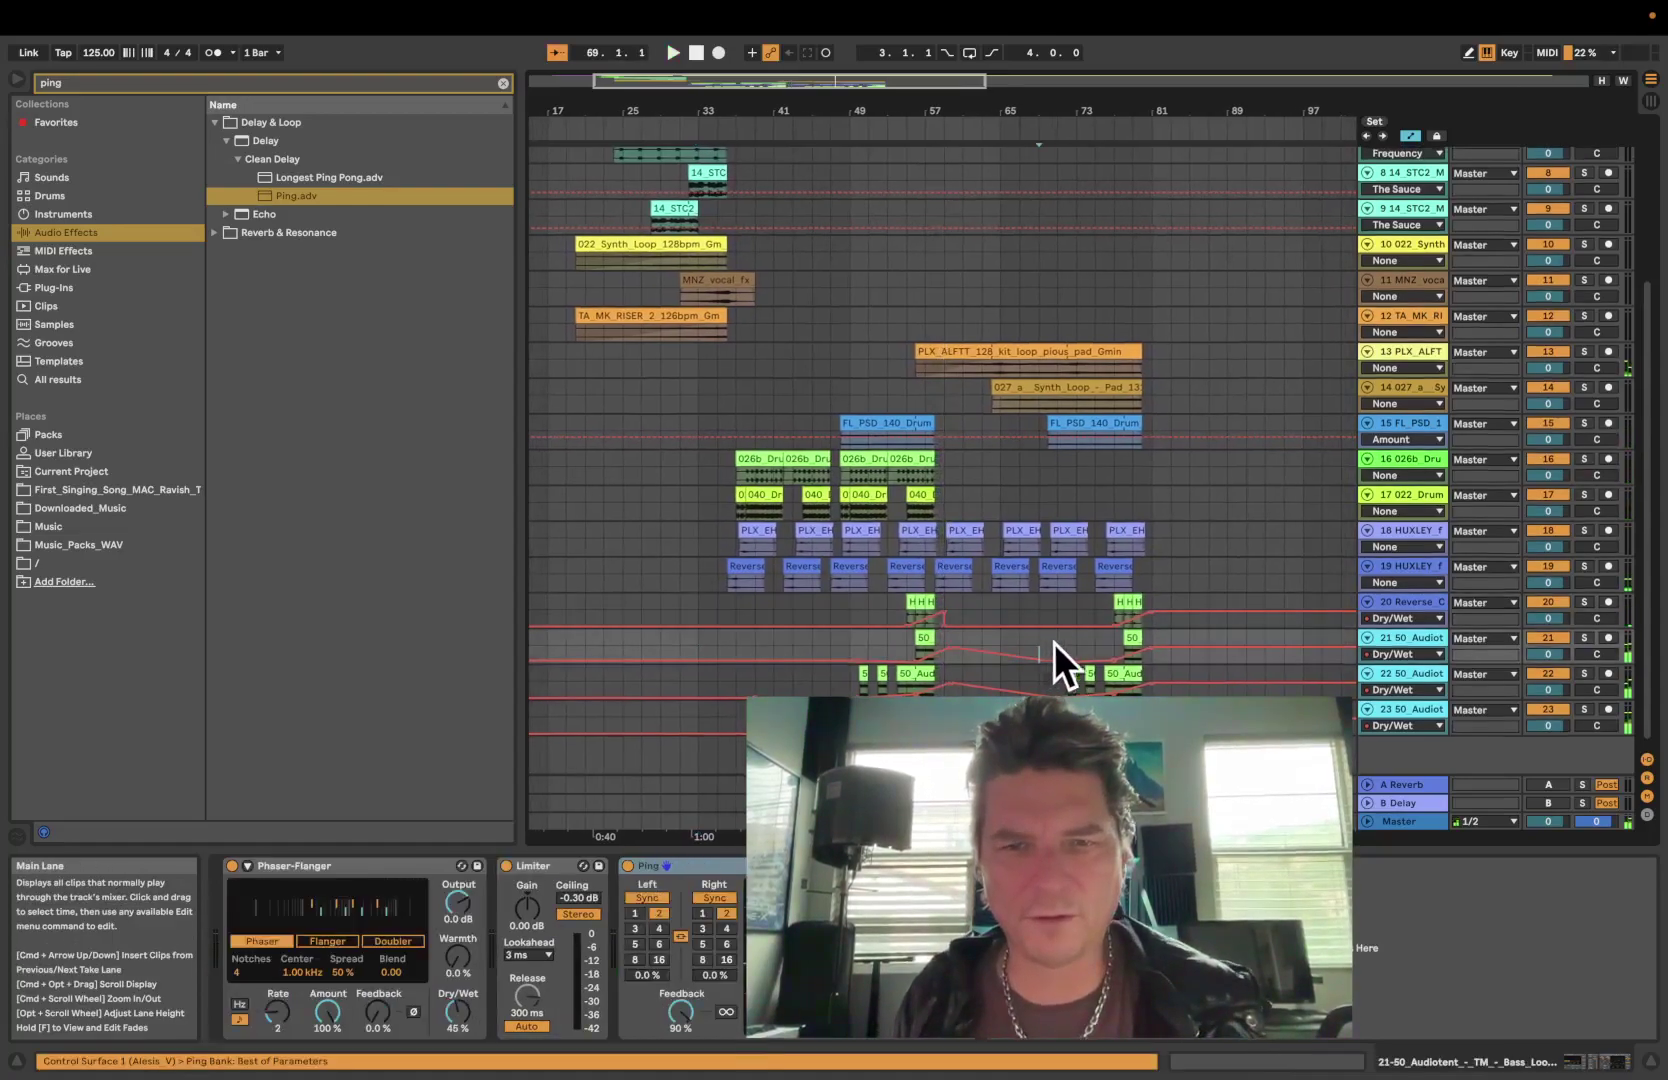
{"action": "left_click_drag", "start_coordinate": [1407, 664], "coordinate": [1407, 695]}
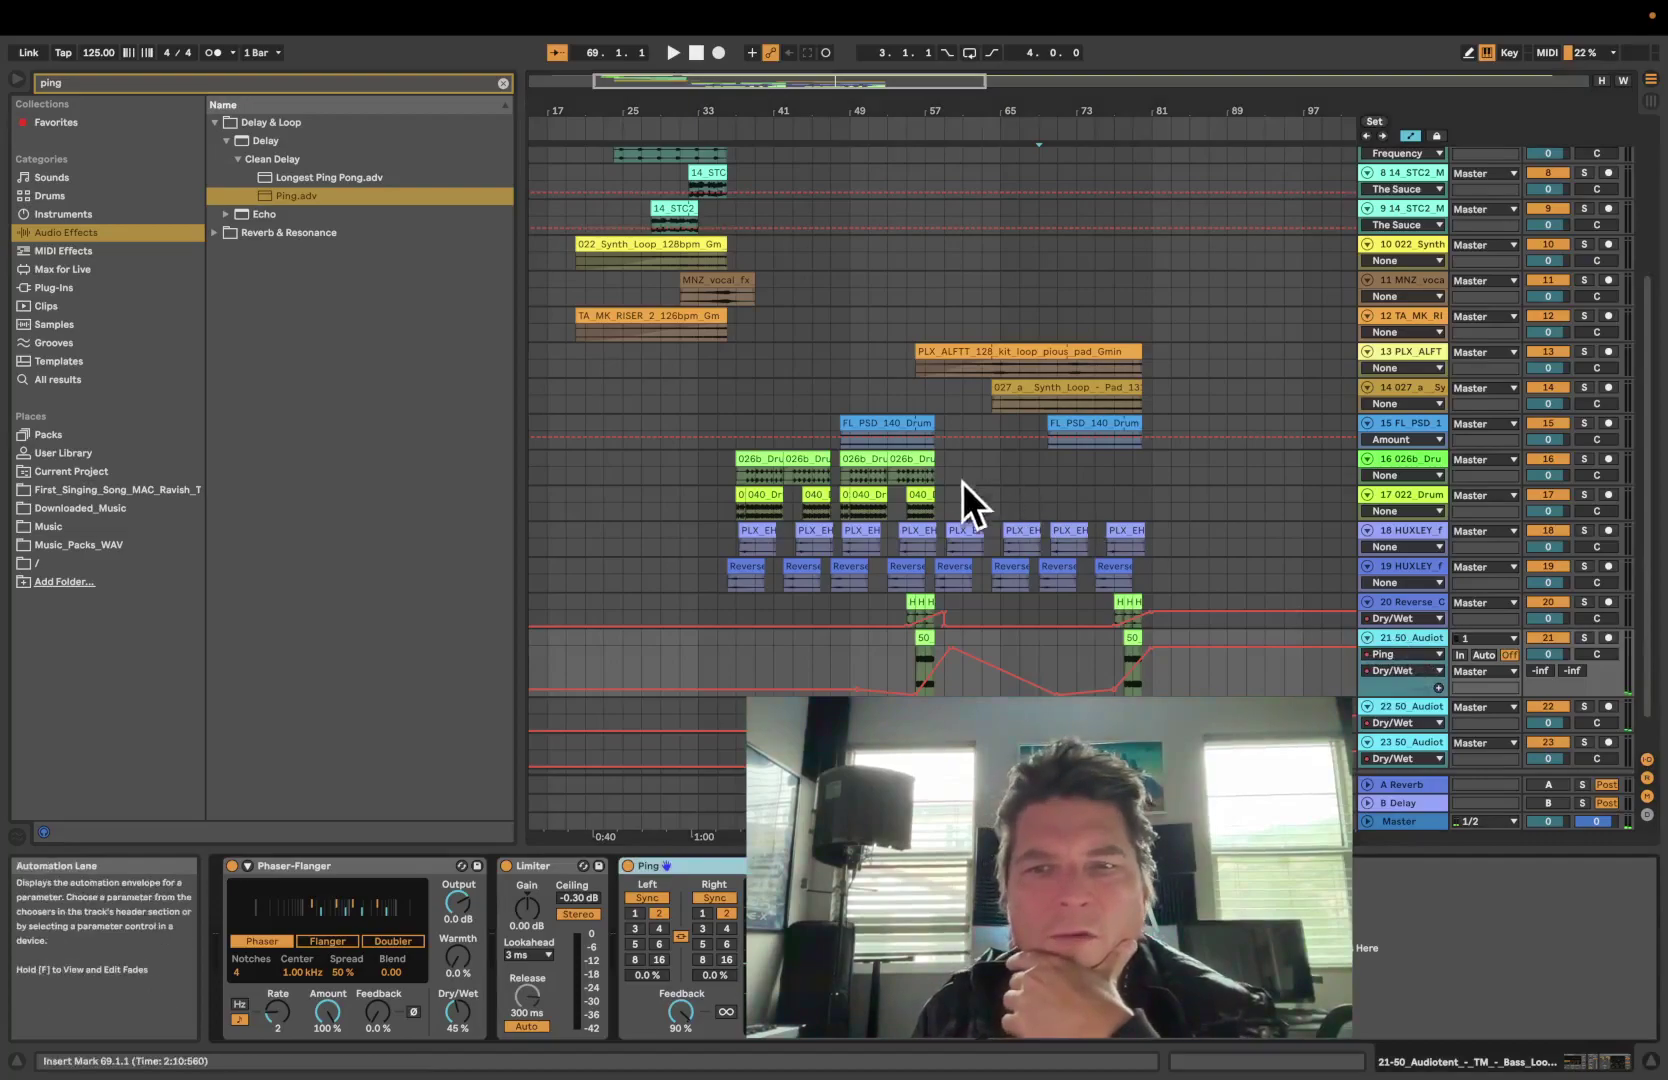
{"action": "left_click", "coordinate": [1396, 657]}
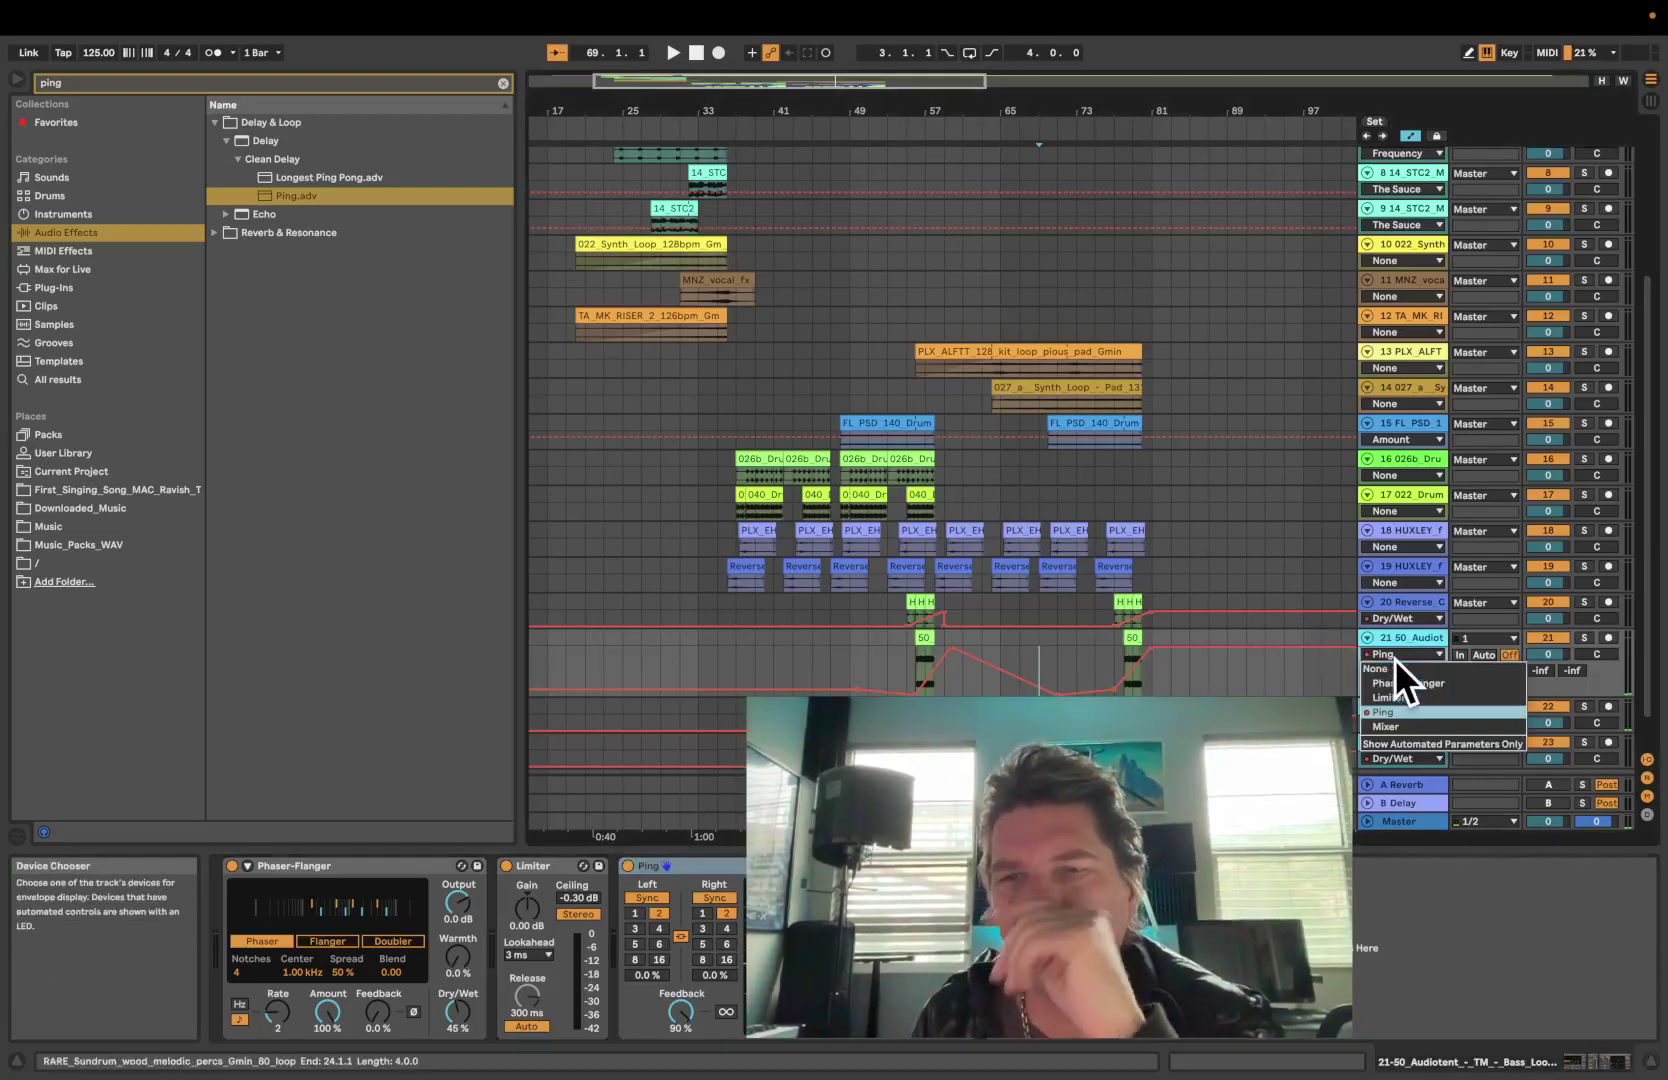
{"action": "left_click", "coordinate": [1410, 724]}
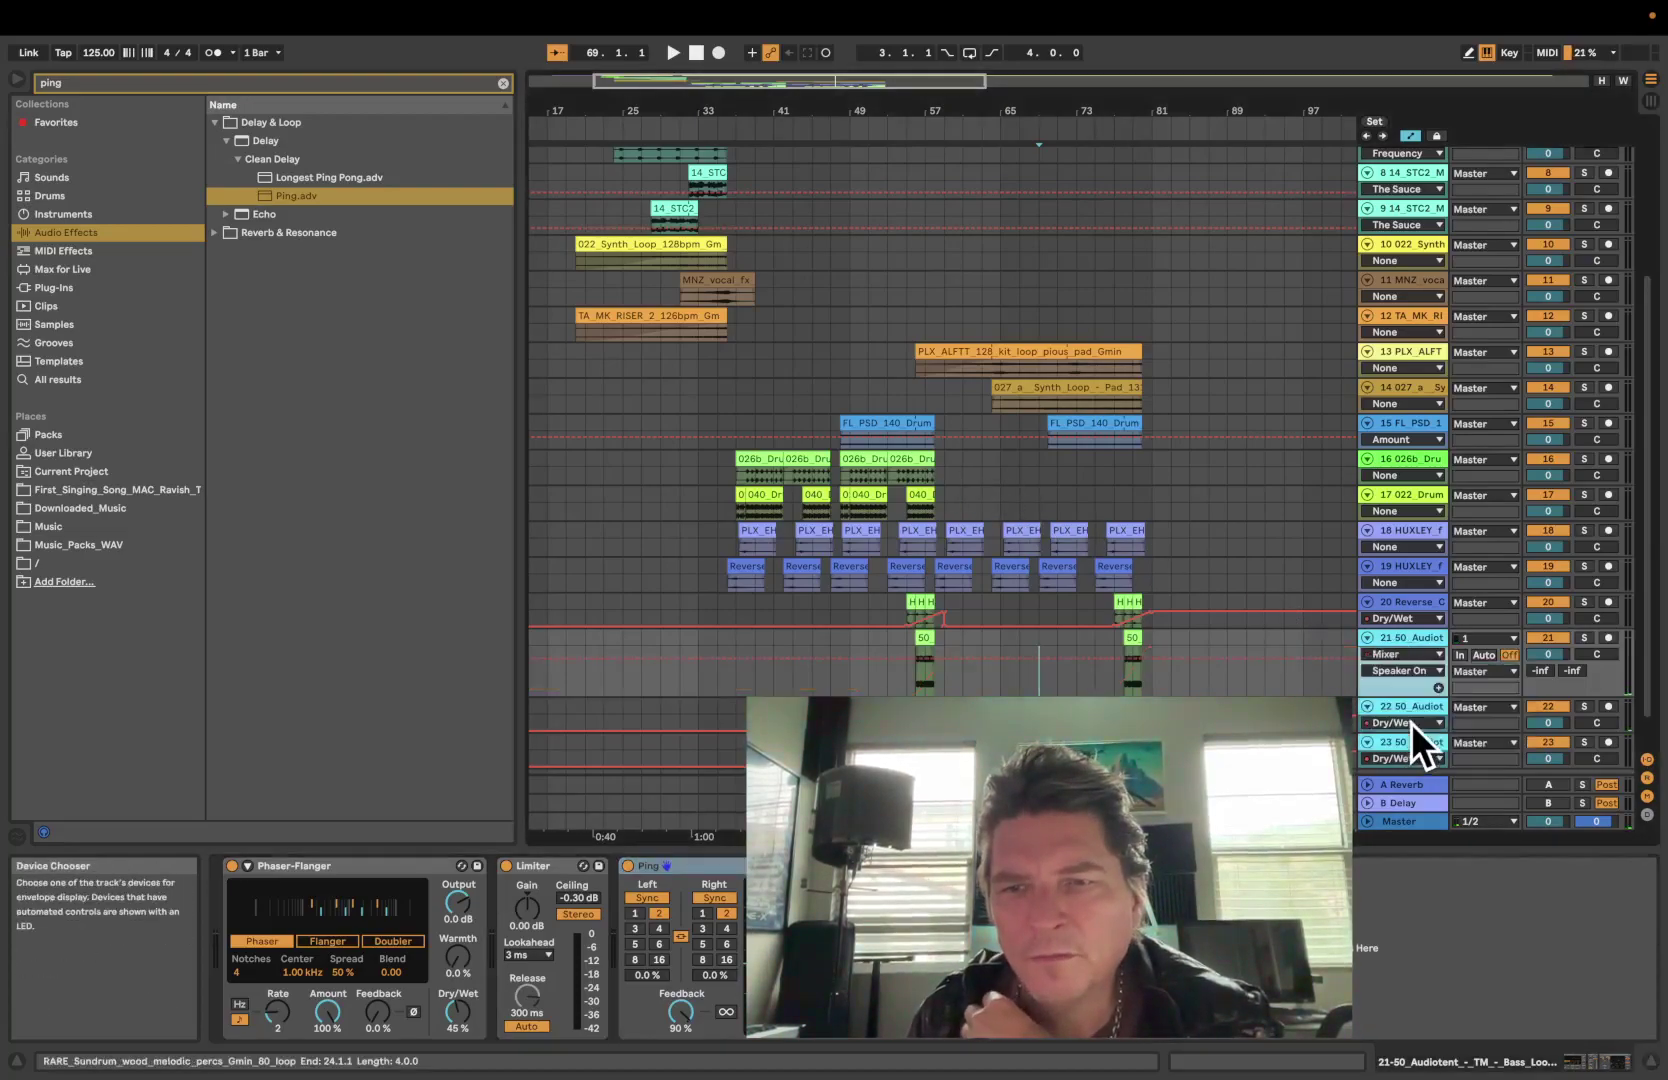
Show track 21's Track Panning automation and set its envelope to 30R
{"action": "left_click", "coordinate": [1410, 670]}
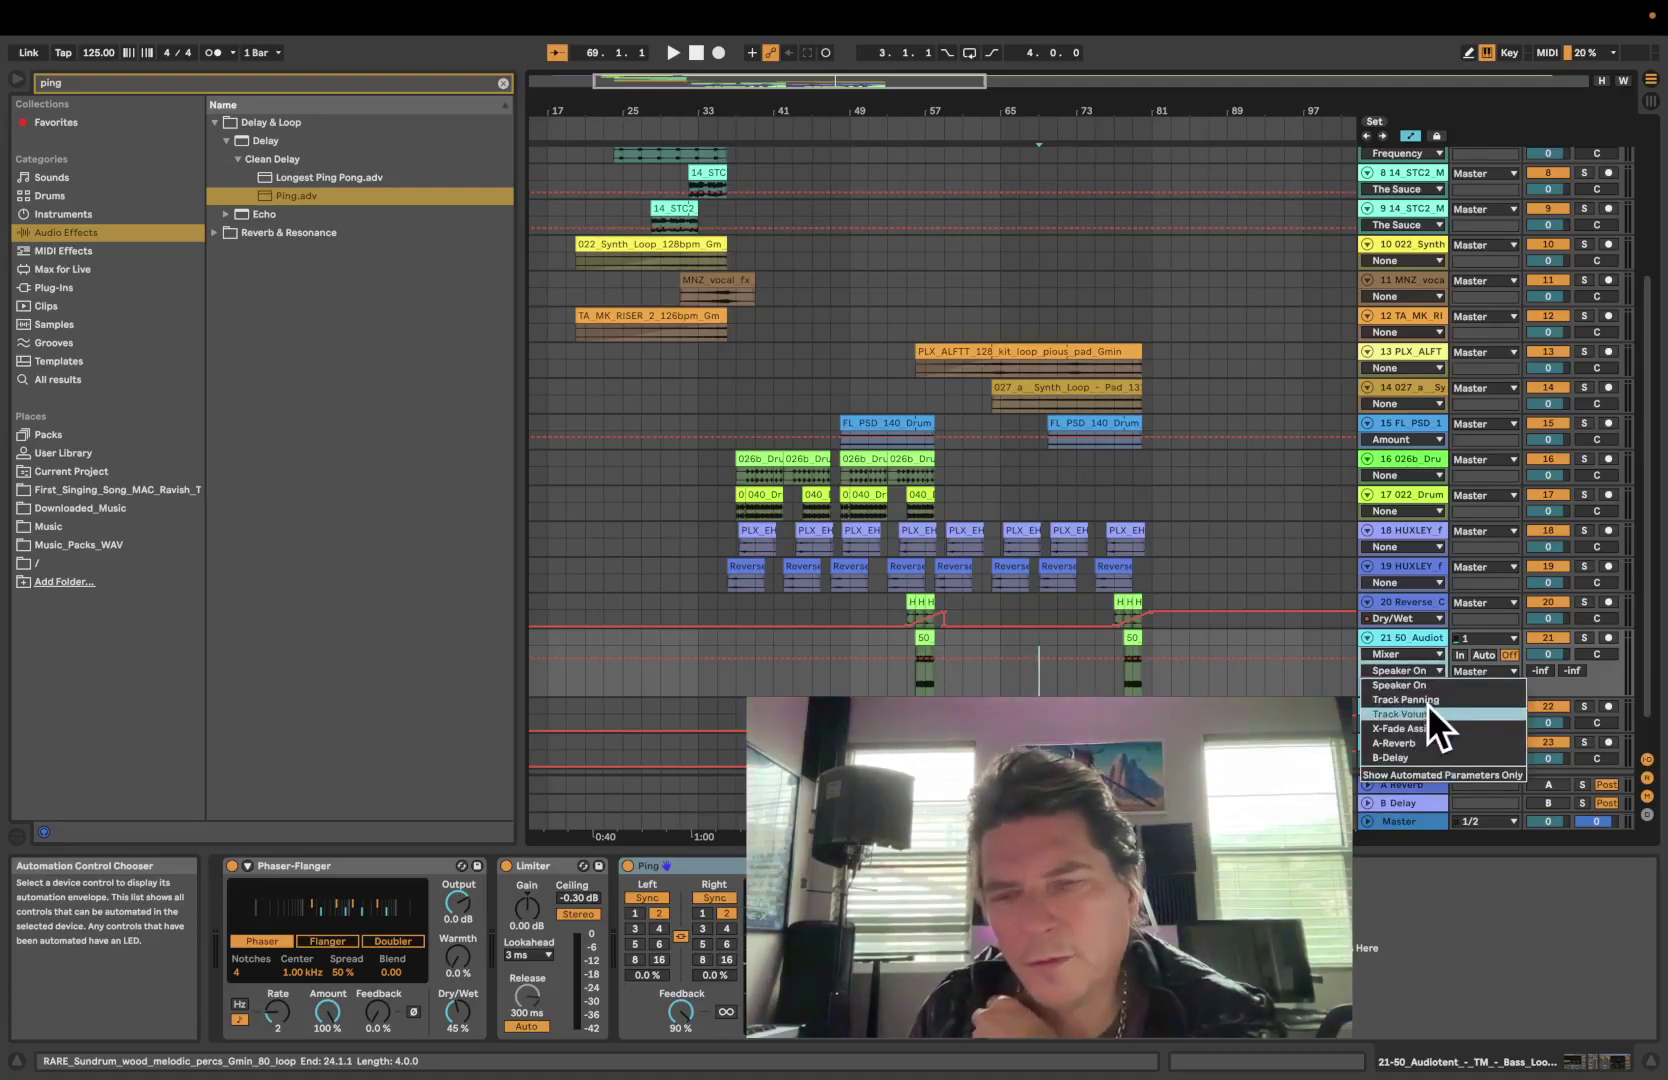
{"action": "left_click", "coordinate": [1428, 700]}
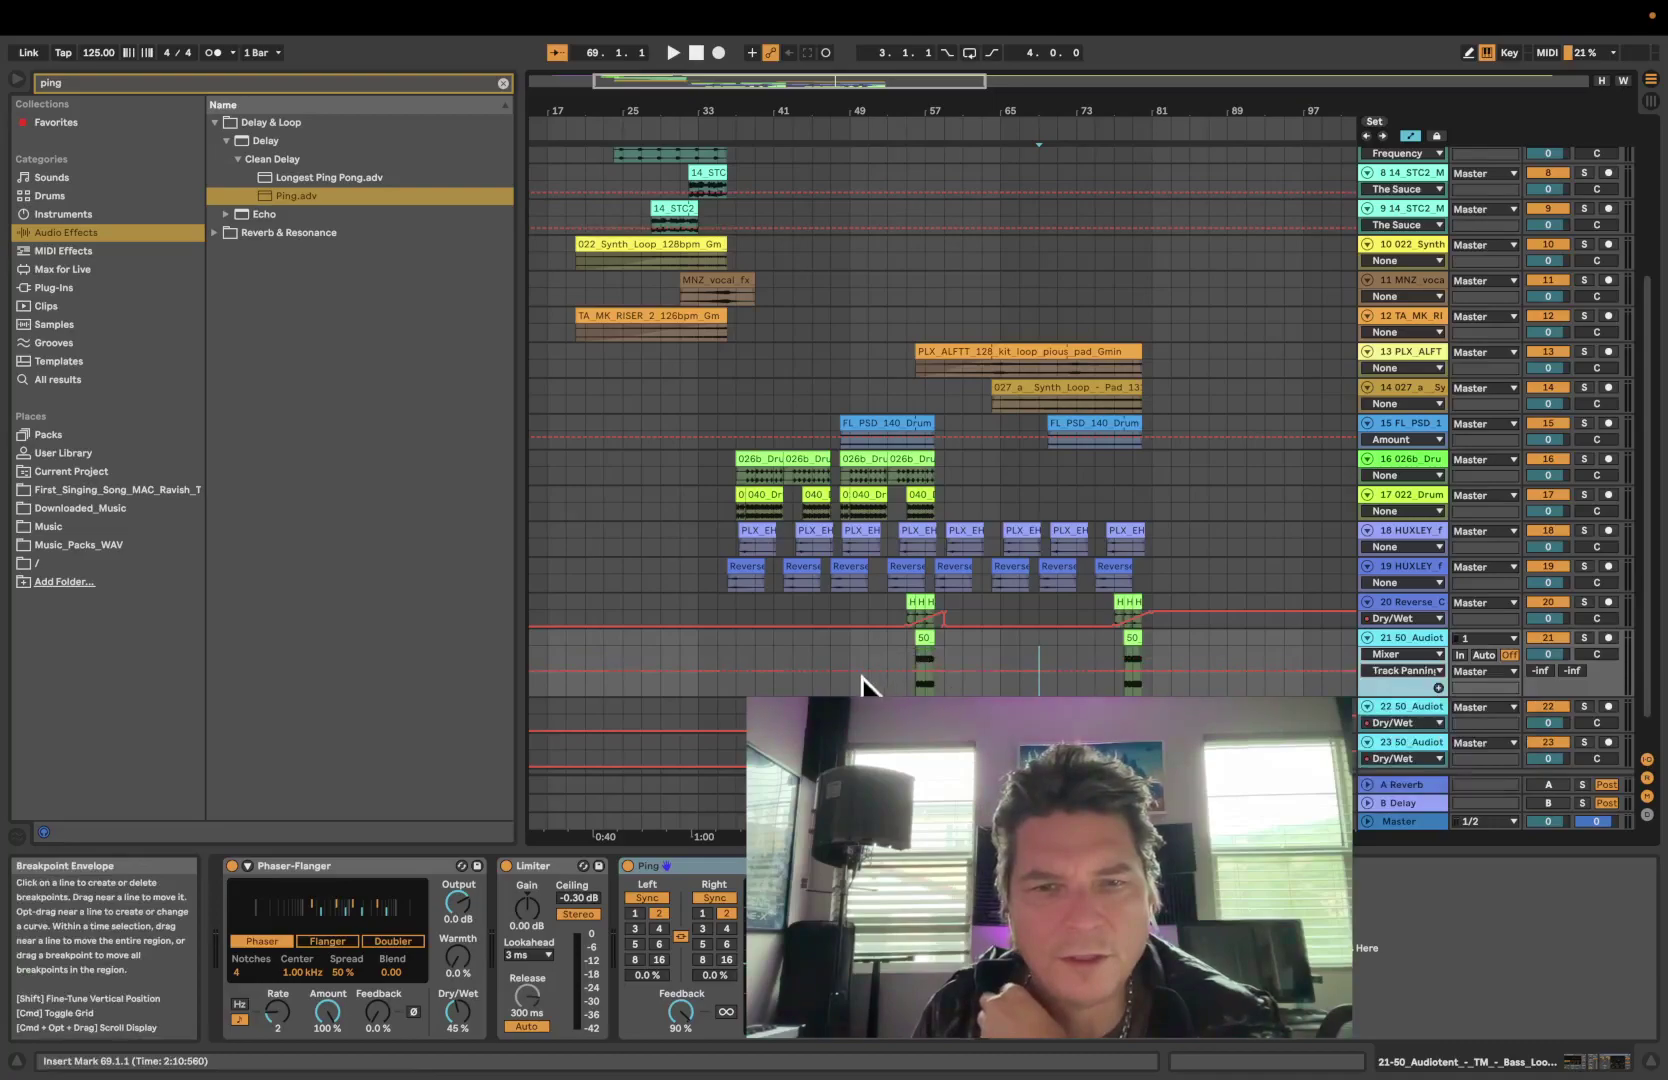
{"action": "left_click_drag", "start_coordinate": [858, 668], "coordinate": [858, 665]}
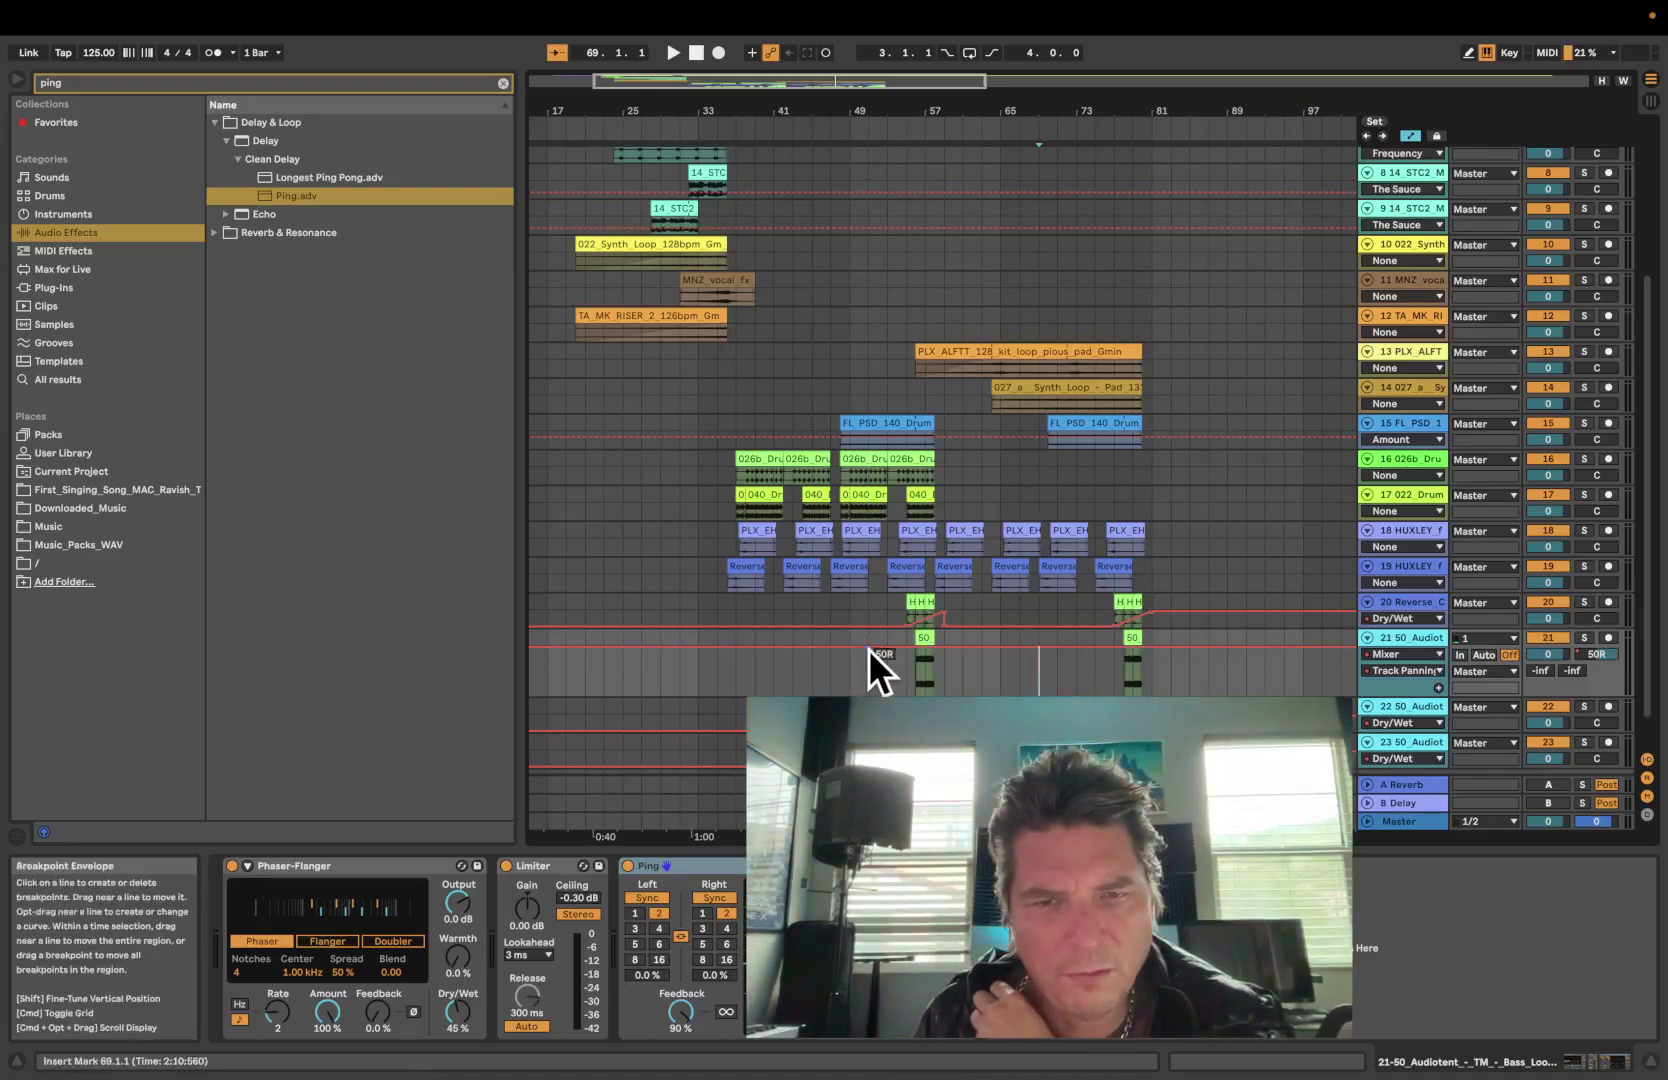
{"action": "left_click_drag", "start_coordinate": [868, 649], "coordinate": [868, 661]}
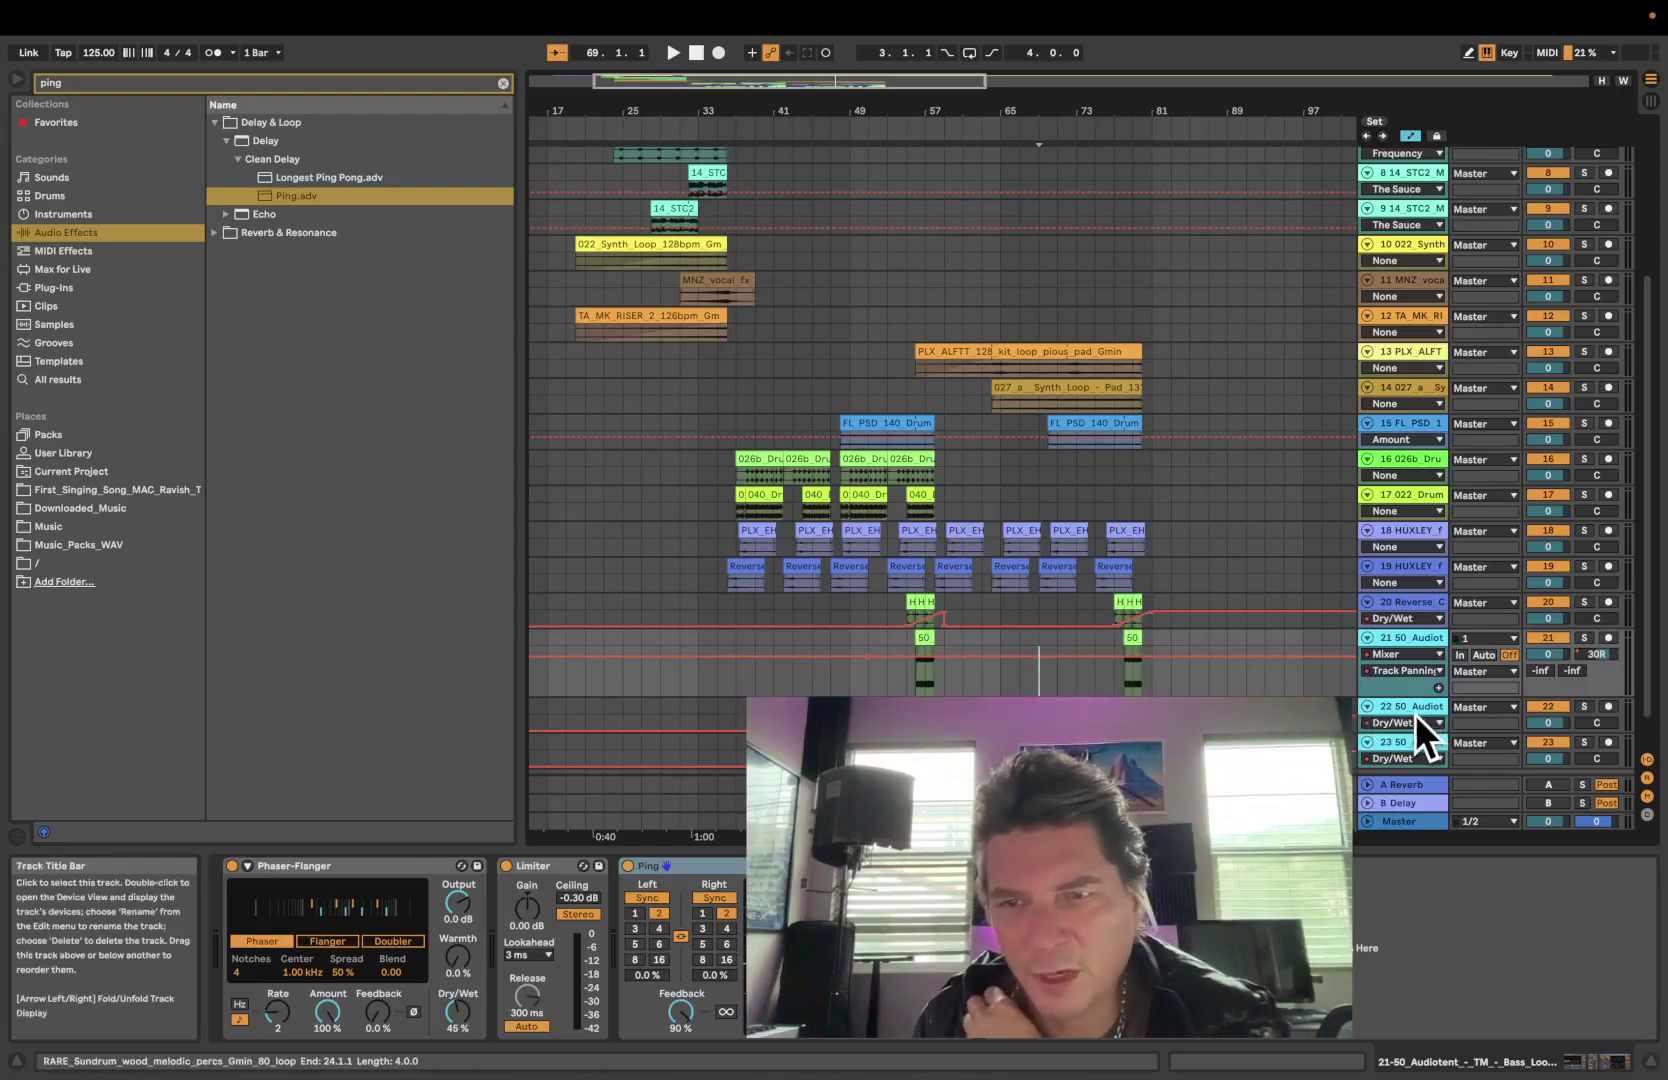
Enlarge track 22, switch its automation lane to the Mixer's Track Panning, and set the envelope to 30L
{"action": "left_click_drag", "start_coordinate": [1413, 733], "coordinate": [1413, 756]}
{"action": "scroll", "coordinate": [1409, 725], "scroll_direction": "down", "scroll_amount": 3}
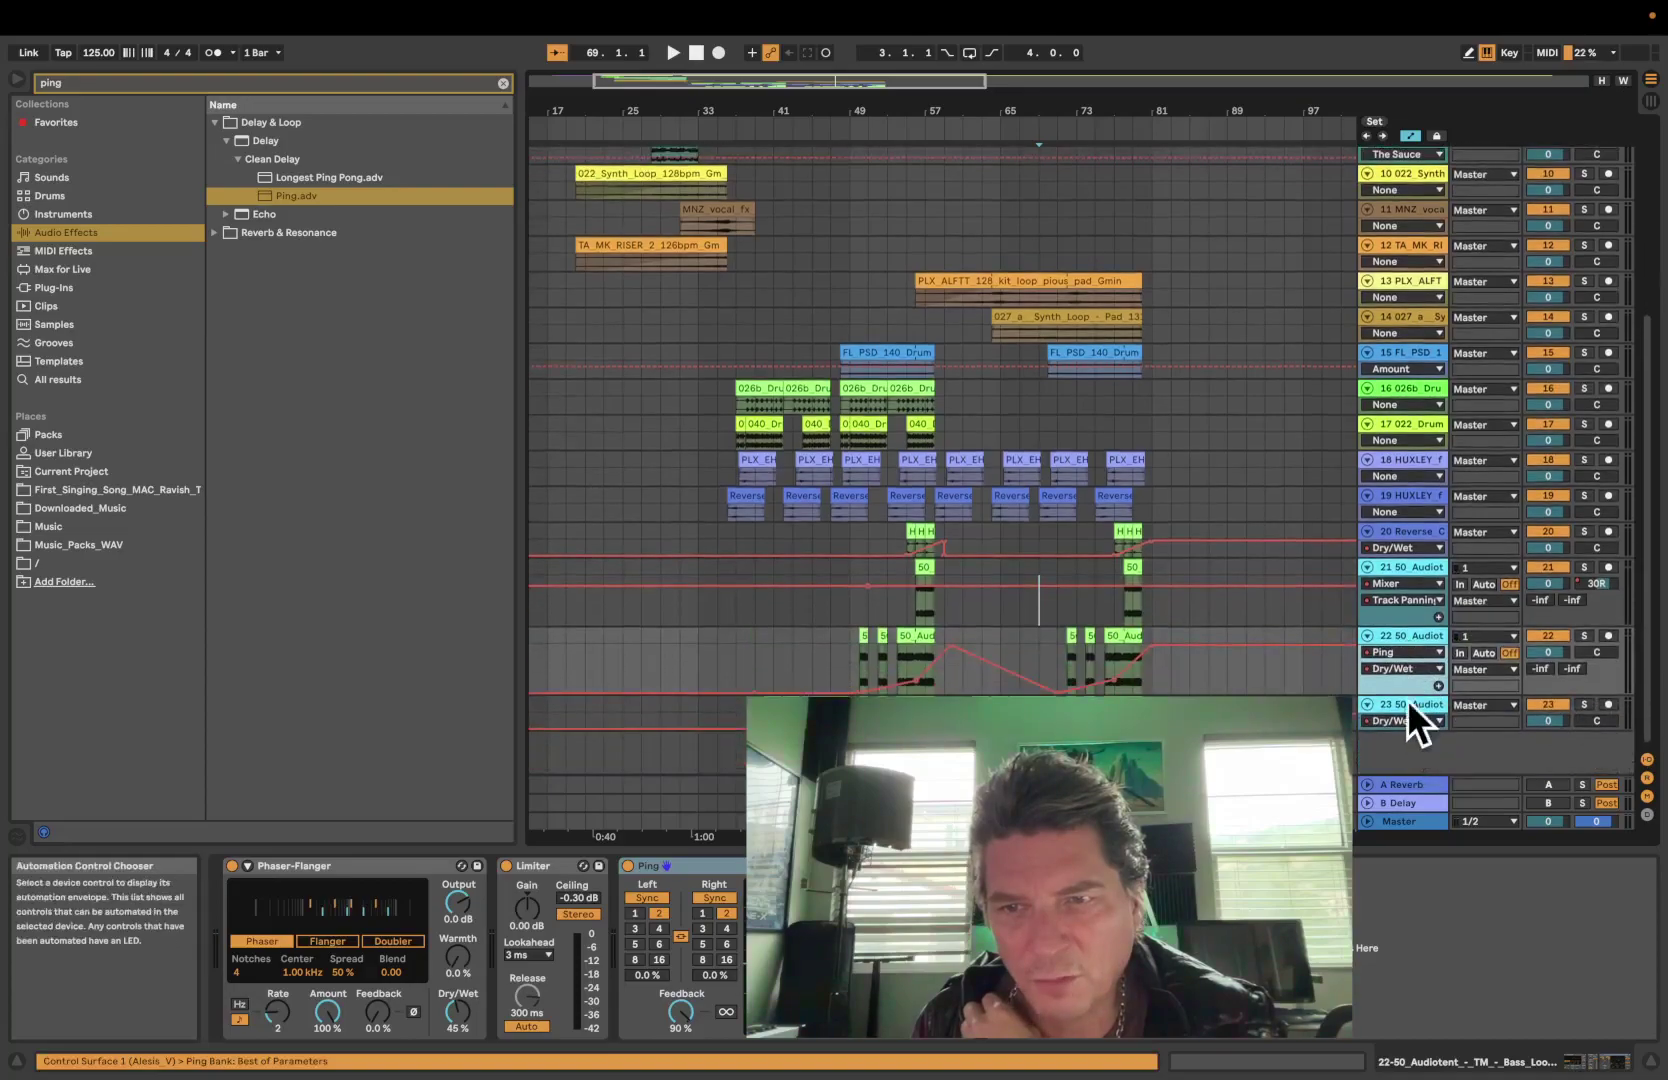
{"action": "left_click", "coordinate": [1400, 652]}
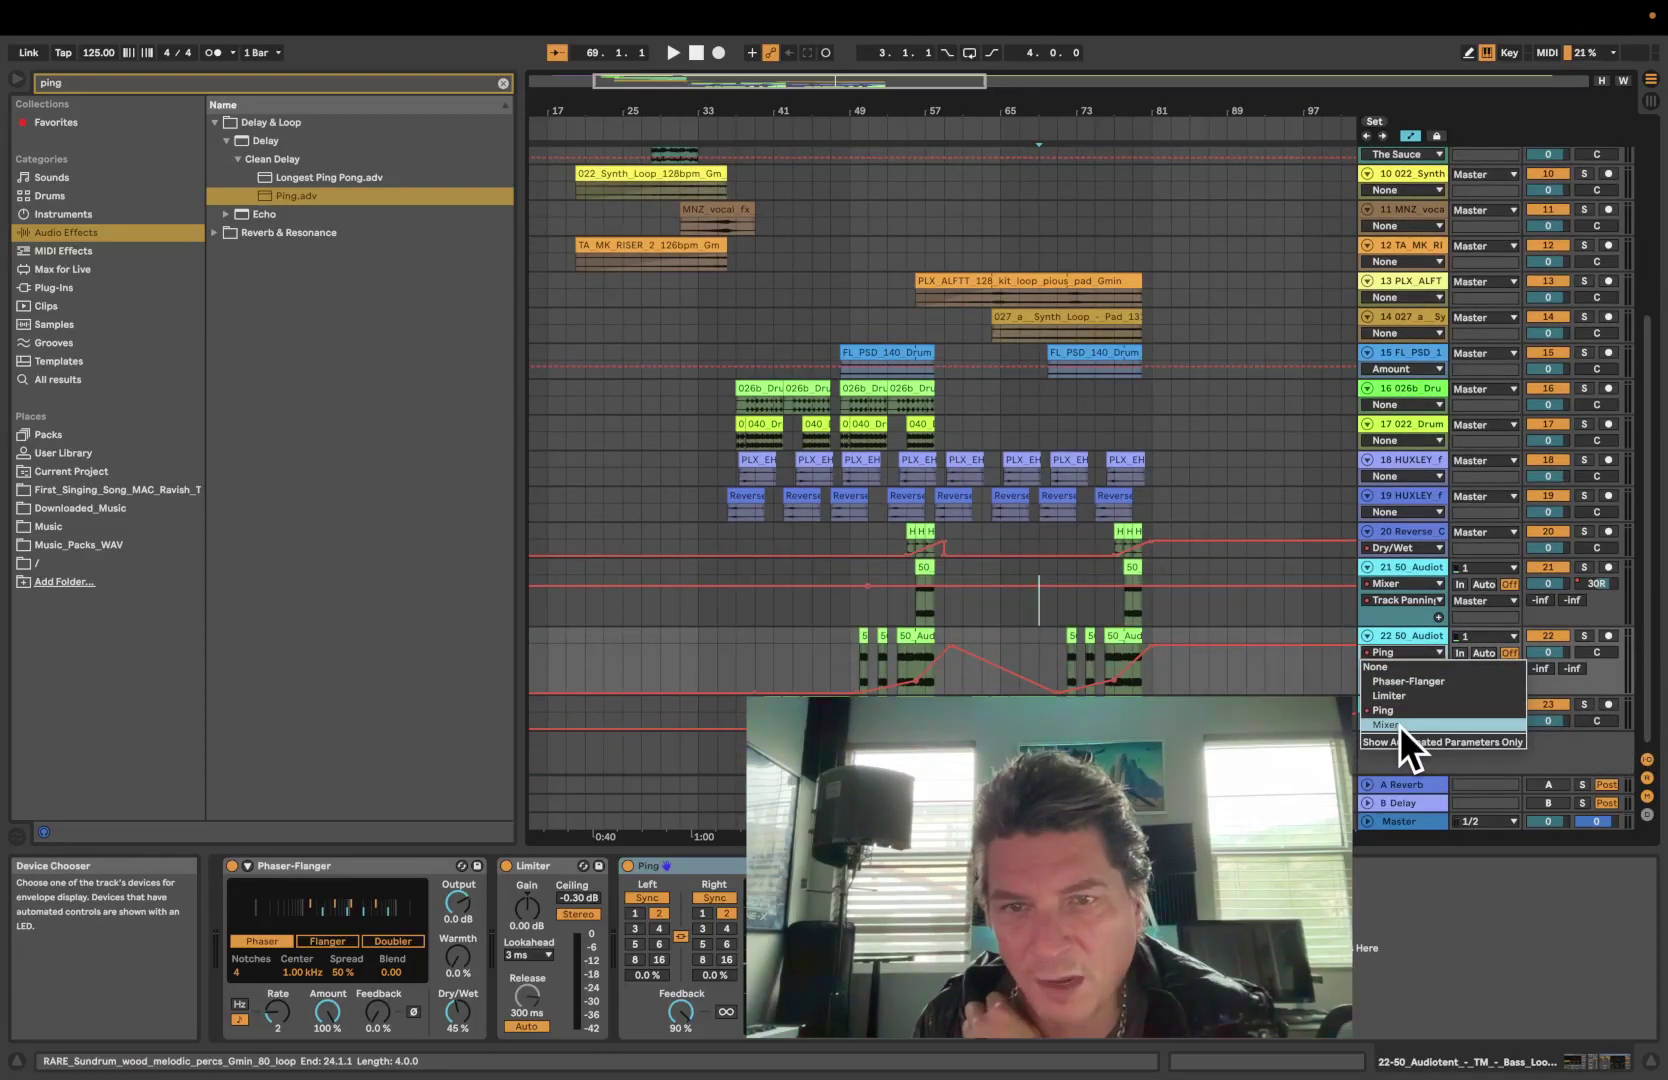
{"action": "left_click", "coordinate": [1400, 725]}
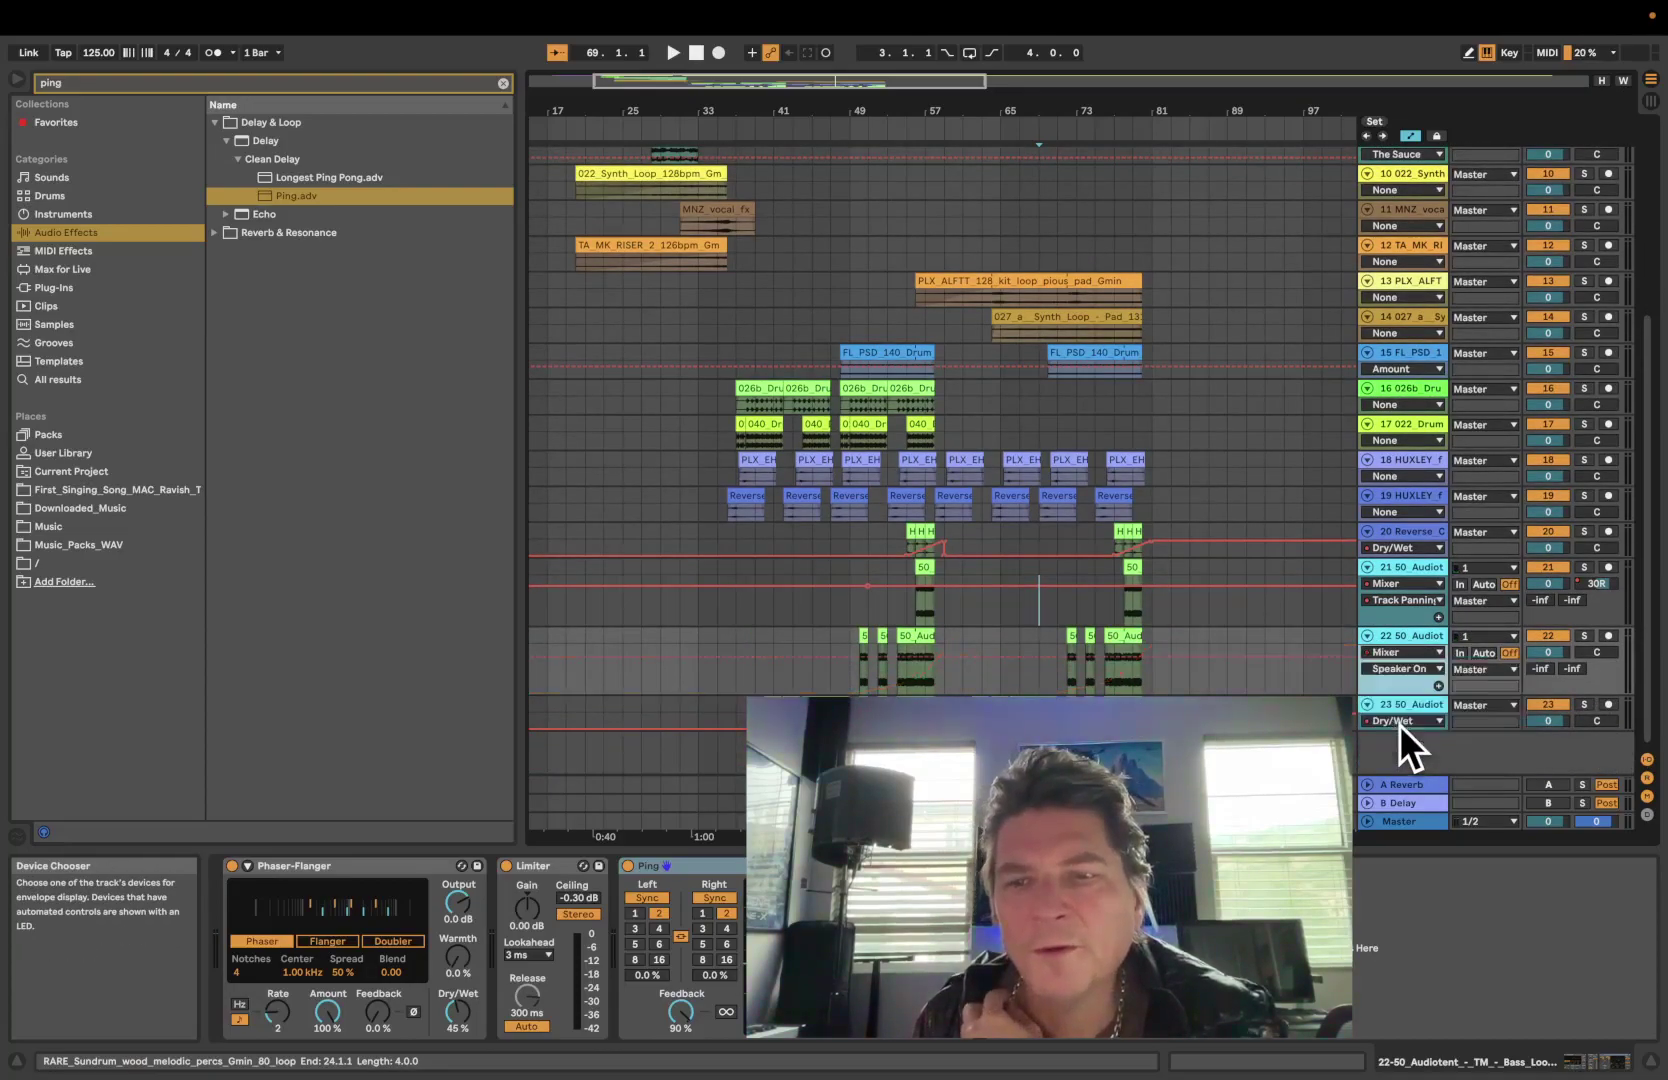
{"action": "left_click", "coordinate": [1402, 669]}
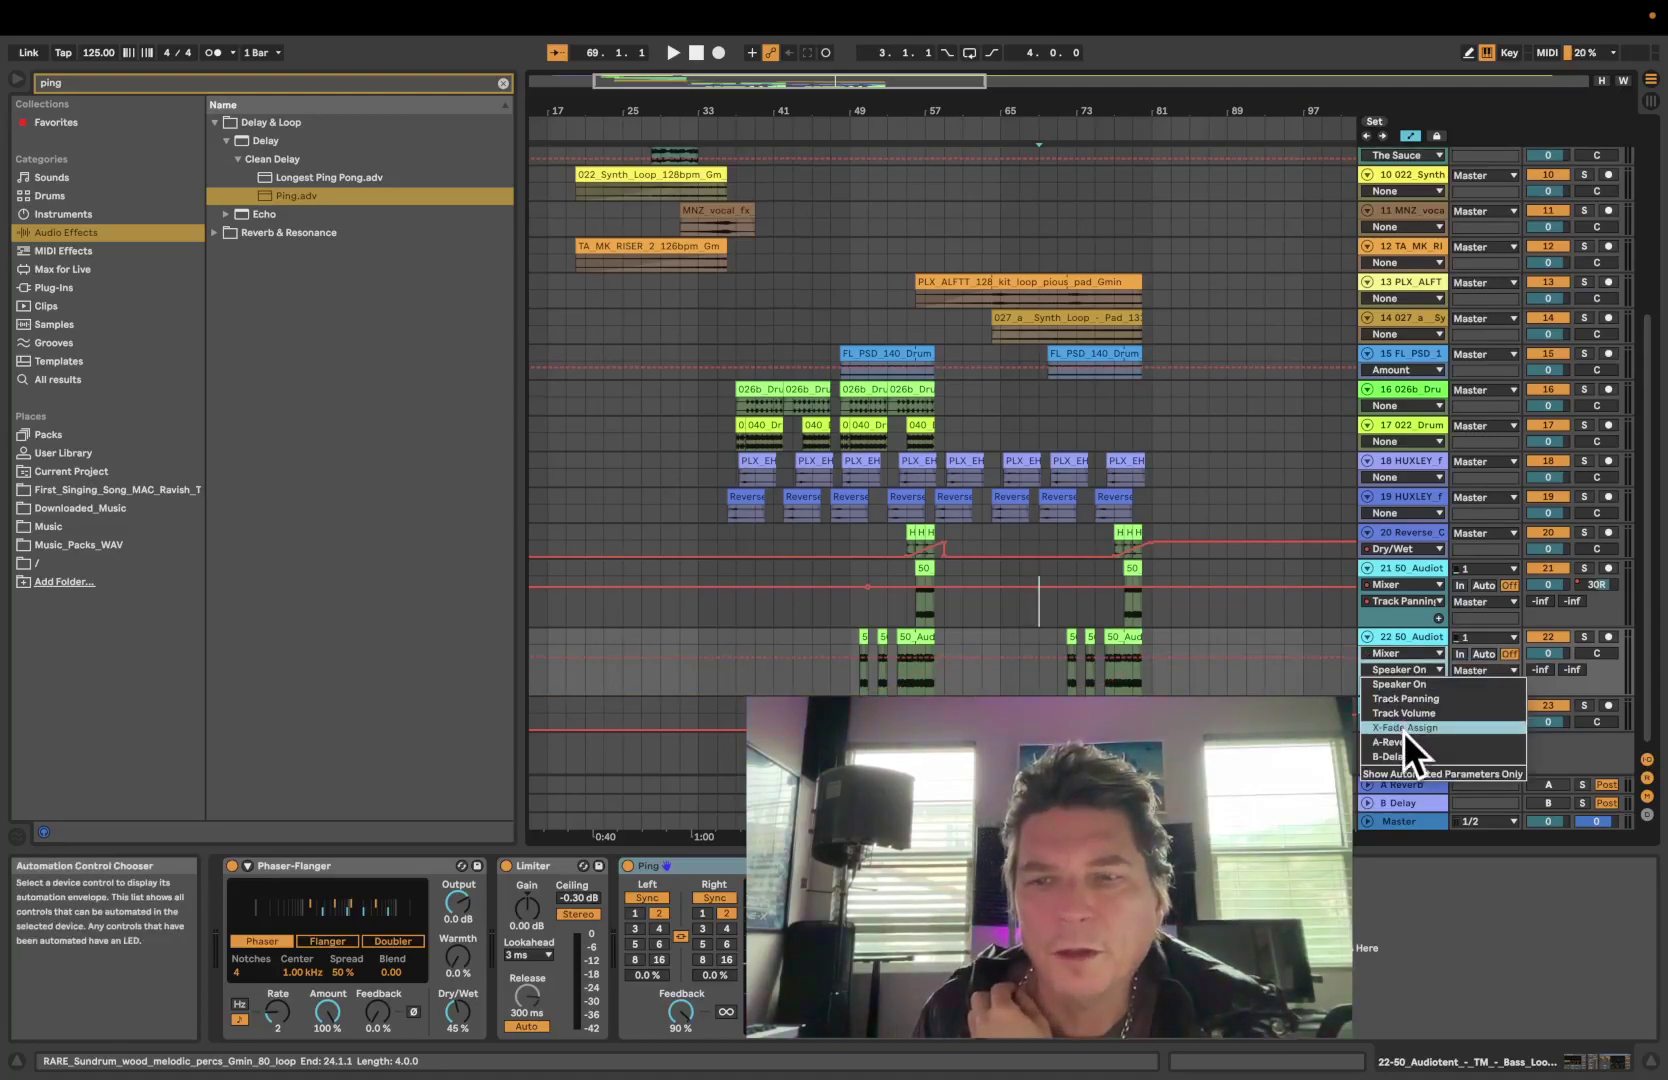
{"action": "left_click", "coordinate": [1413, 698]}
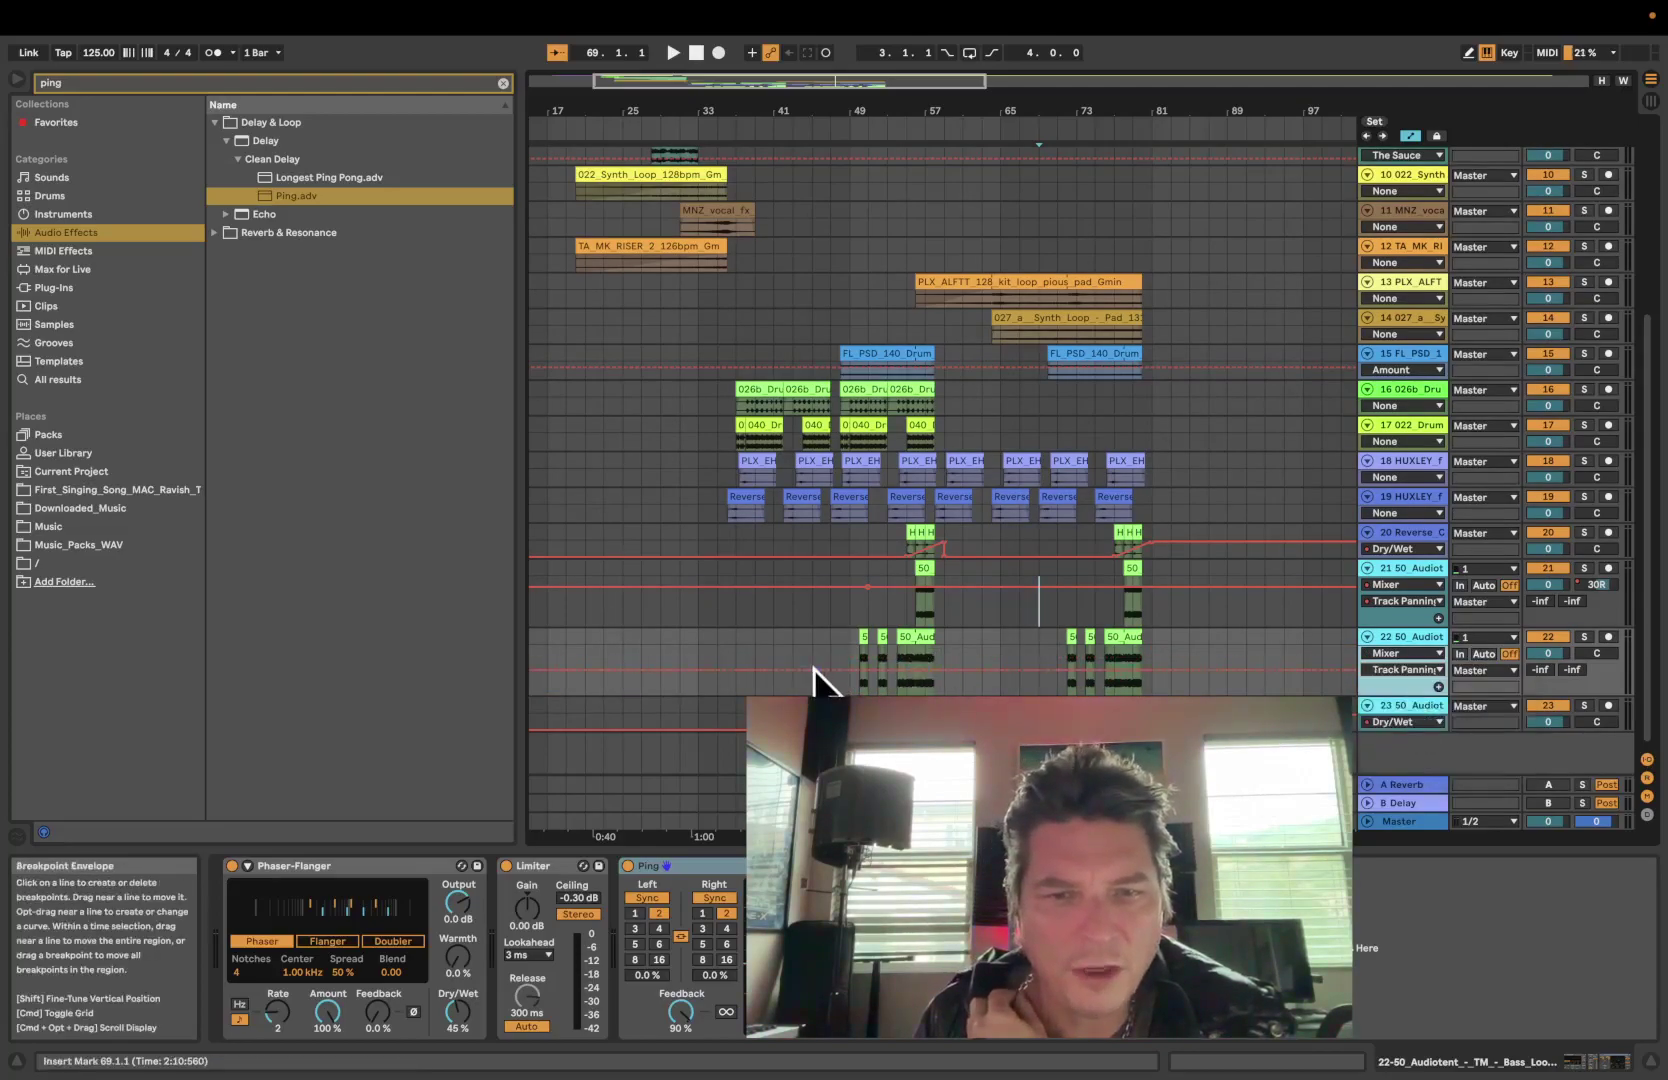
{"action": "left_click_drag", "start_coordinate": [813, 669], "coordinate": [818, 681]}
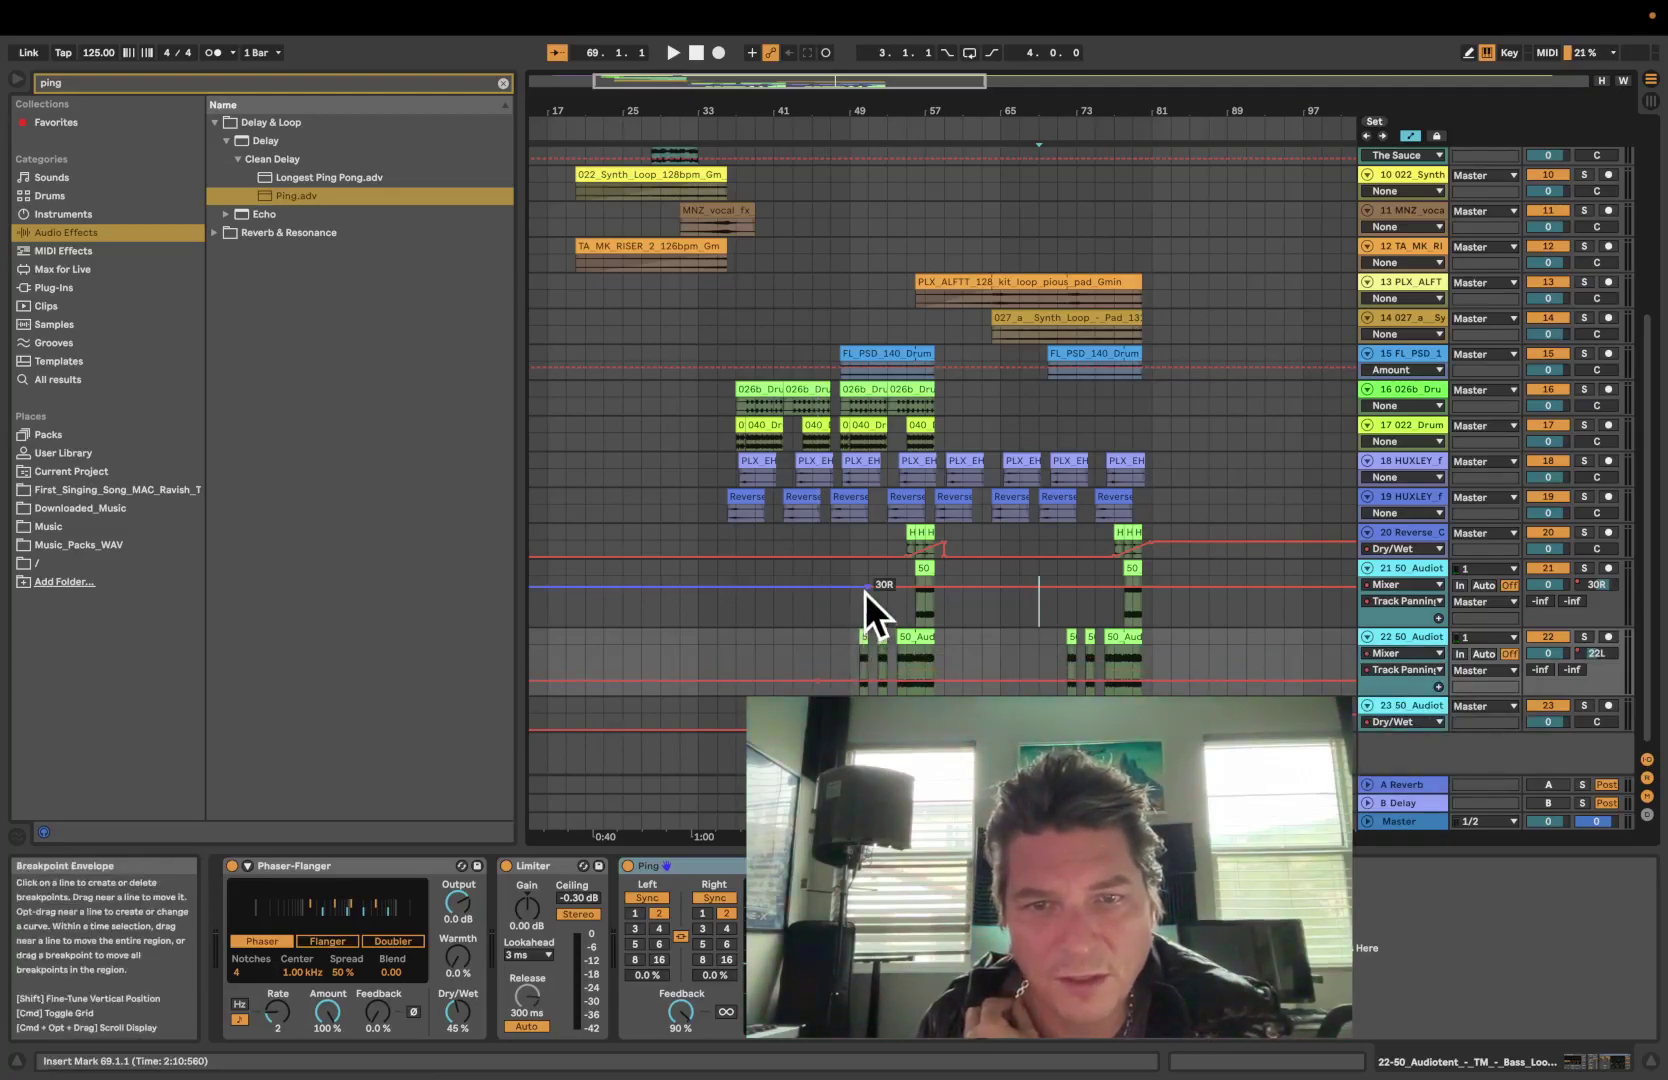
{"action": "left_click_drag", "start_coordinate": [818, 686], "coordinate": [818, 692]}
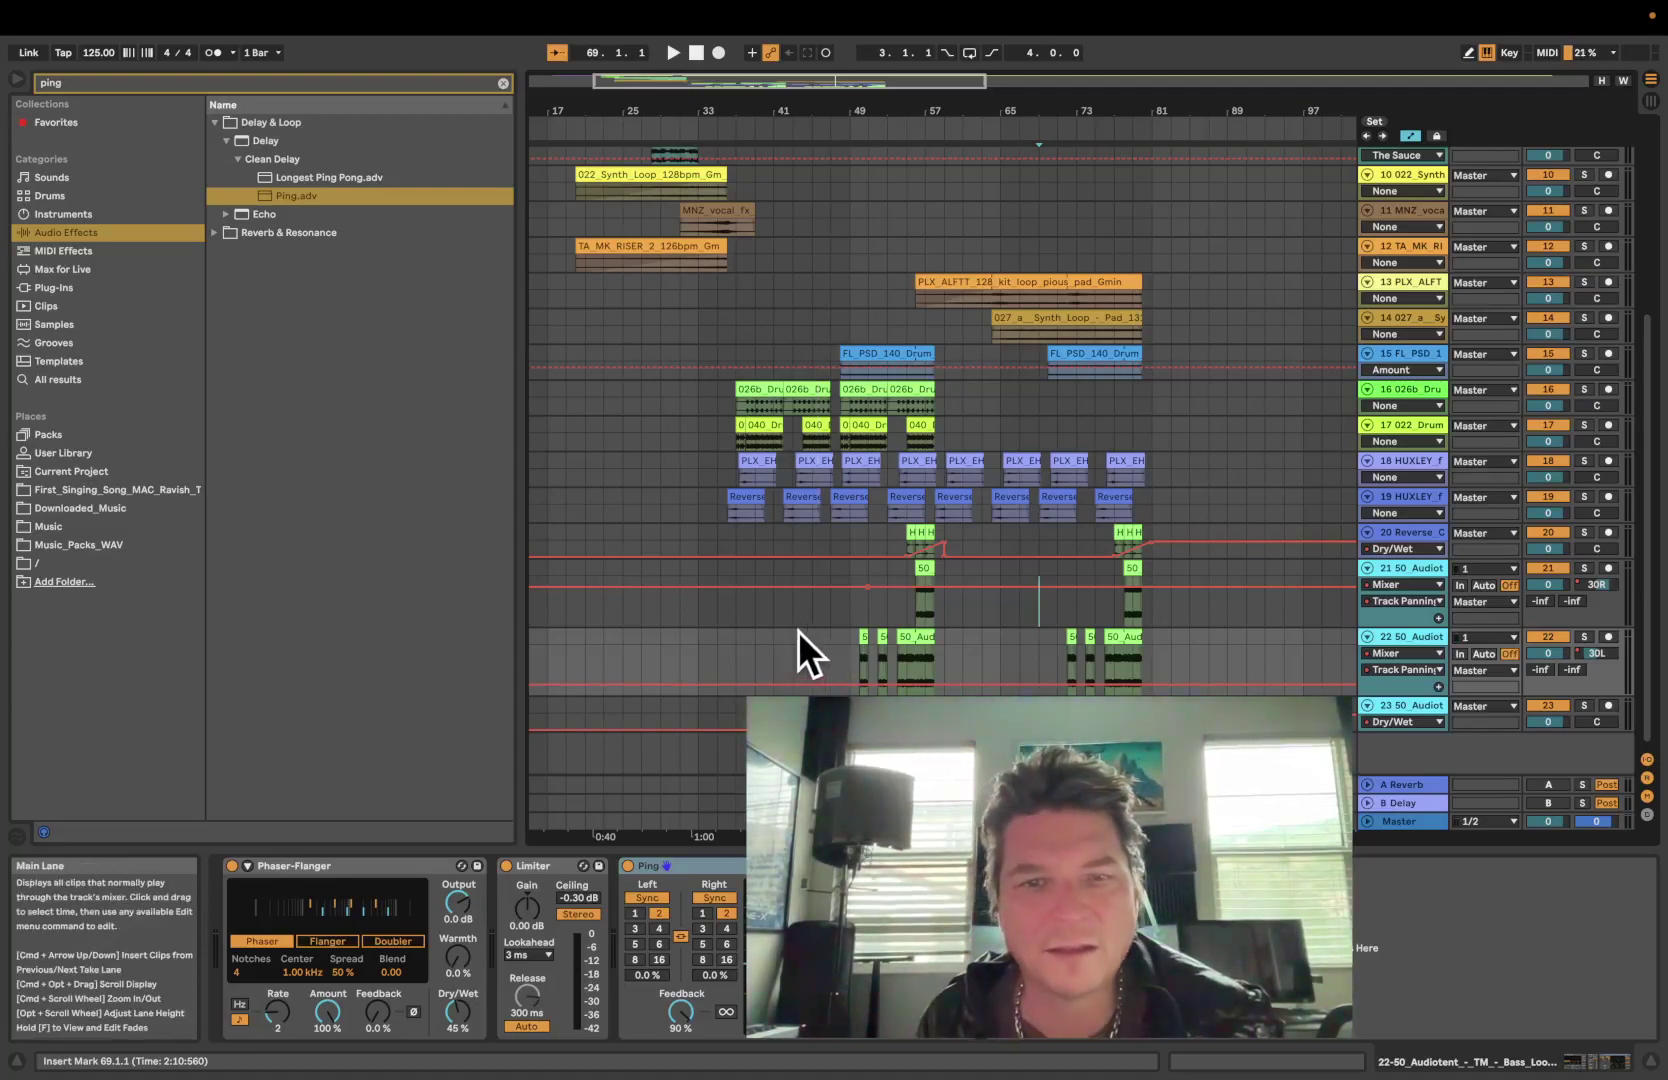
Play the arrangement from bar 39 to hear the panned bass tracks, and hide the automation lanes
{"action": "left_click", "coordinate": [757, 636]}
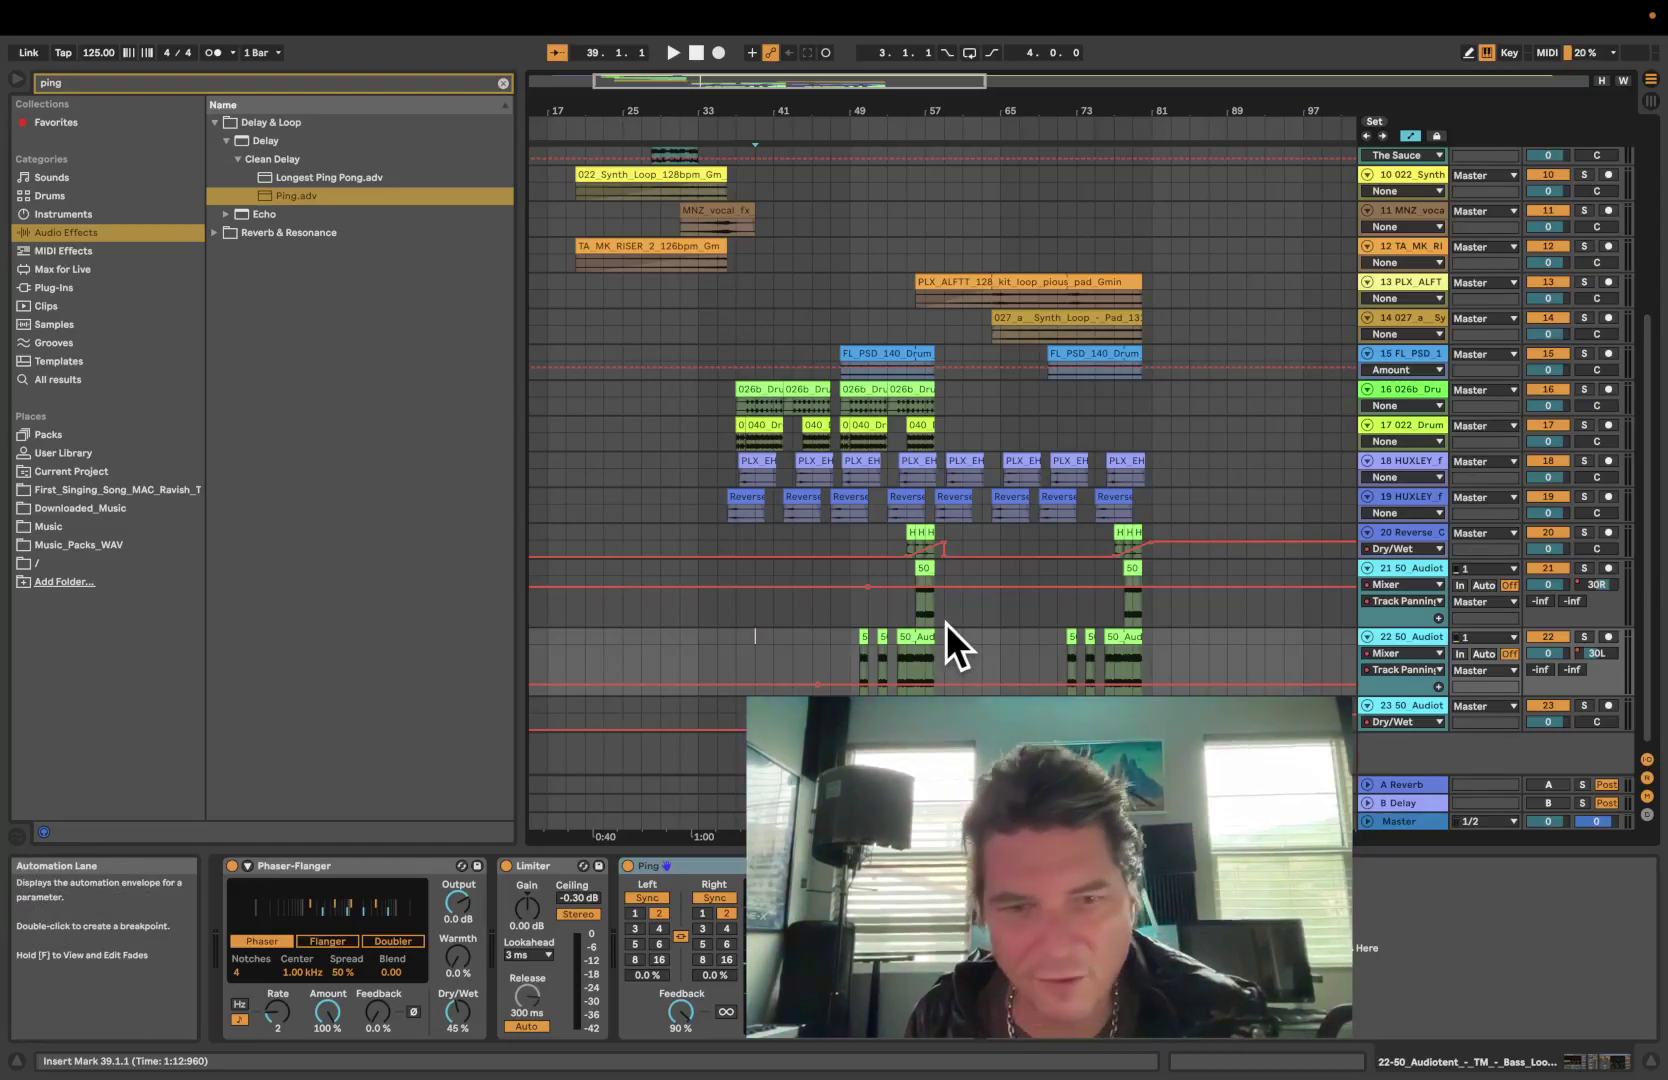
{"action": "key", "text": "space"}
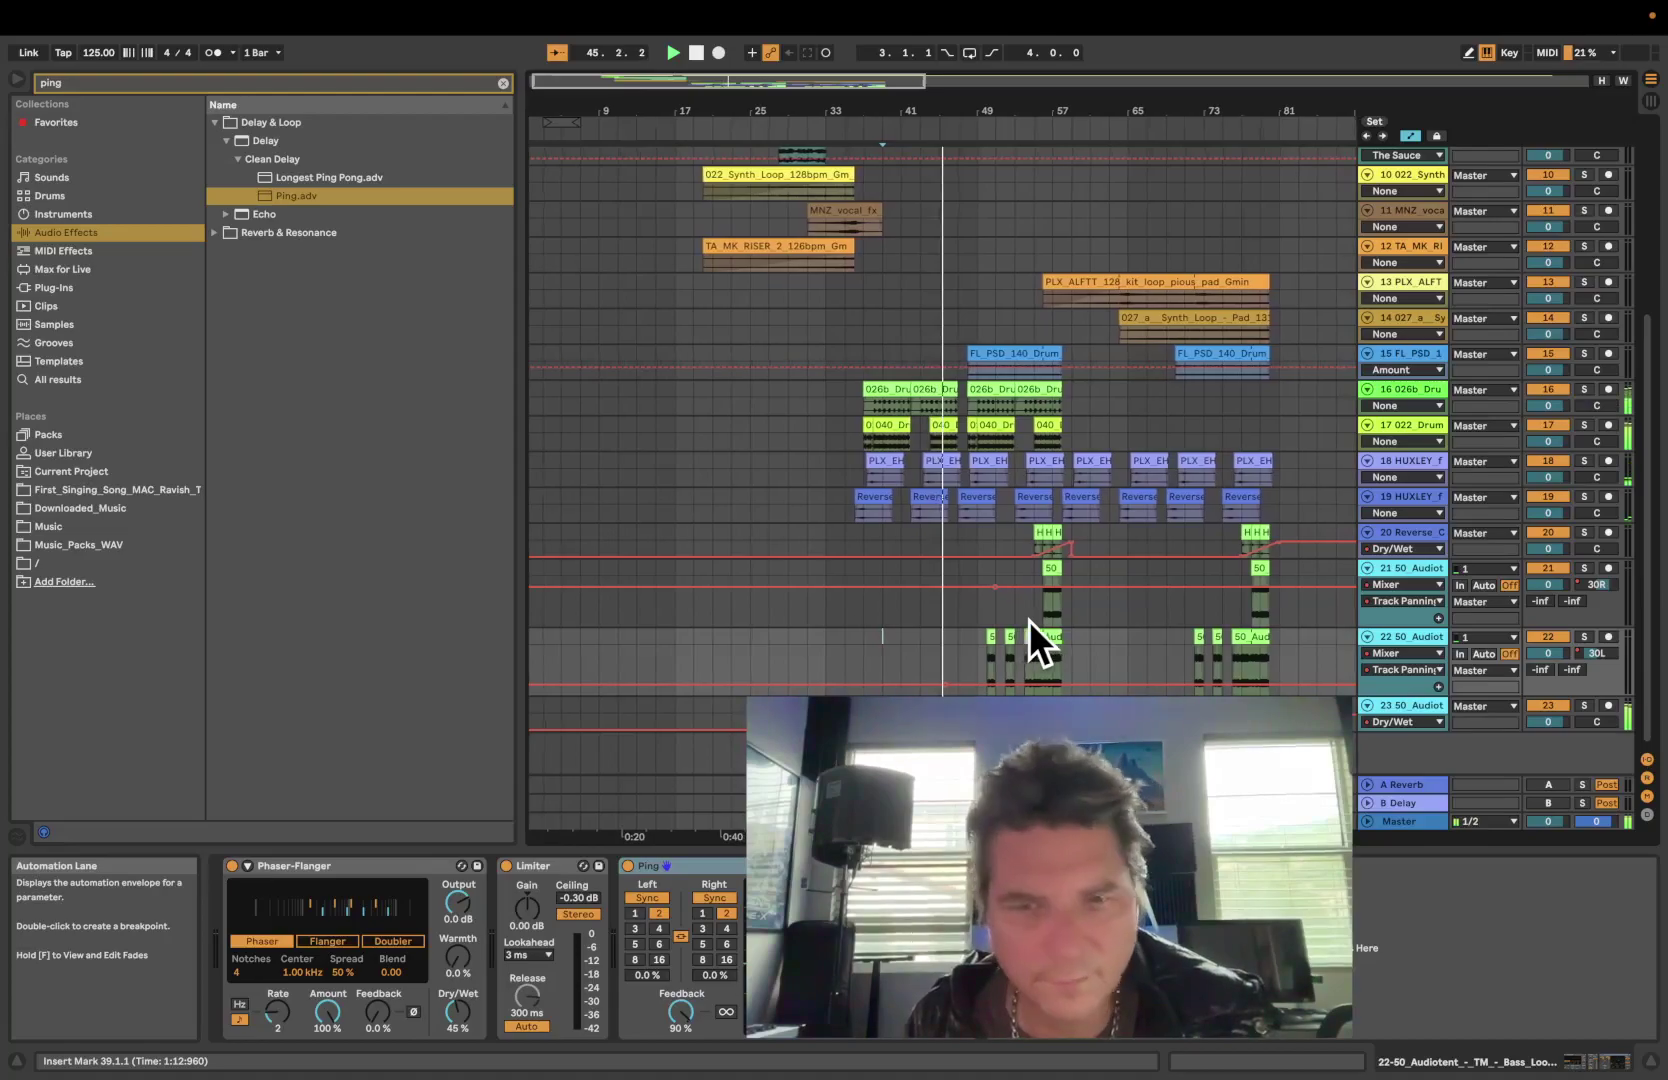
{"action": "left_click", "coordinate": [1411, 136]}
Extend the bass clip at bar 50 of track 22 back before bar 49 and delete its section from bar 49 to 50
{"action": "left_click", "coordinate": [955, 655]}
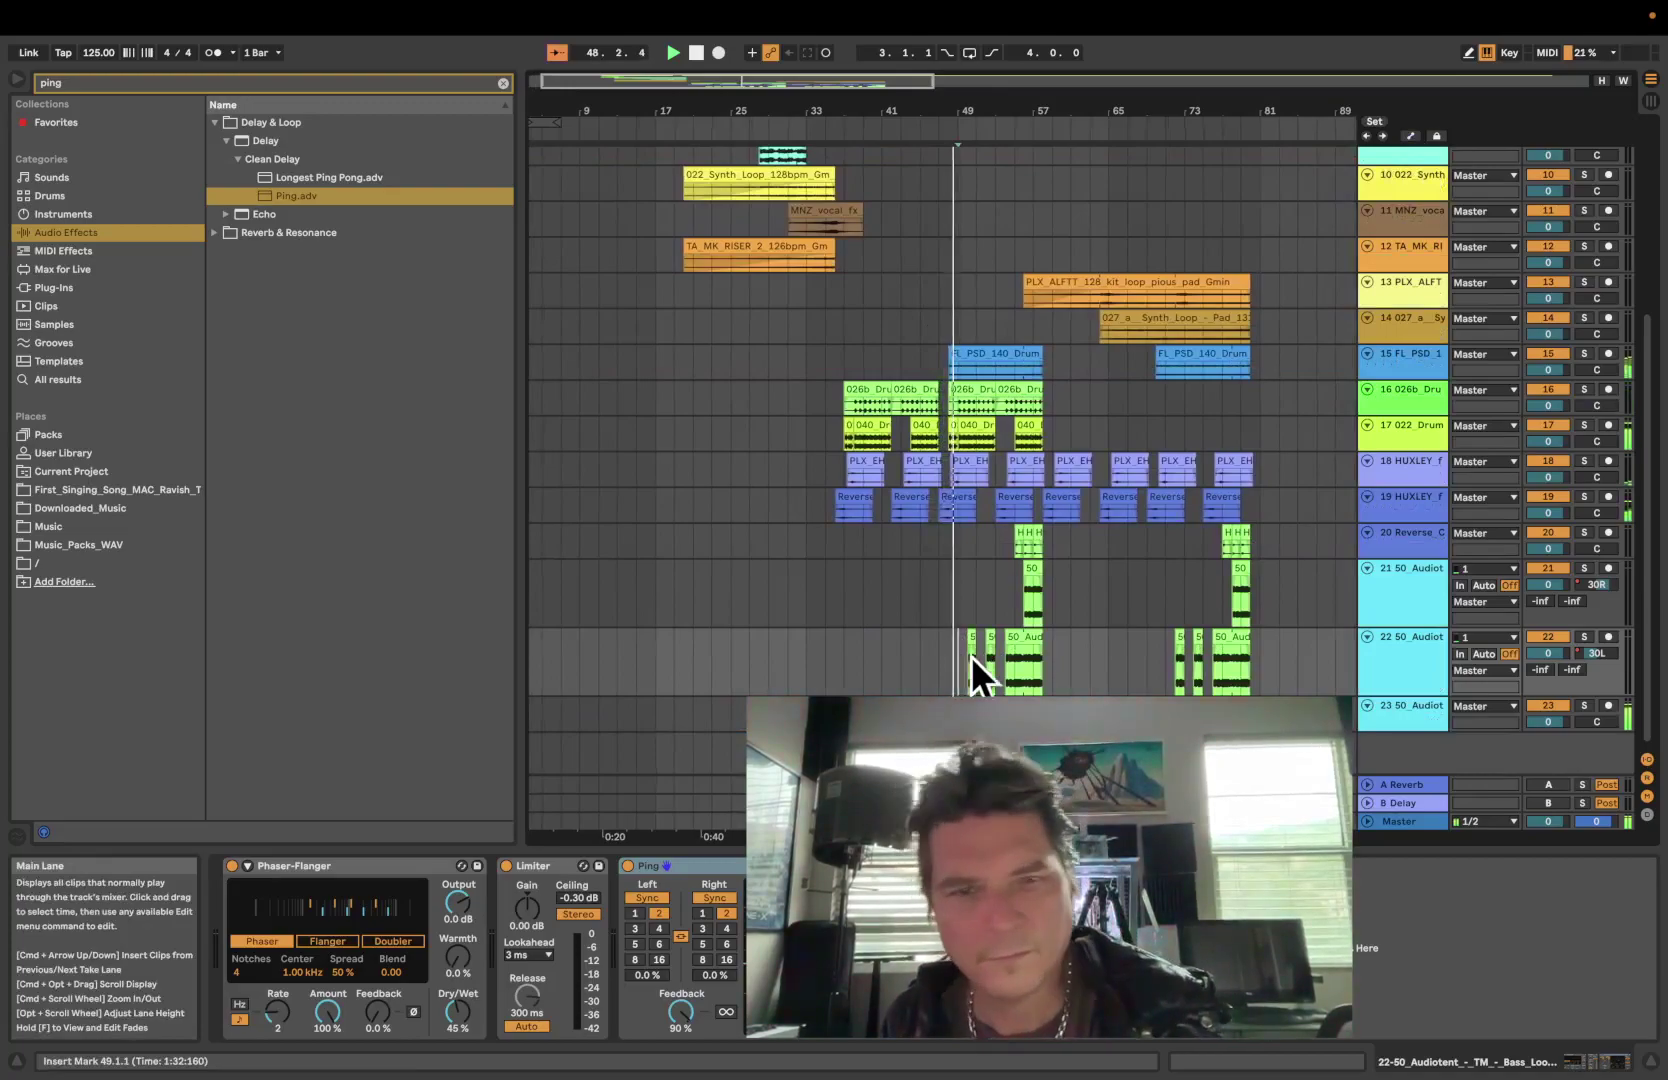
{"action": "scroll", "coordinate": [979, 653], "scroll_direction": "up", "scroll_amount": 10}
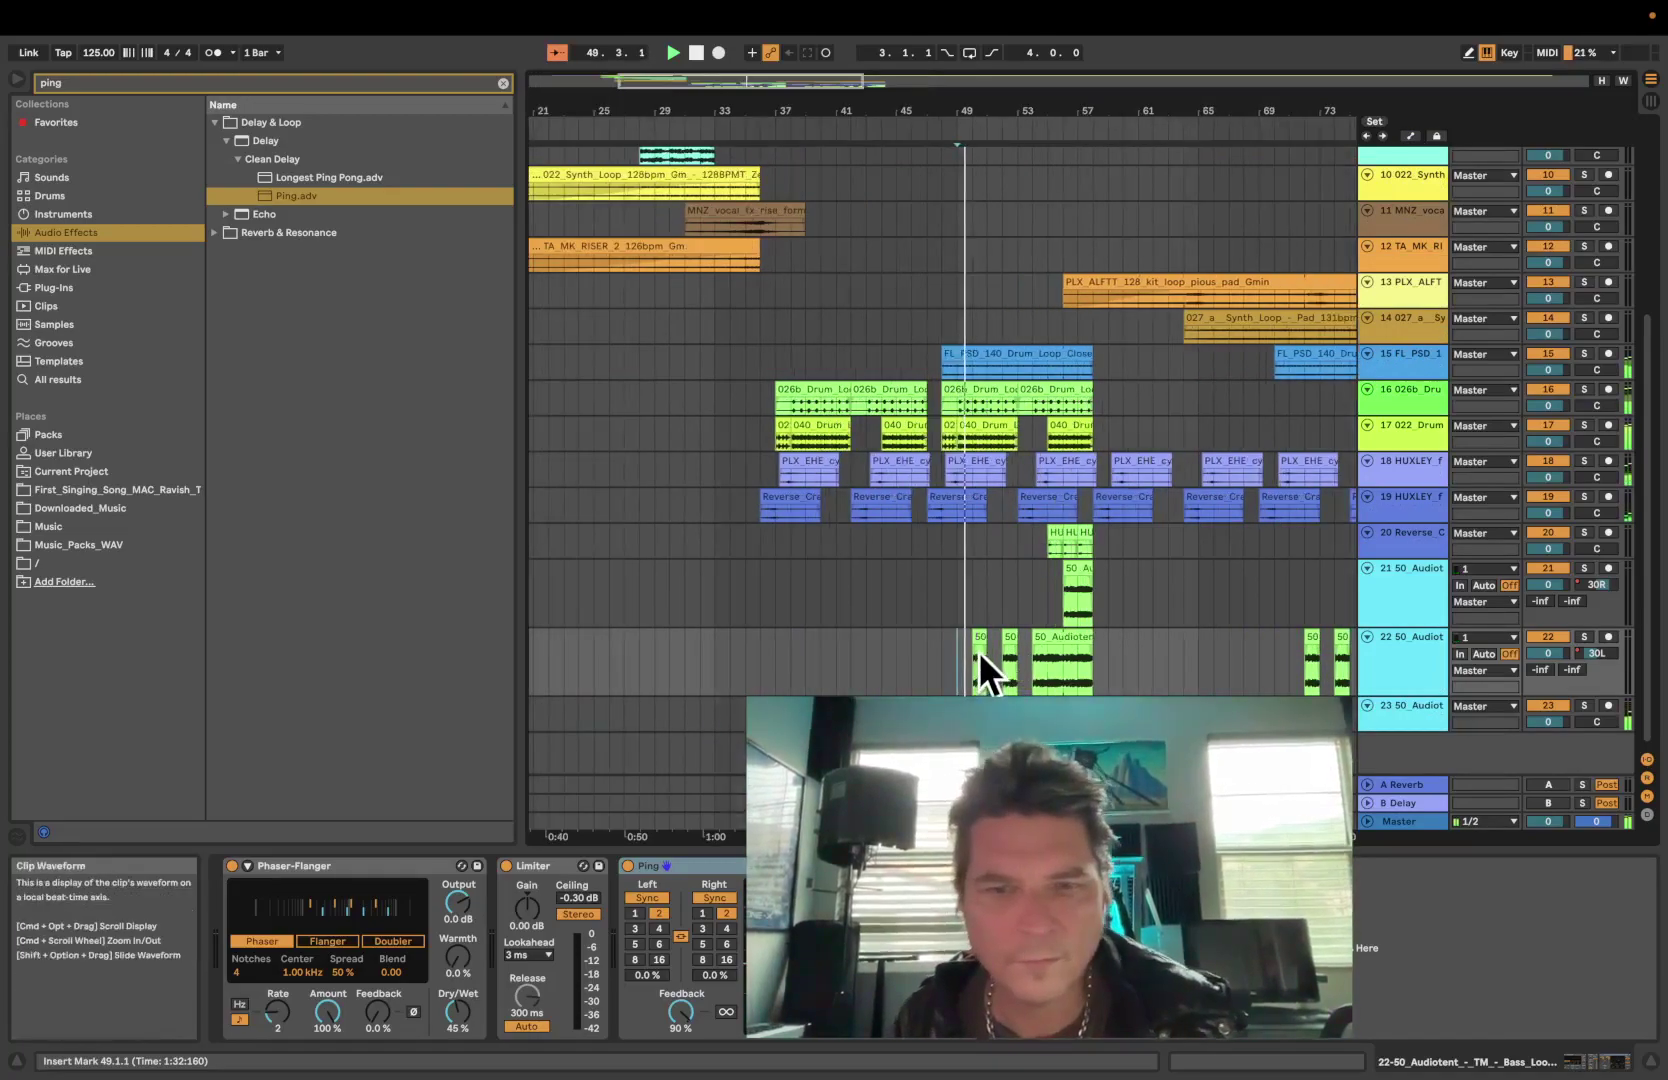
{"action": "mouse_move", "coordinate": [1017, 640]}
{"action": "left_mouse_down"}
{"action": "mouse_move", "coordinate": [940, 641]}
{"action": "mouse_move", "coordinate": [1024, 665]}
{"action": "left_mouse_up"}
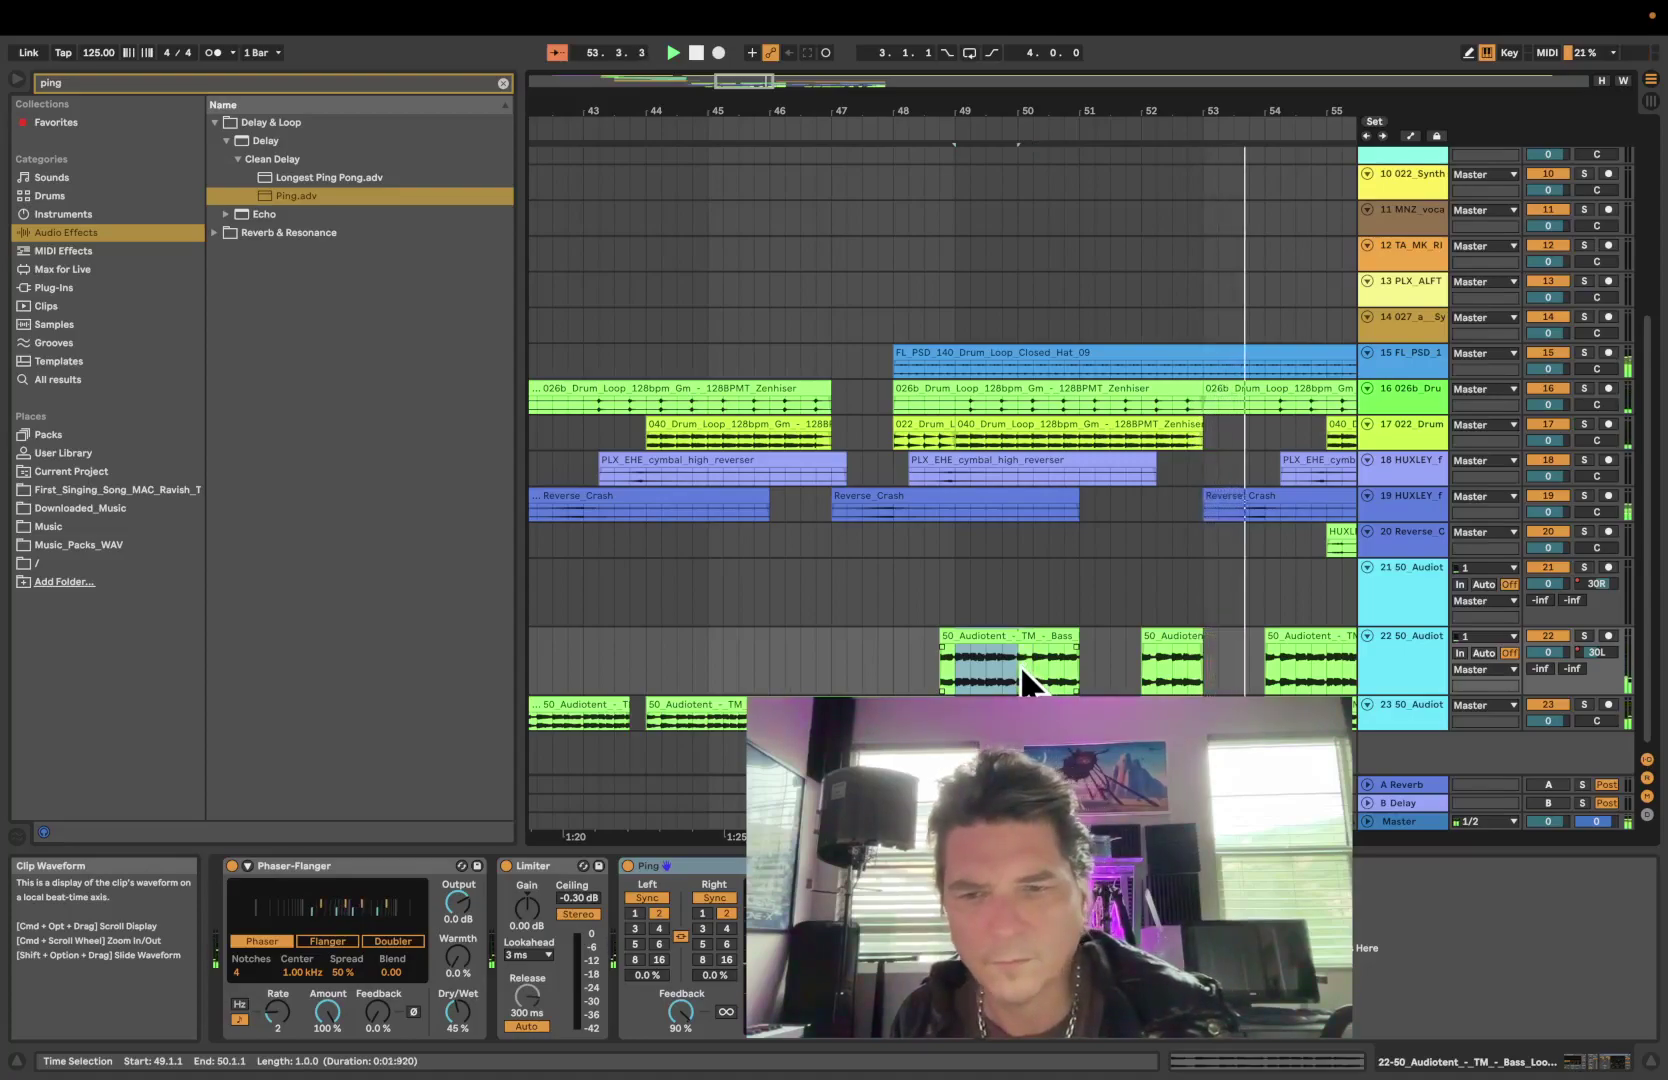
{"action": "key", "text": "Delete"}
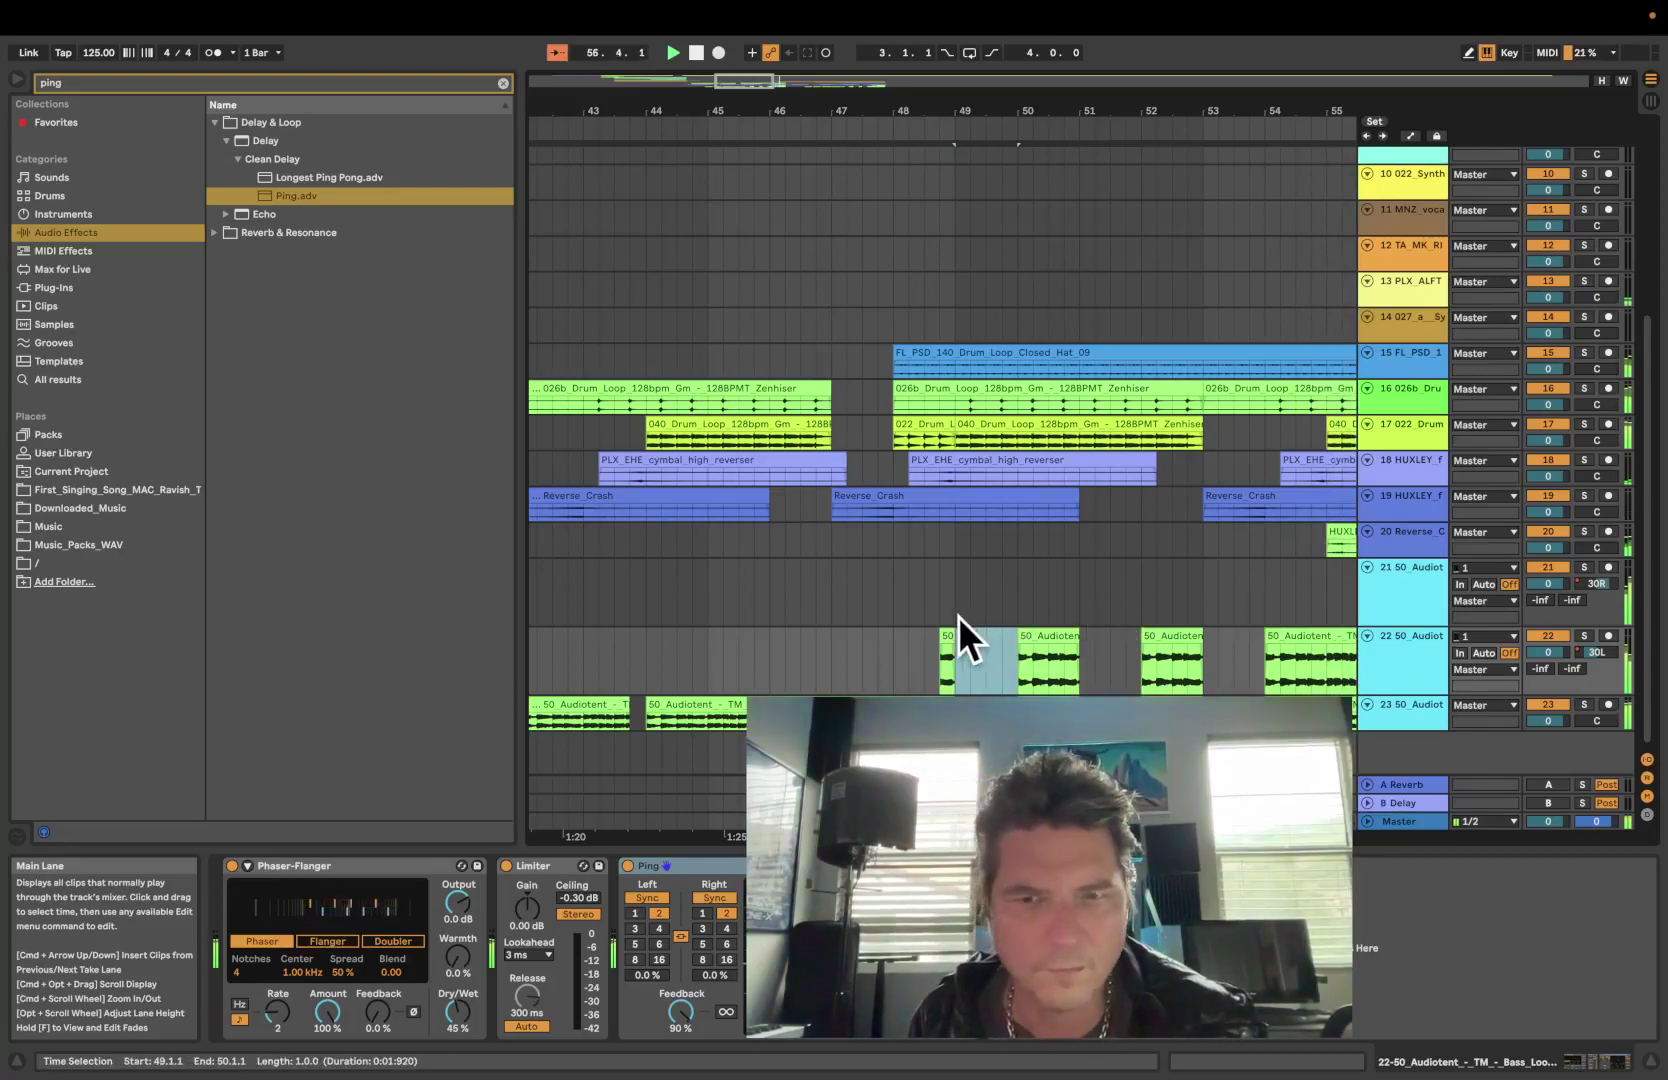
Copy bars 39 to 49 of track 22, including the short bass hit, and paste them at bar 61
{"action": "left_click", "coordinate": [917, 622]}
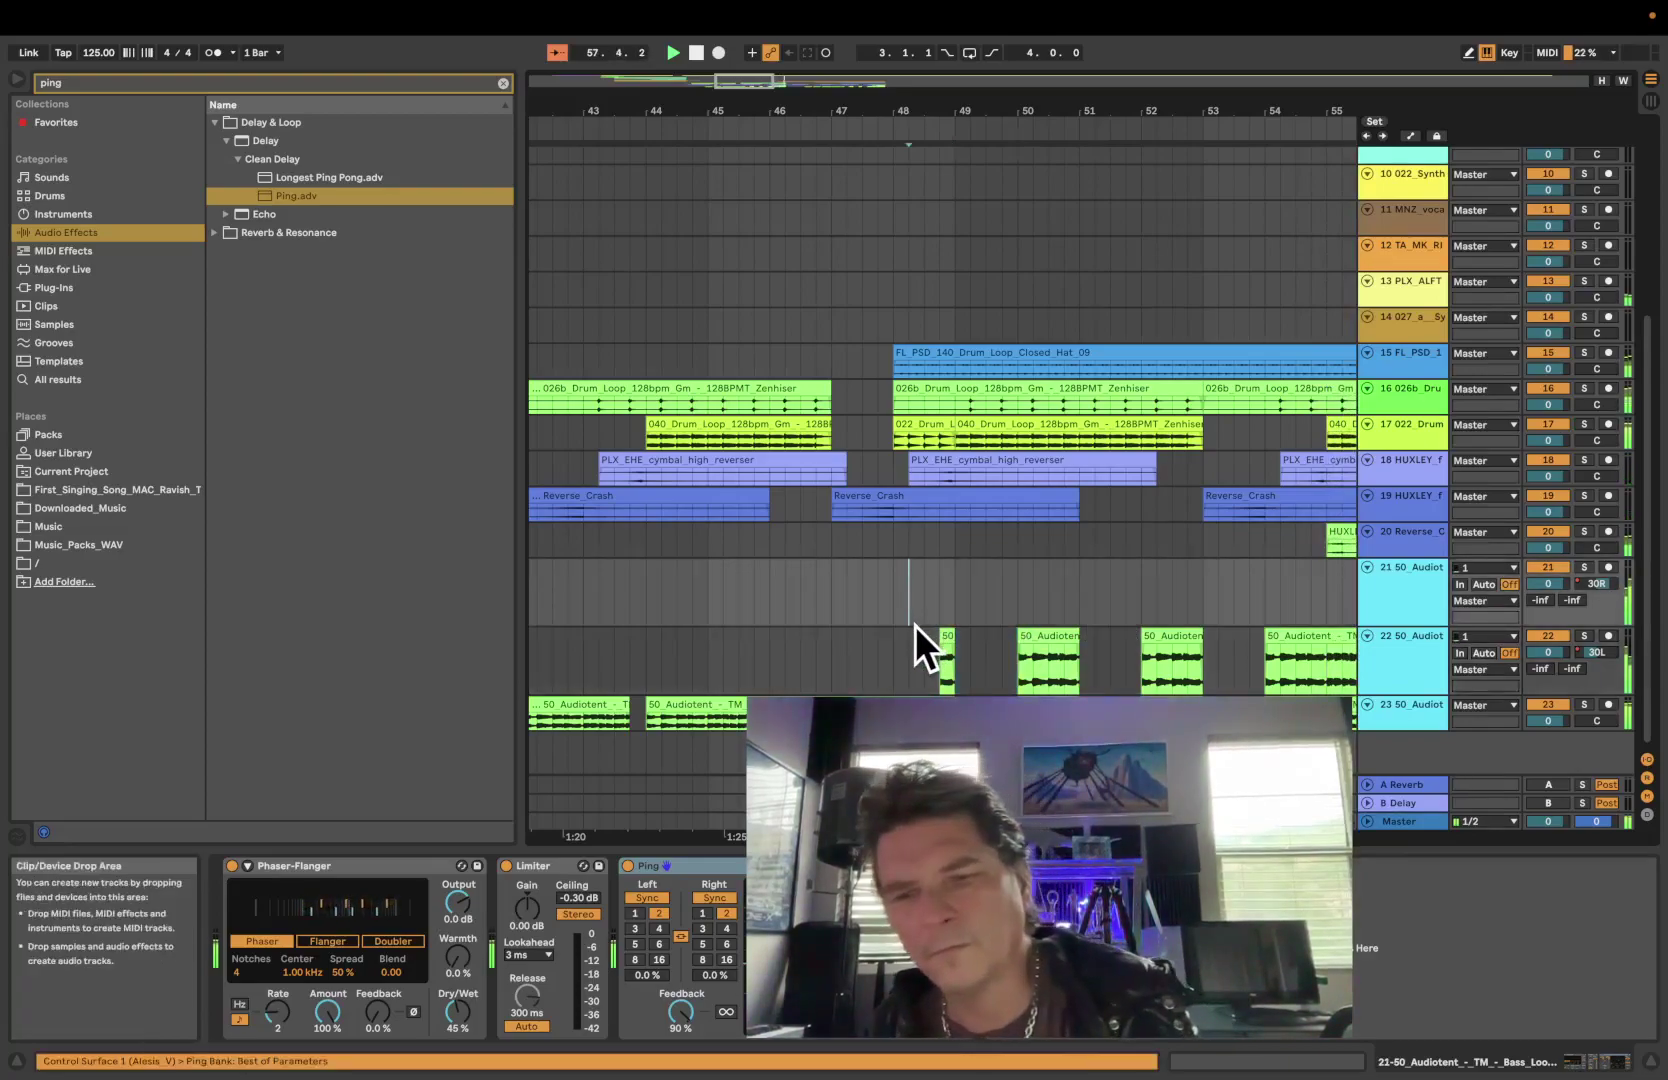
{"action": "key", "text": "minus"}
{"action": "key", "text": "minus"}
{"action": "key", "text": "minus"}
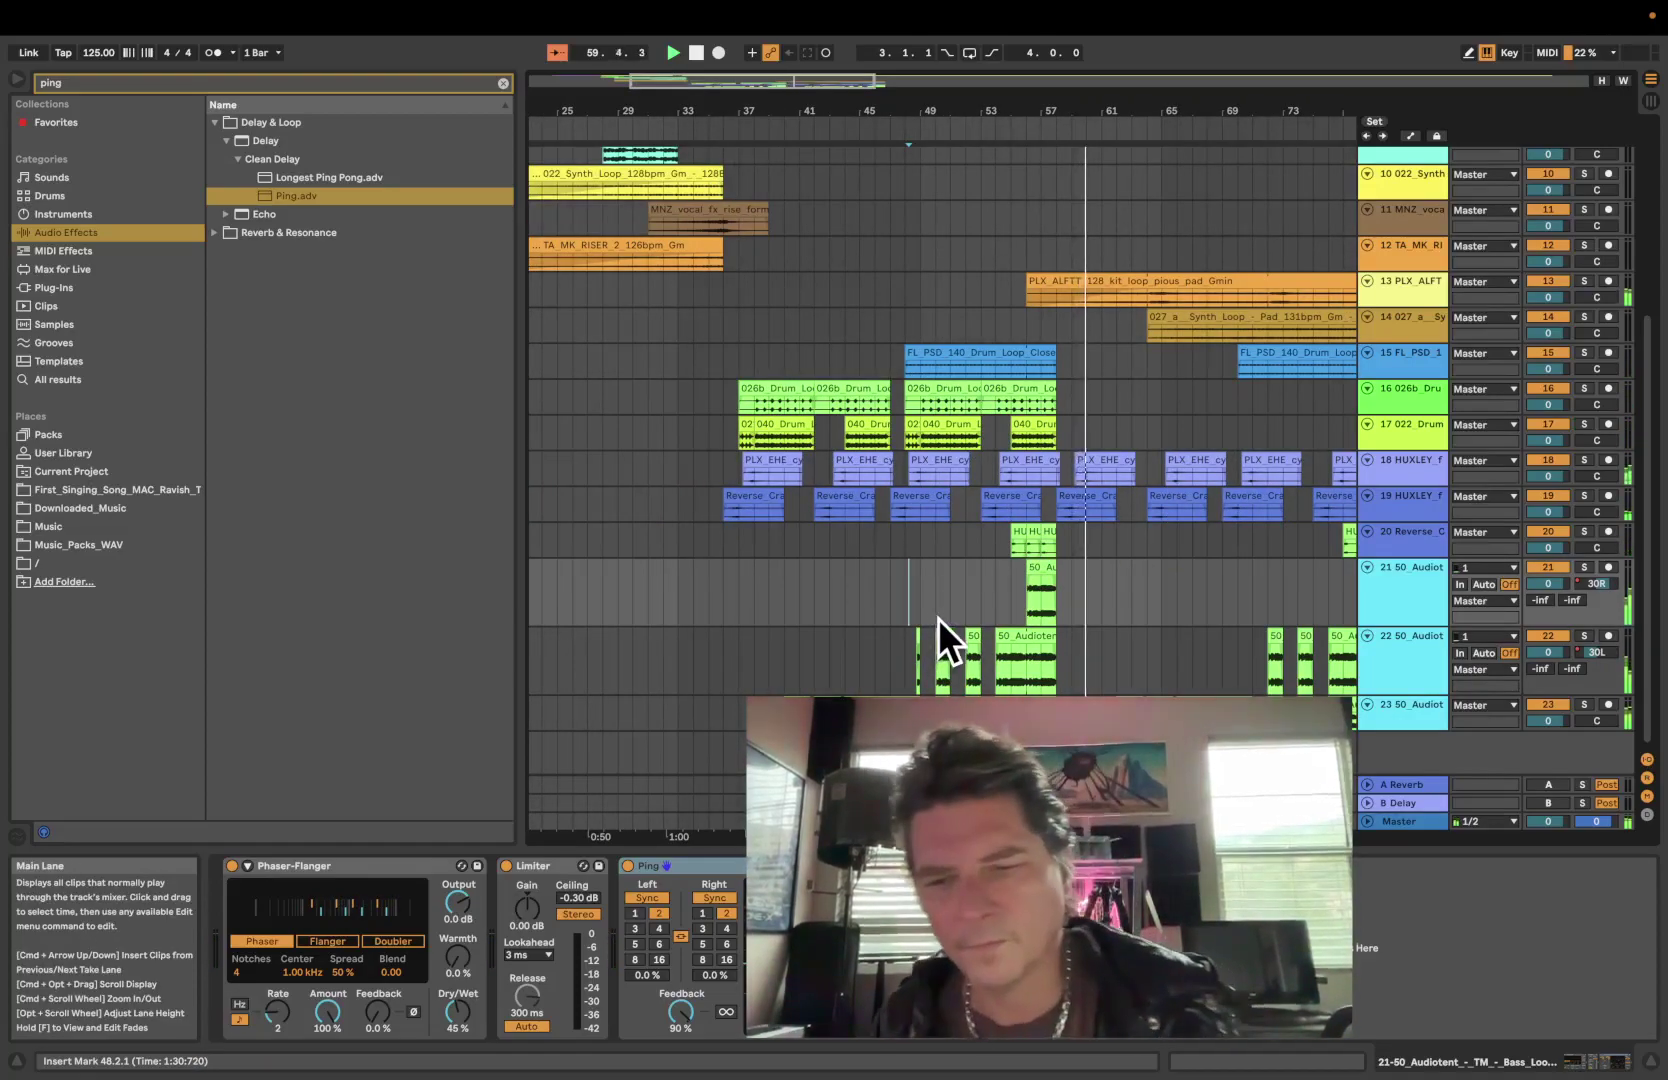
{"action": "key", "text": "minus"}
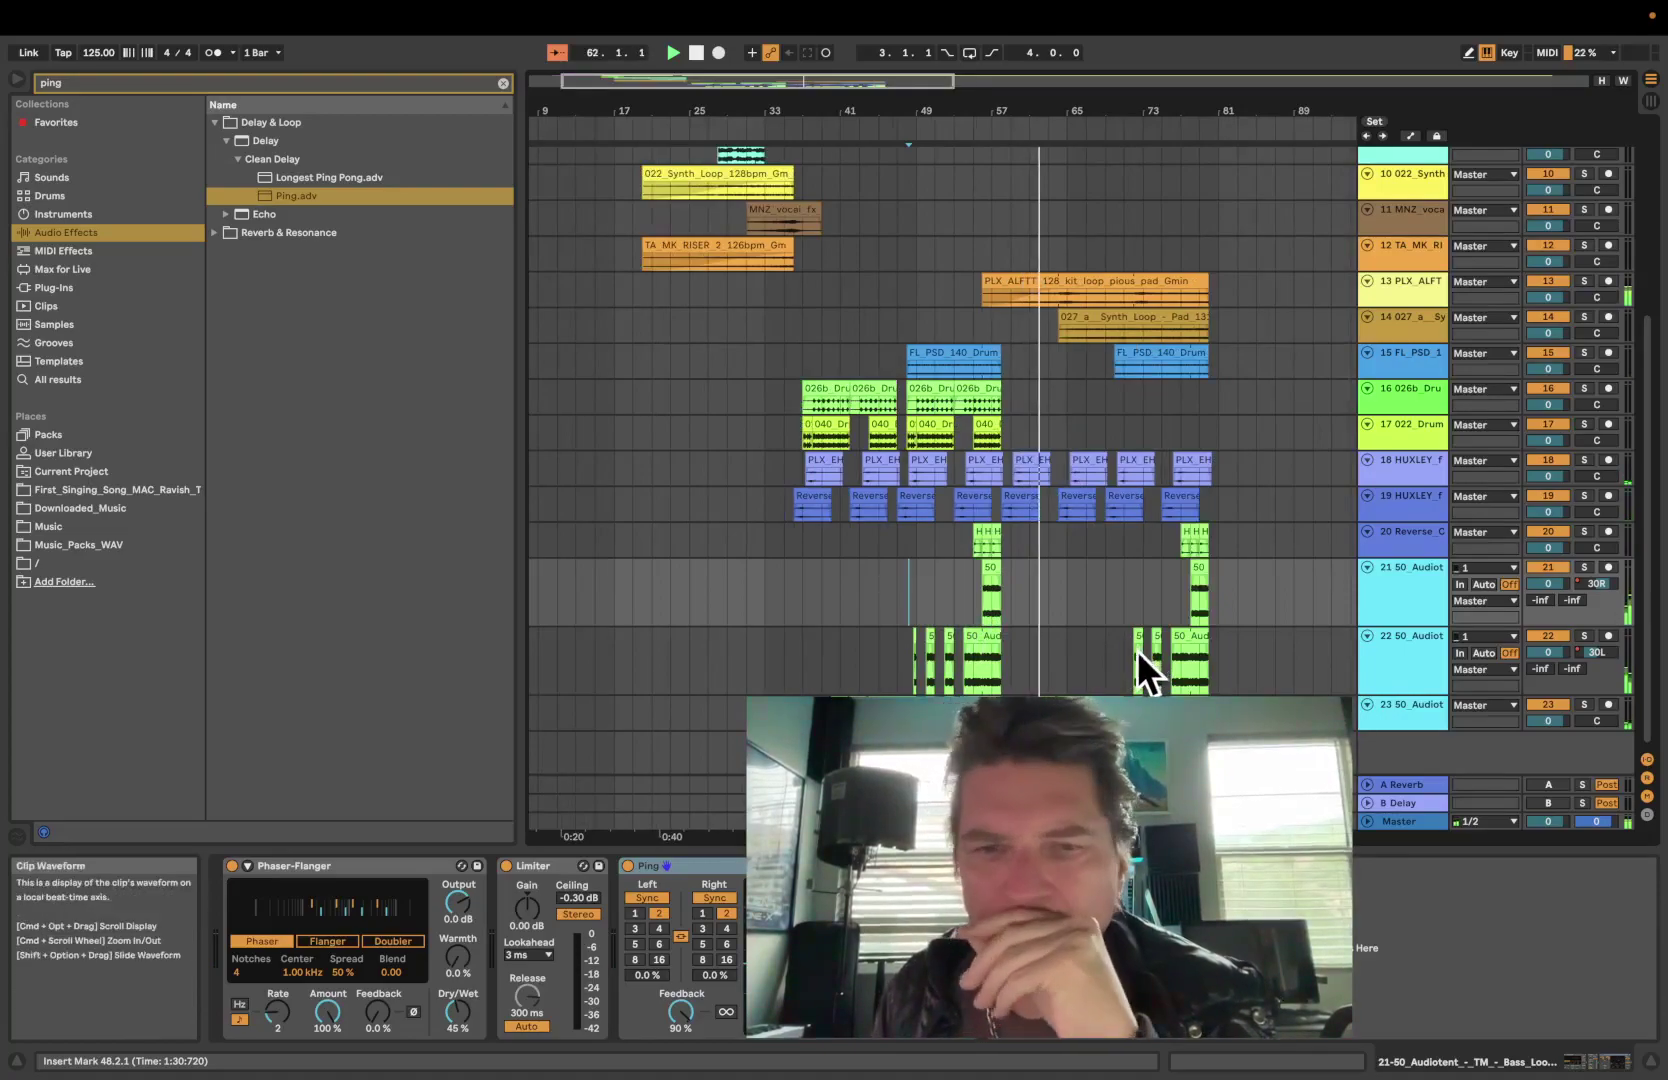
{"action": "left_click", "coordinate": [918, 672]}
{"action": "left_click_drag", "start_coordinate": [920, 672], "coordinate": [825, 686]}
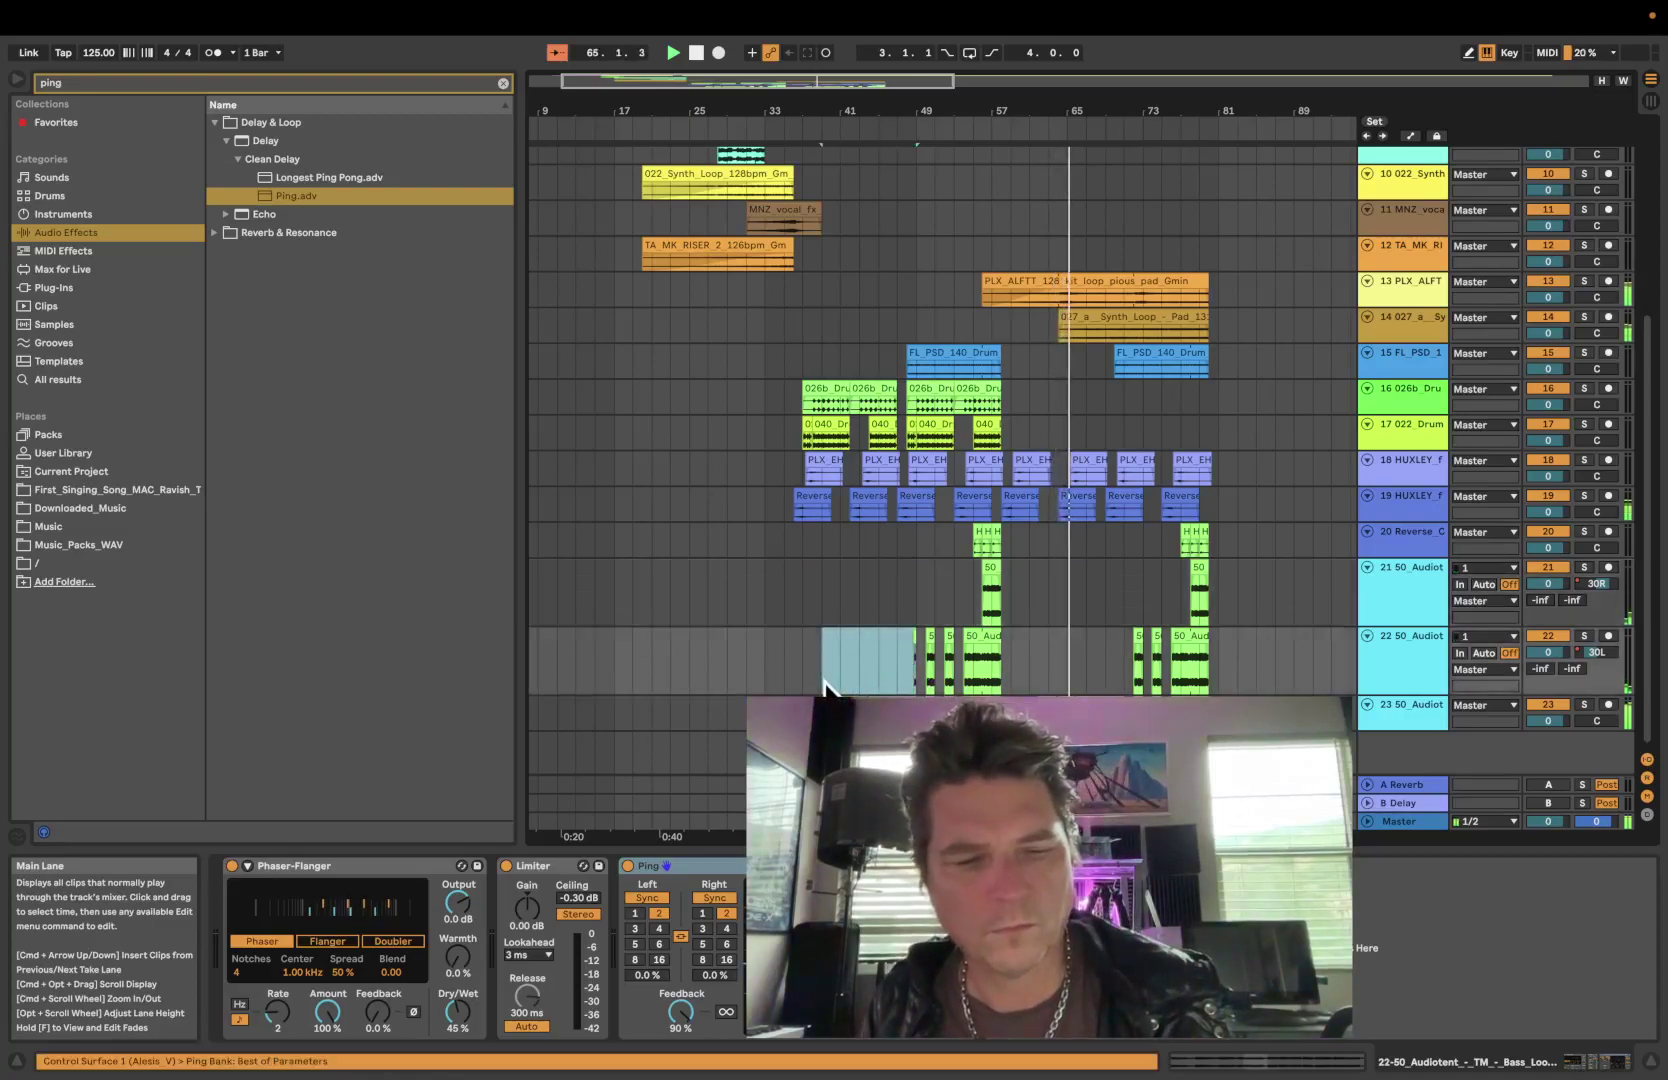
{"action": "left_click", "coordinate": [1032, 663]}
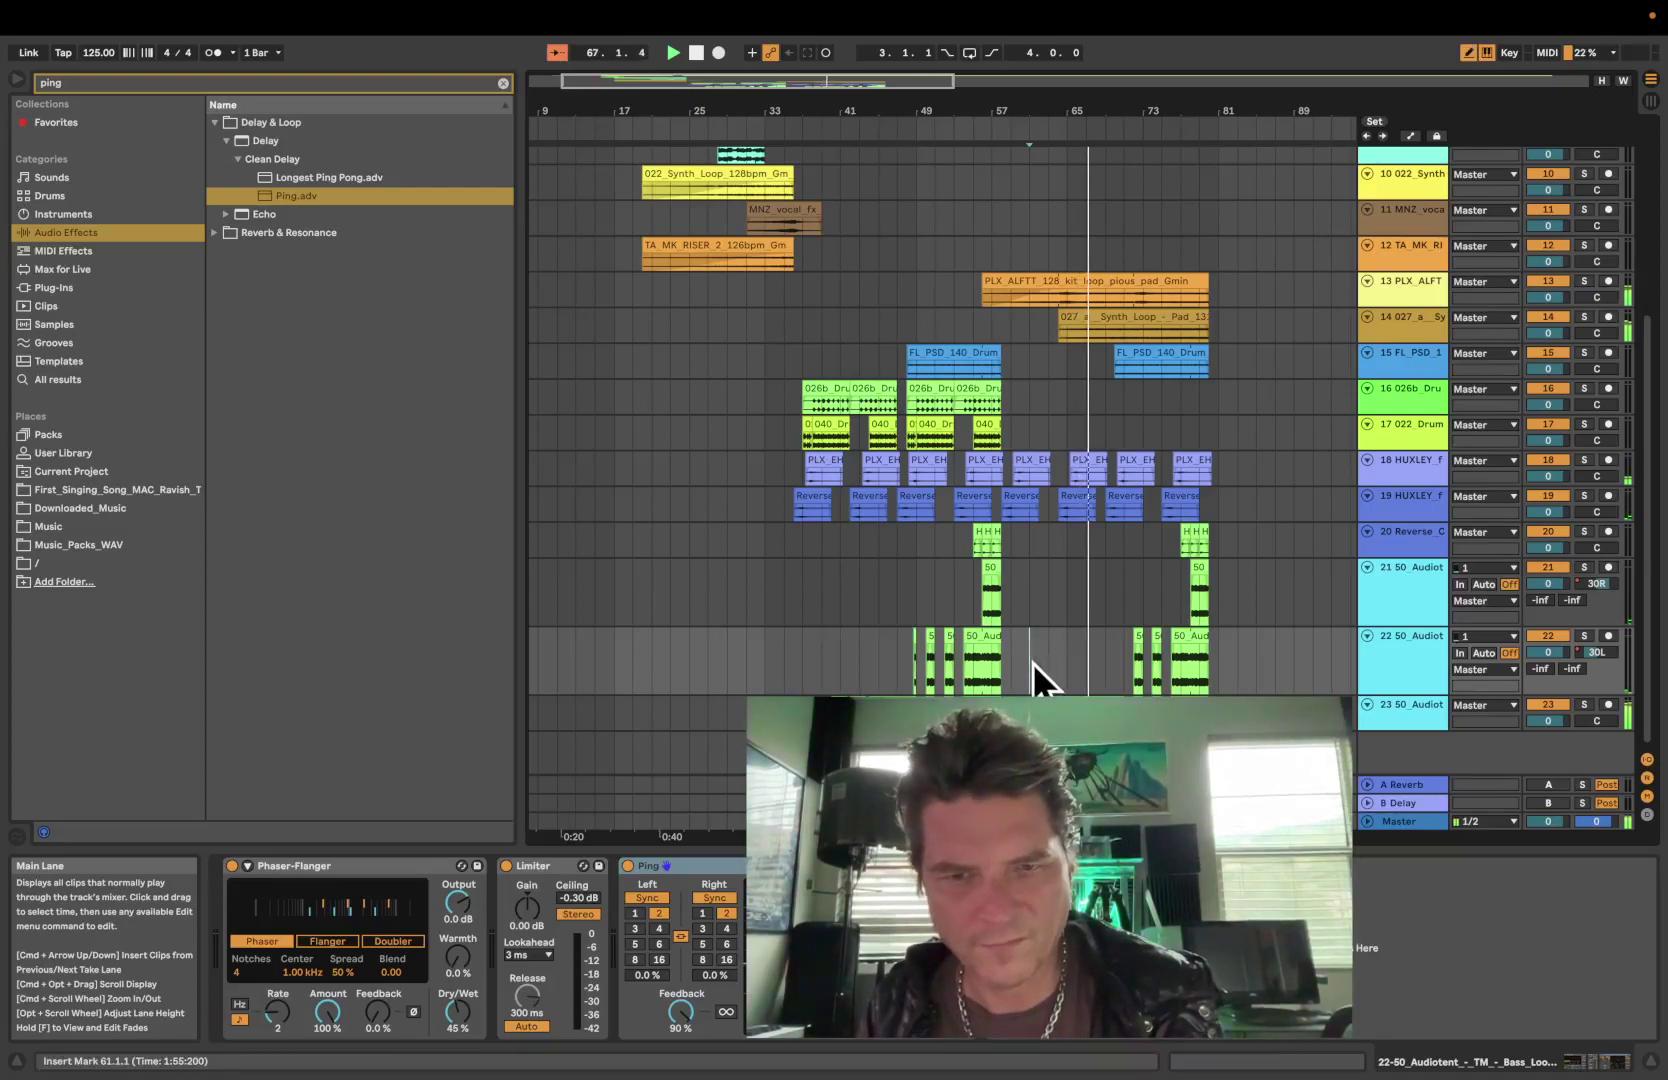
{"action": "right_click", "coordinate": [981, 663]}
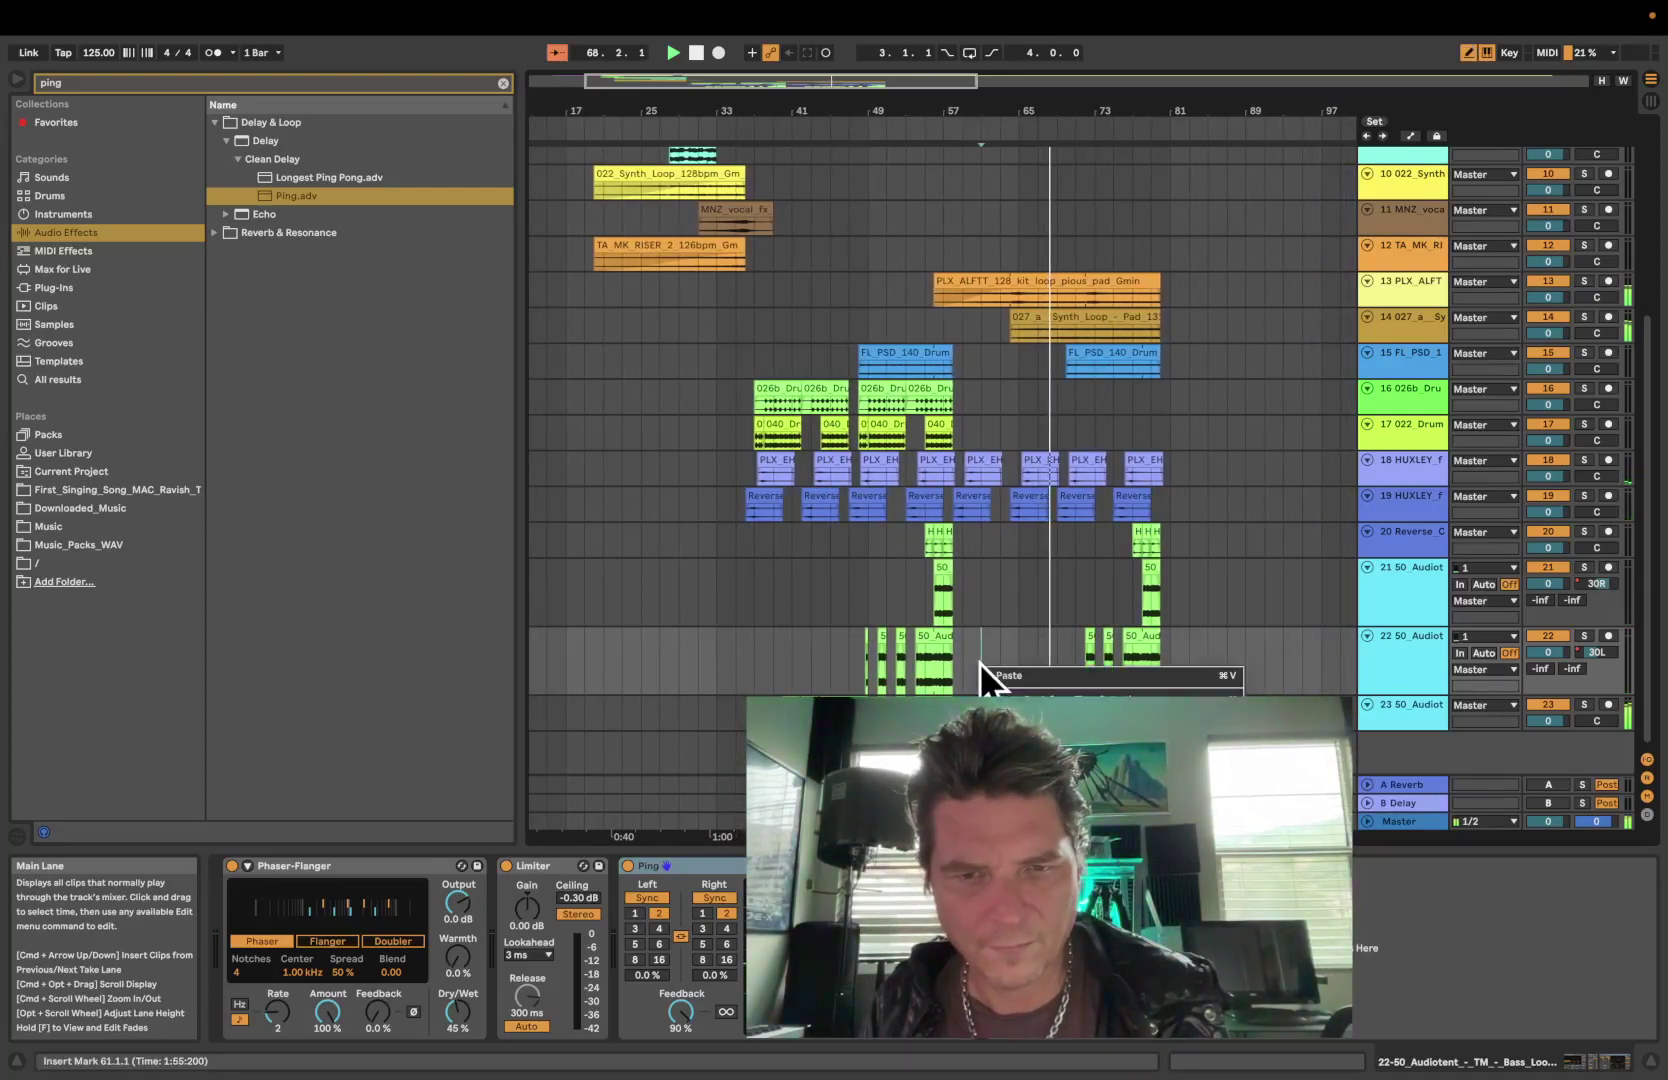
{"action": "left_click", "coordinate": [1022, 675]}
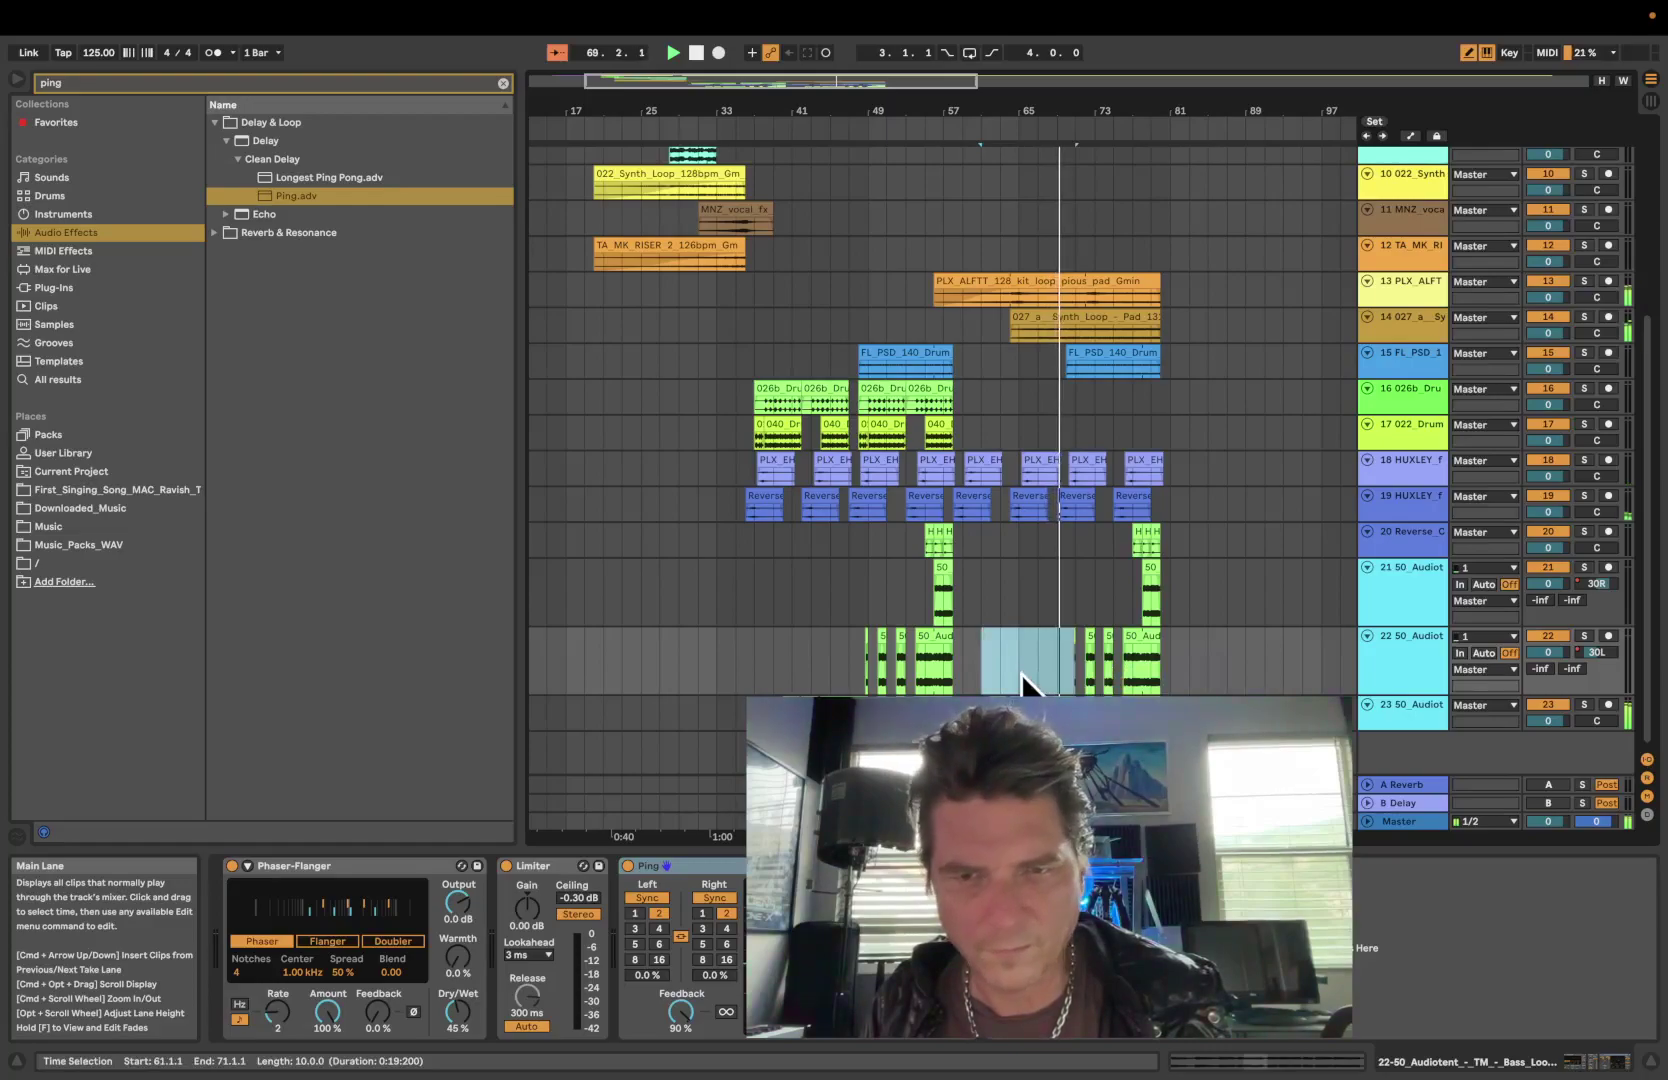
Show the automation lanes and switch track 22's Mixer lane to Track Volume while playing the section around bar 73
{"action": "left_click", "coordinate": [1095, 676]}
{"action": "key", "text": "plus"}
{"action": "key", "text": "plus"}
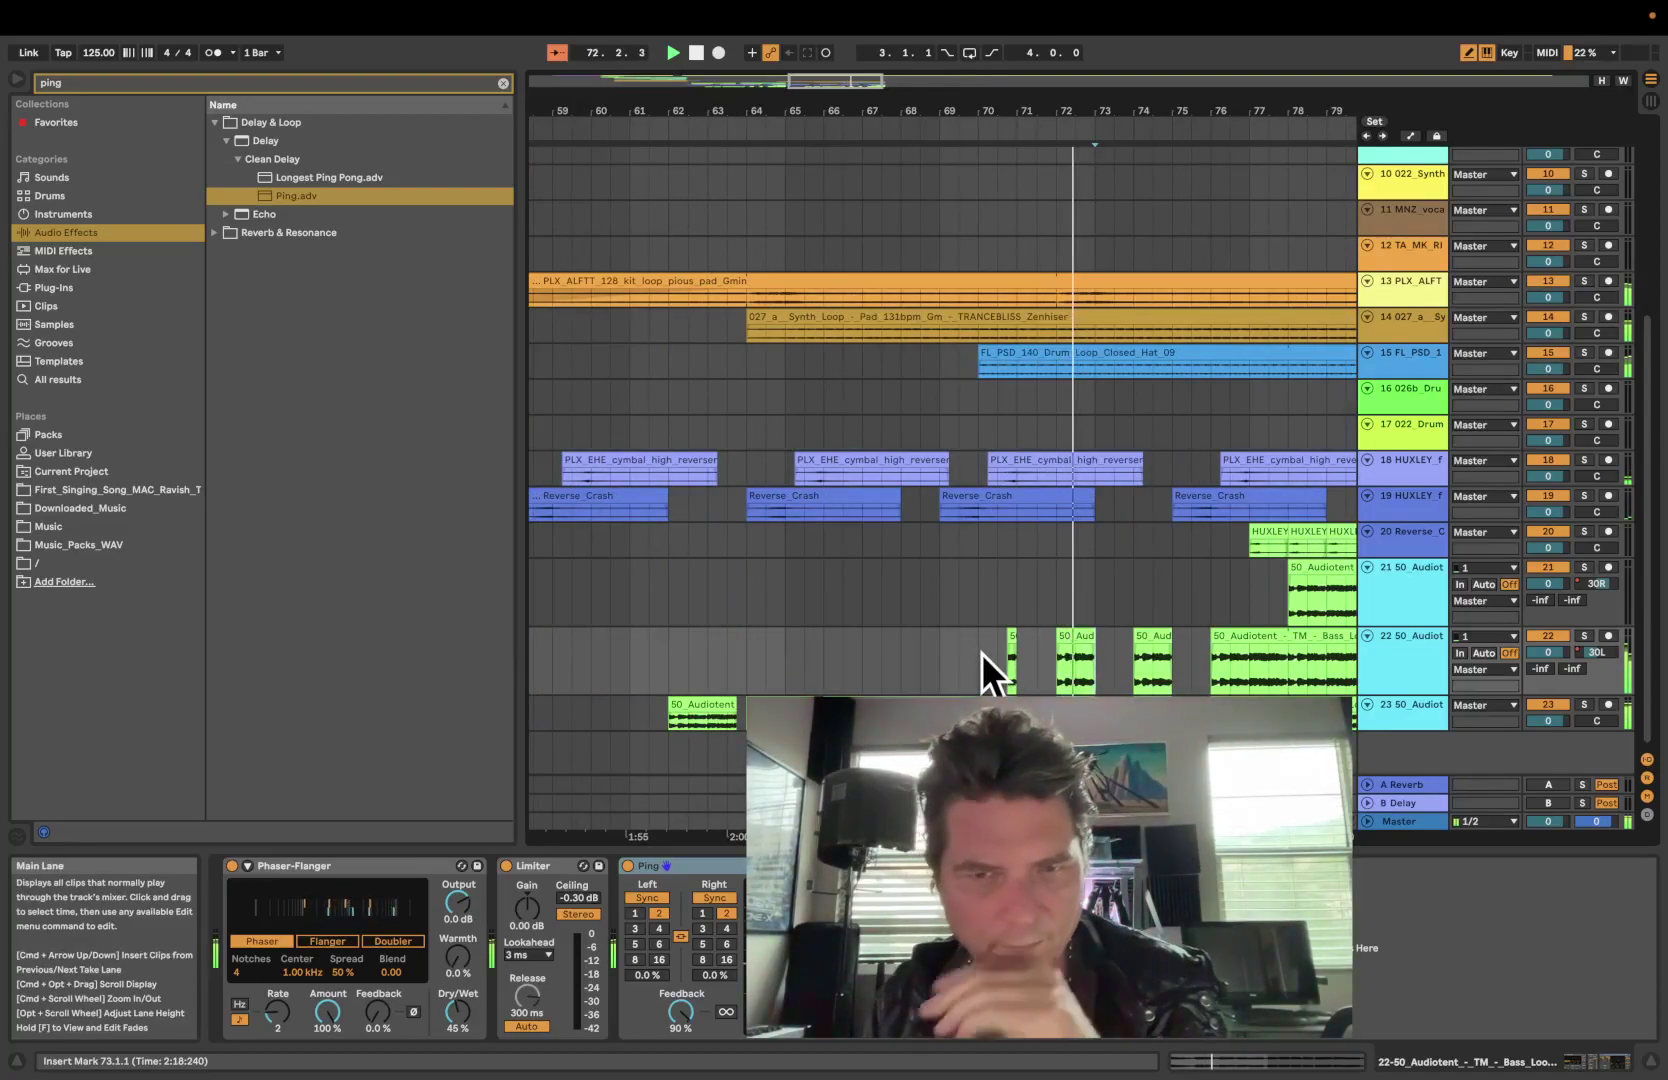
{"action": "left_click", "coordinate": [1410, 136]}
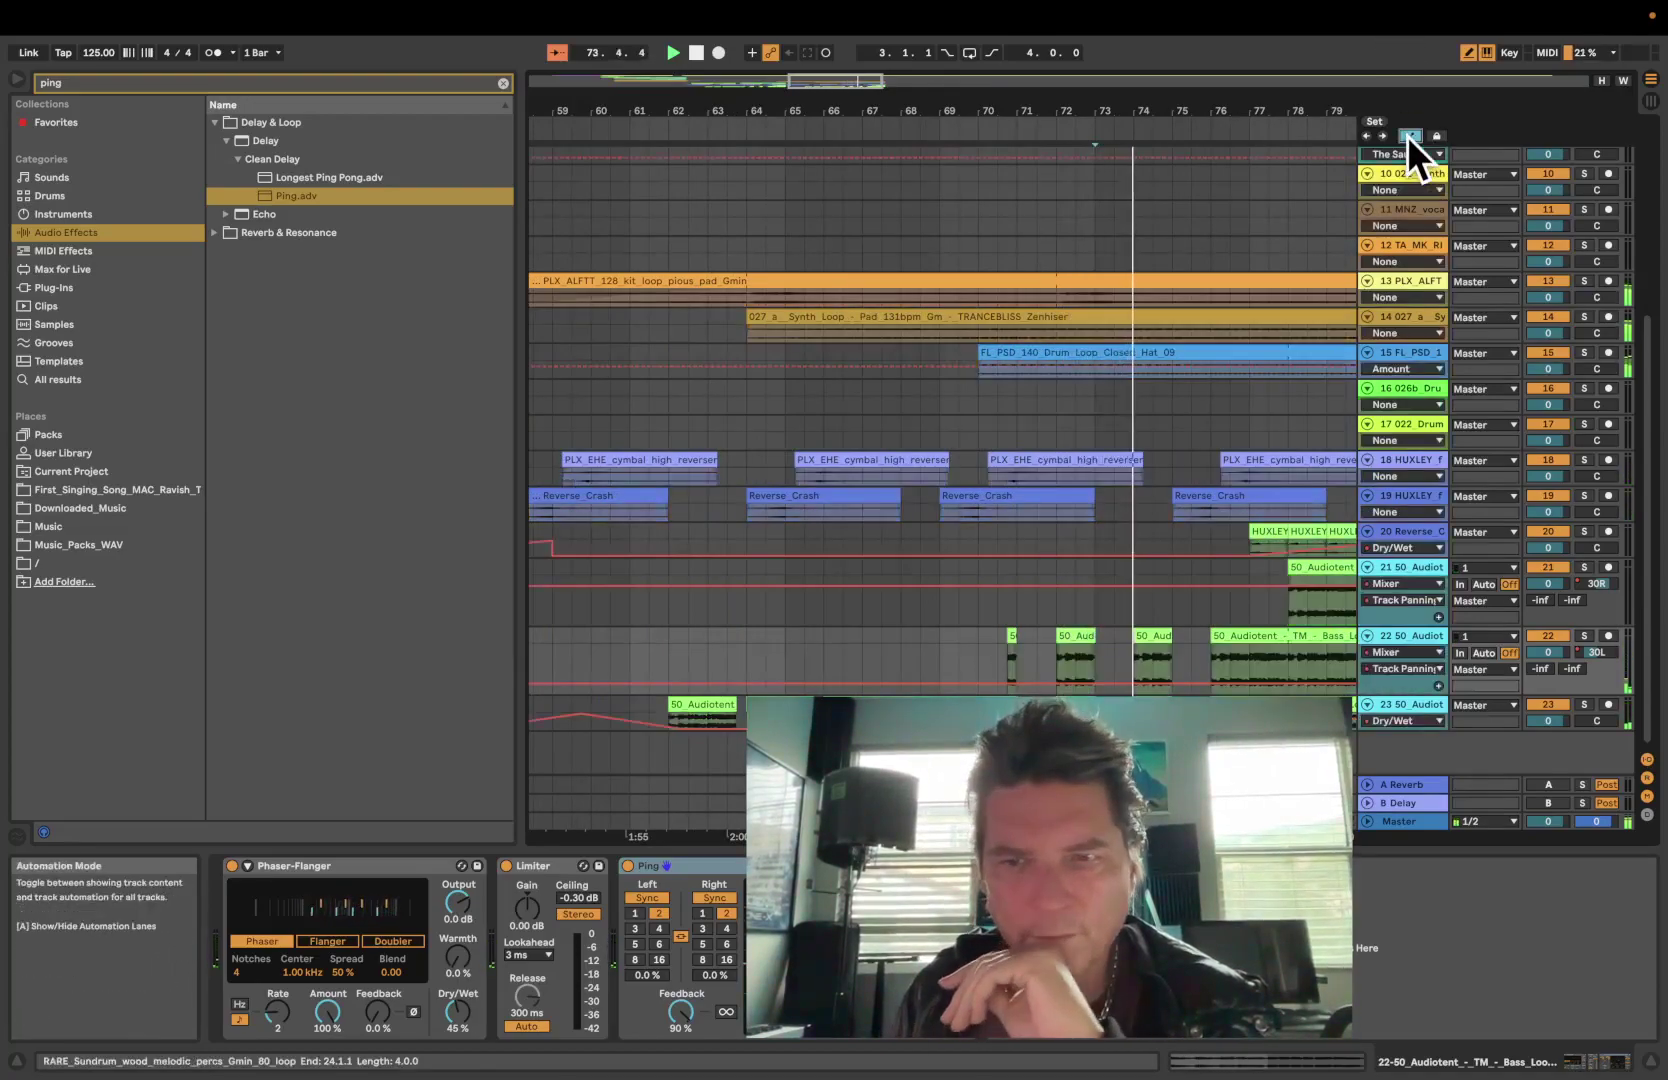
{"action": "left_click", "coordinate": [1393, 652]}
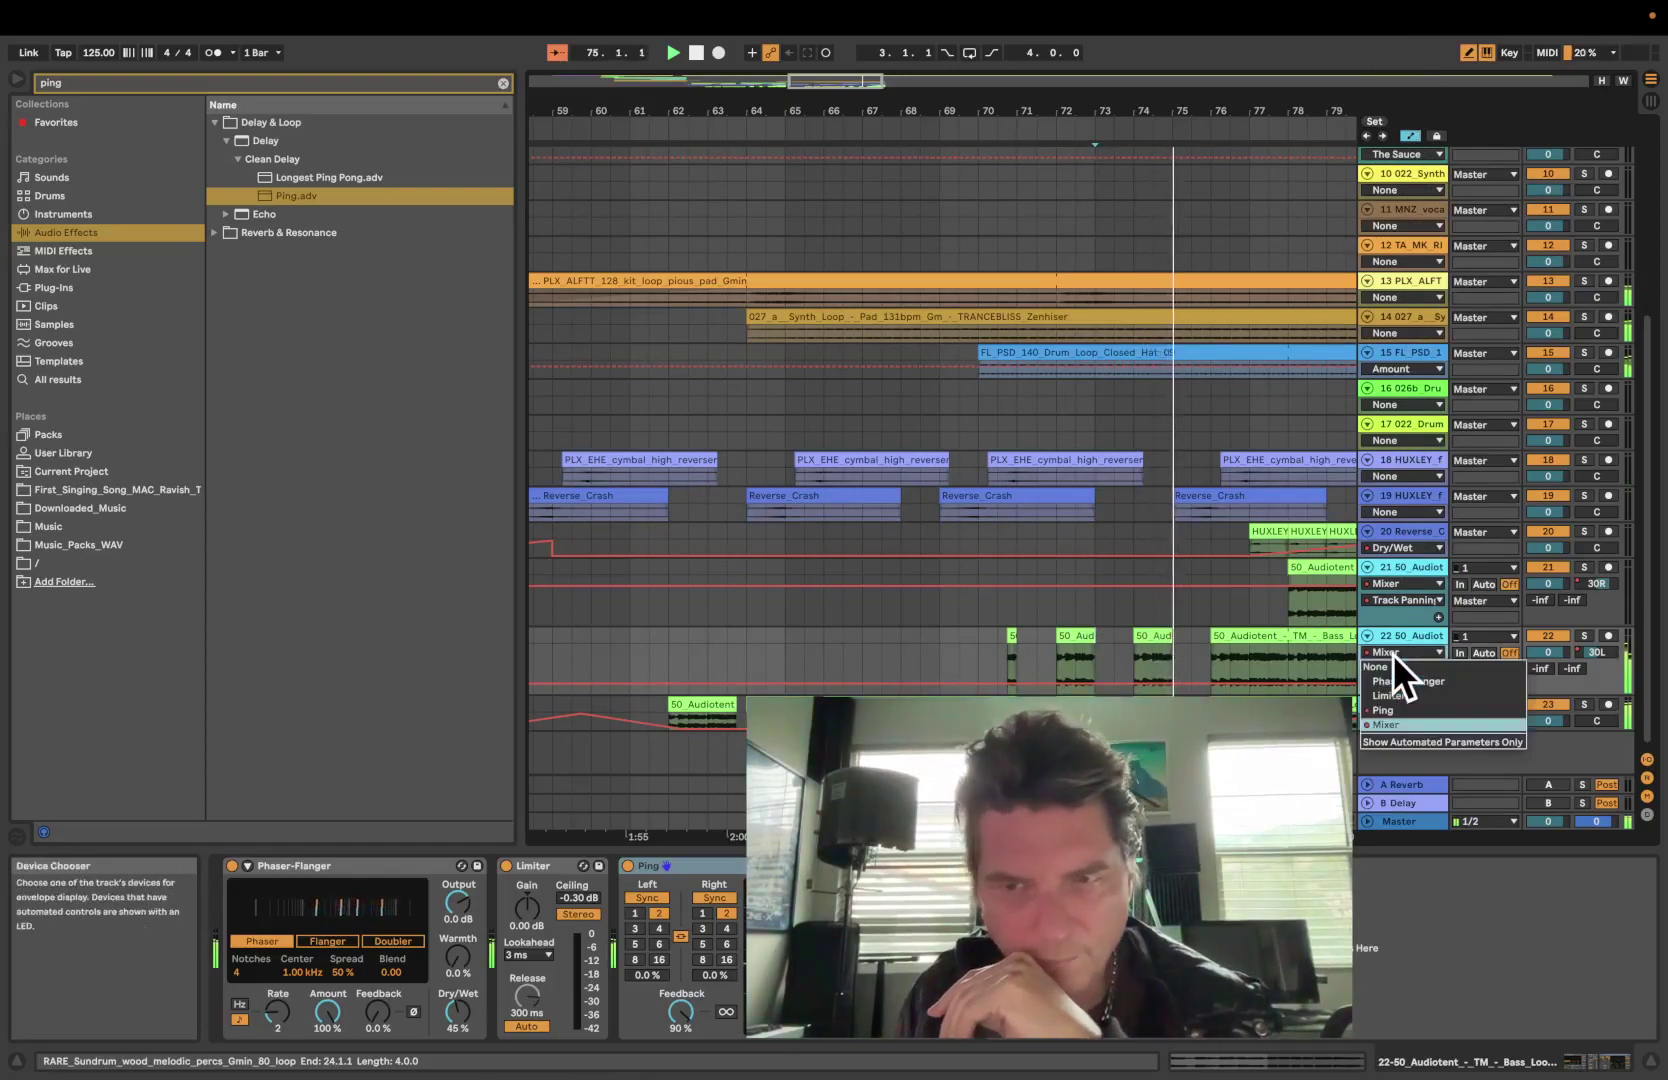
{"action": "left_click", "coordinate": [1392, 722]}
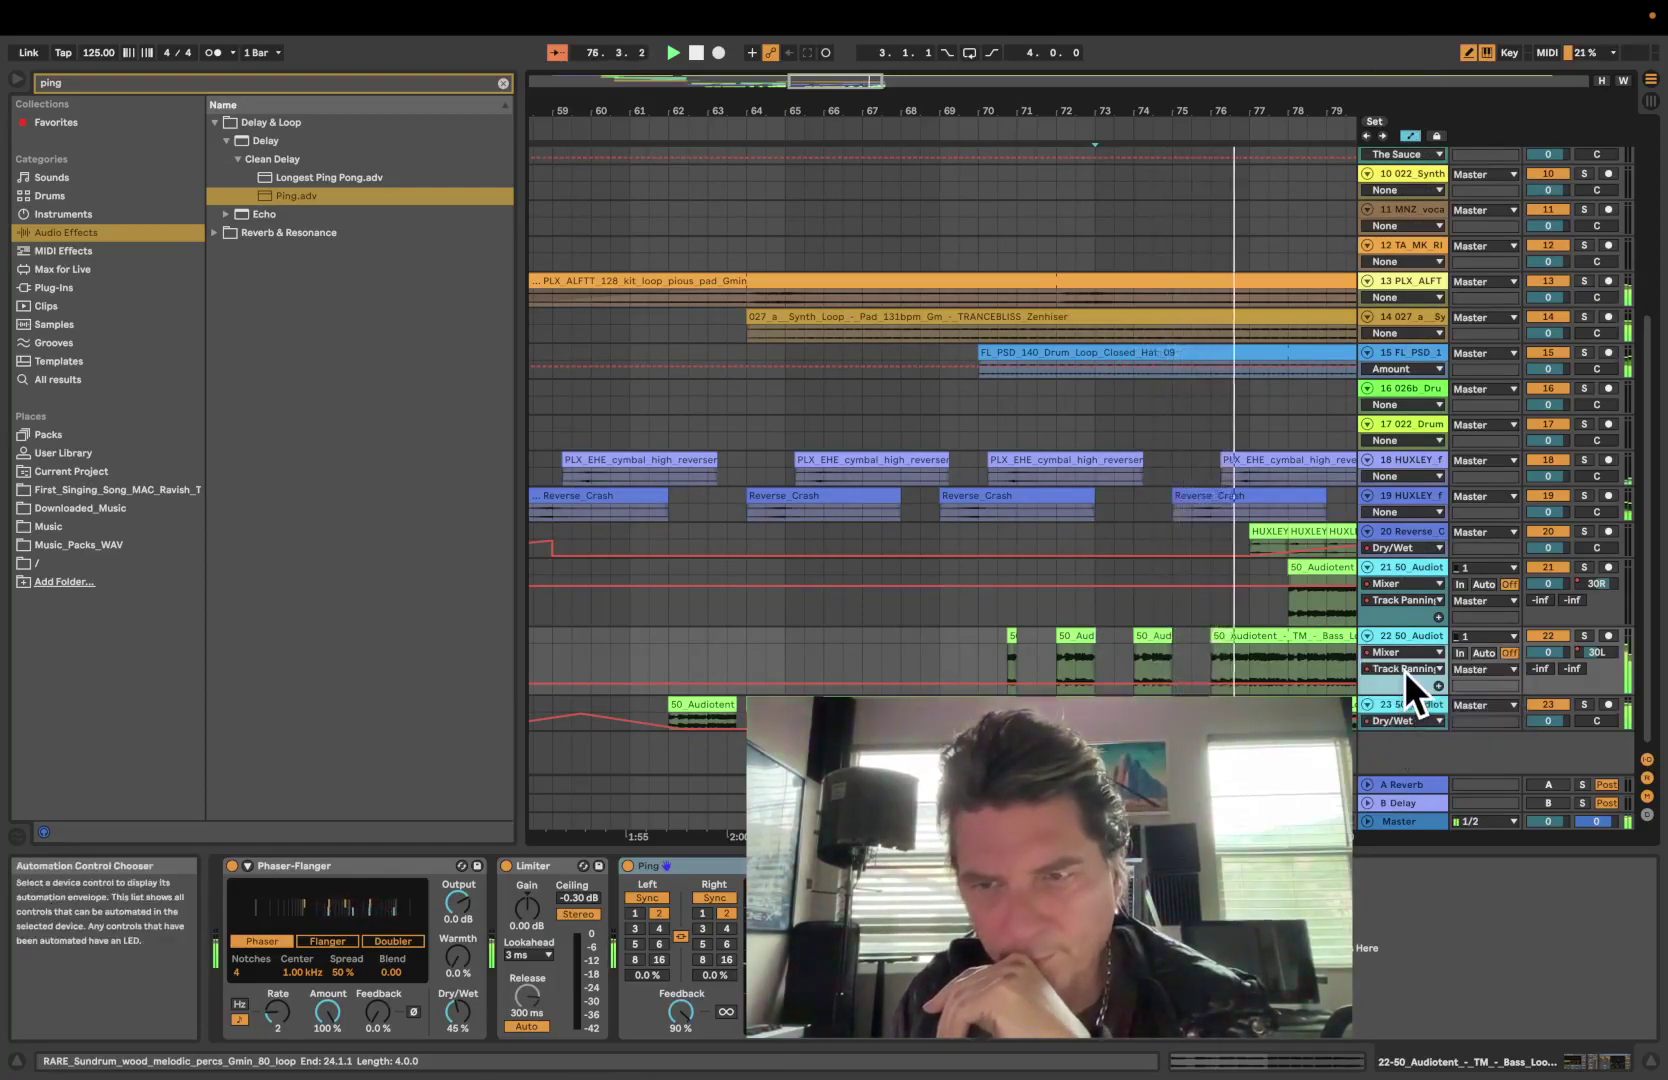
{"action": "left_click", "coordinate": [1403, 670]}
{"action": "left_click", "coordinate": [1404, 711]}
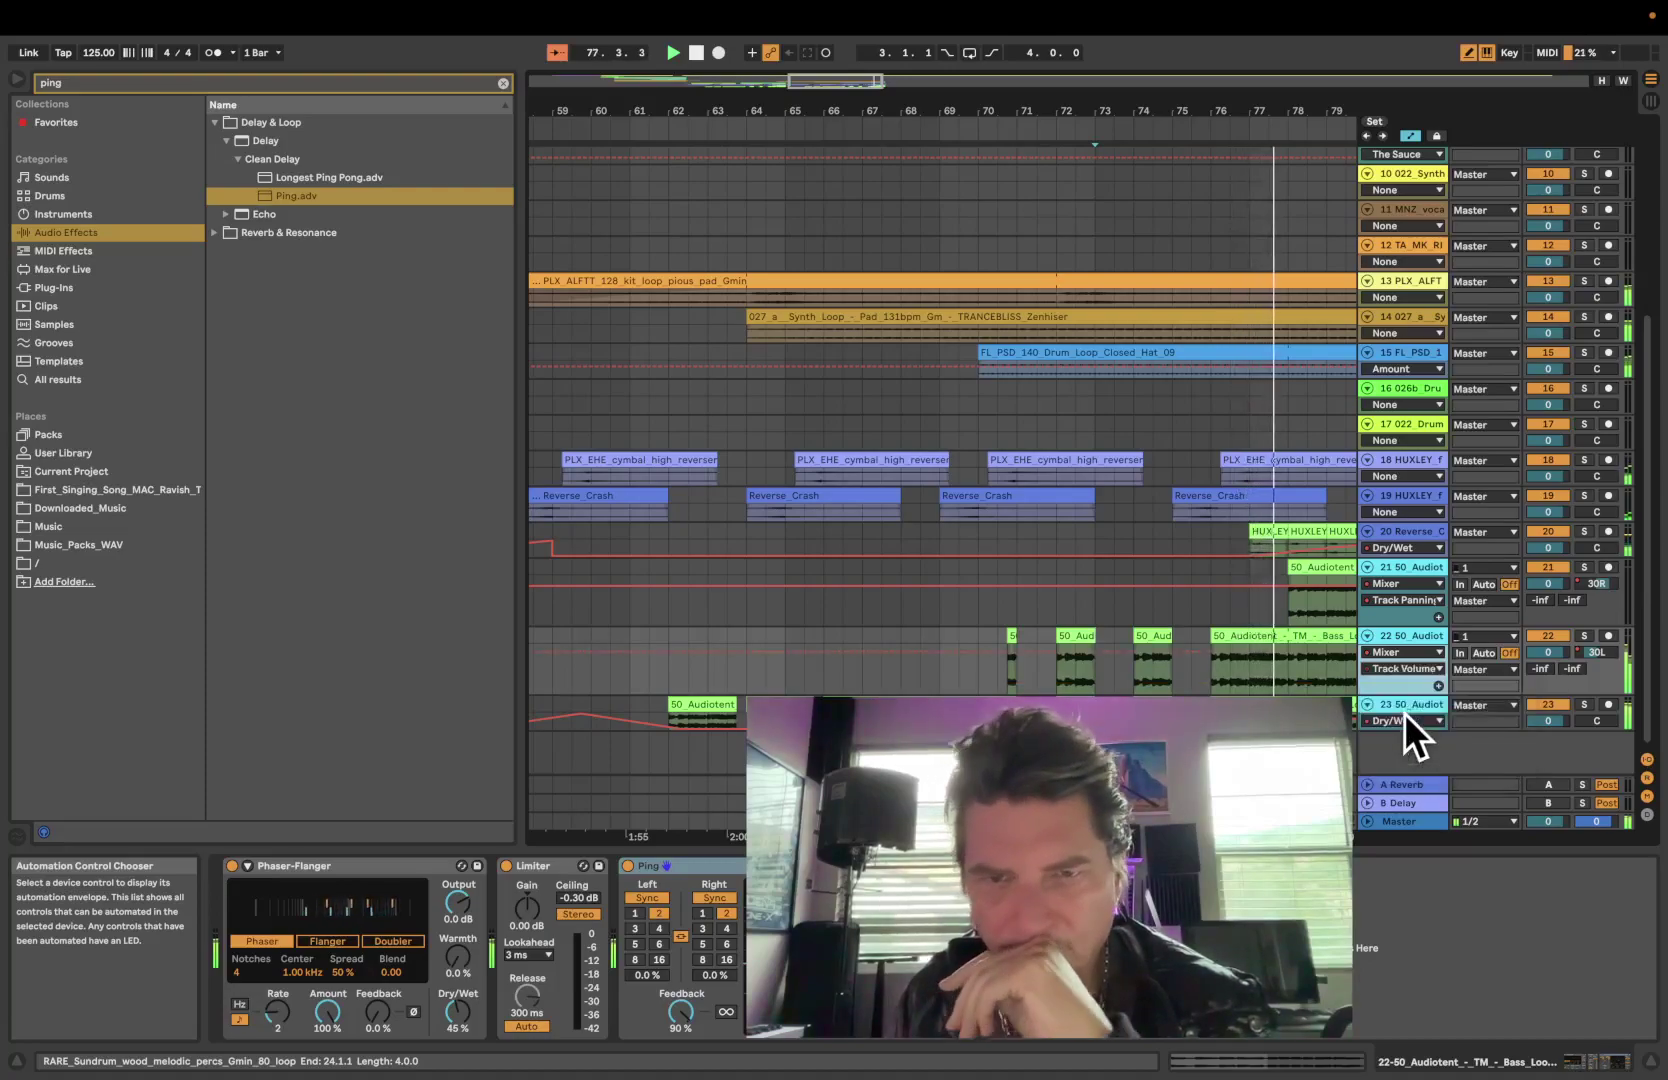
Play the arrangement from bar 17 to listen through the edited sections
{"action": "left_click", "coordinate": [1031, 537]}
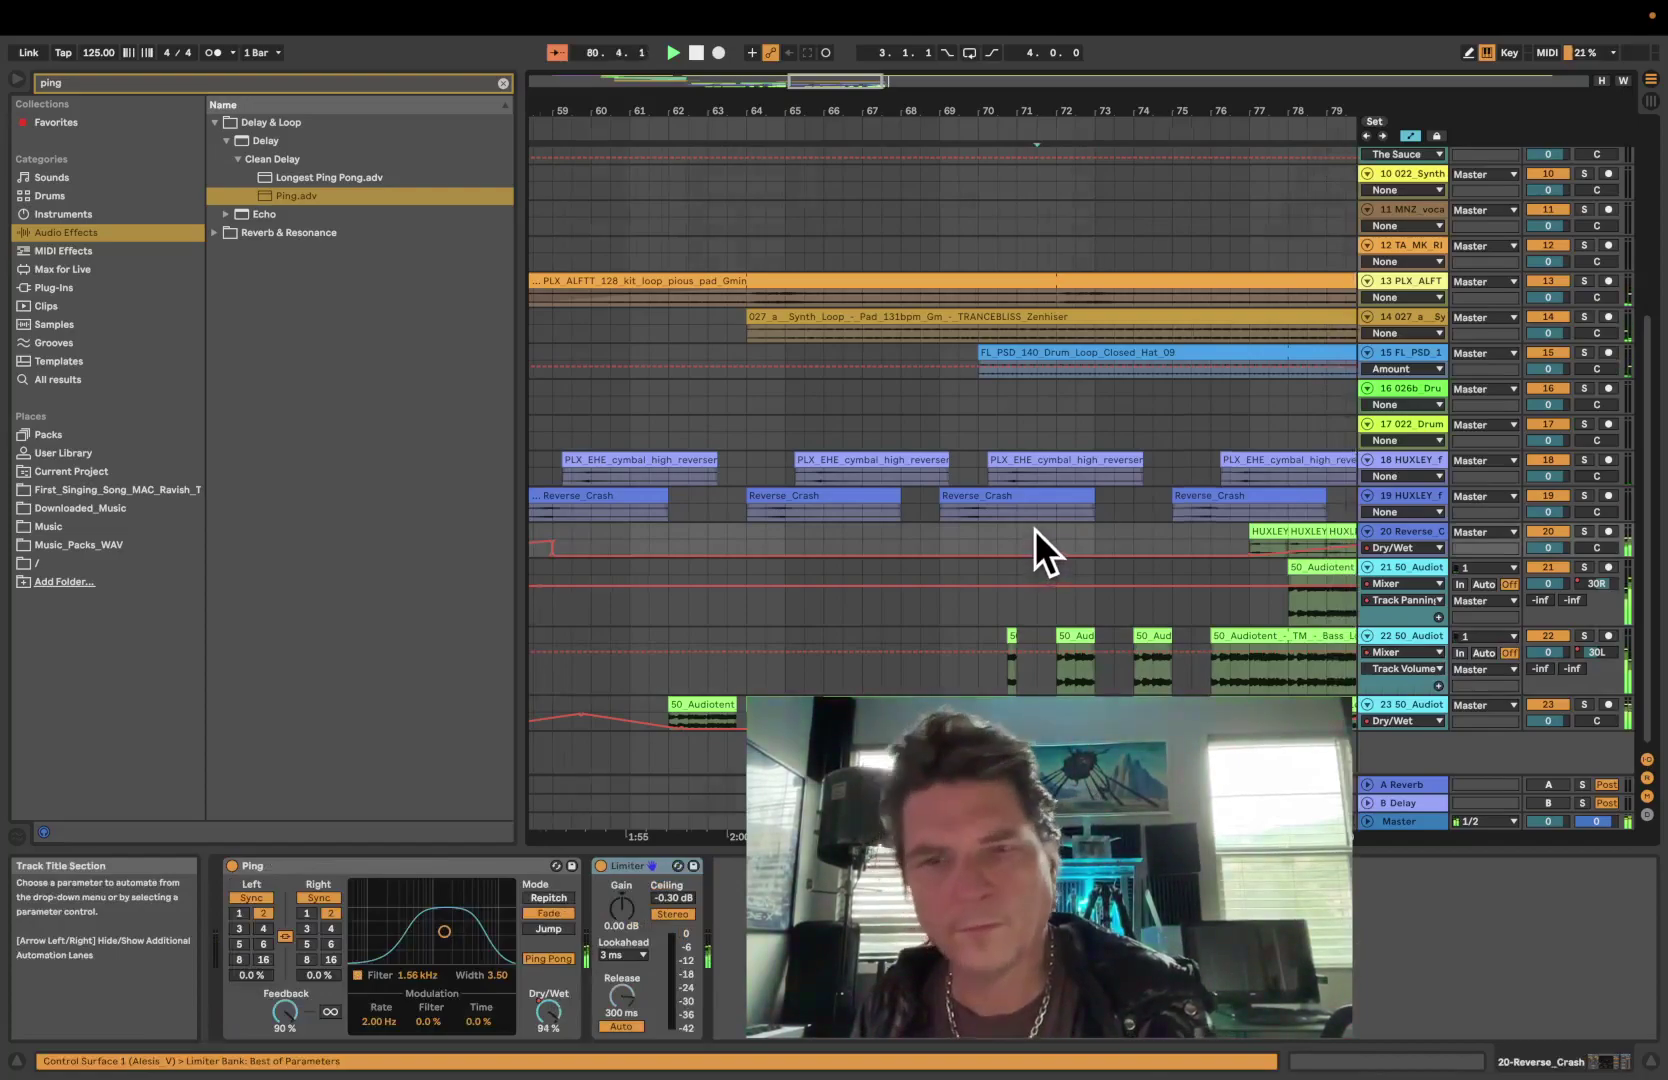
{"action": "scroll", "coordinate": [1033, 530], "scroll_direction": "down", "scroll_amount": 10}
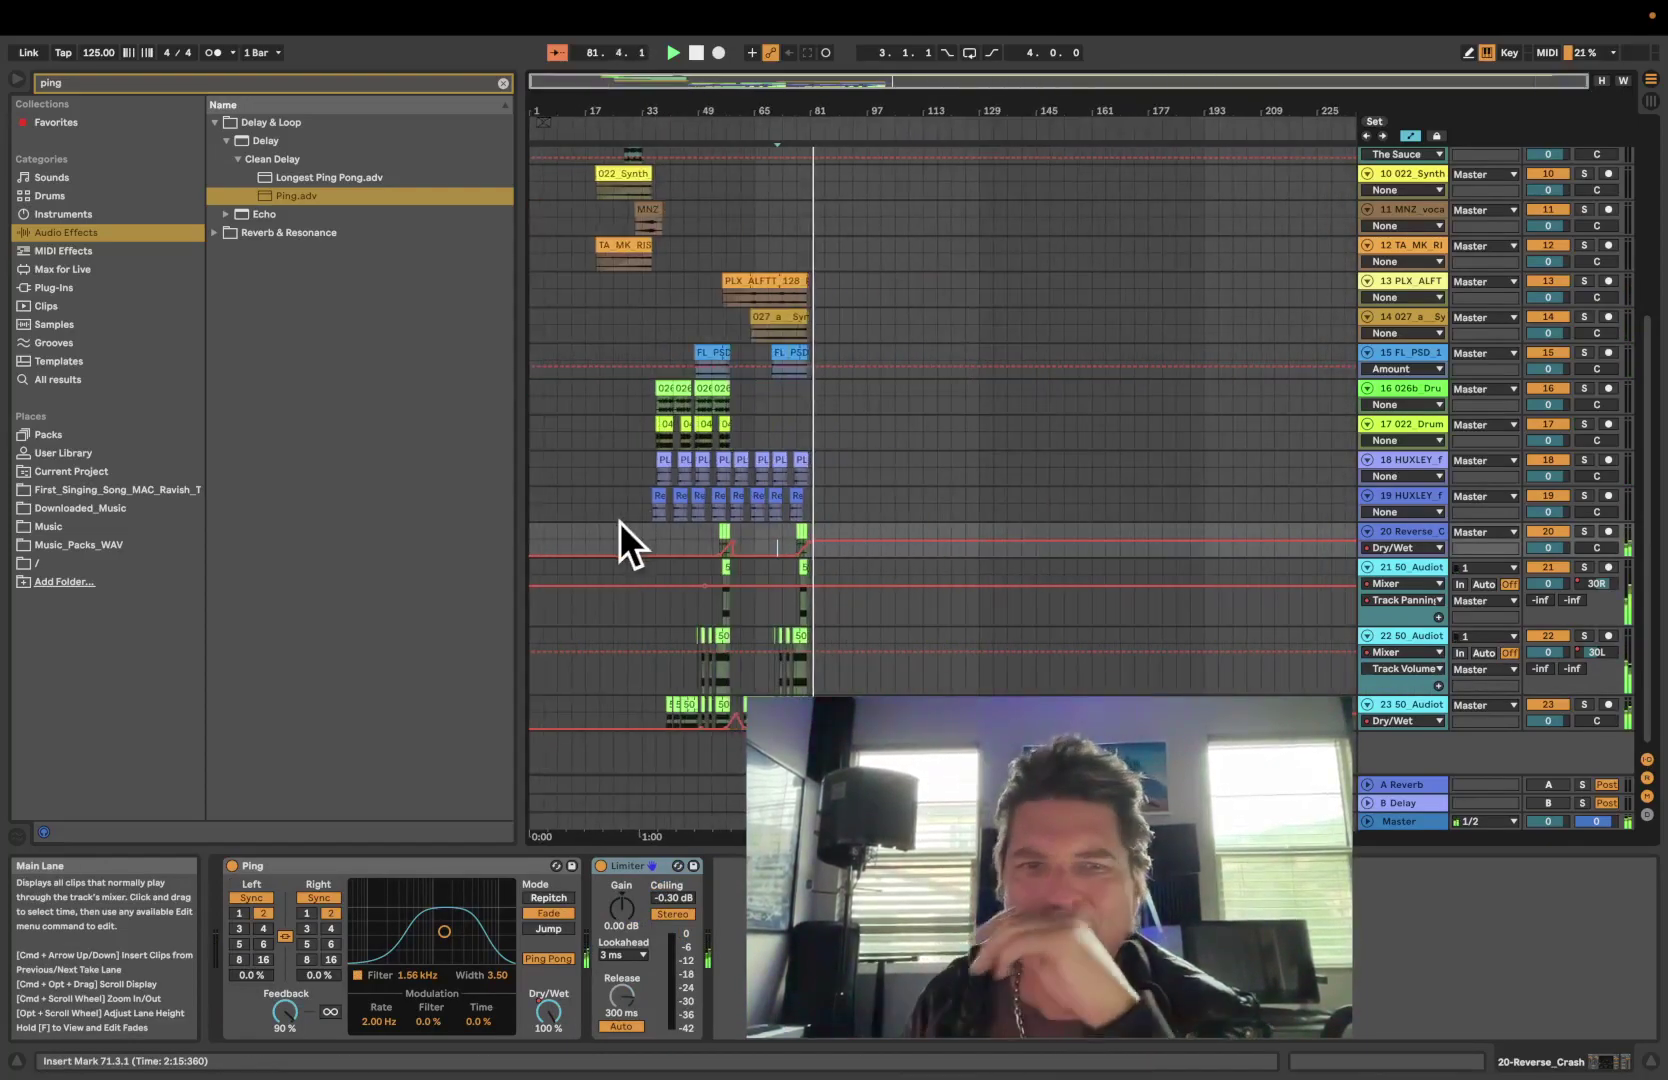
{"action": "left_click", "coordinate": [586, 478]}
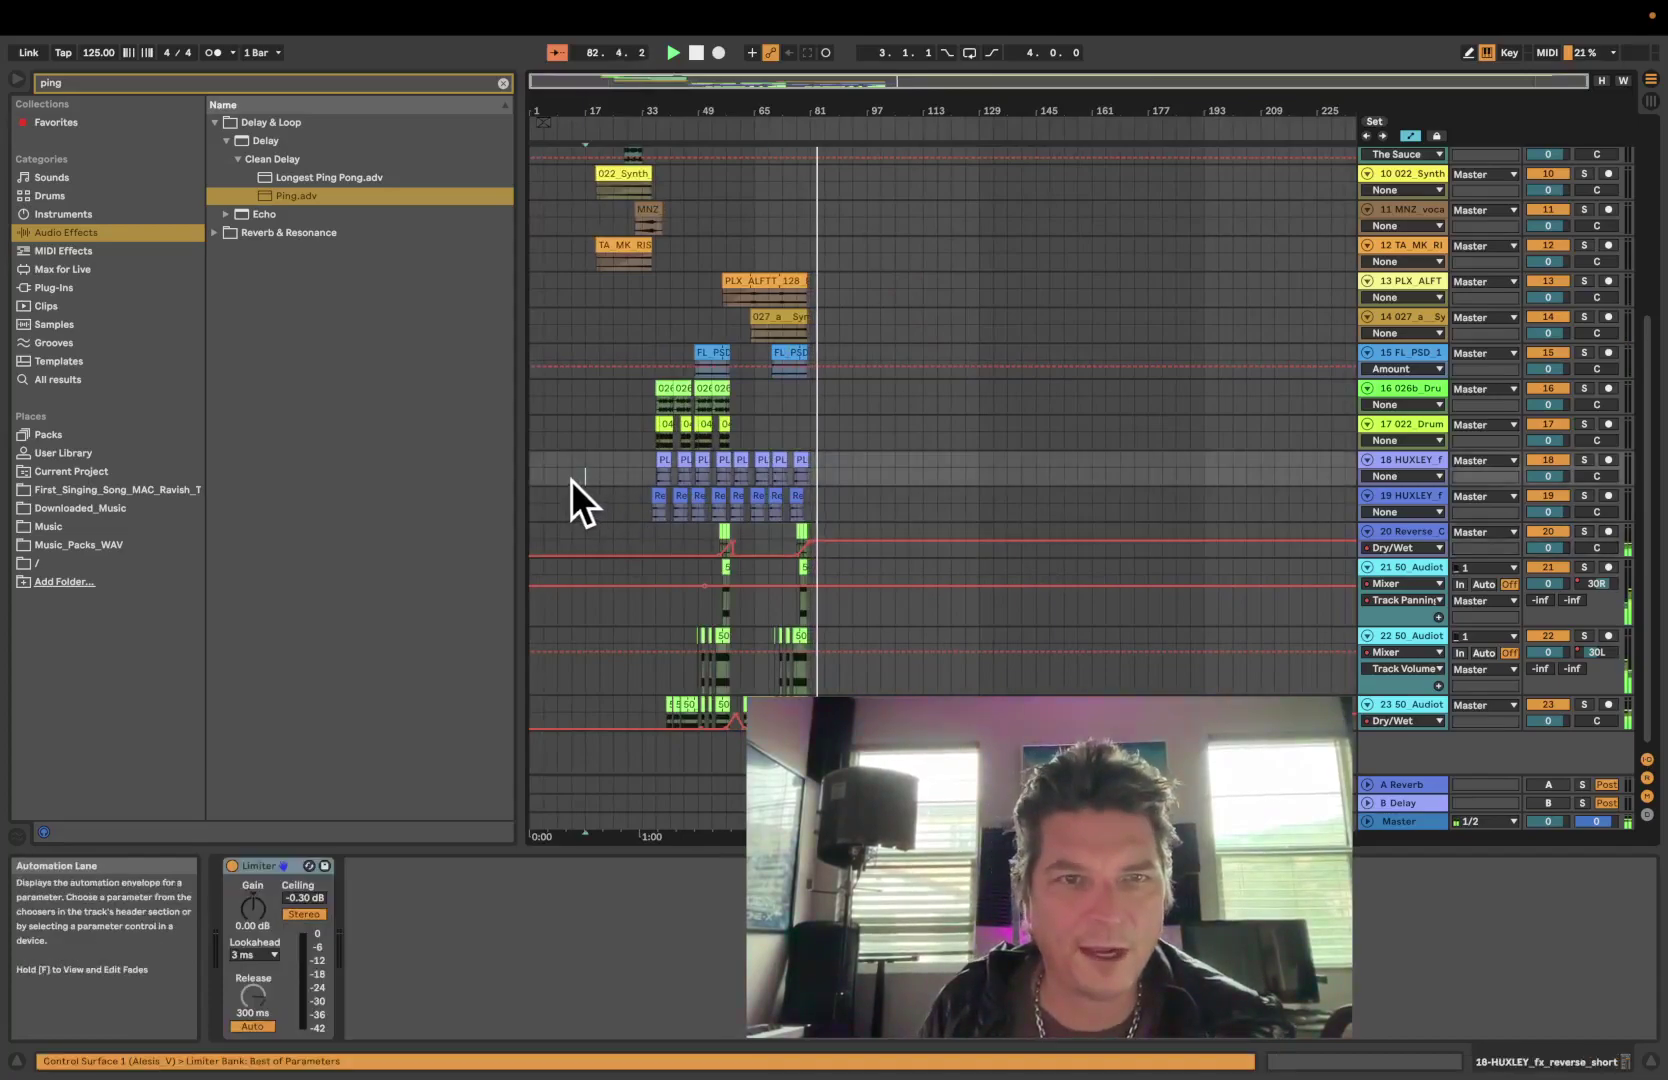
{"action": "key", "text": "space"}
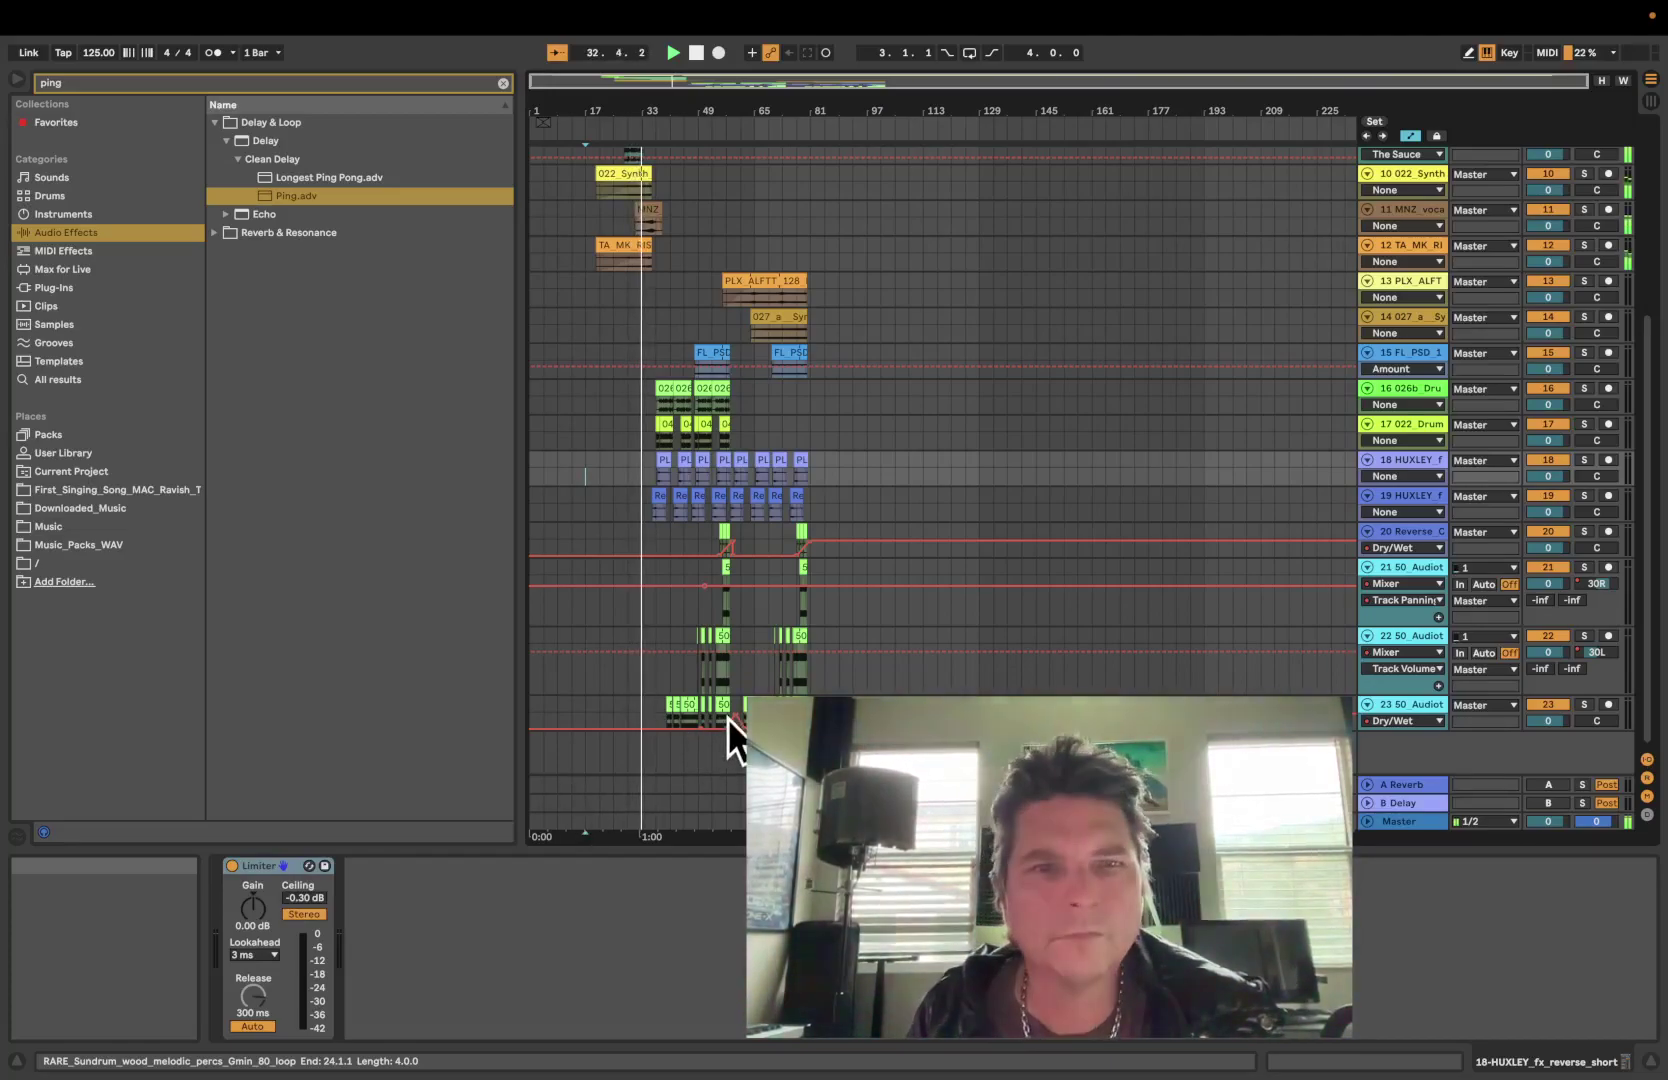
Return to the first tracks of the arrangement and hide the automation lanes during playback
{"action": "scroll", "coordinate": [725, 718], "scroll_direction": "up", "scroll_amount": 4}
{"action": "scroll", "coordinate": [725, 718], "scroll_direction": "up", "scroll_amount": 5}
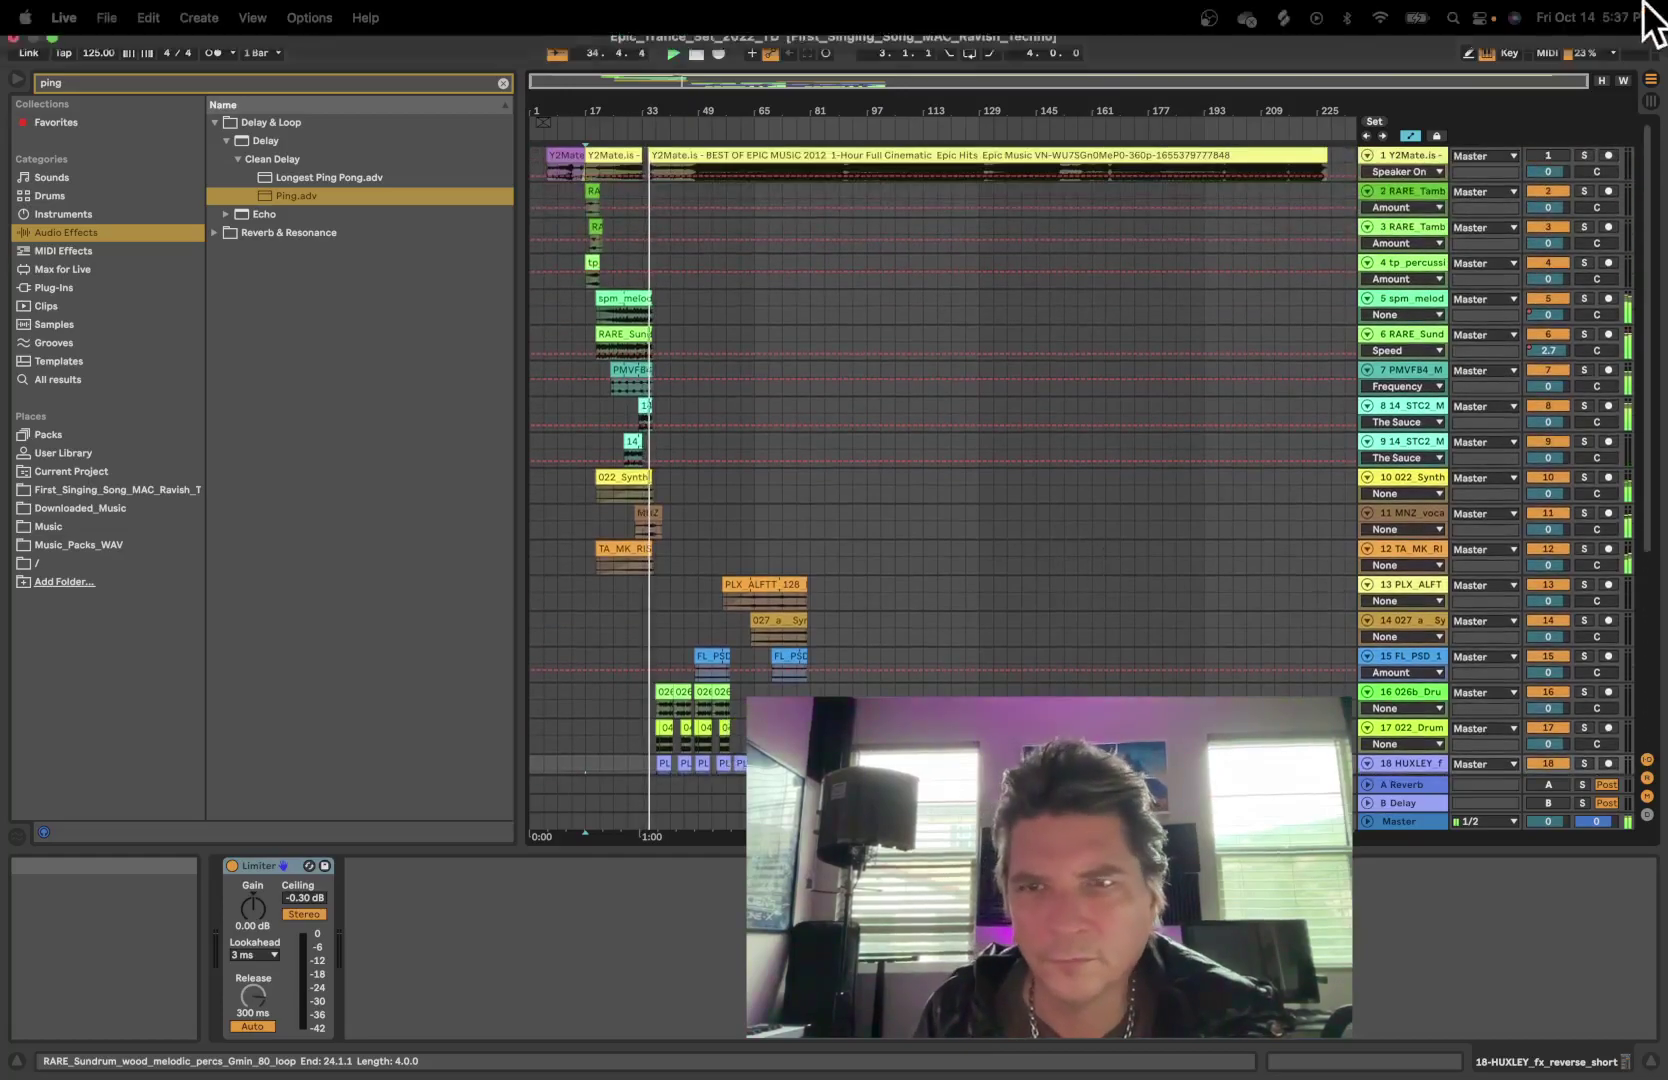
{"action": "left_click", "coordinate": [1408, 134]}
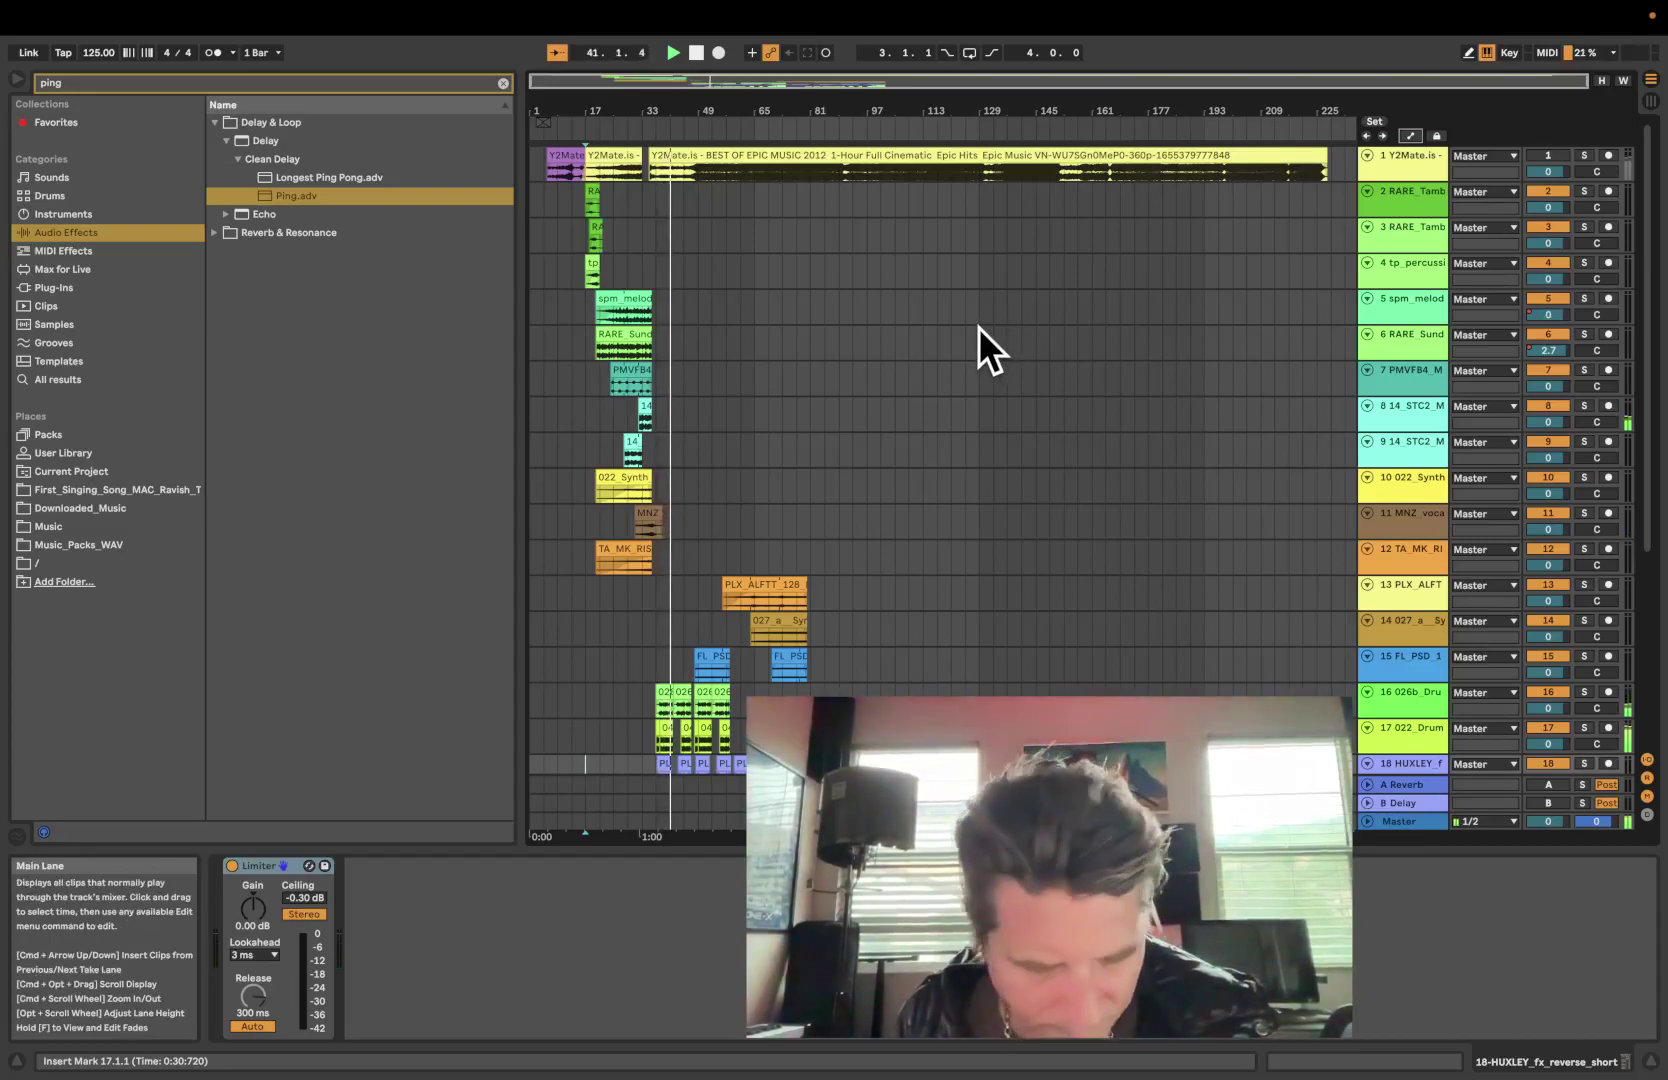
Show the automation lanes and enlarge bass loop track 23 during playback to expose its device and parameter choosers
{"action": "scroll", "coordinate": [979, 330], "scroll_direction": "down", "scroll_amount": 2}
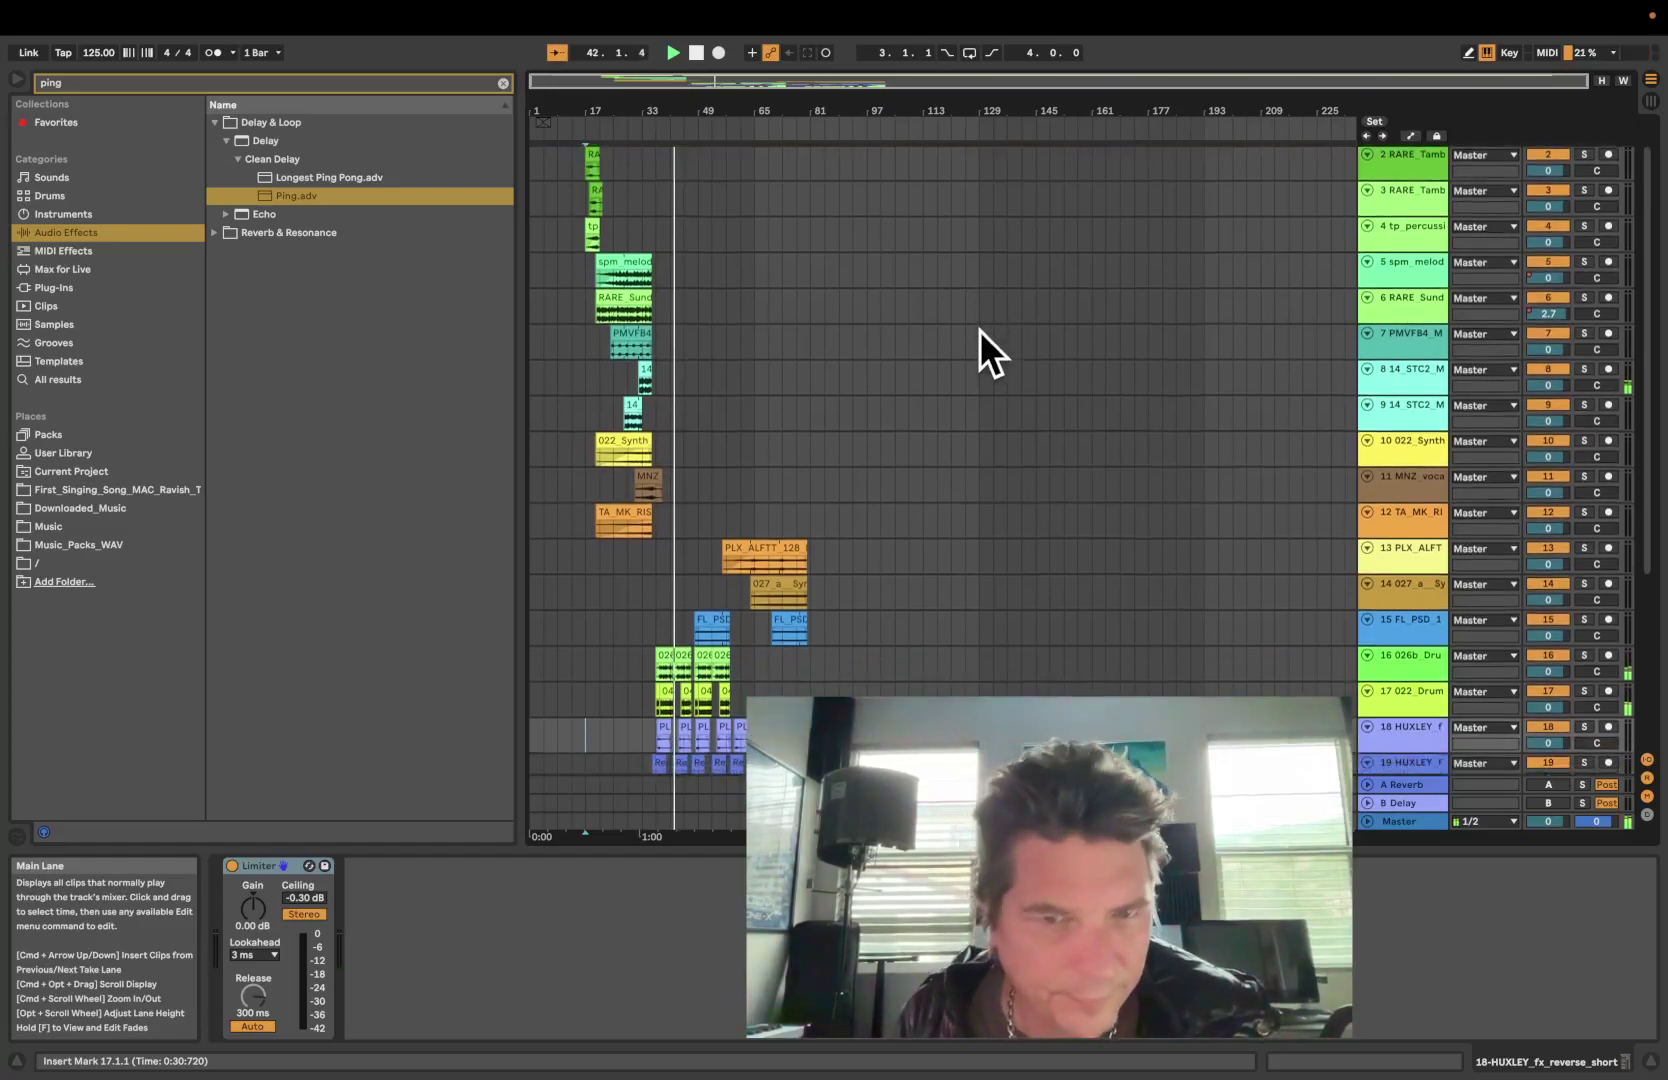
{"action": "scroll", "coordinate": [979, 331], "scroll_direction": "down", "scroll_amount": 10}
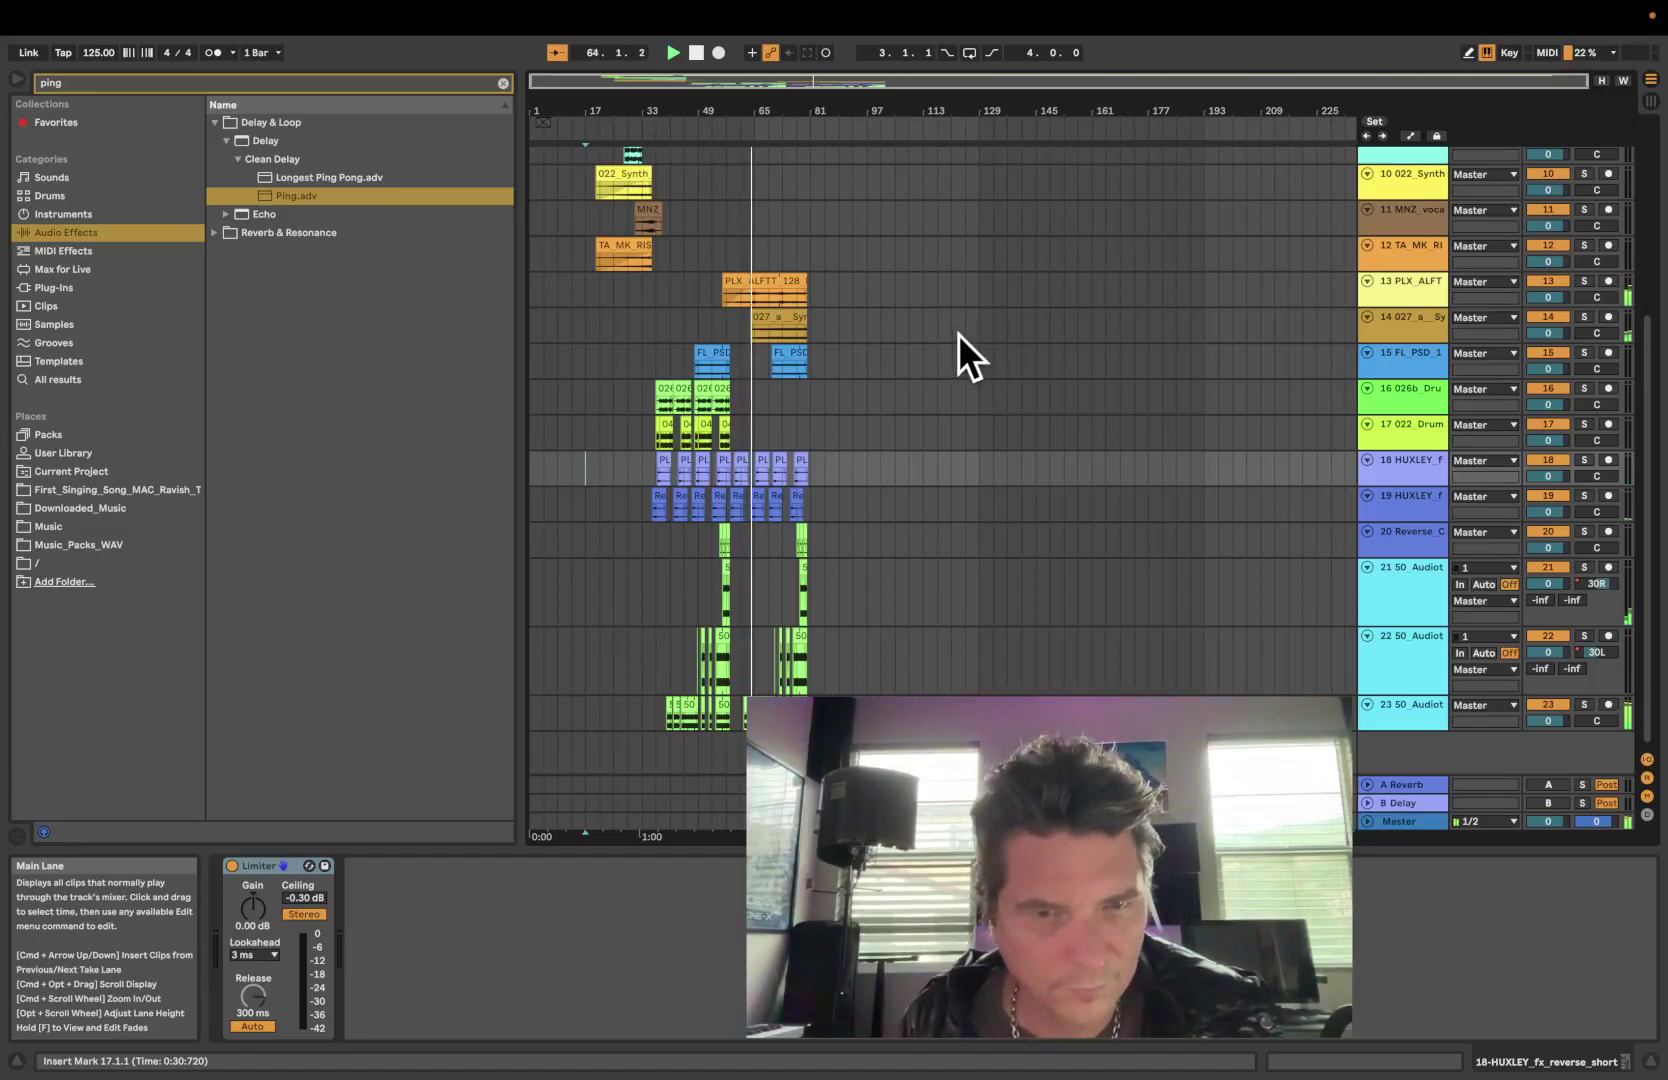
{"action": "scroll", "coordinate": [958, 335], "scroll_direction": "up", "scroll_amount": 3}
{"action": "scroll", "coordinate": [958, 334], "scroll_direction": "down", "scroll_amount": 3}
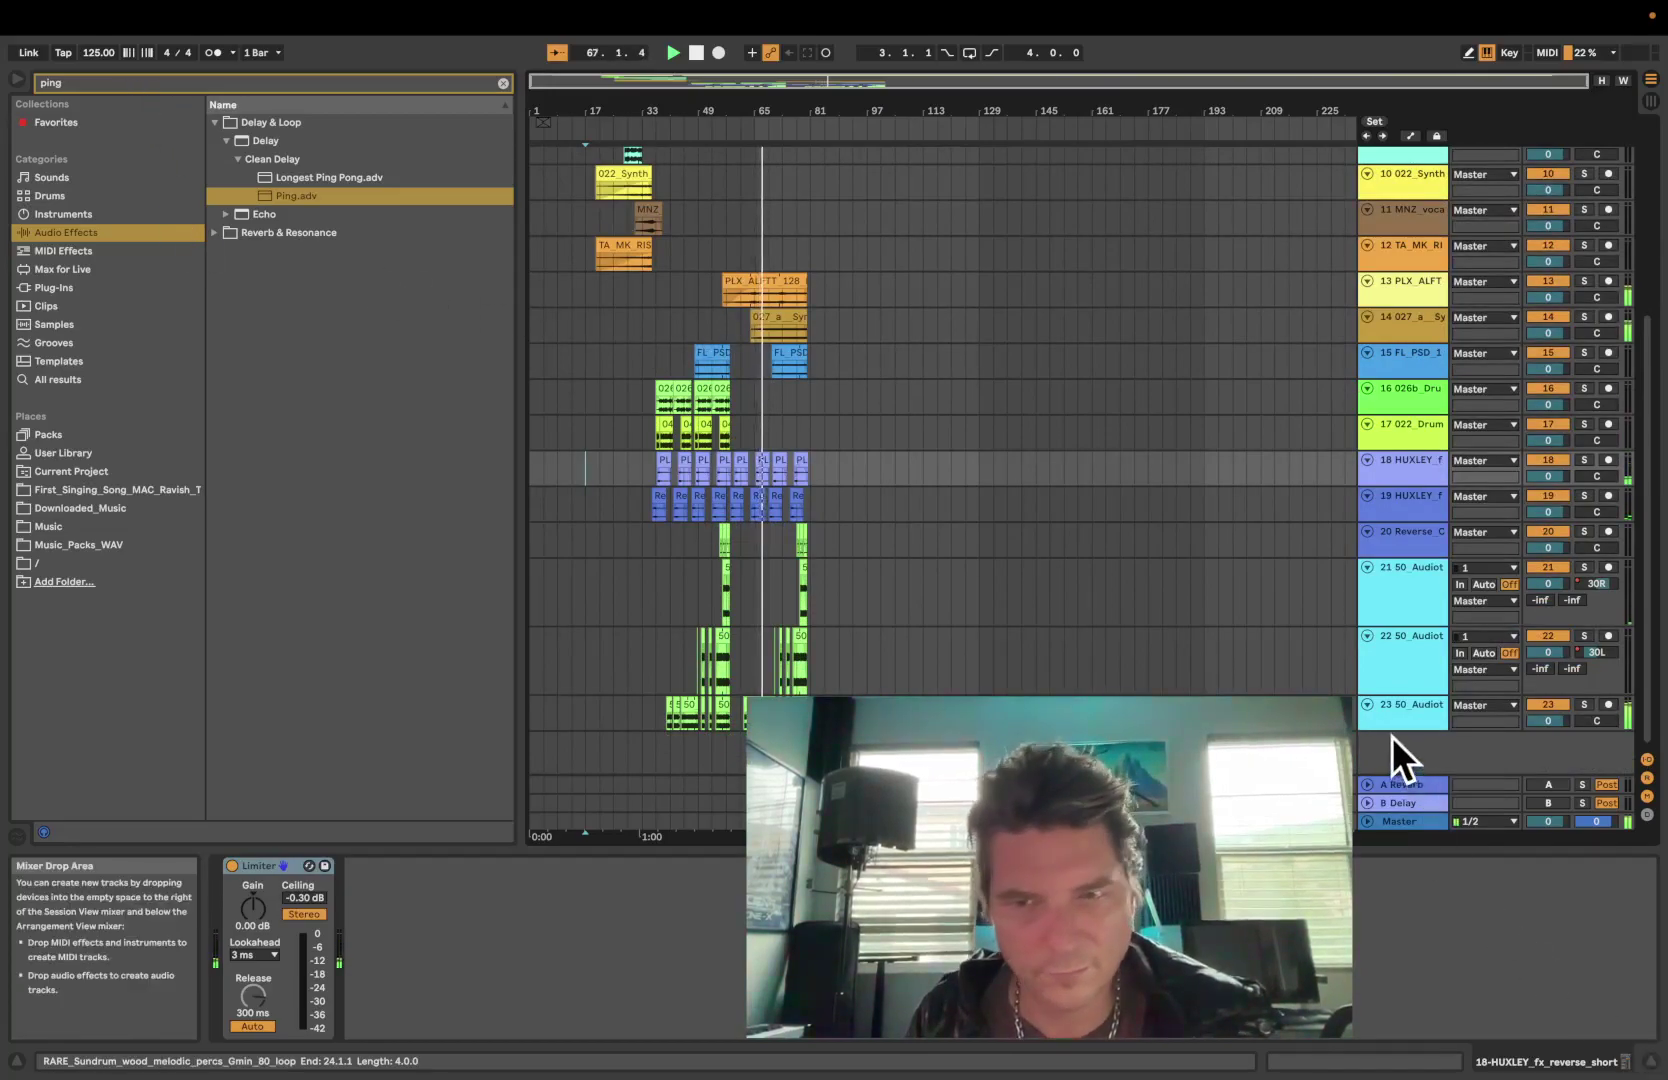
{"action": "left_click", "coordinate": [1414, 717]}
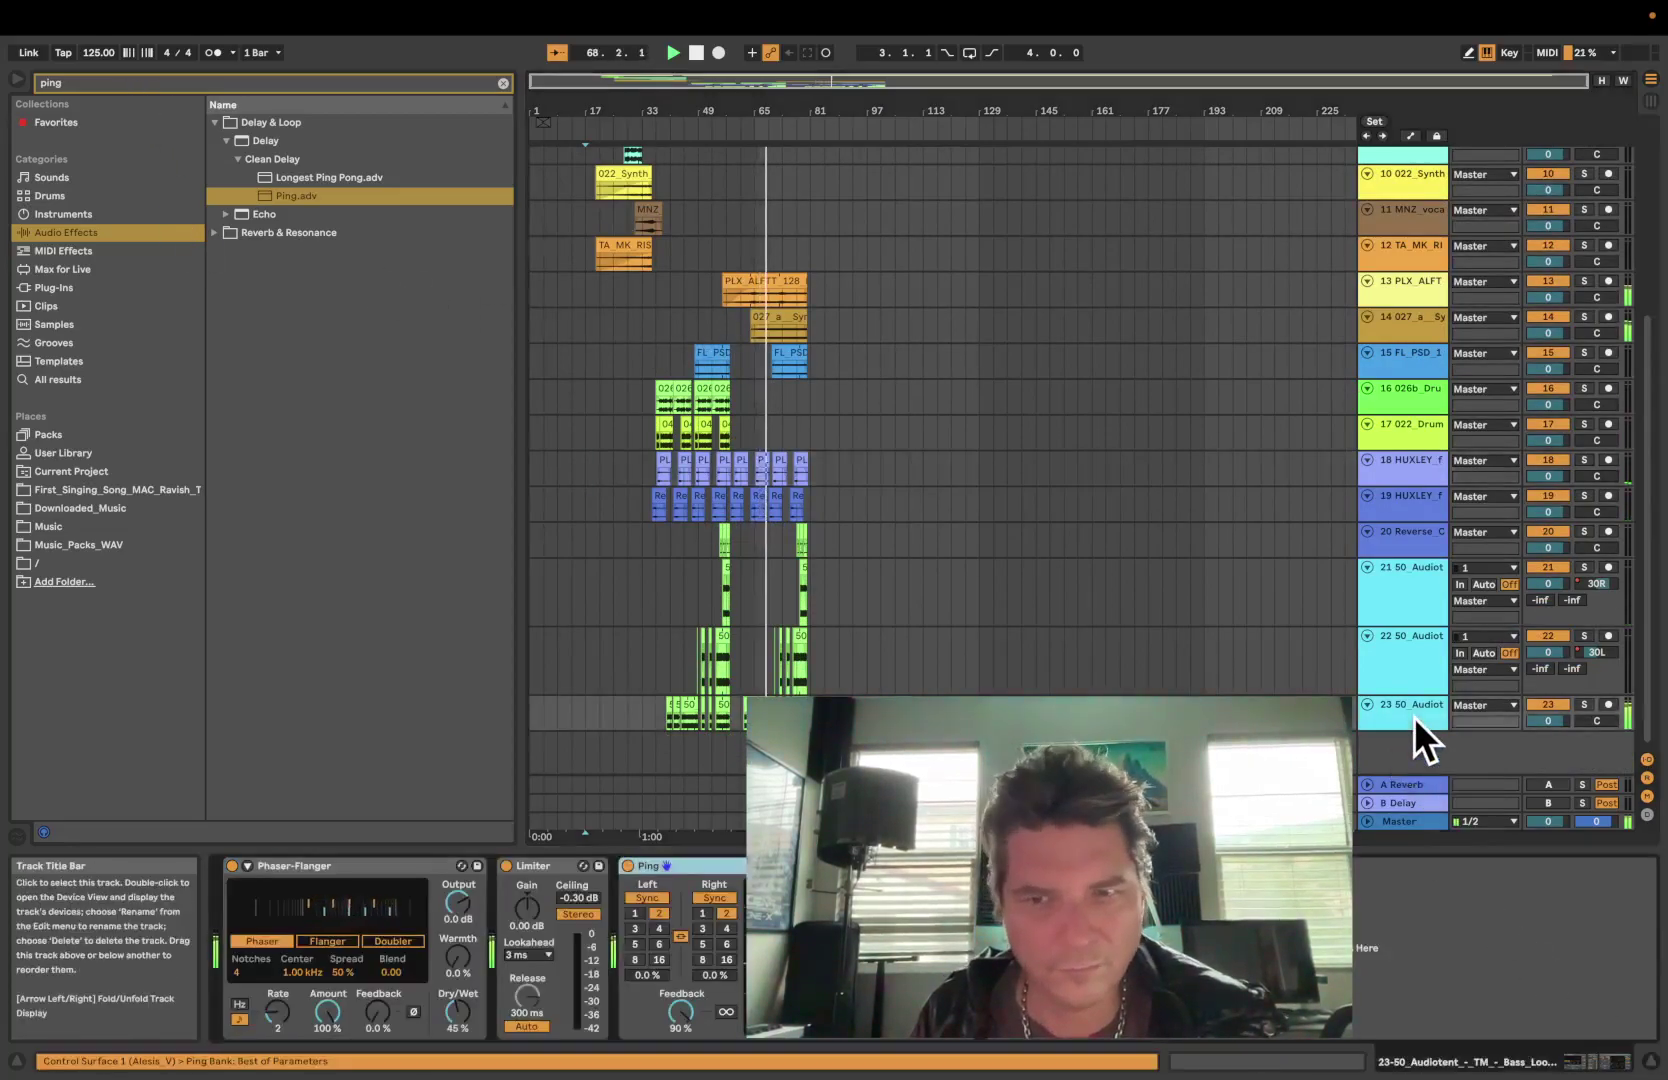
{"action": "scroll", "coordinate": [1414, 717], "scroll_direction": "up", "scroll_amount": 1}
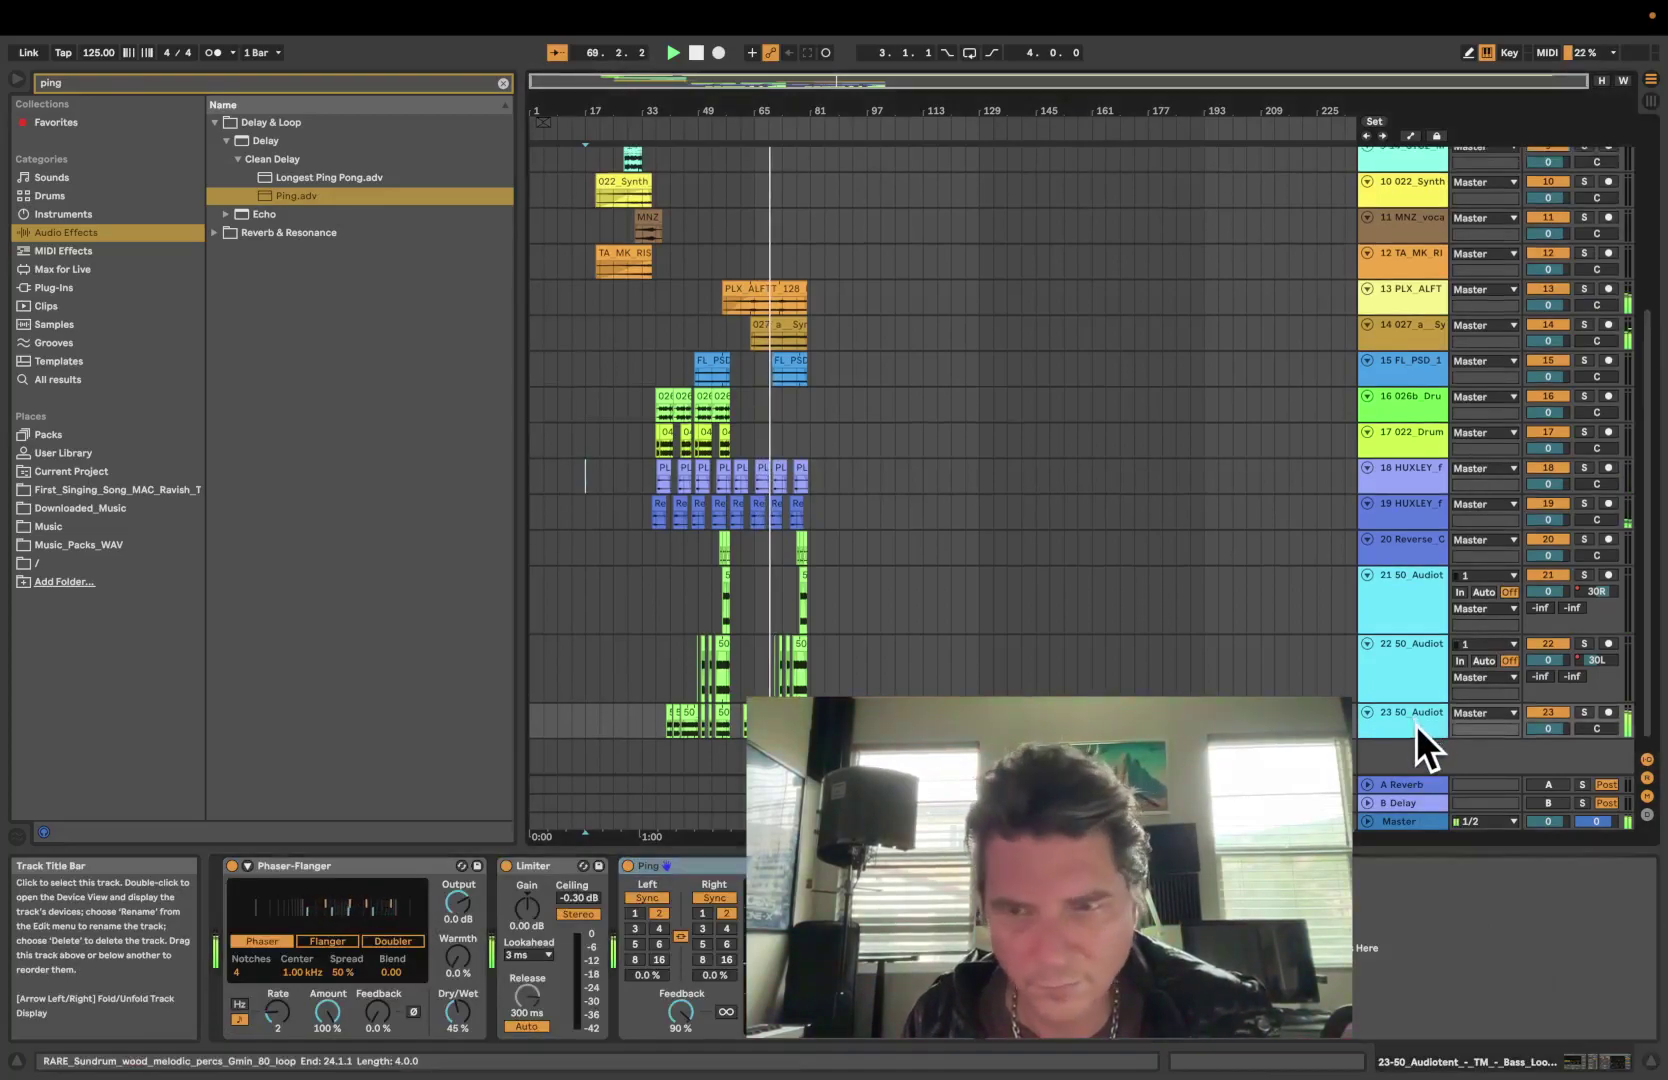
{"action": "left_click", "coordinate": [1409, 136]}
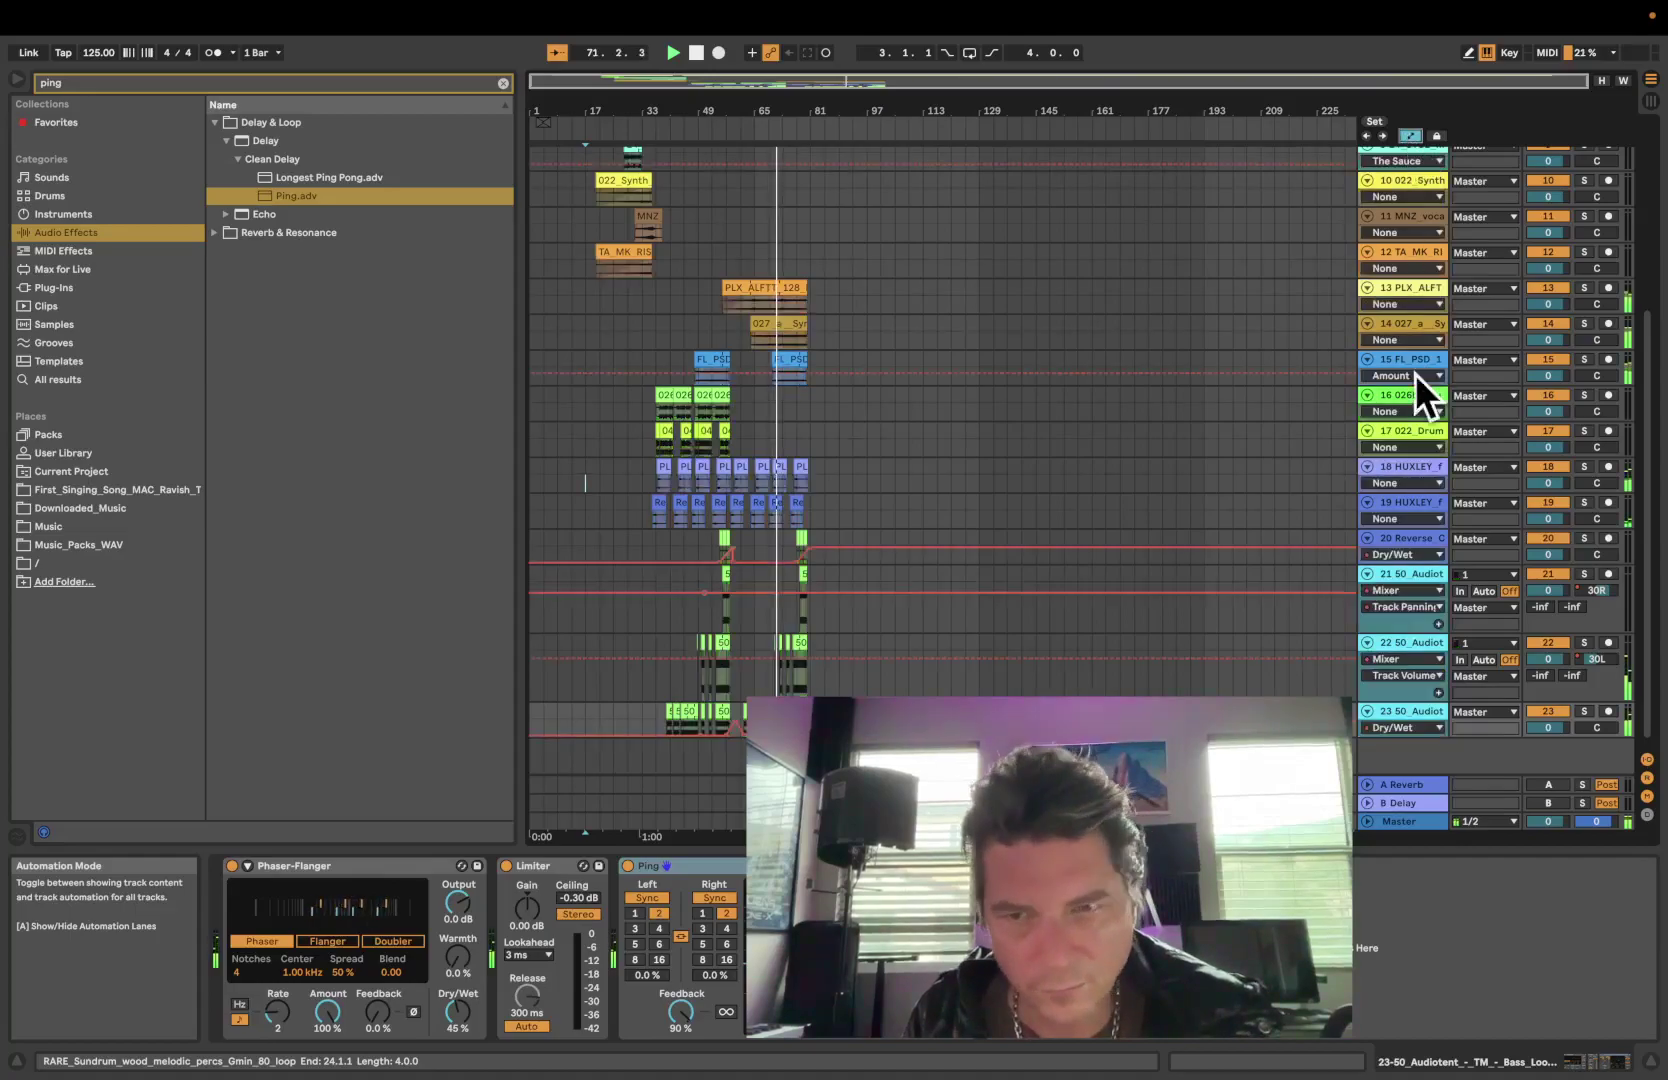
{"action": "left_click", "coordinate": [1412, 727]}
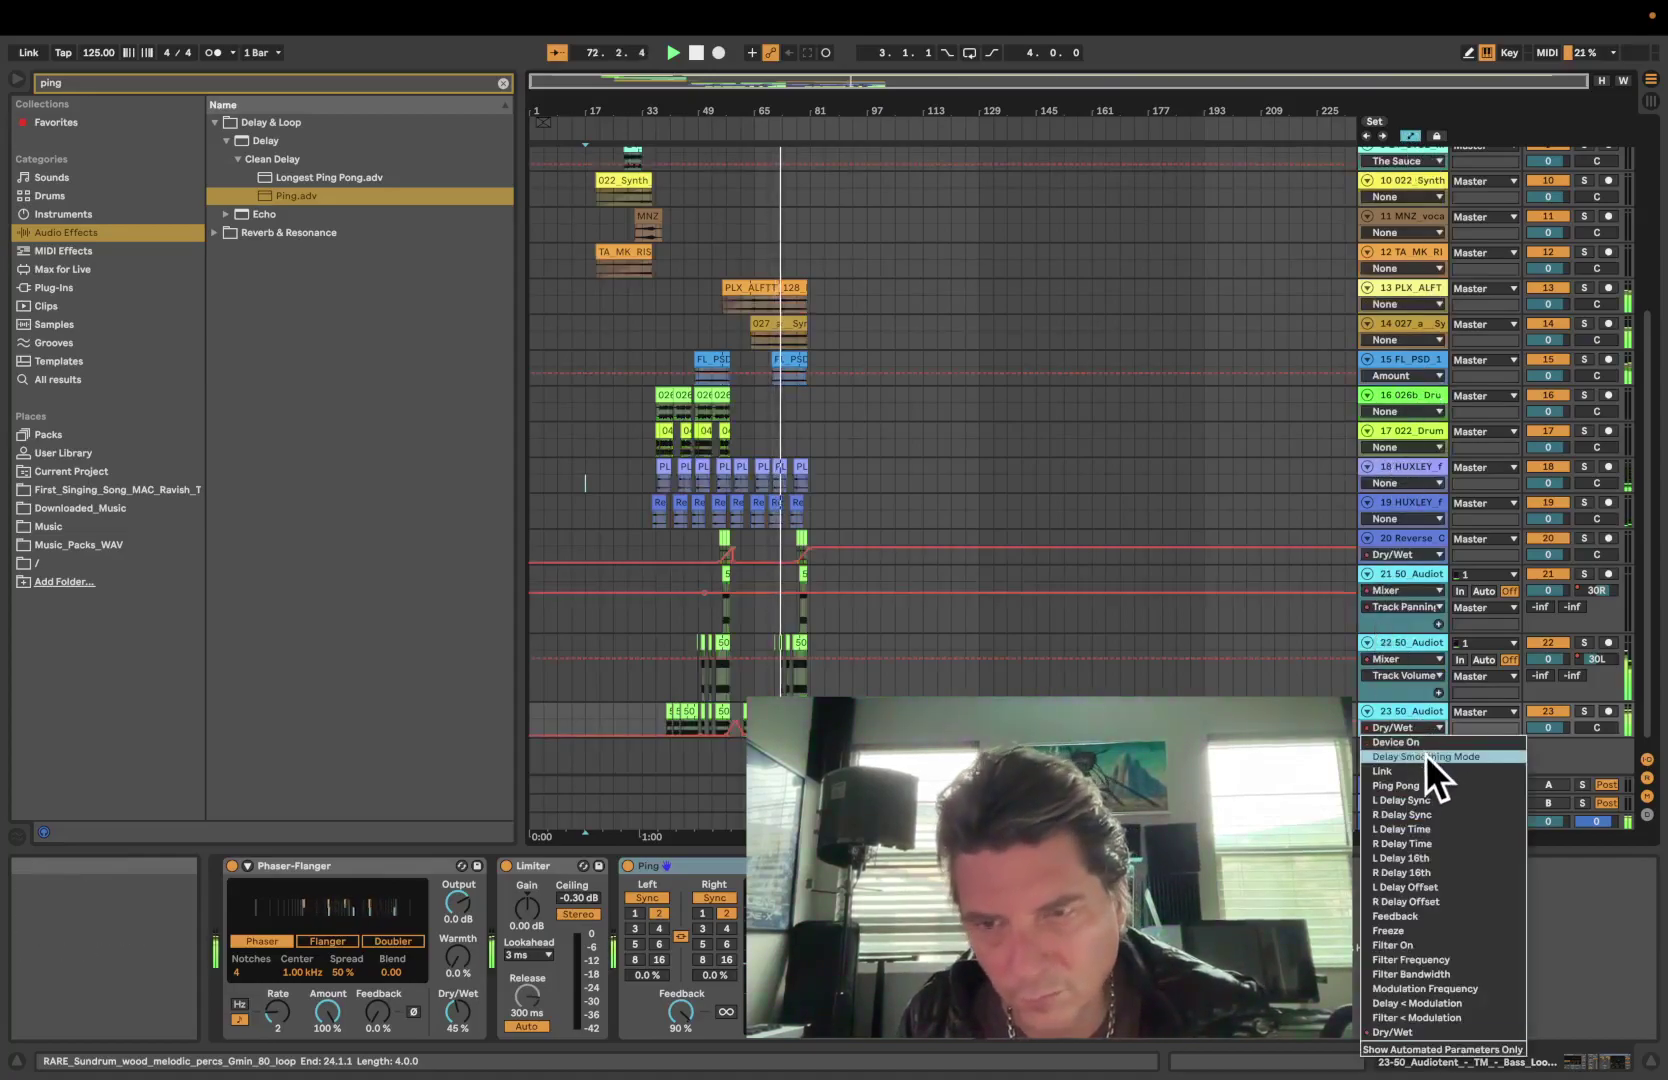
{"action": "left_click", "coordinate": [1402, 705]}
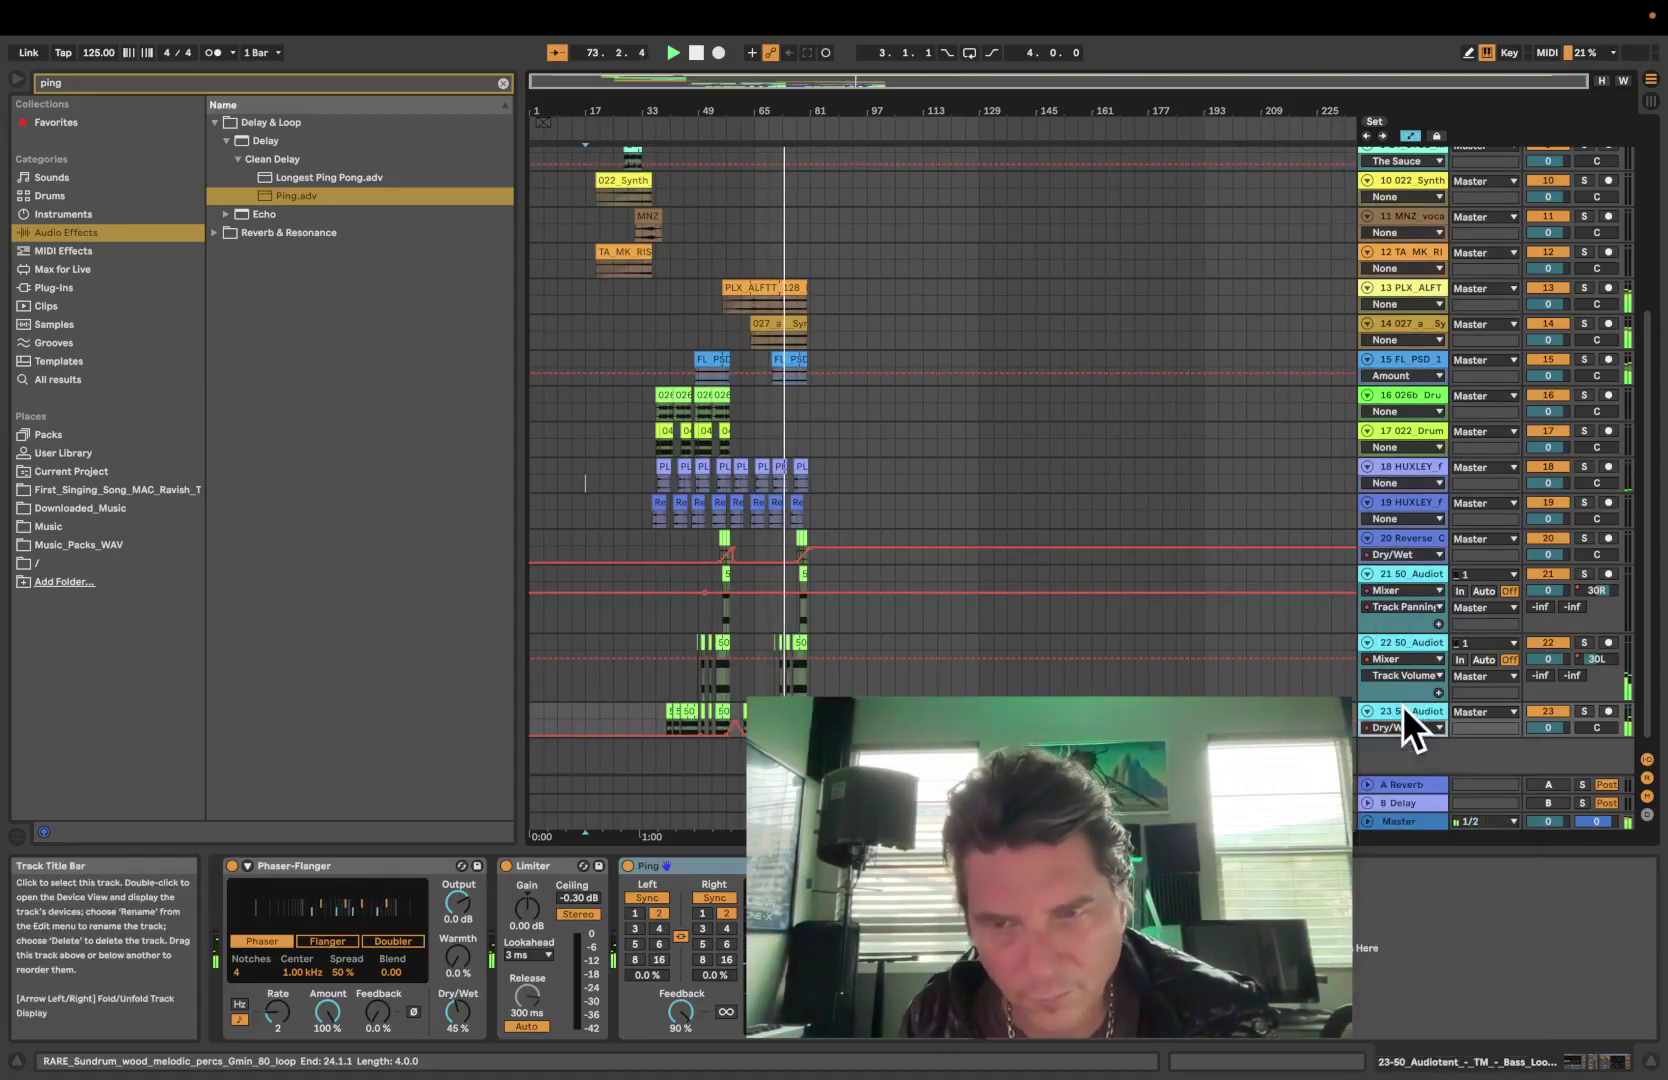
{"action": "left_click_drag", "start_coordinate": [1400, 738], "coordinate": [1401, 779]}
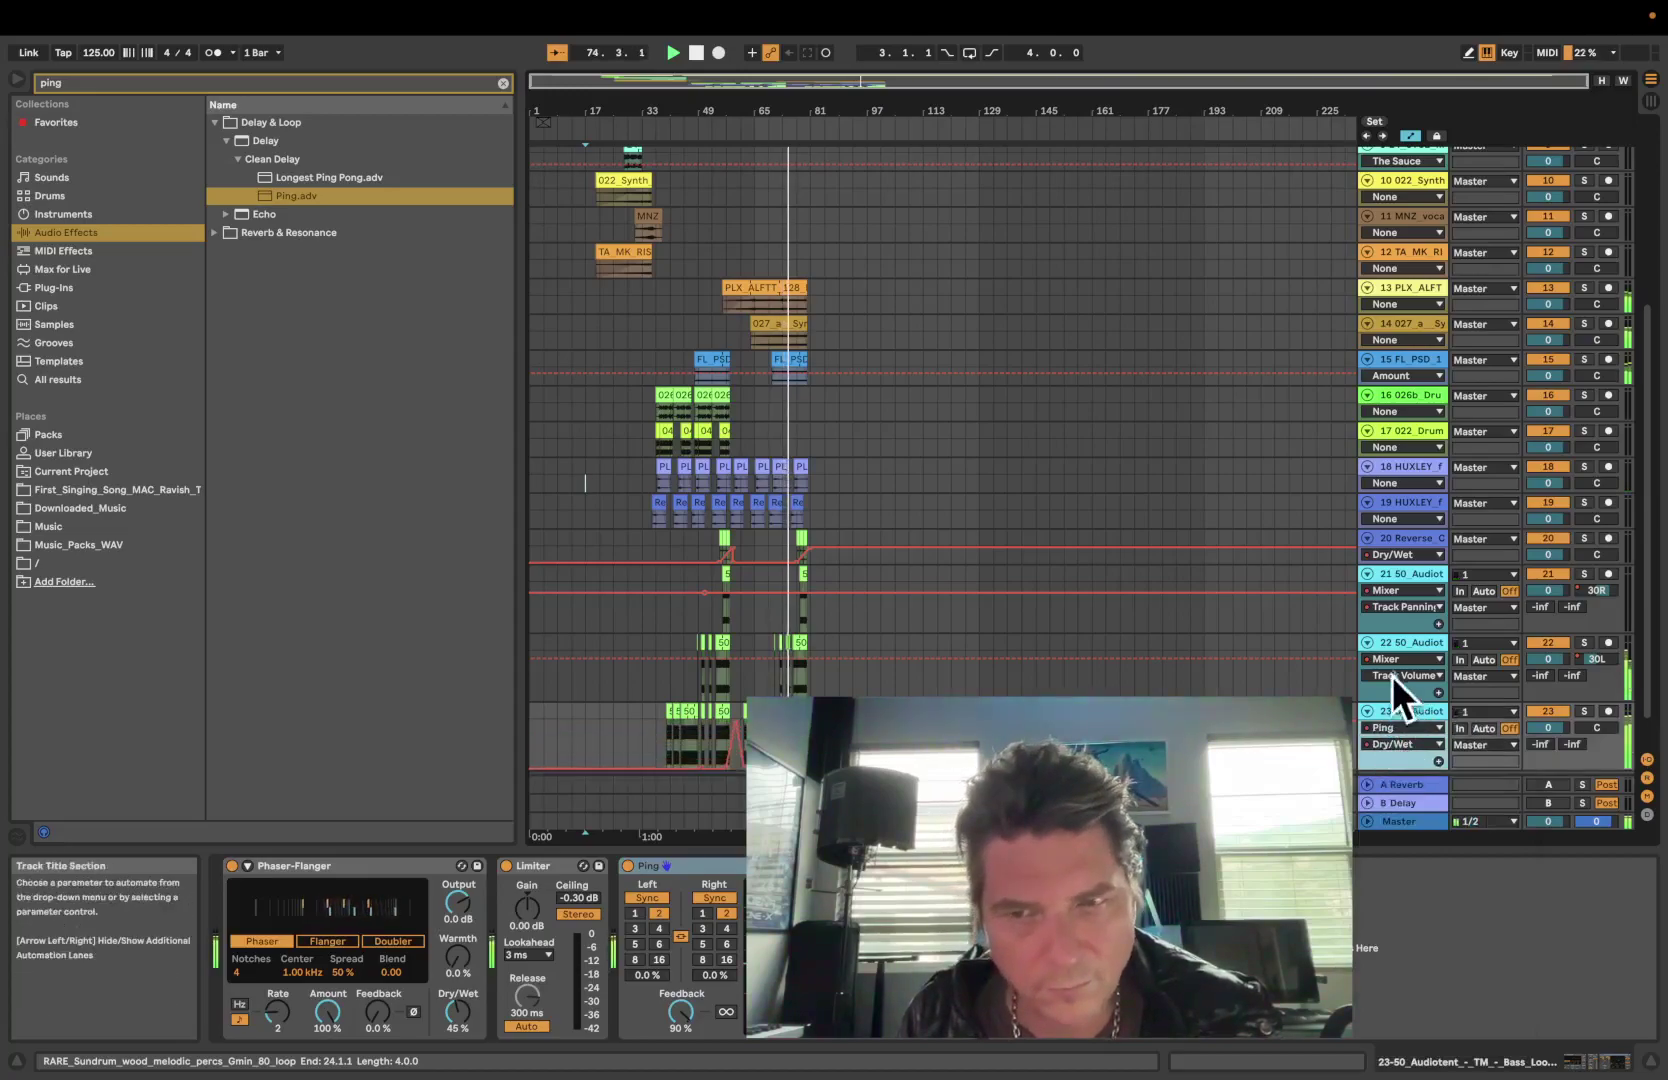
Switch track 23's automation lane from Ping Dry/Wet to the Mixer's A-Reverb send
{"action": "scroll", "coordinate": [1434, 600], "scroll_direction": "down", "scroll_amount": 2}
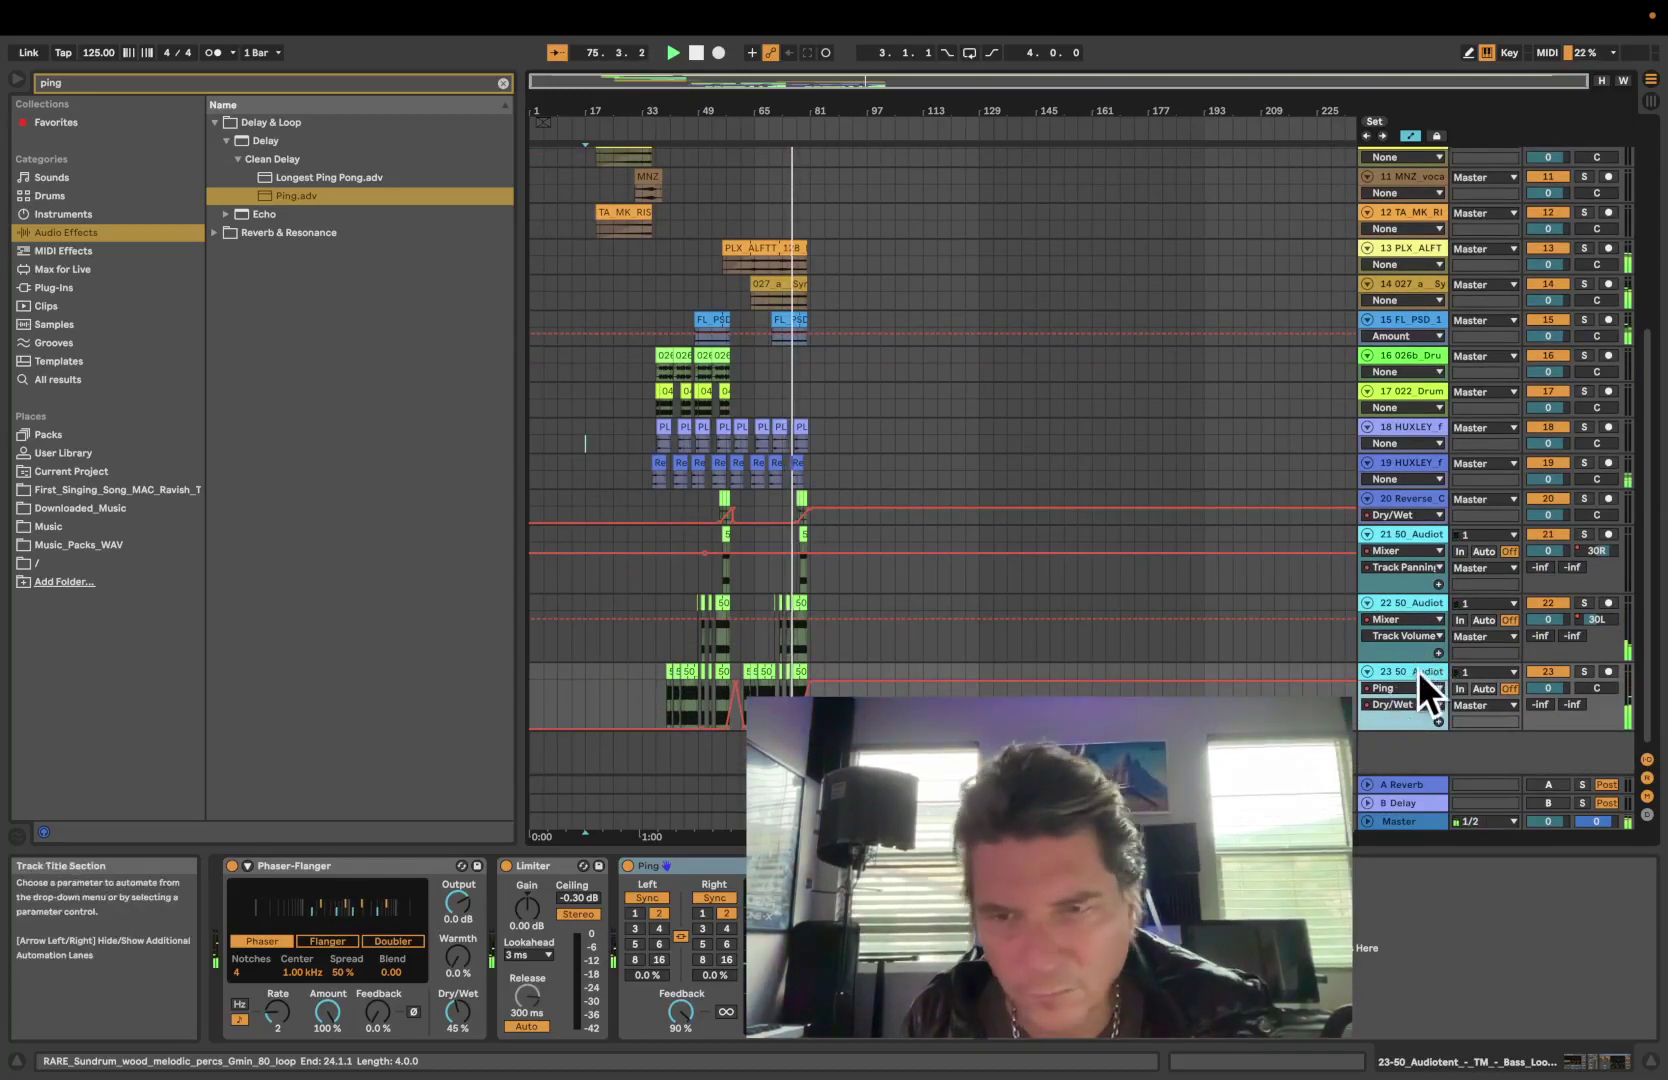
{"action": "left_click", "coordinate": [1410, 686]}
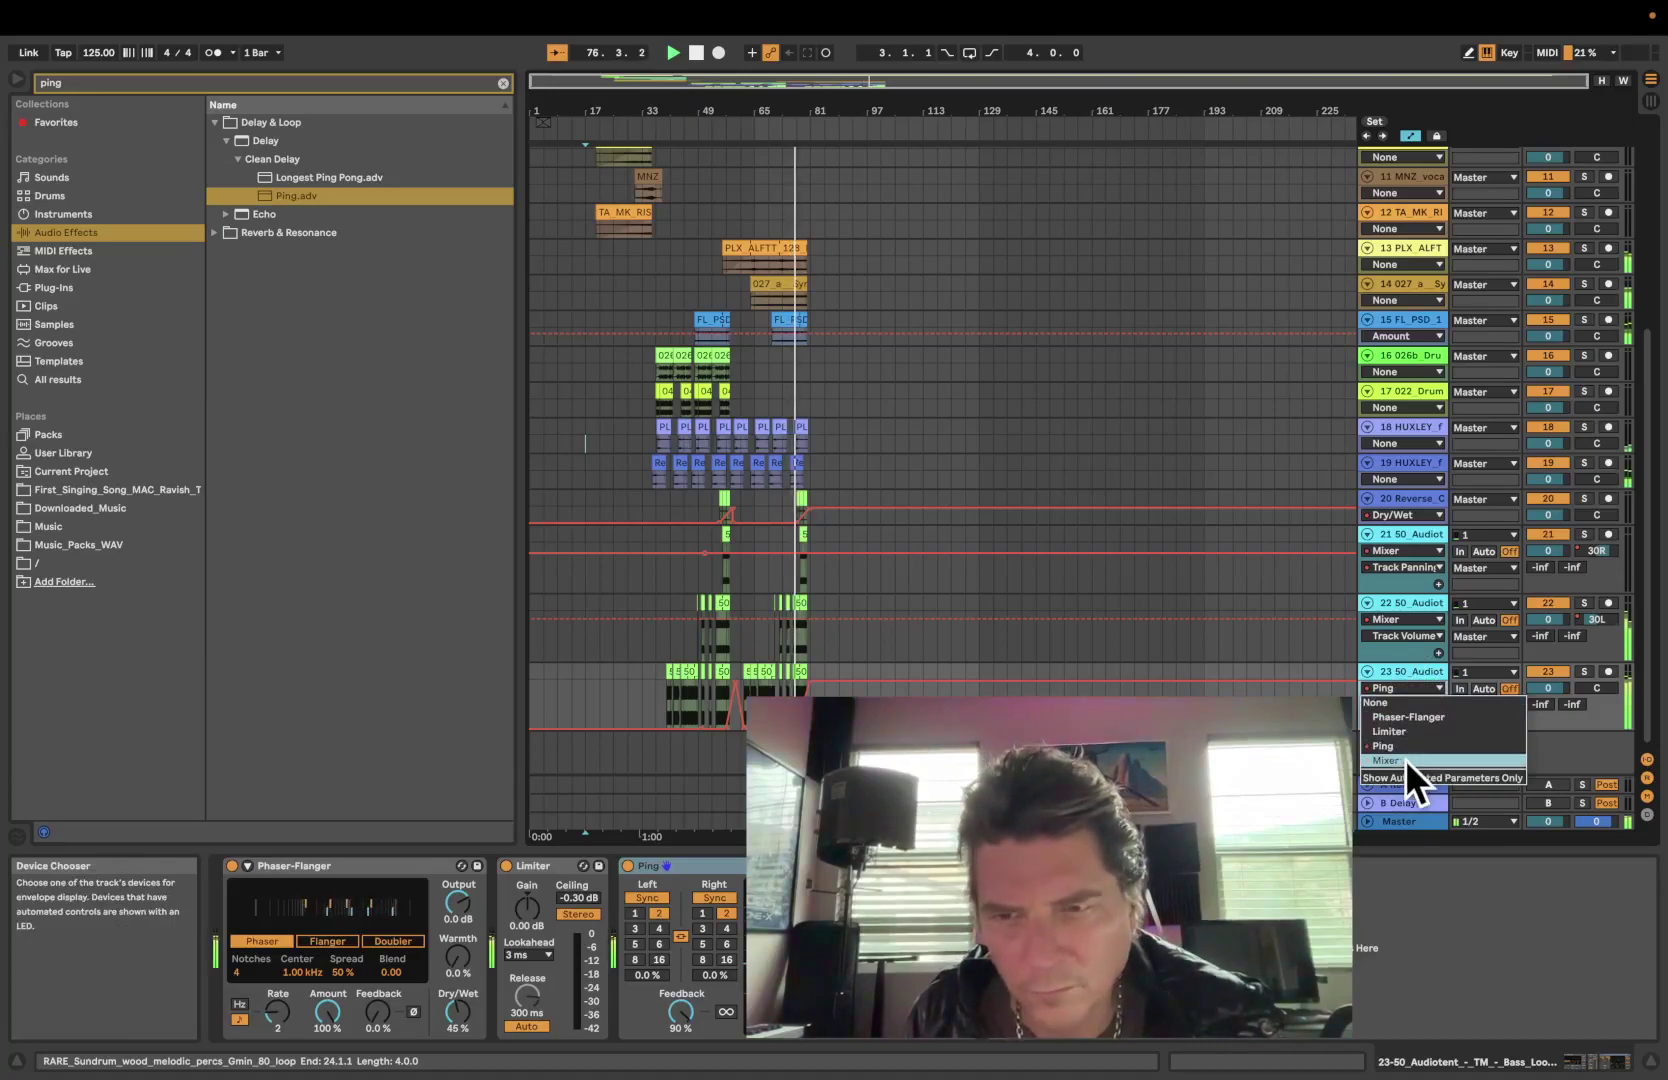
{"action": "left_click", "coordinate": [1407, 760]}
{"action": "left_click", "coordinate": [1415, 704]}
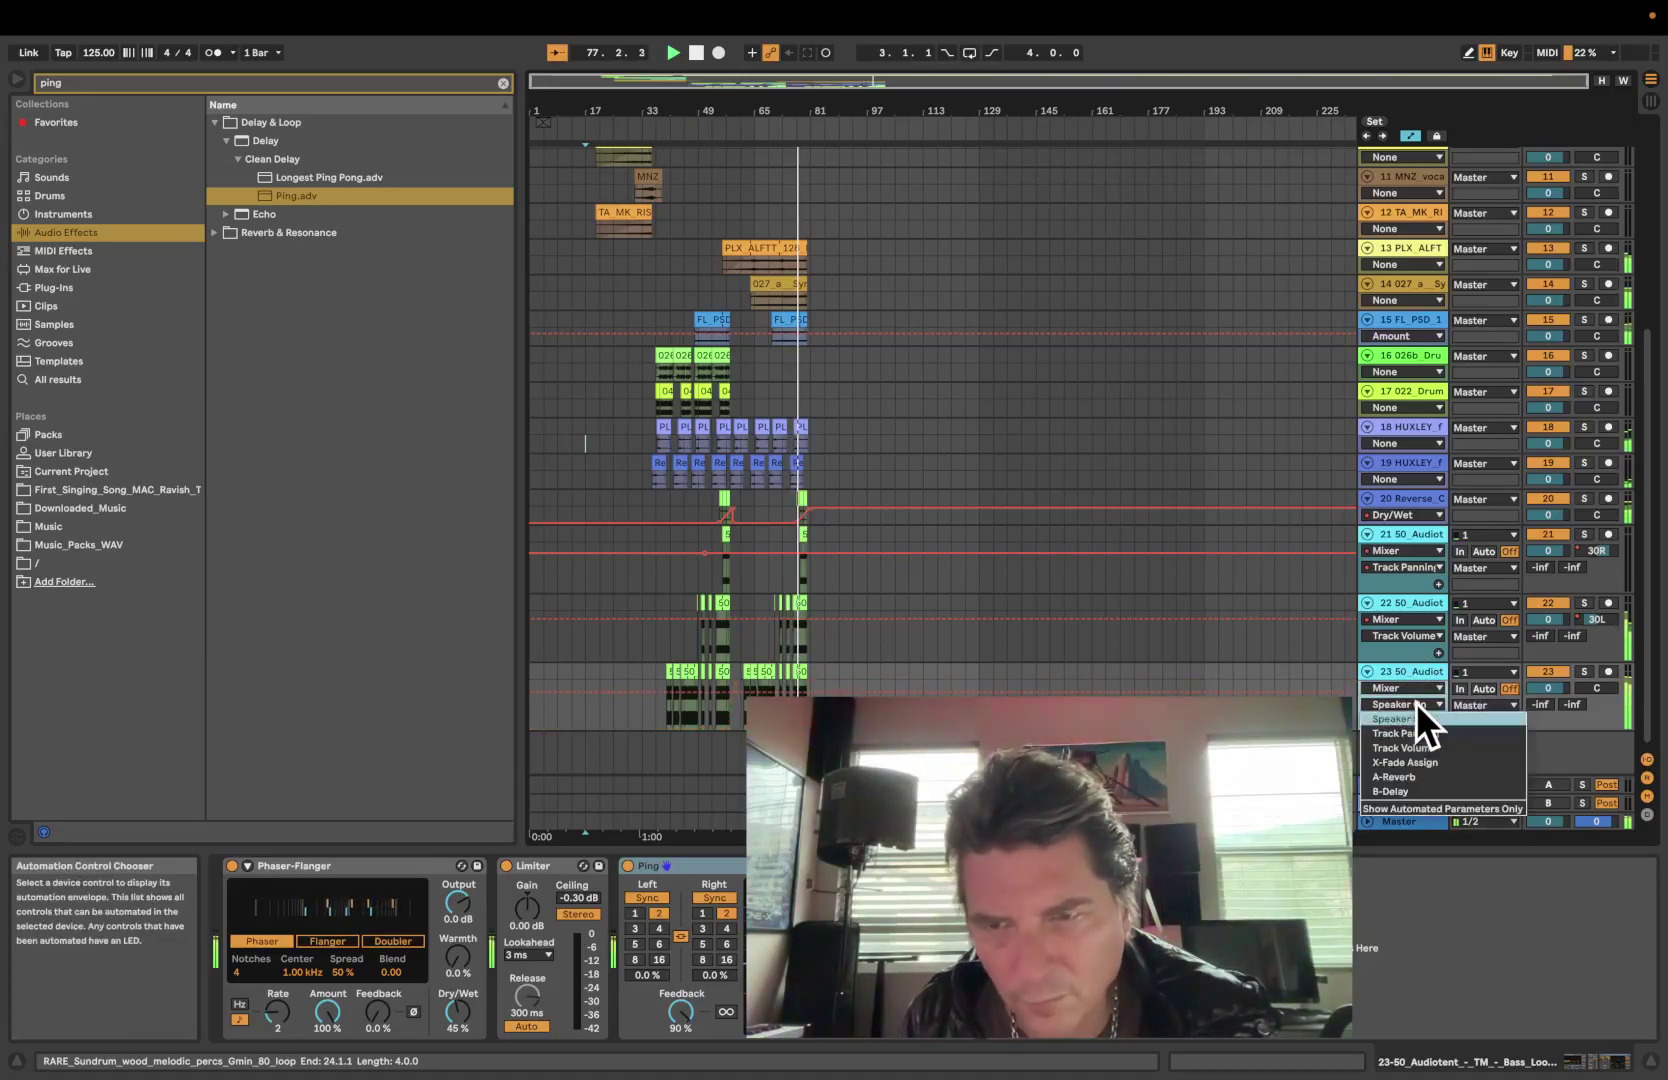
{"action": "left_click", "coordinate": [1430, 778]}
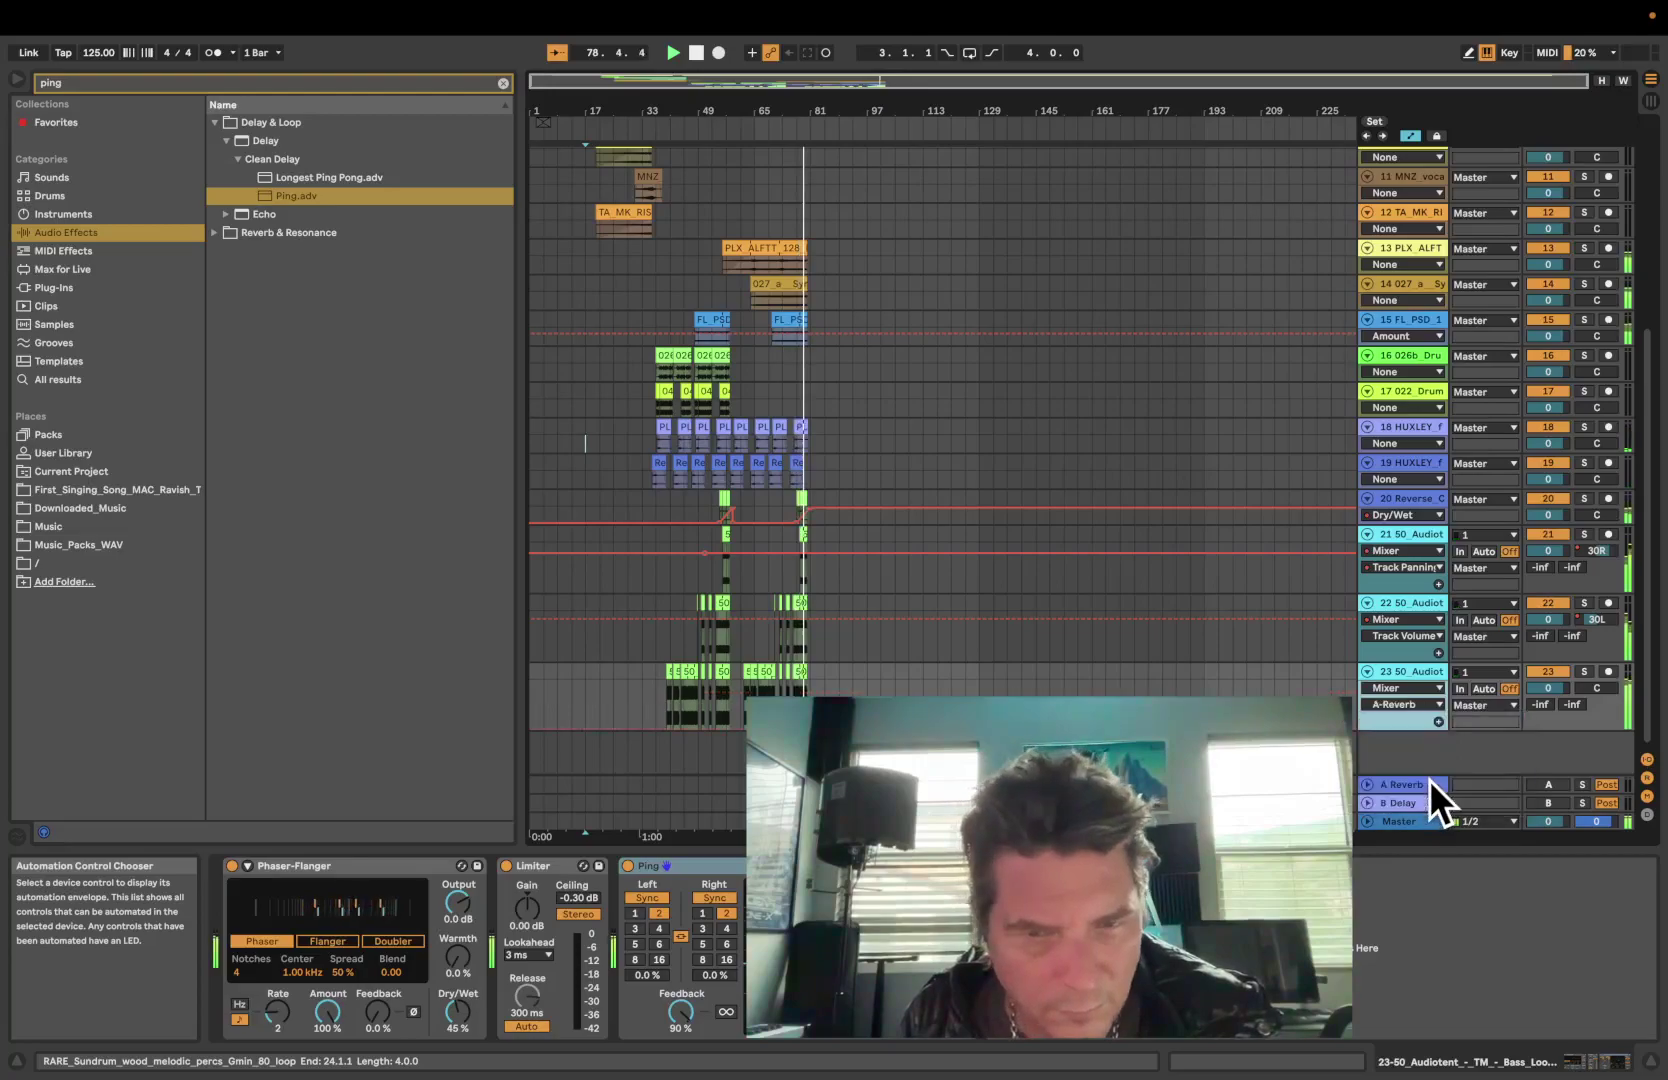
Draw A-Reverb send automation on track 23 that rises from bar 57 and falls after its peak, checking it by playing from bar 29
{"action": "left_click", "coordinate": [728, 728]}
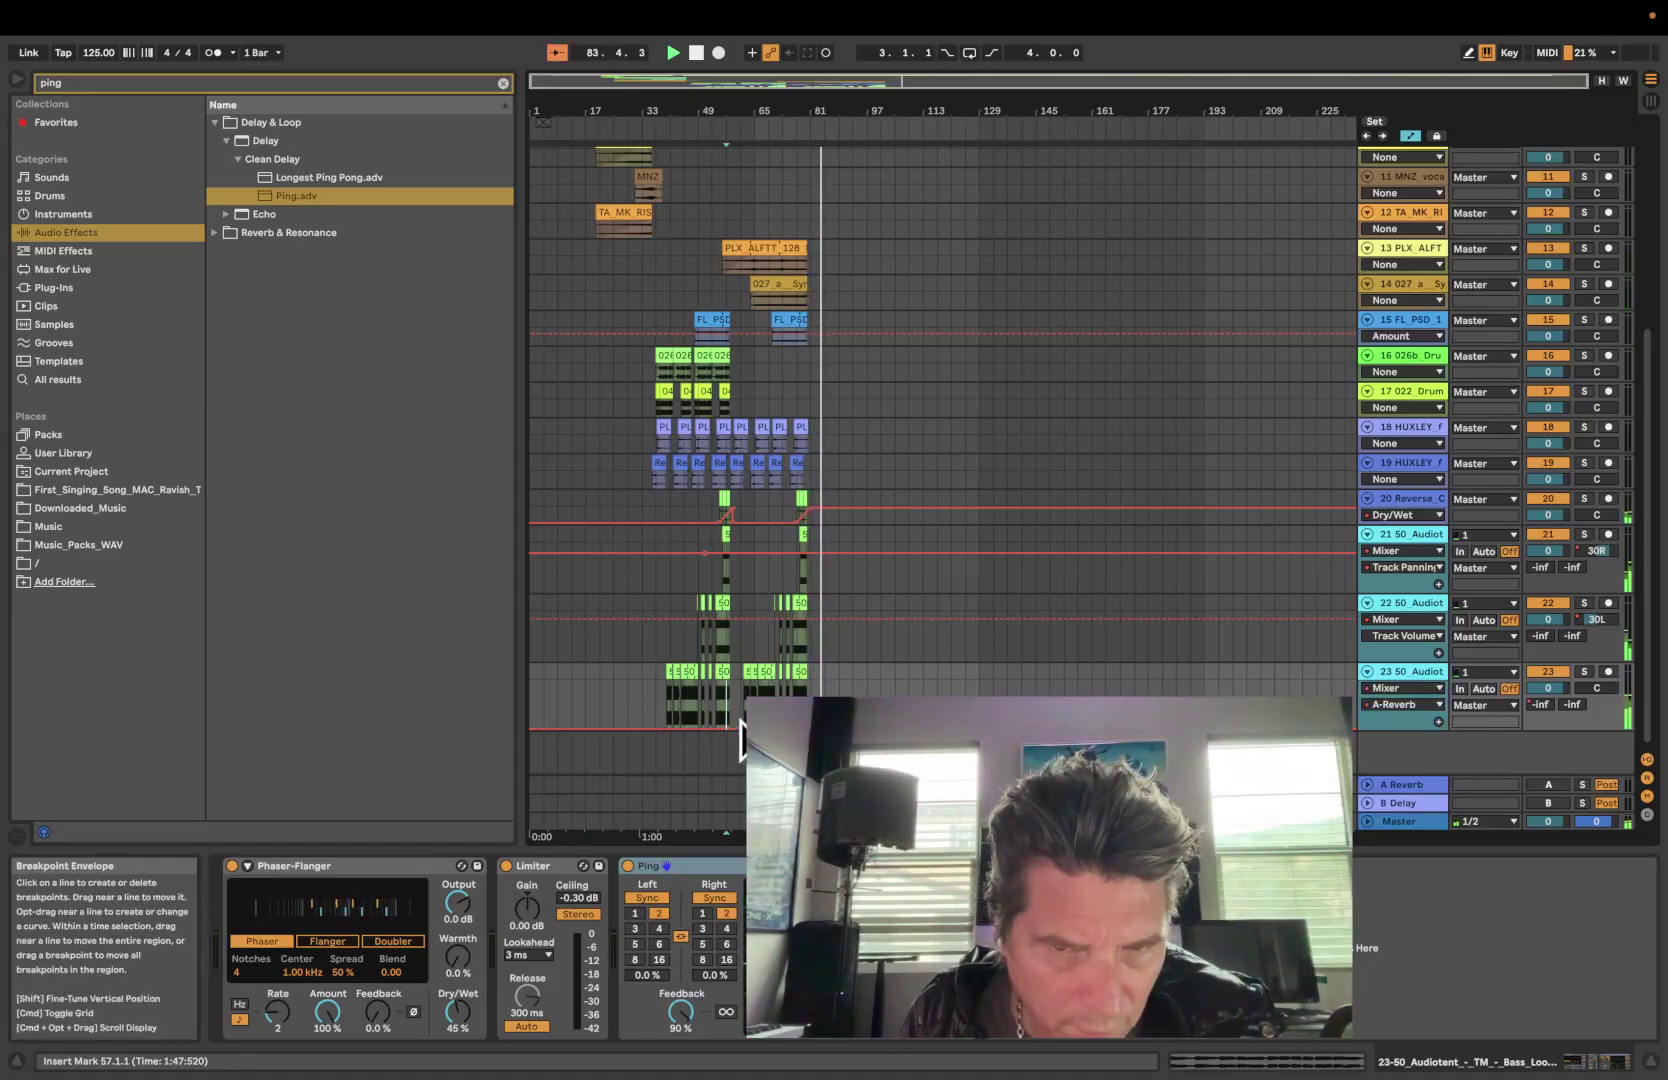
{"action": "left_click_drag", "start_coordinate": [741, 688], "coordinate": [741, 693]}
{"action": "left_click", "coordinate": [629, 683]}
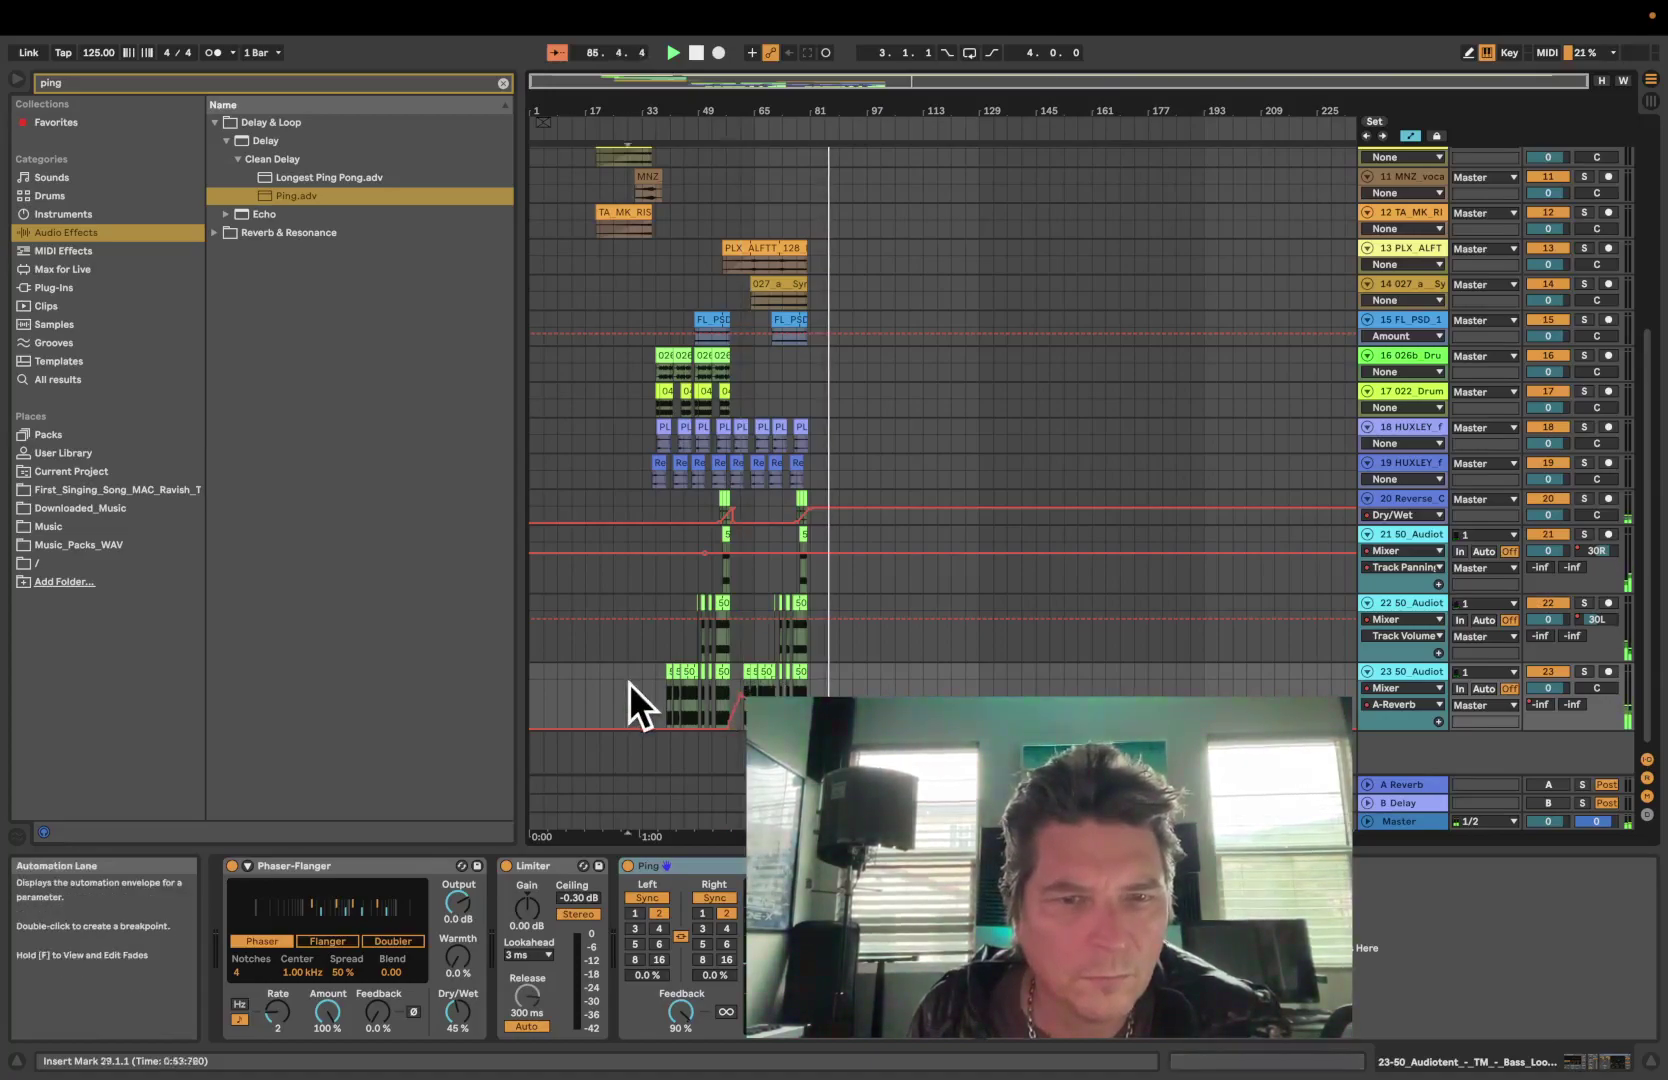
{"action": "key", "text": "space"}
{"action": "key", "text": "space"}
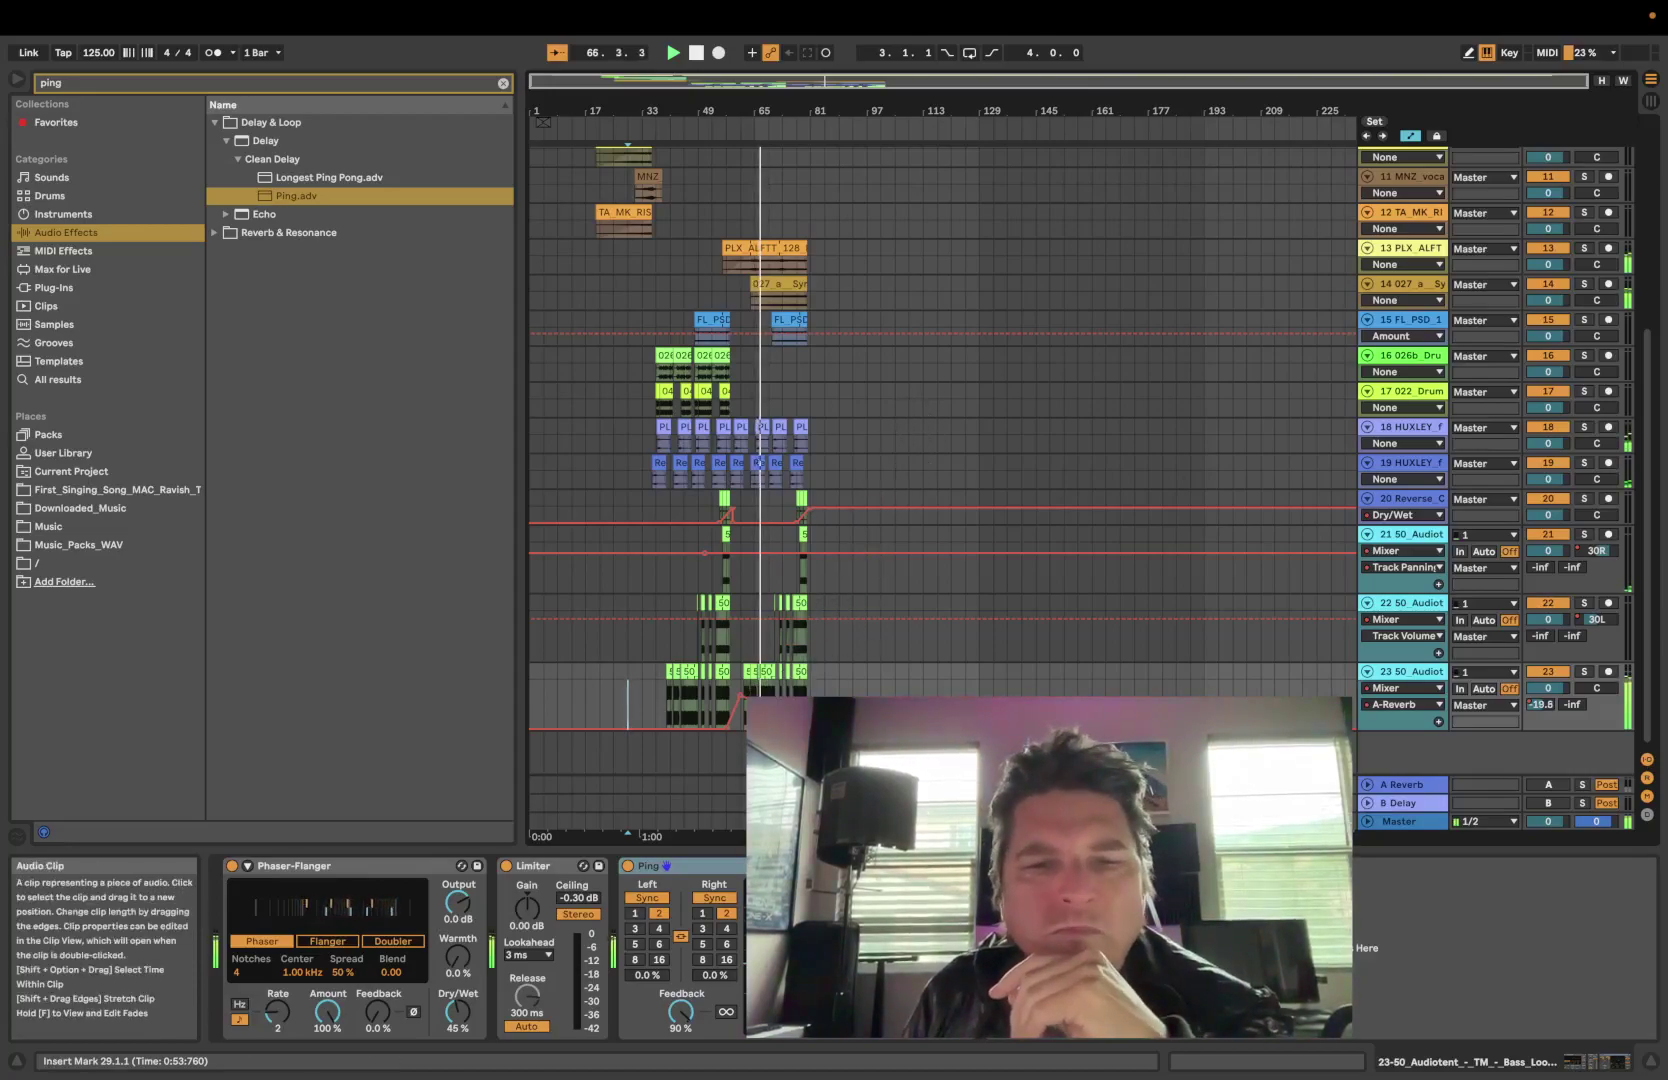
{"action": "left_click_drag", "start_coordinate": [740, 712], "coordinate": [741, 692]}
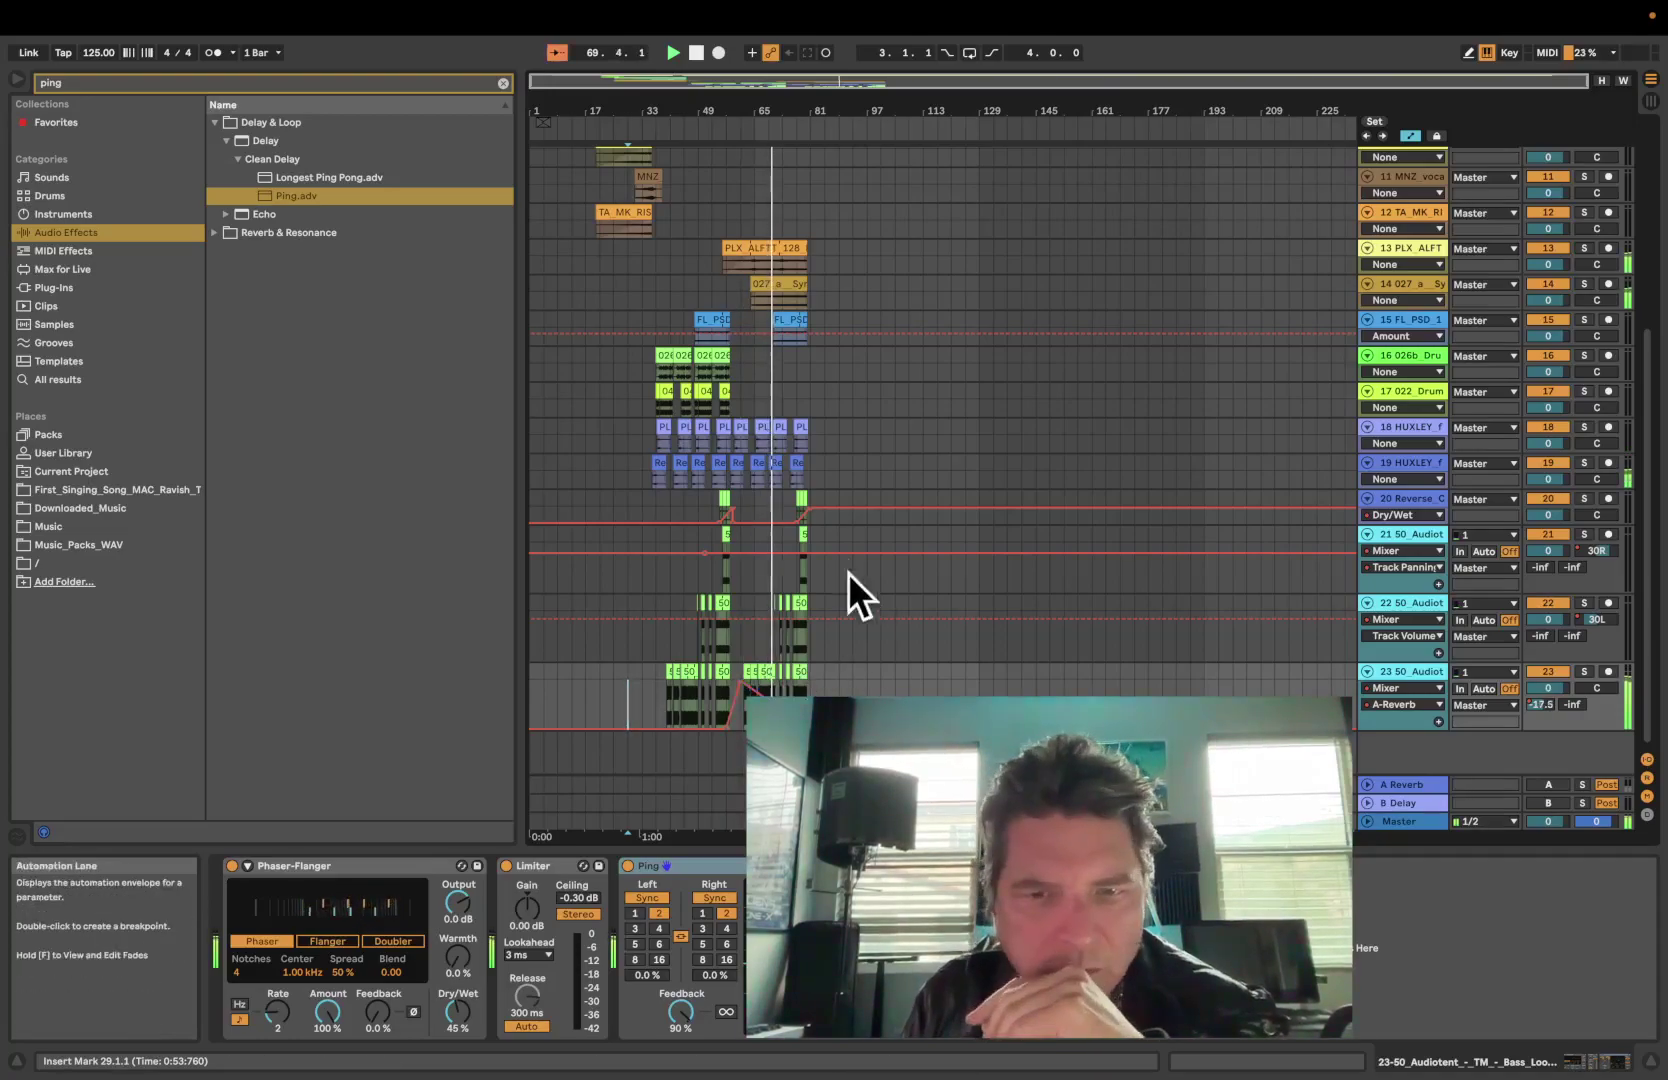
Search the browser for "orb" and add the AUv2 Orbitron plug-in to track 23
{"action": "left_click", "coordinate": [194, 86]}
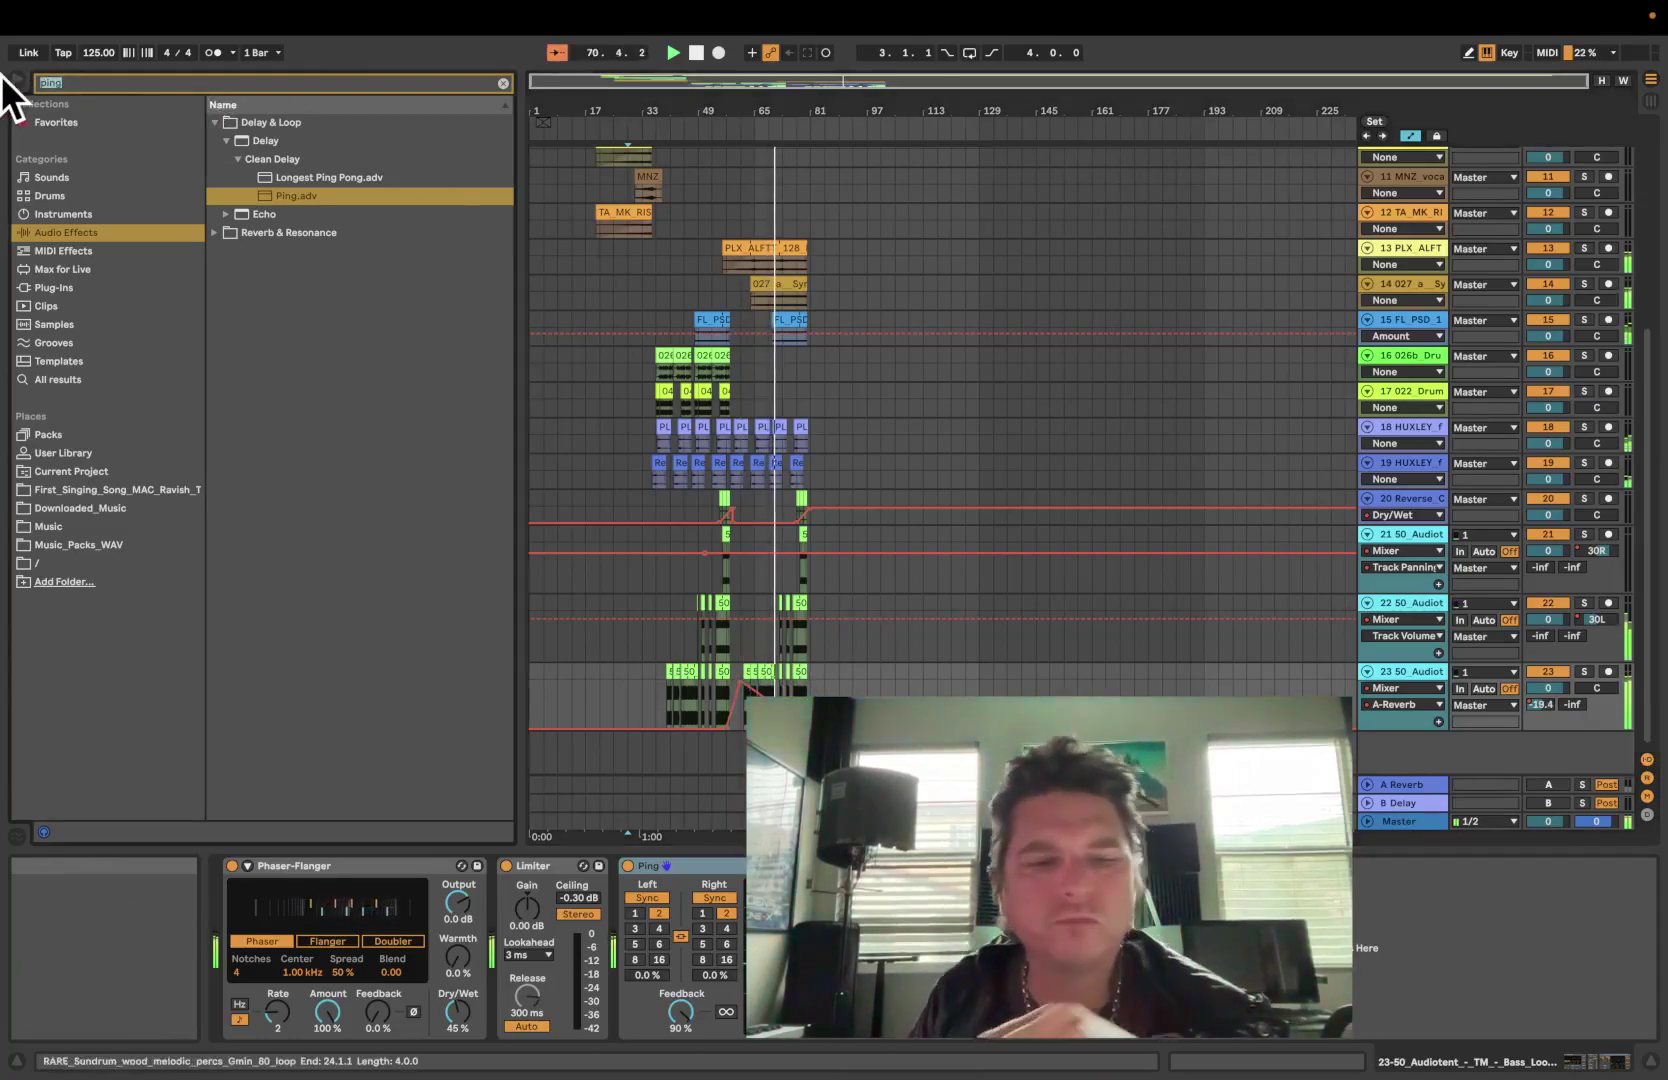
{"action": "type", "text": "o"}
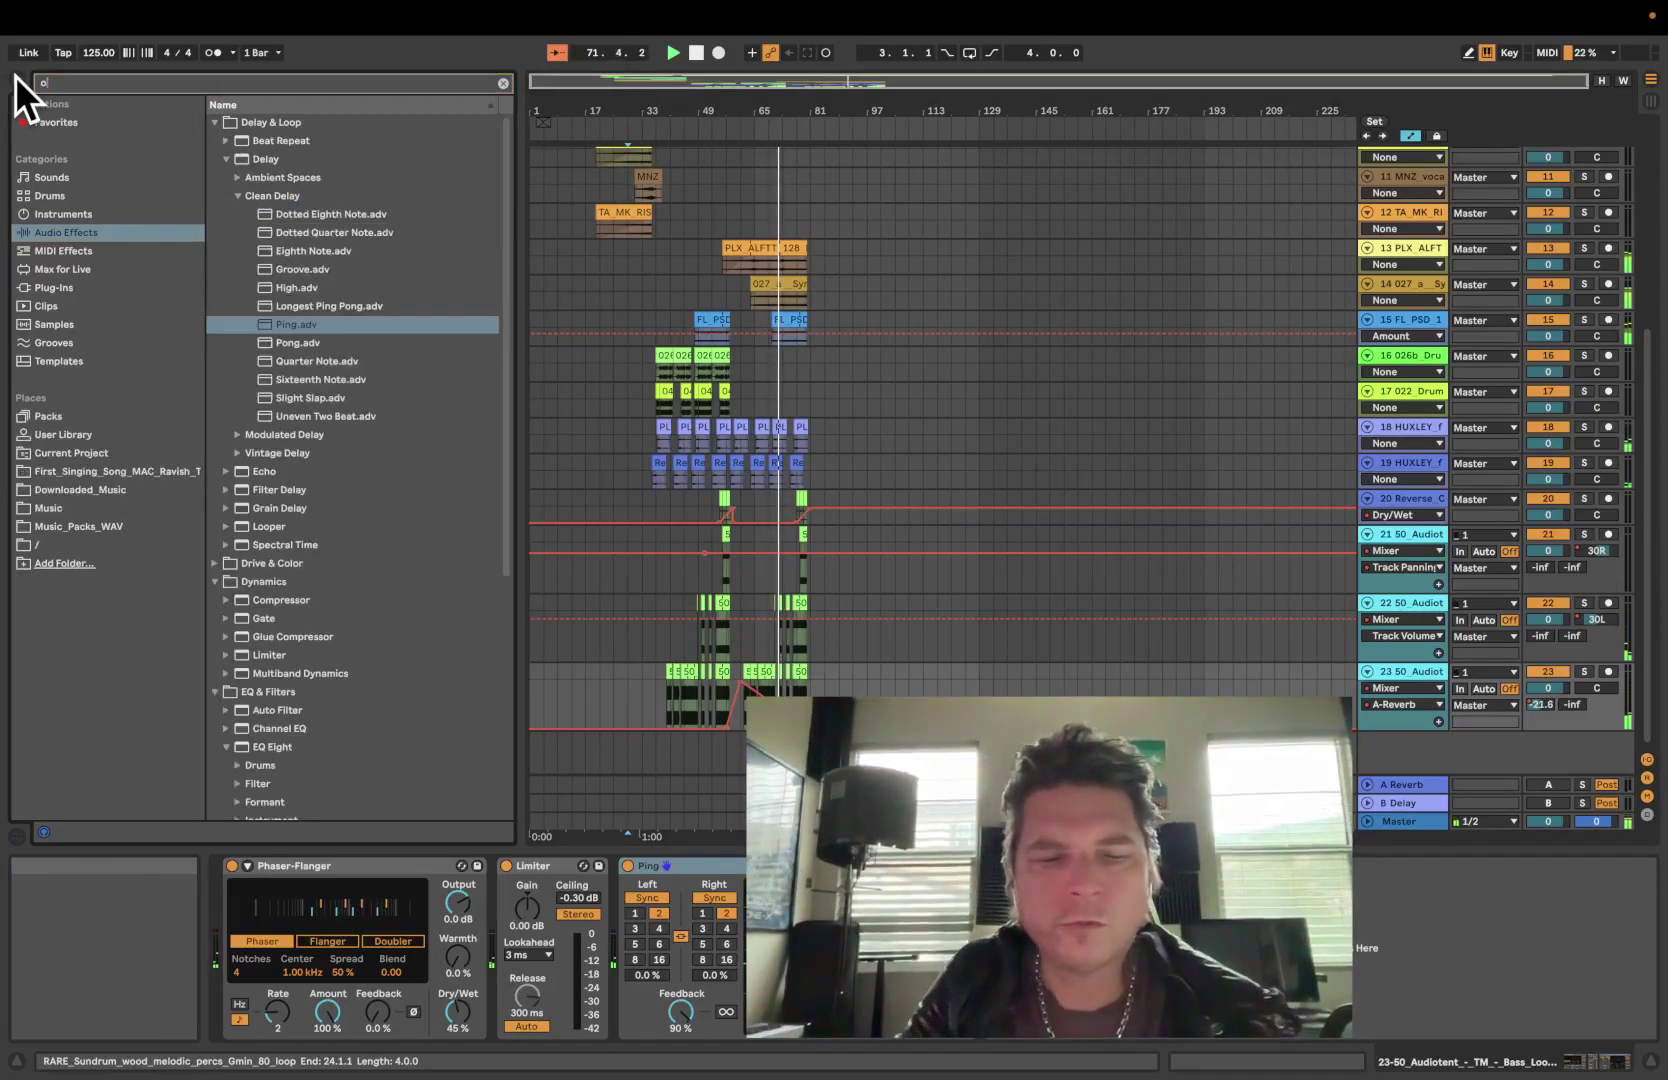
{"action": "type", "text": "rb"}
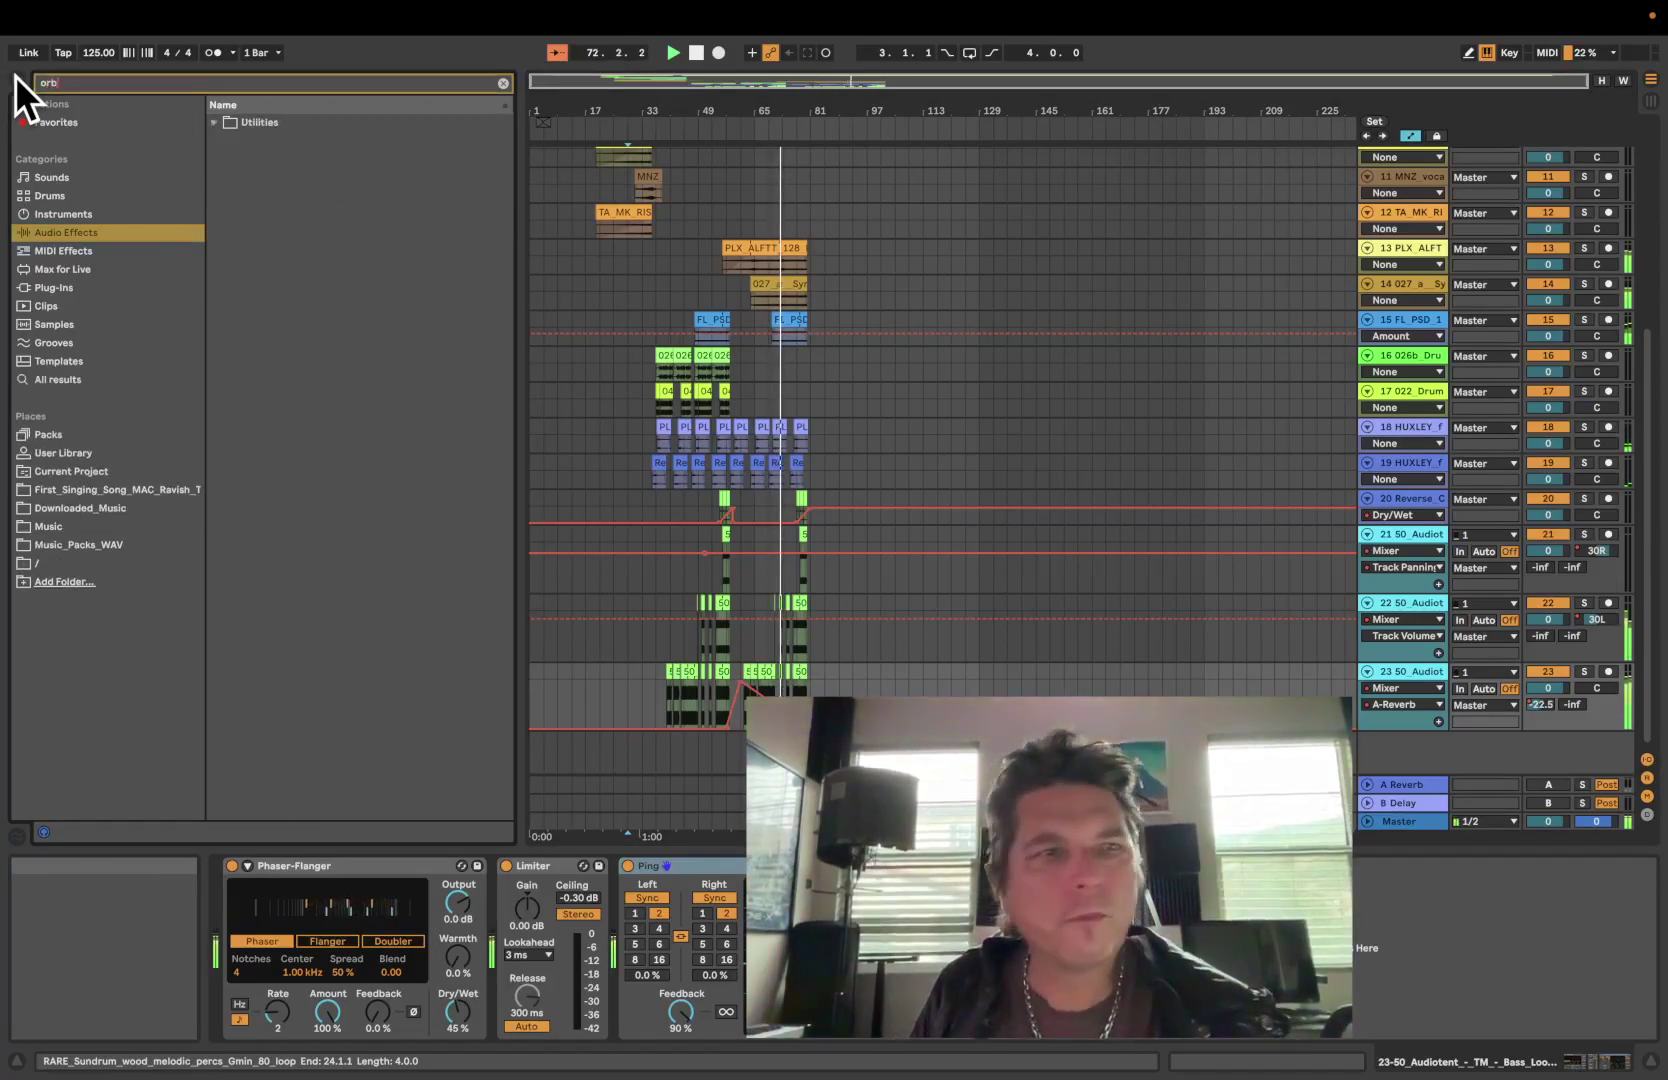
{"action": "left_click", "coordinate": [214, 122]}
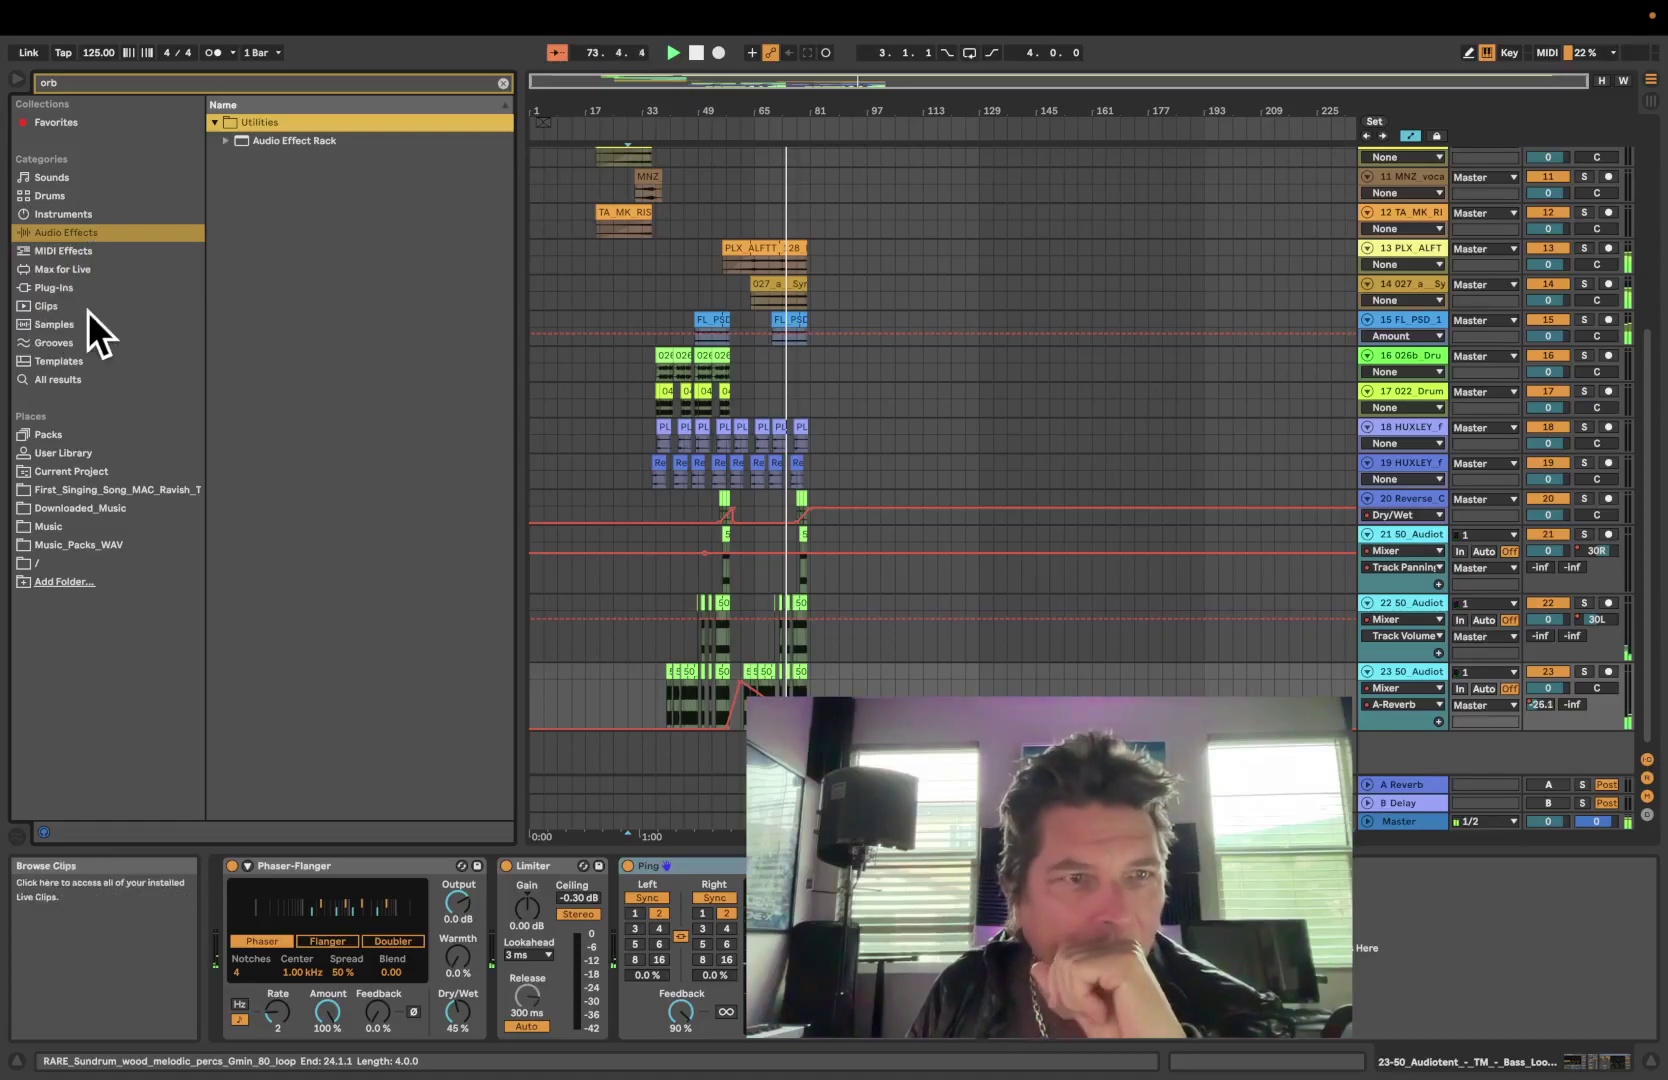
{"action": "left_click", "coordinate": [64, 287]}
{"action": "left_click_drag", "start_coordinate": [265, 159], "coordinate": [672, 695]}
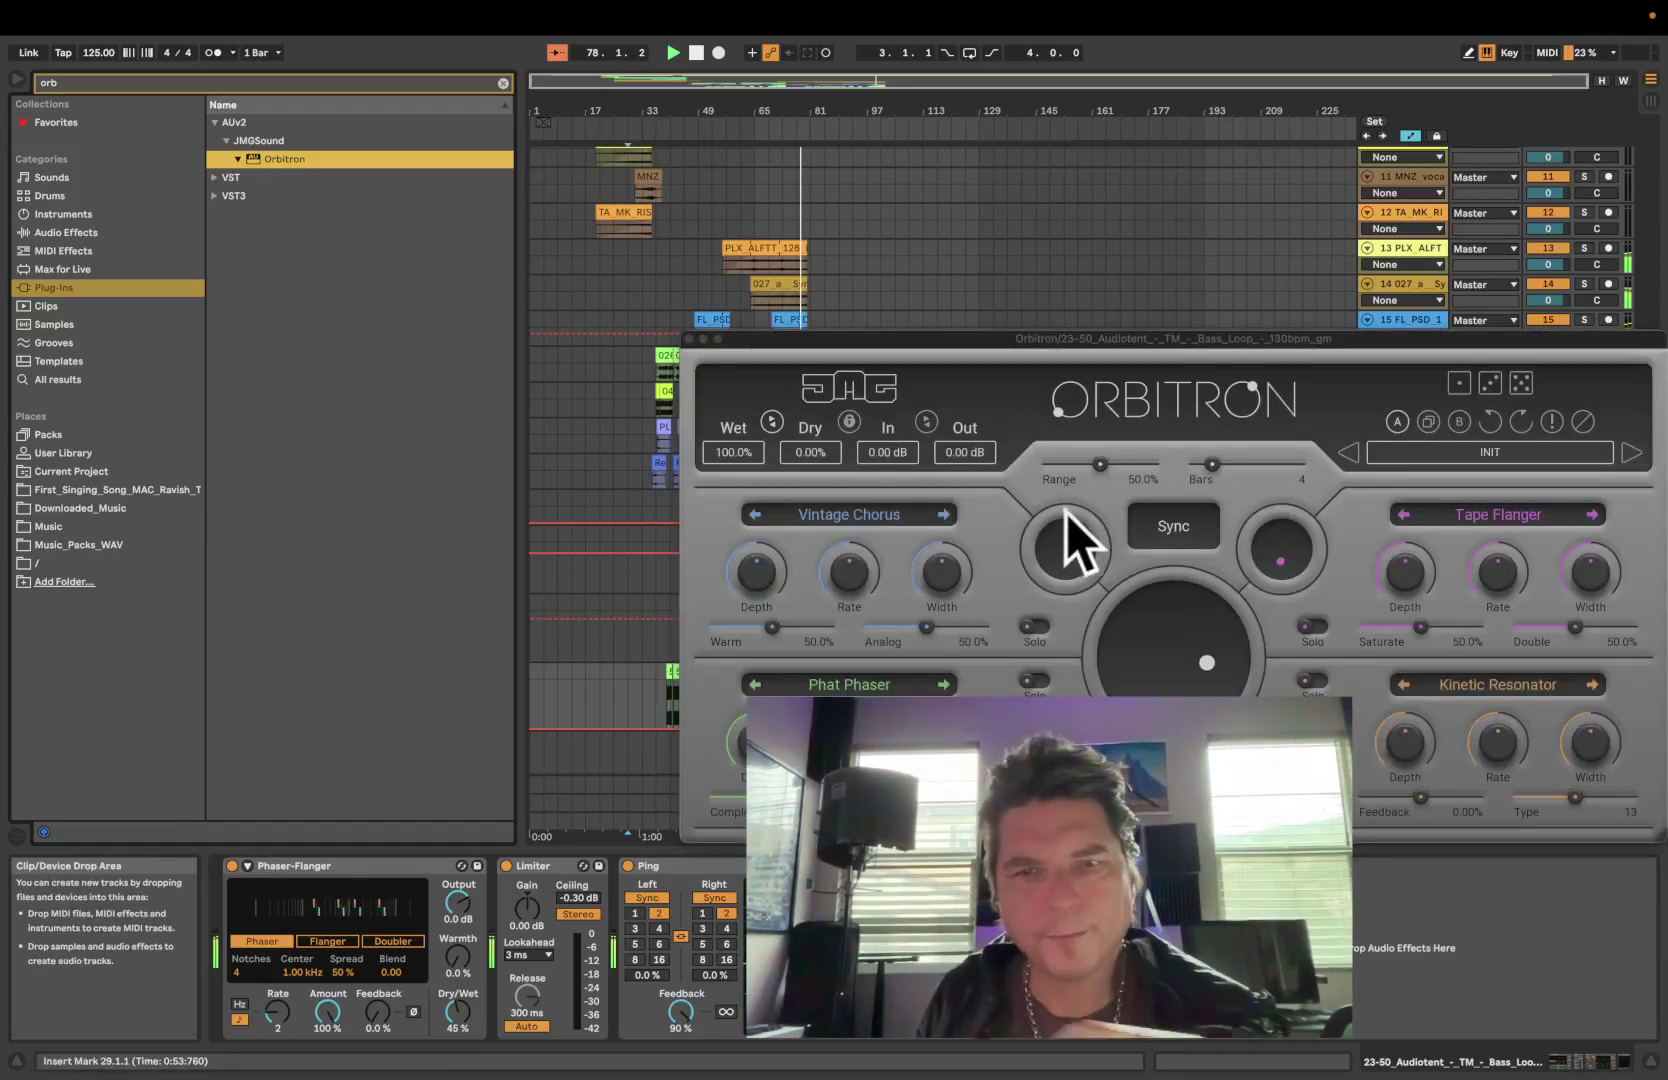
Set Orbitron's movement mode to Random and replace Vintage Chorus with Super Chorus
{"action": "left_click", "coordinate": [1175, 523]}
{"action": "left_click", "coordinate": [1212, 561]}
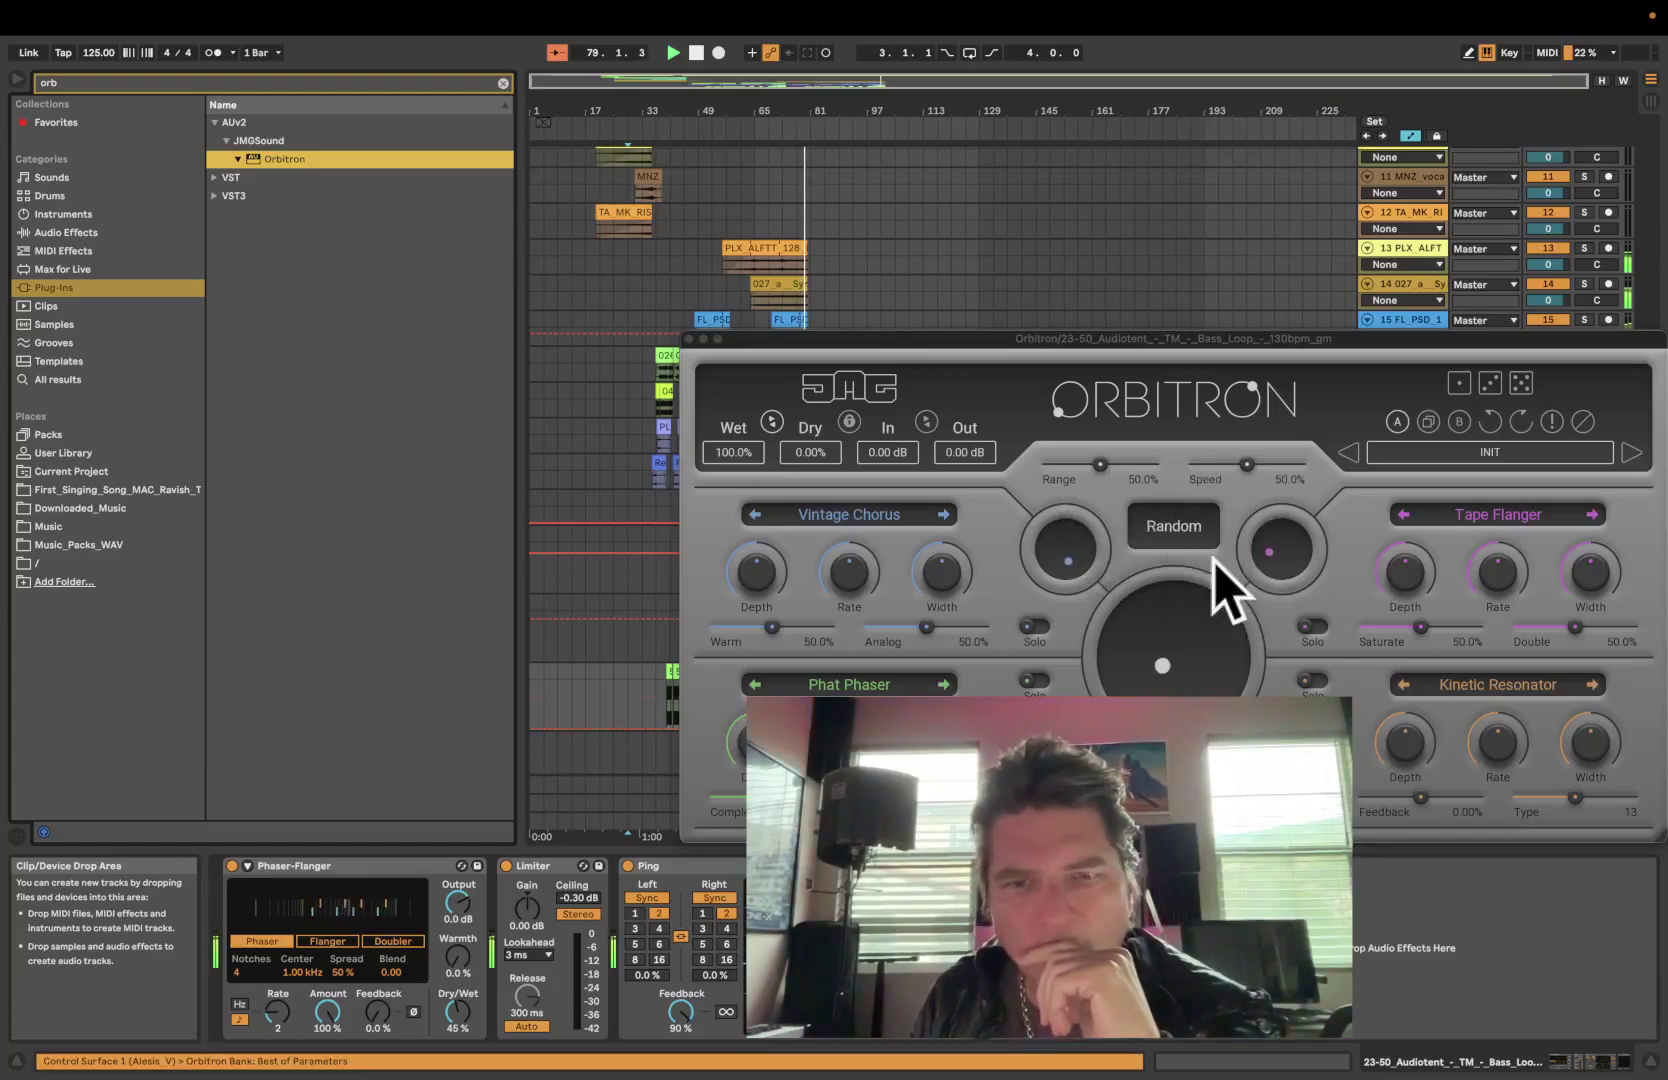
{"action": "left_click", "coordinate": [892, 514]}
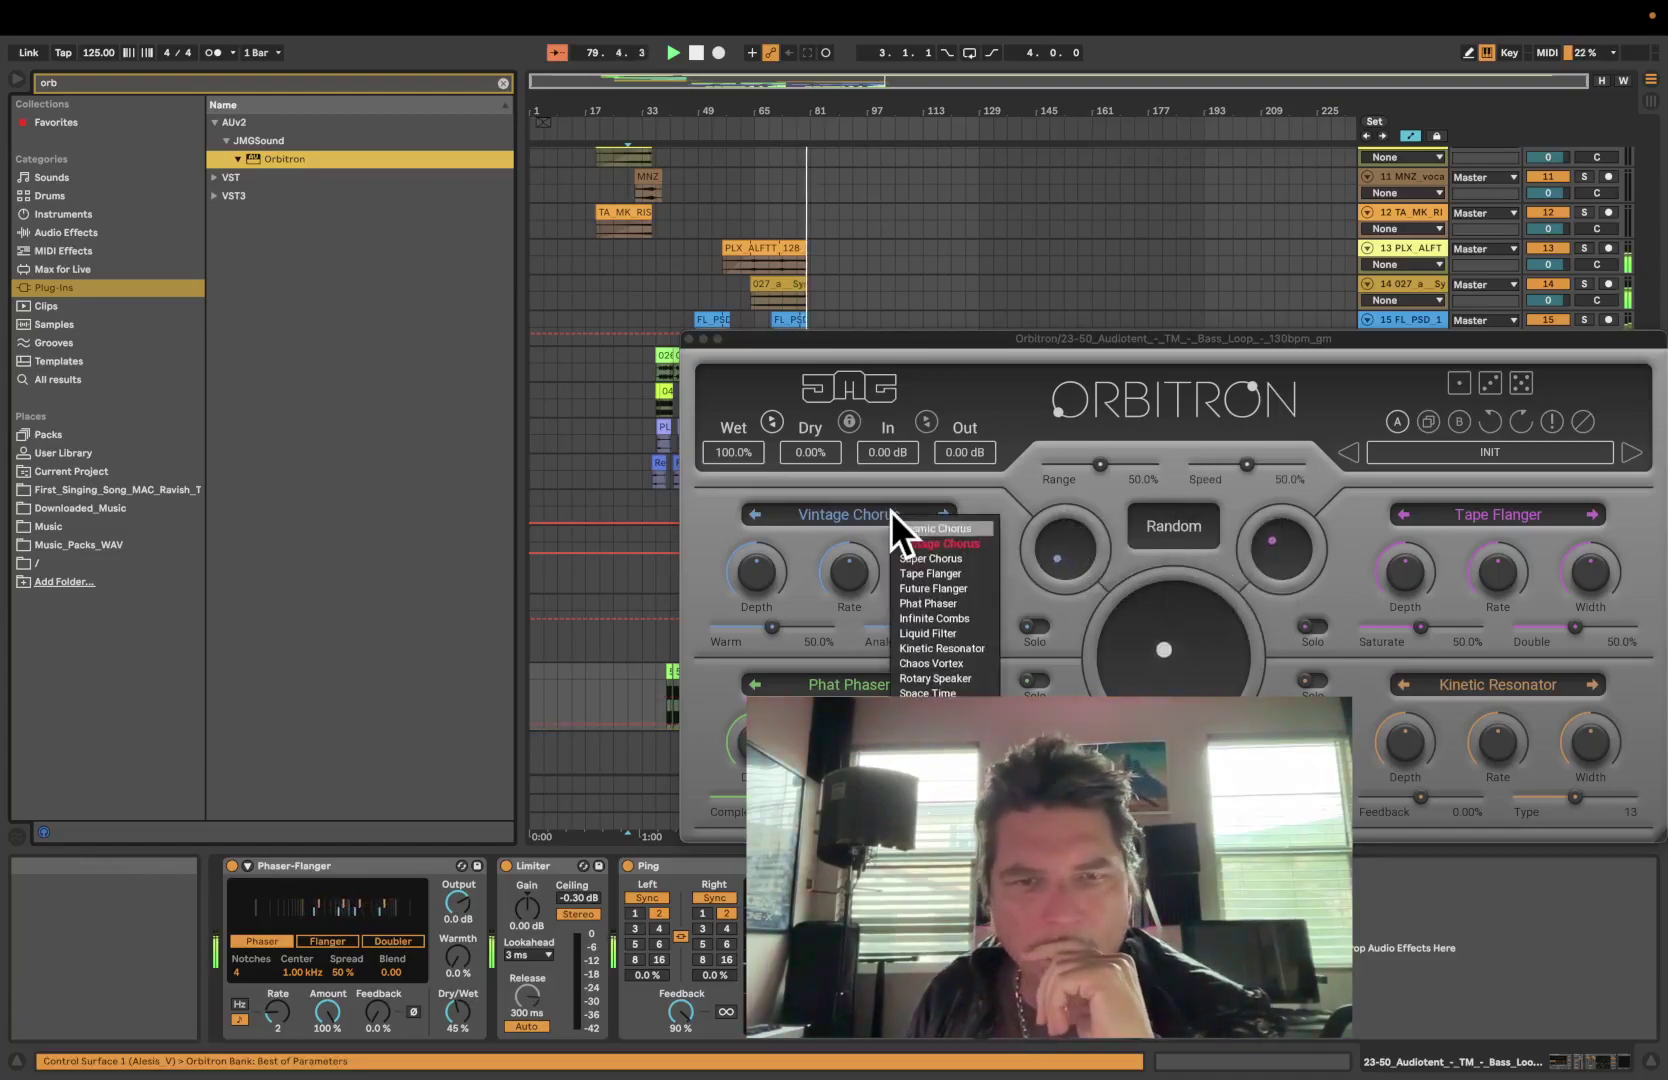
{"action": "left_click", "coordinate": [962, 565]}
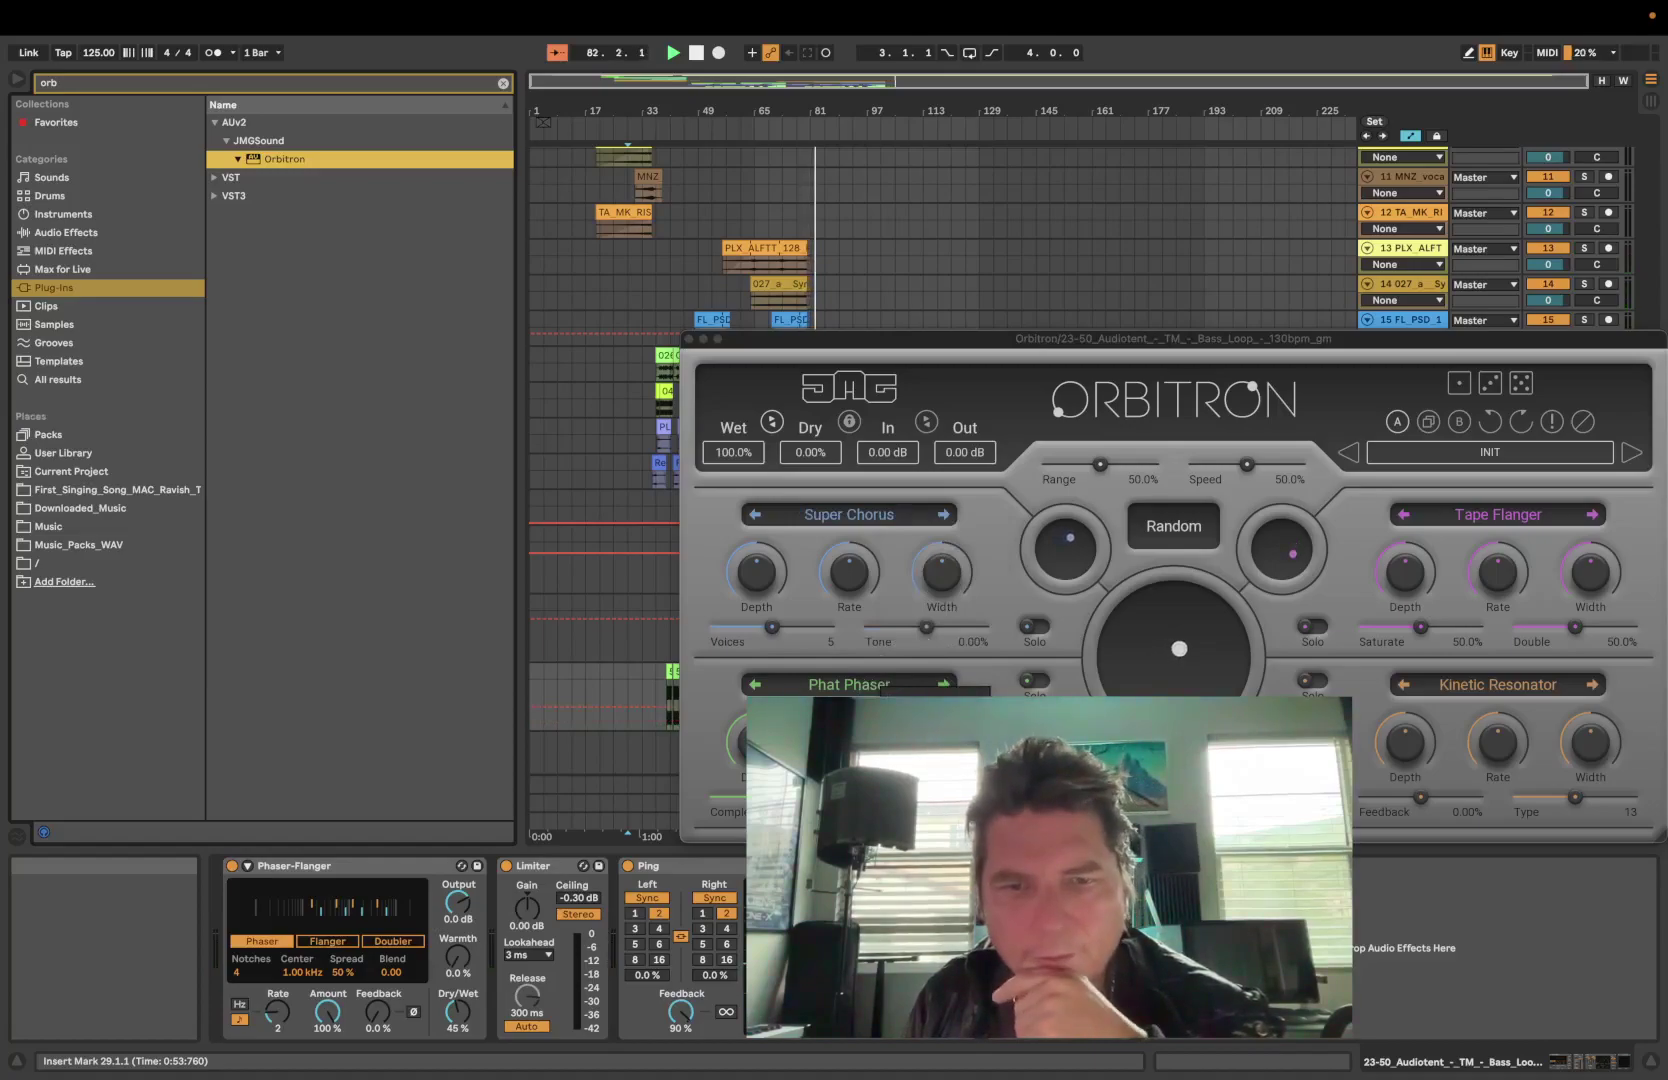
Replace Orbitron's Phat Phaser with Infinite Combs, Kinetic Resonator with Space Time, and Tape Flanger with Chaos Vortex
{"action": "left_click", "coordinate": [858, 798]}
{"action": "left_click", "coordinate": [1456, 697]}
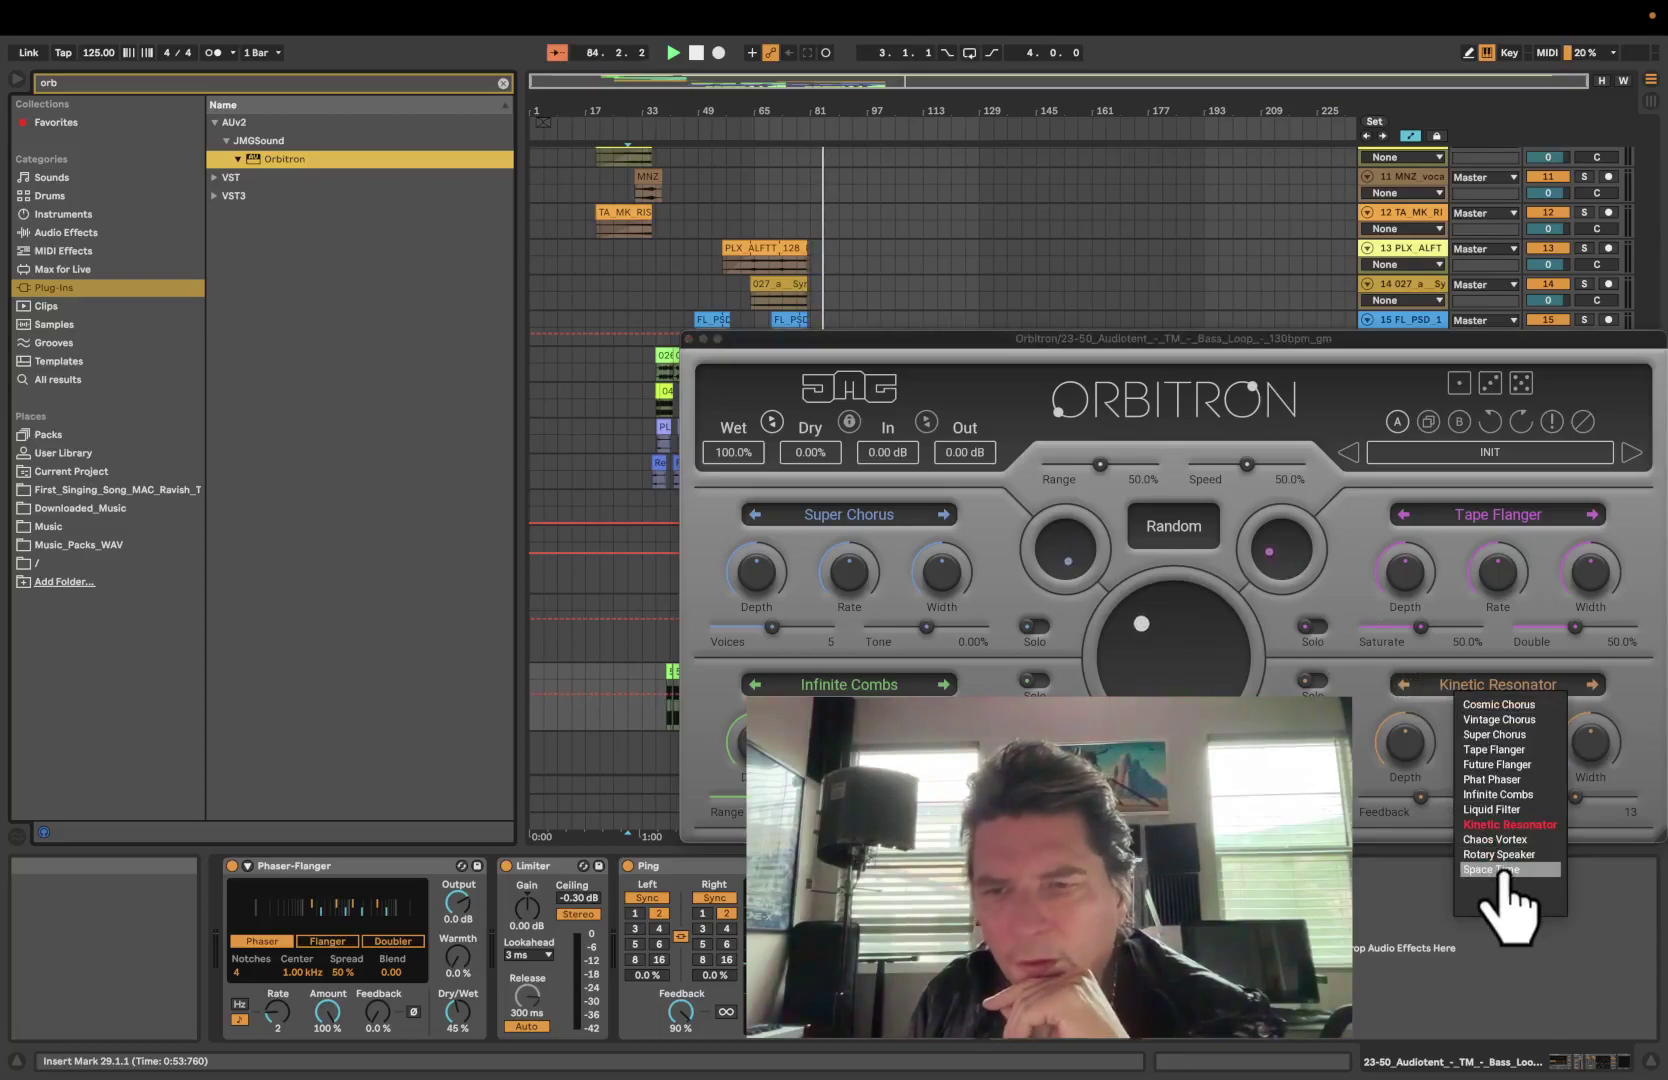
{"action": "left_click", "coordinate": [1497, 870]}
{"action": "left_click", "coordinate": [1542, 514]}
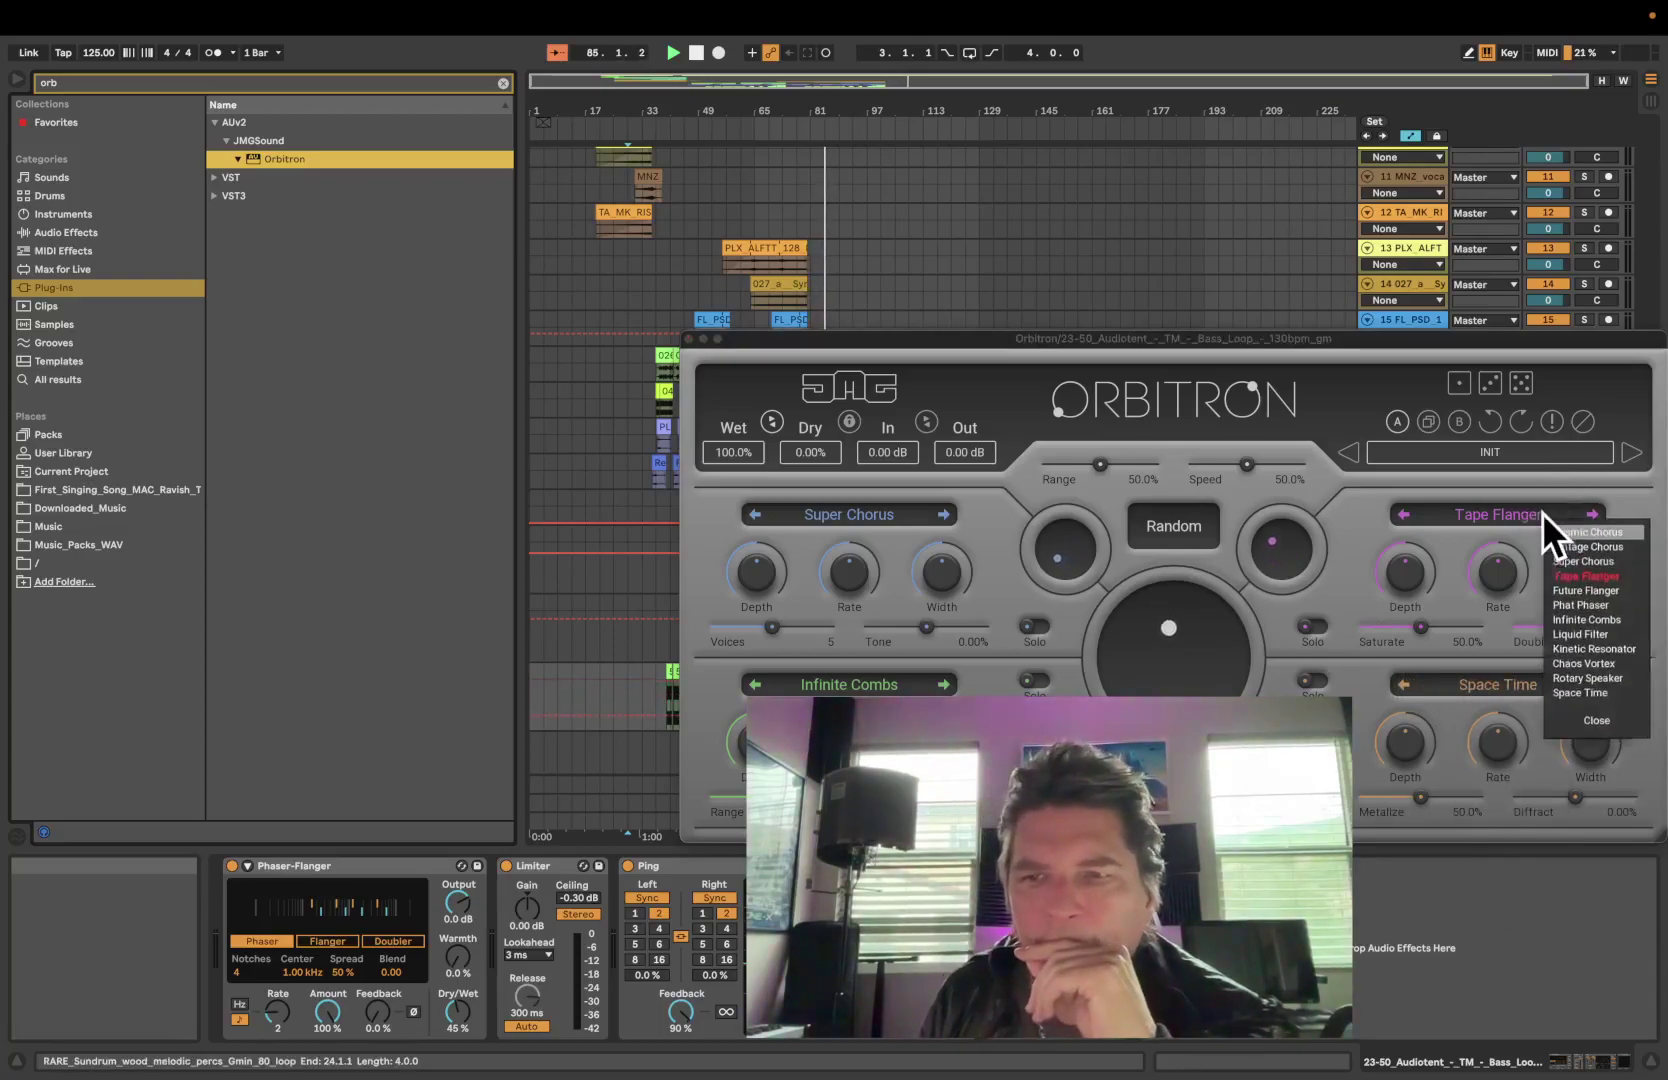
{"action": "left_click", "coordinate": [1611, 664]}
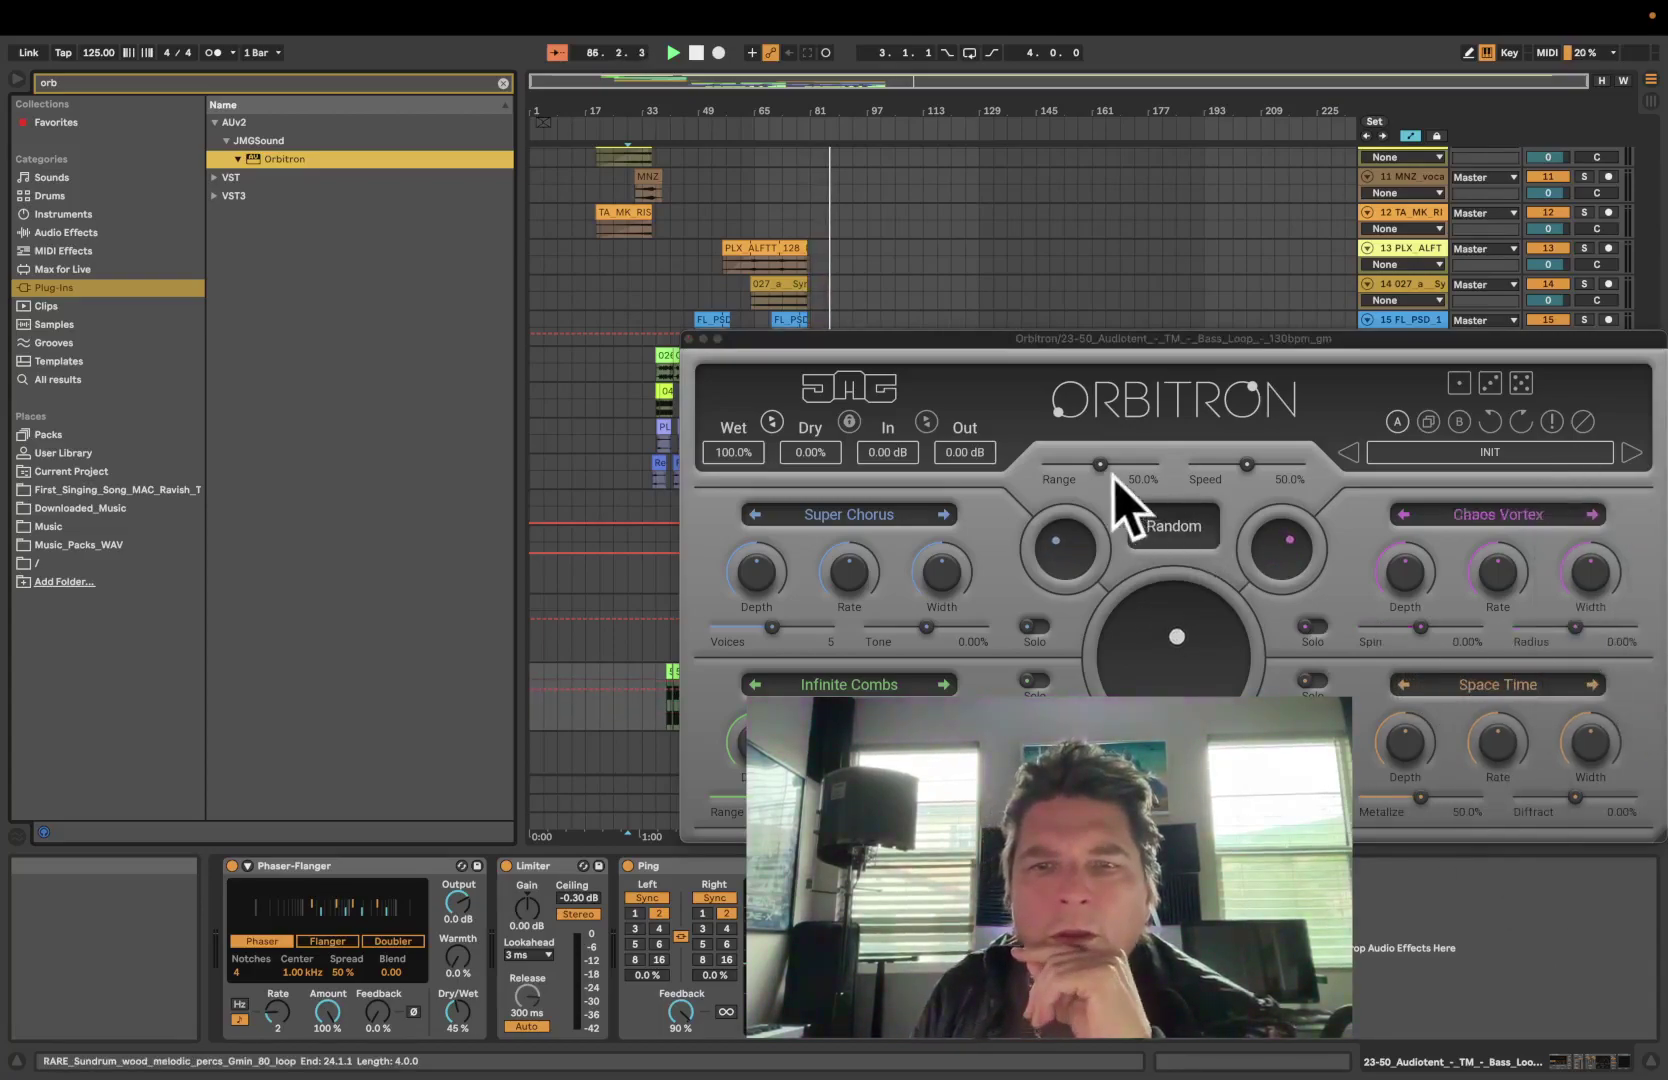
Close the Orbitron window and reorder track 23's devices, with Orbitron directly after Phaser-Flanger and Limiter after Ping
{"action": "left_click", "coordinate": [688, 340]}
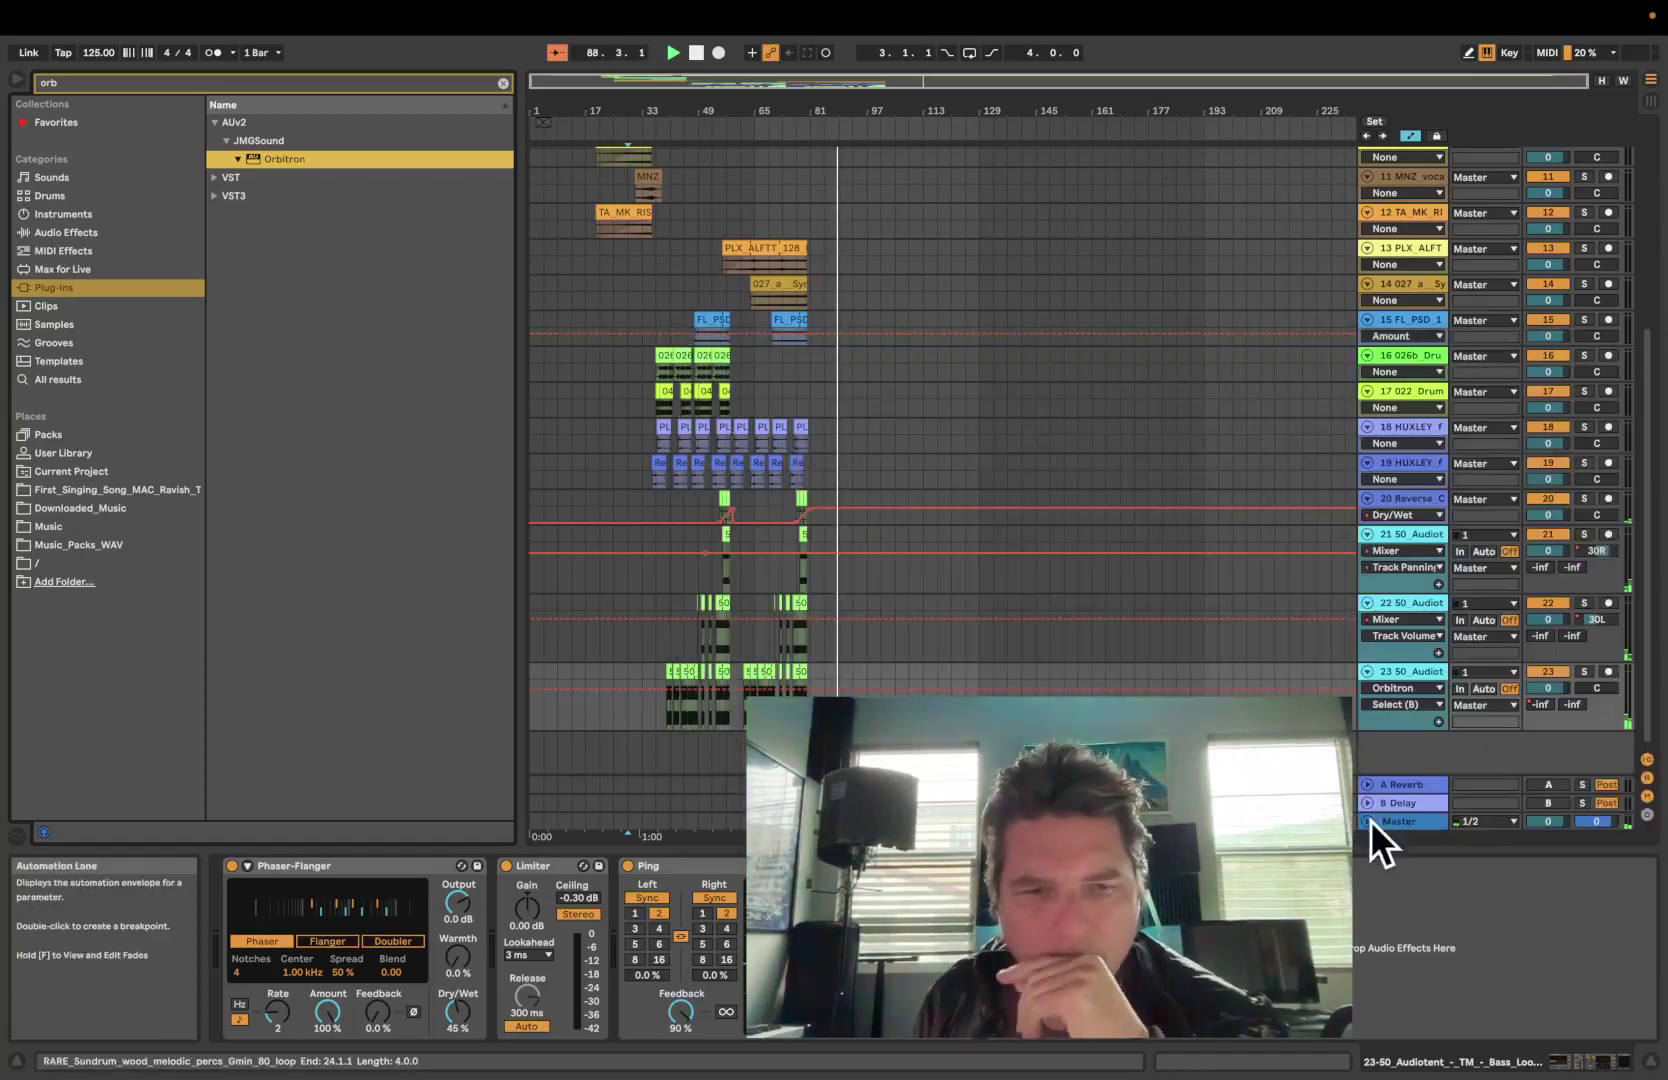
{"action": "left_click_drag", "start_coordinate": [690, 866], "coordinate": [515, 890]}
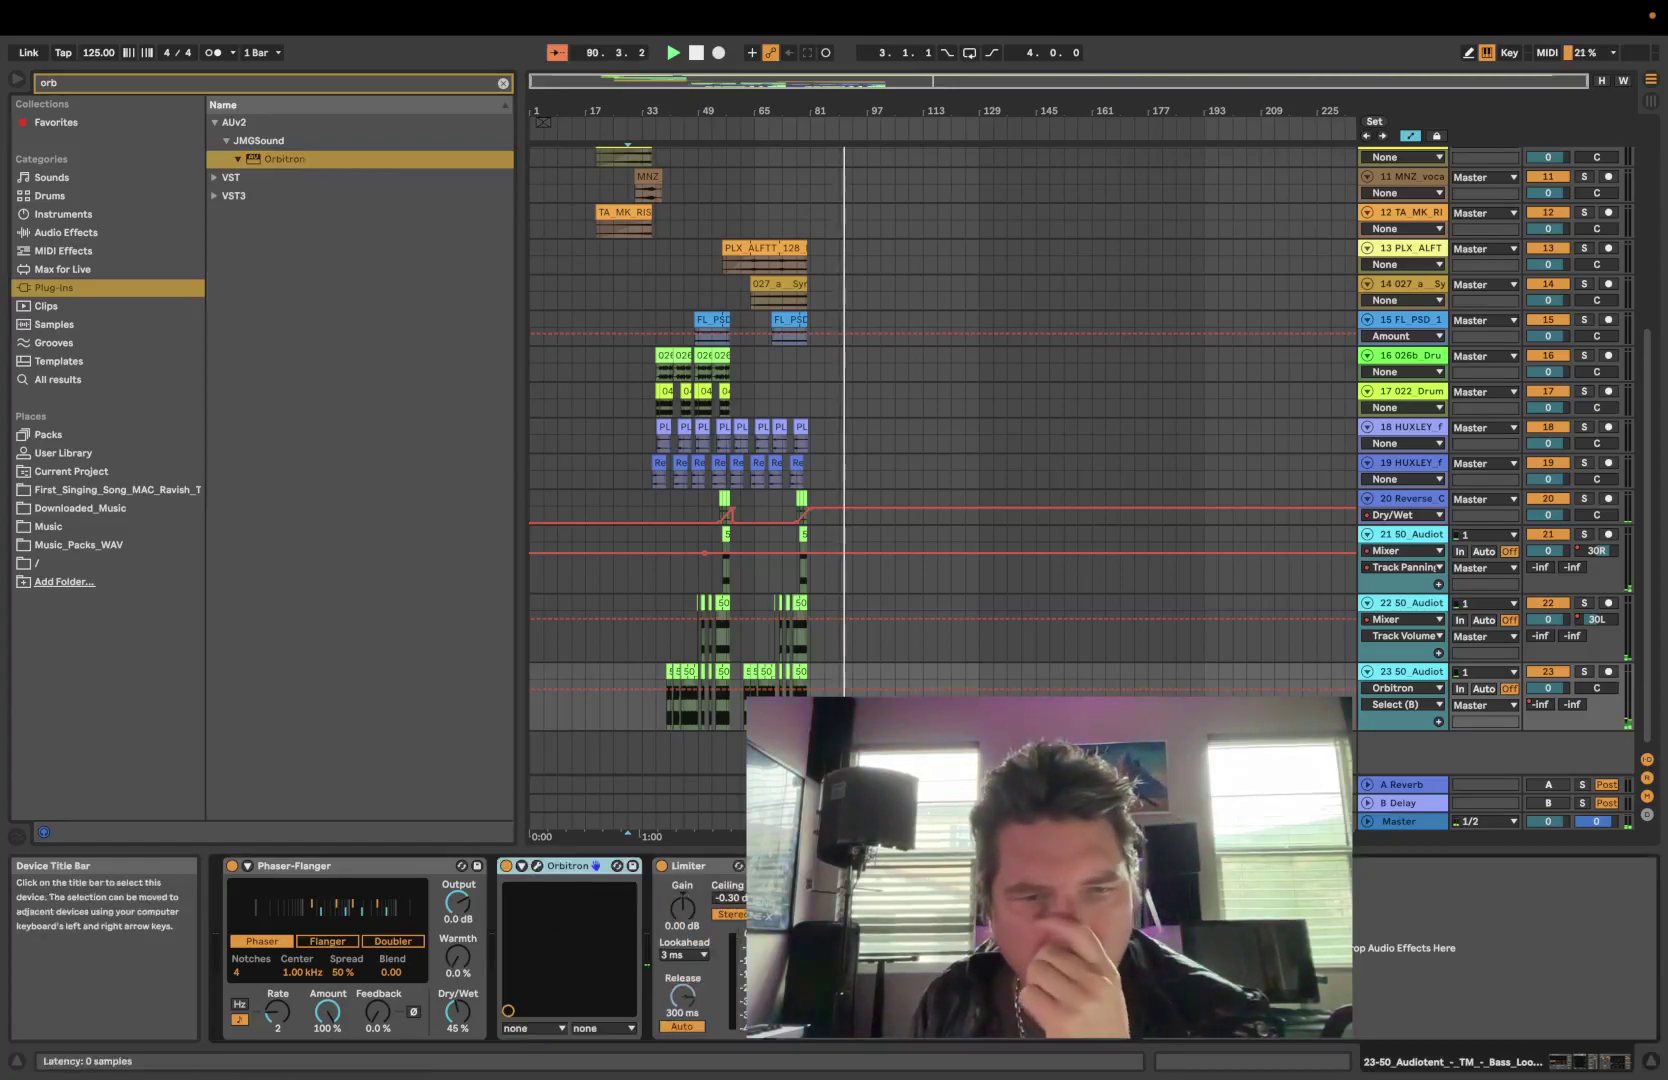
{"action": "left_click", "coordinate": [708, 865]}
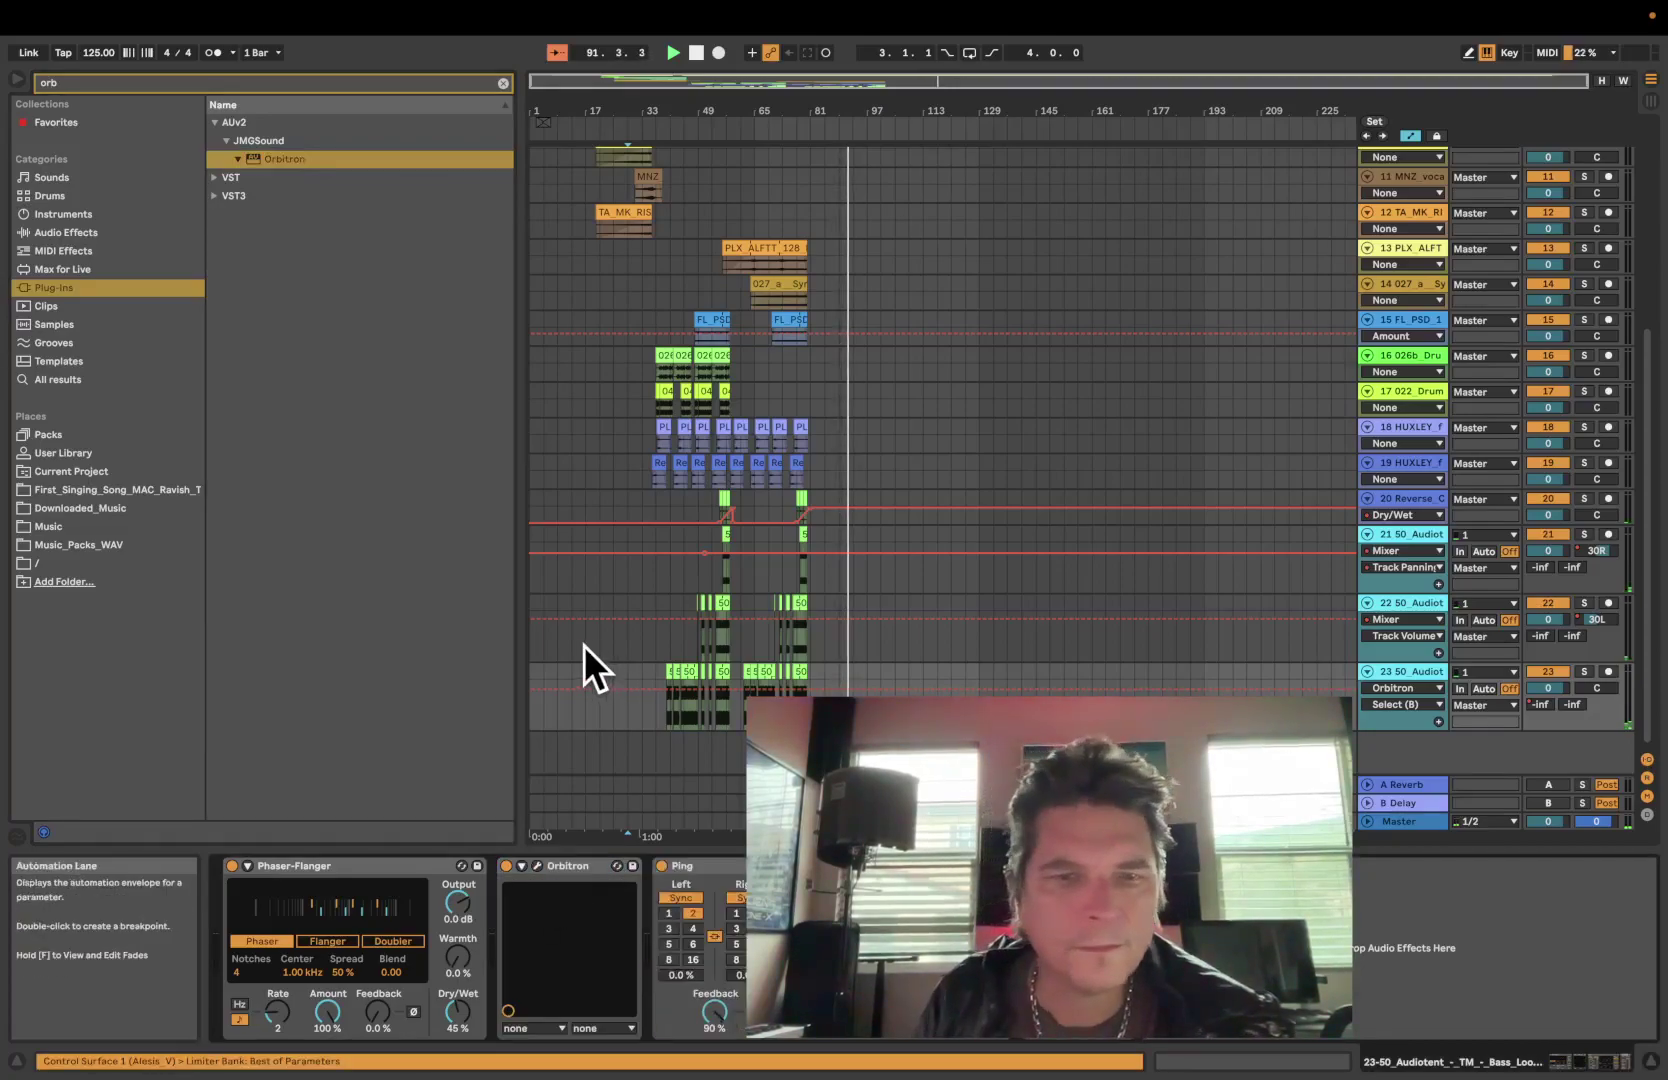
Play the arrangement from bar 41 to listen to the bass tracks with Orbitron and the reverb automation
{"action": "left_click", "coordinate": [671, 598]}
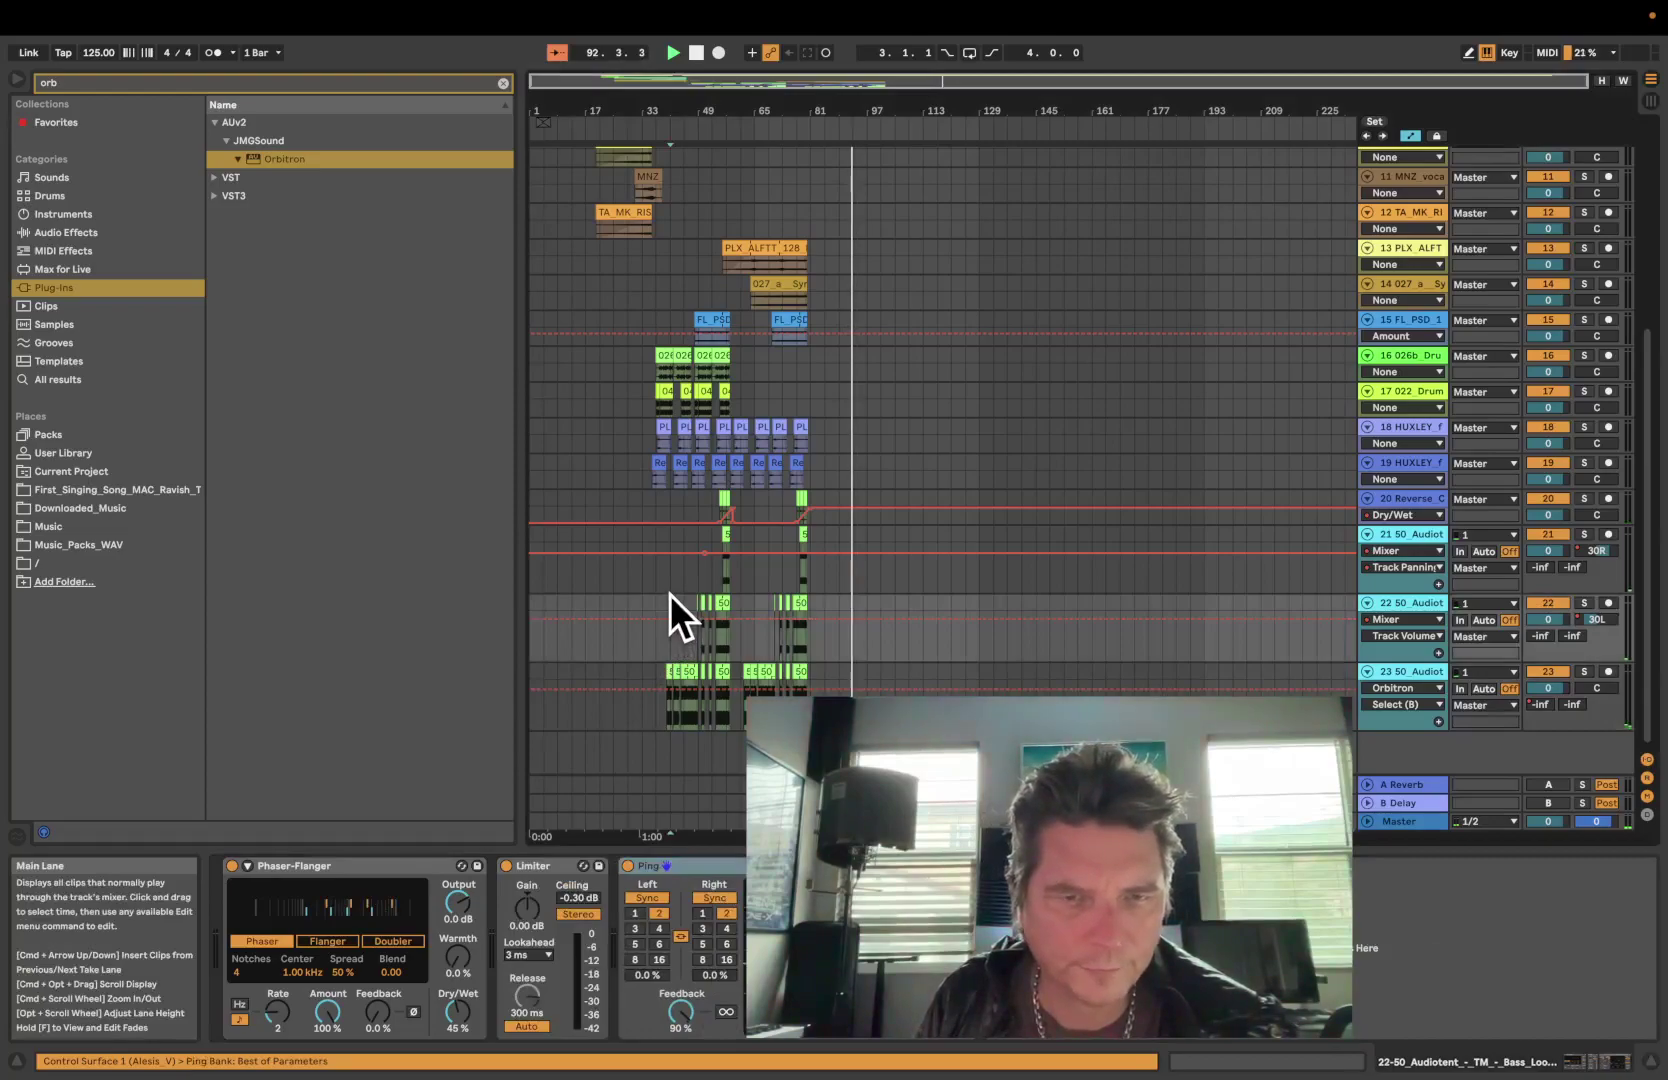
{"action": "left_click", "coordinate": [670, 590]}
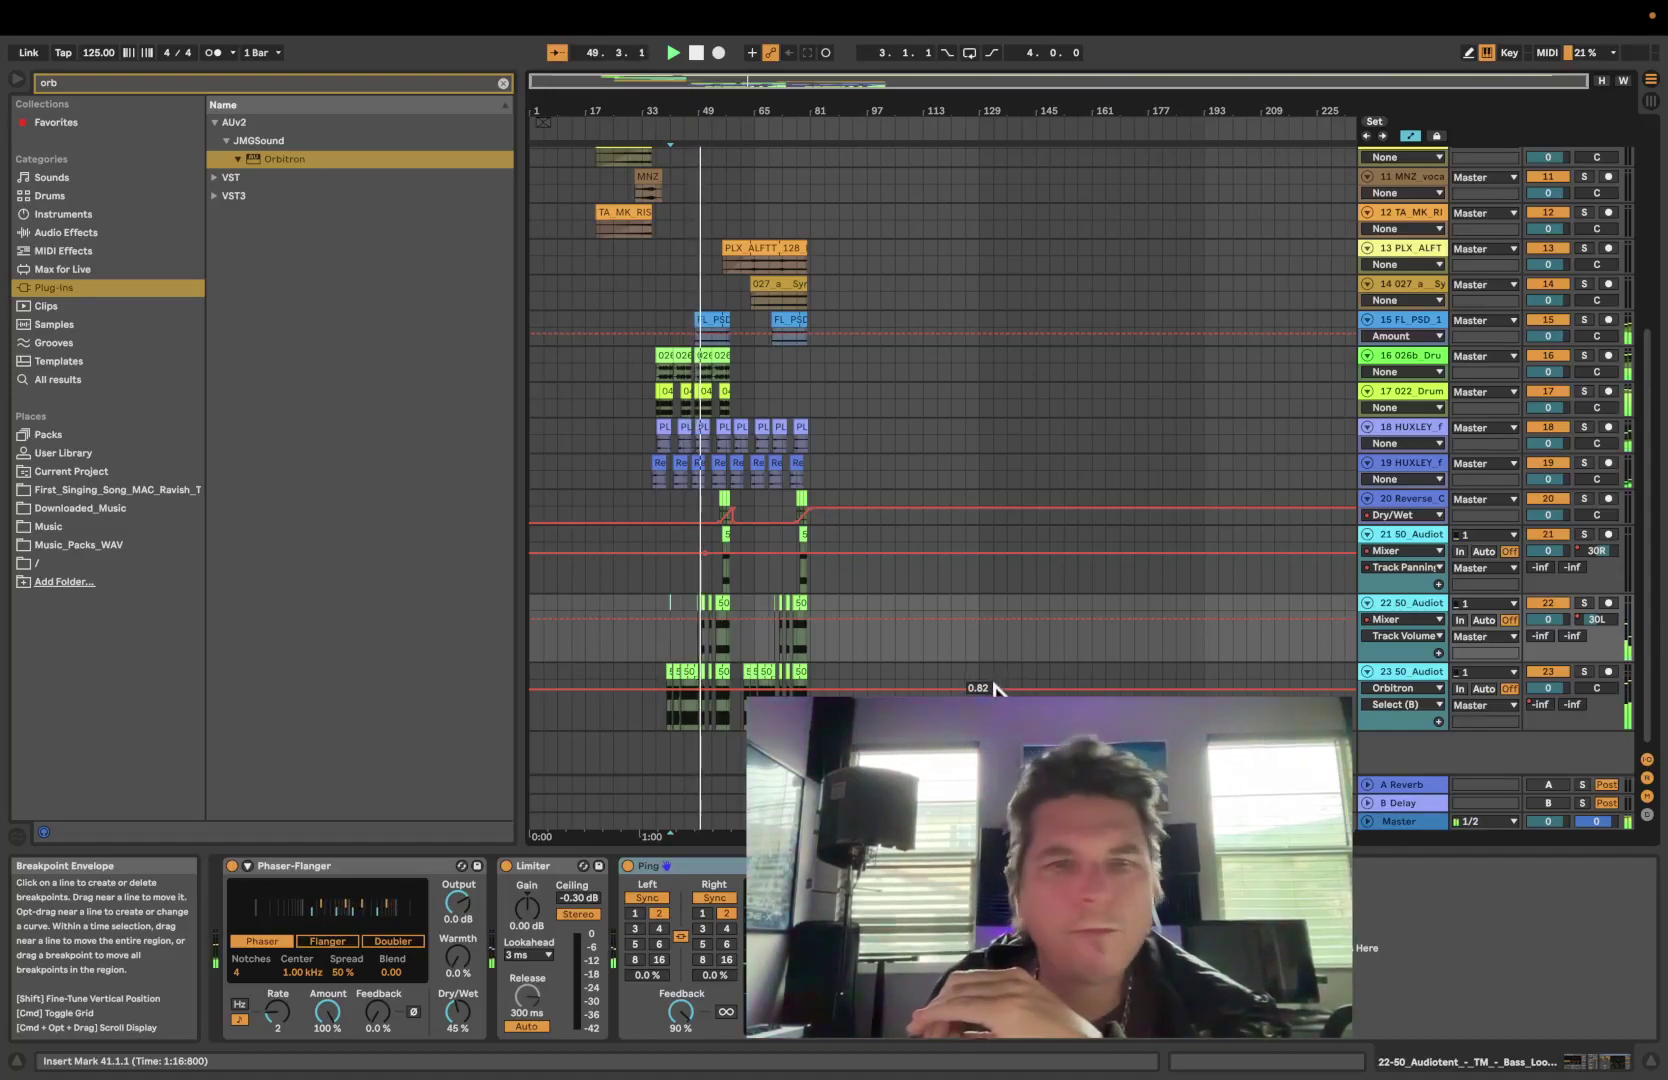
{"action": "scroll", "coordinate": [995, 688], "scroll_direction": "up", "scroll_amount": 2}
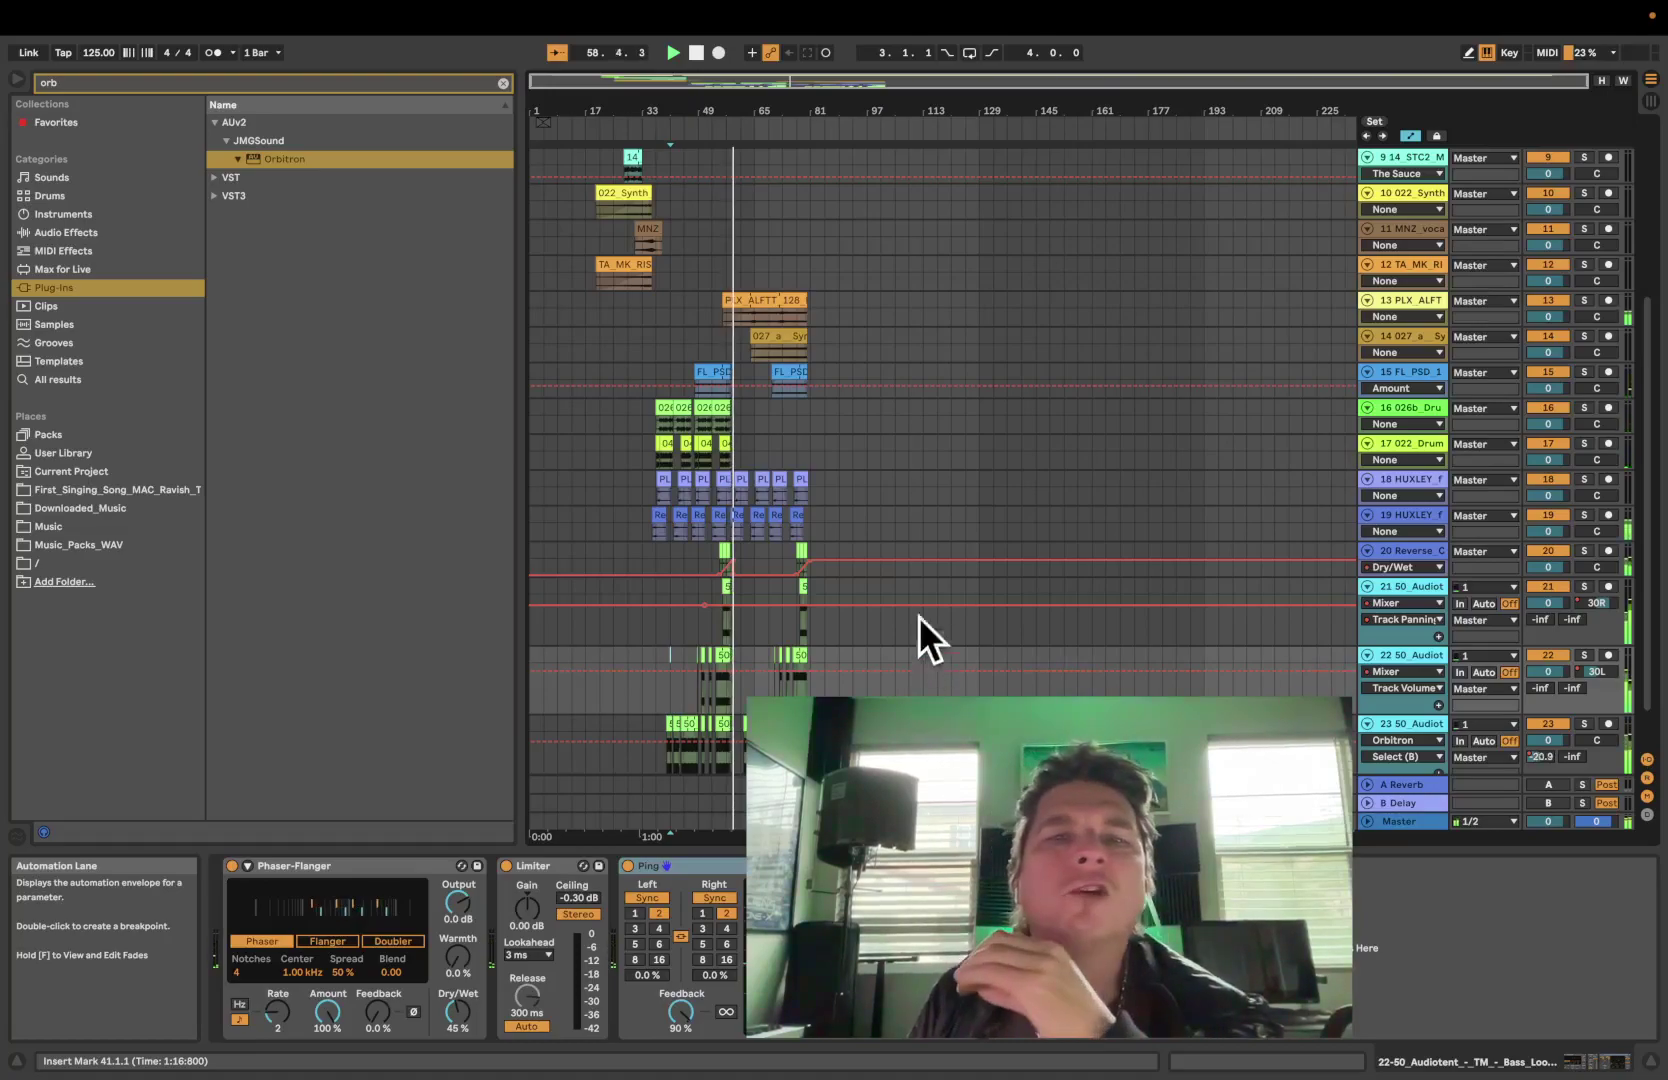
{"action": "scroll", "coordinate": [898, 424], "scroll_direction": "down", "scroll_amount": 2}
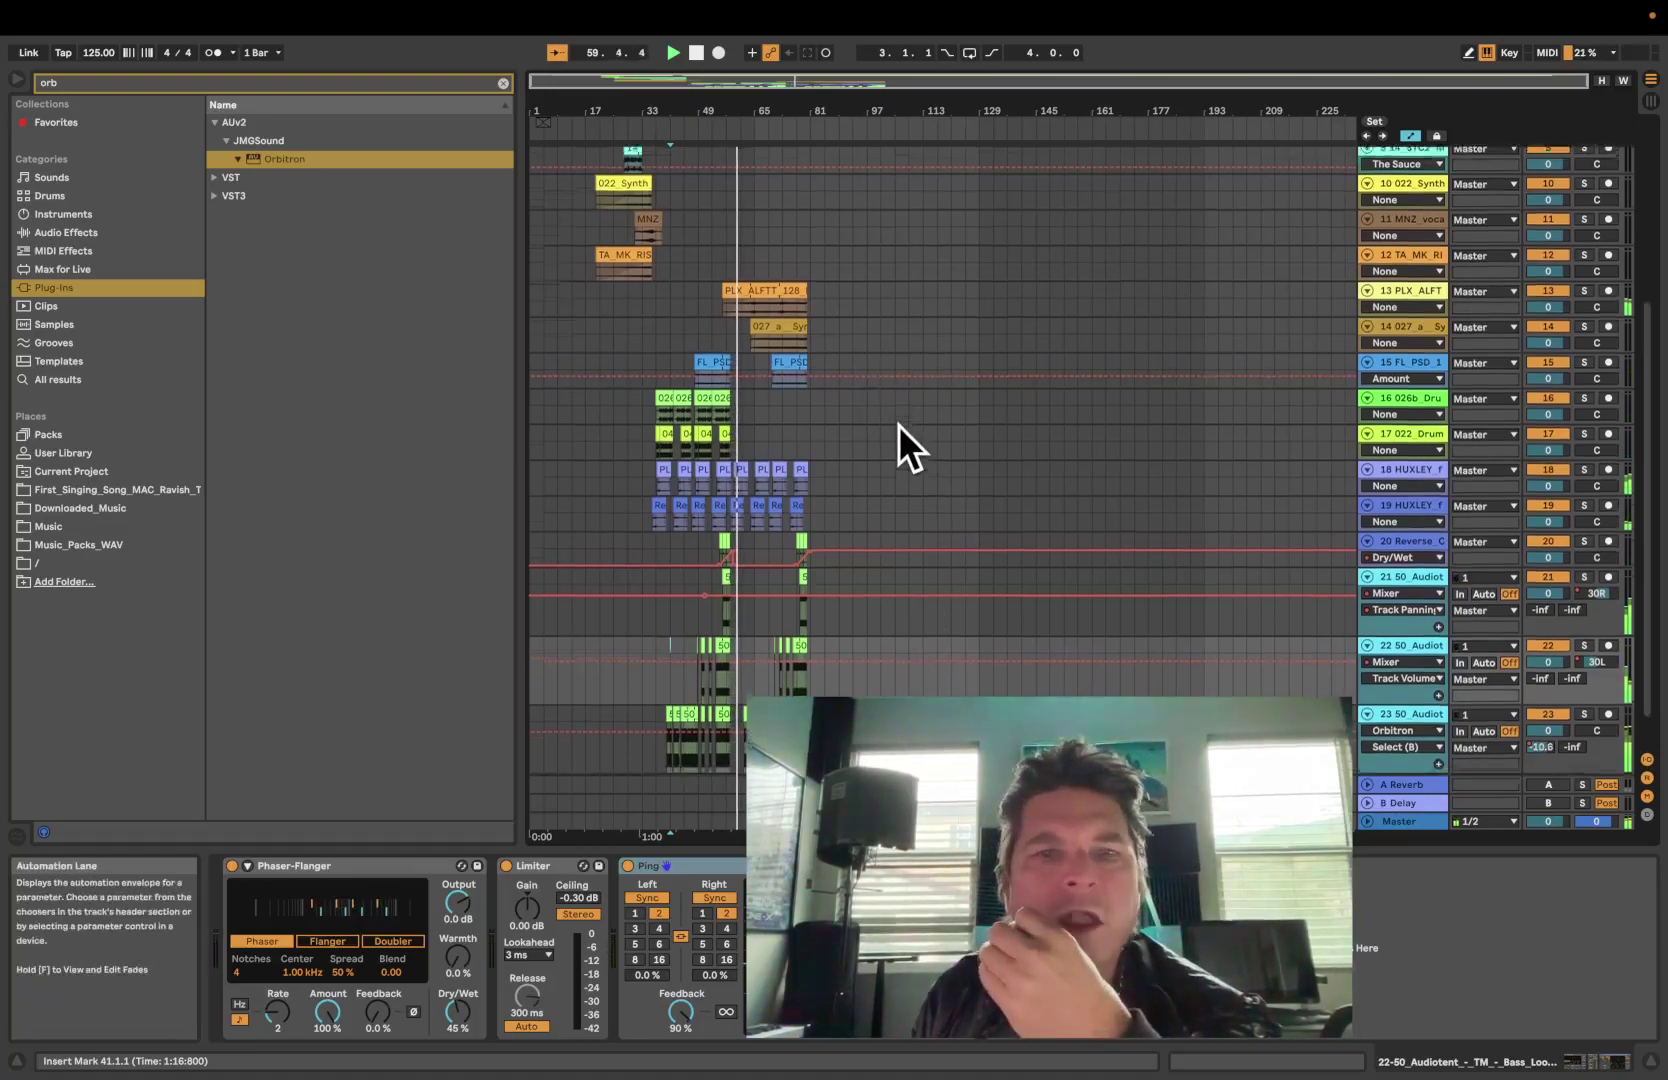
{"action": "scroll", "coordinate": [898, 425], "scroll_direction": "up", "scroll_amount": 2}
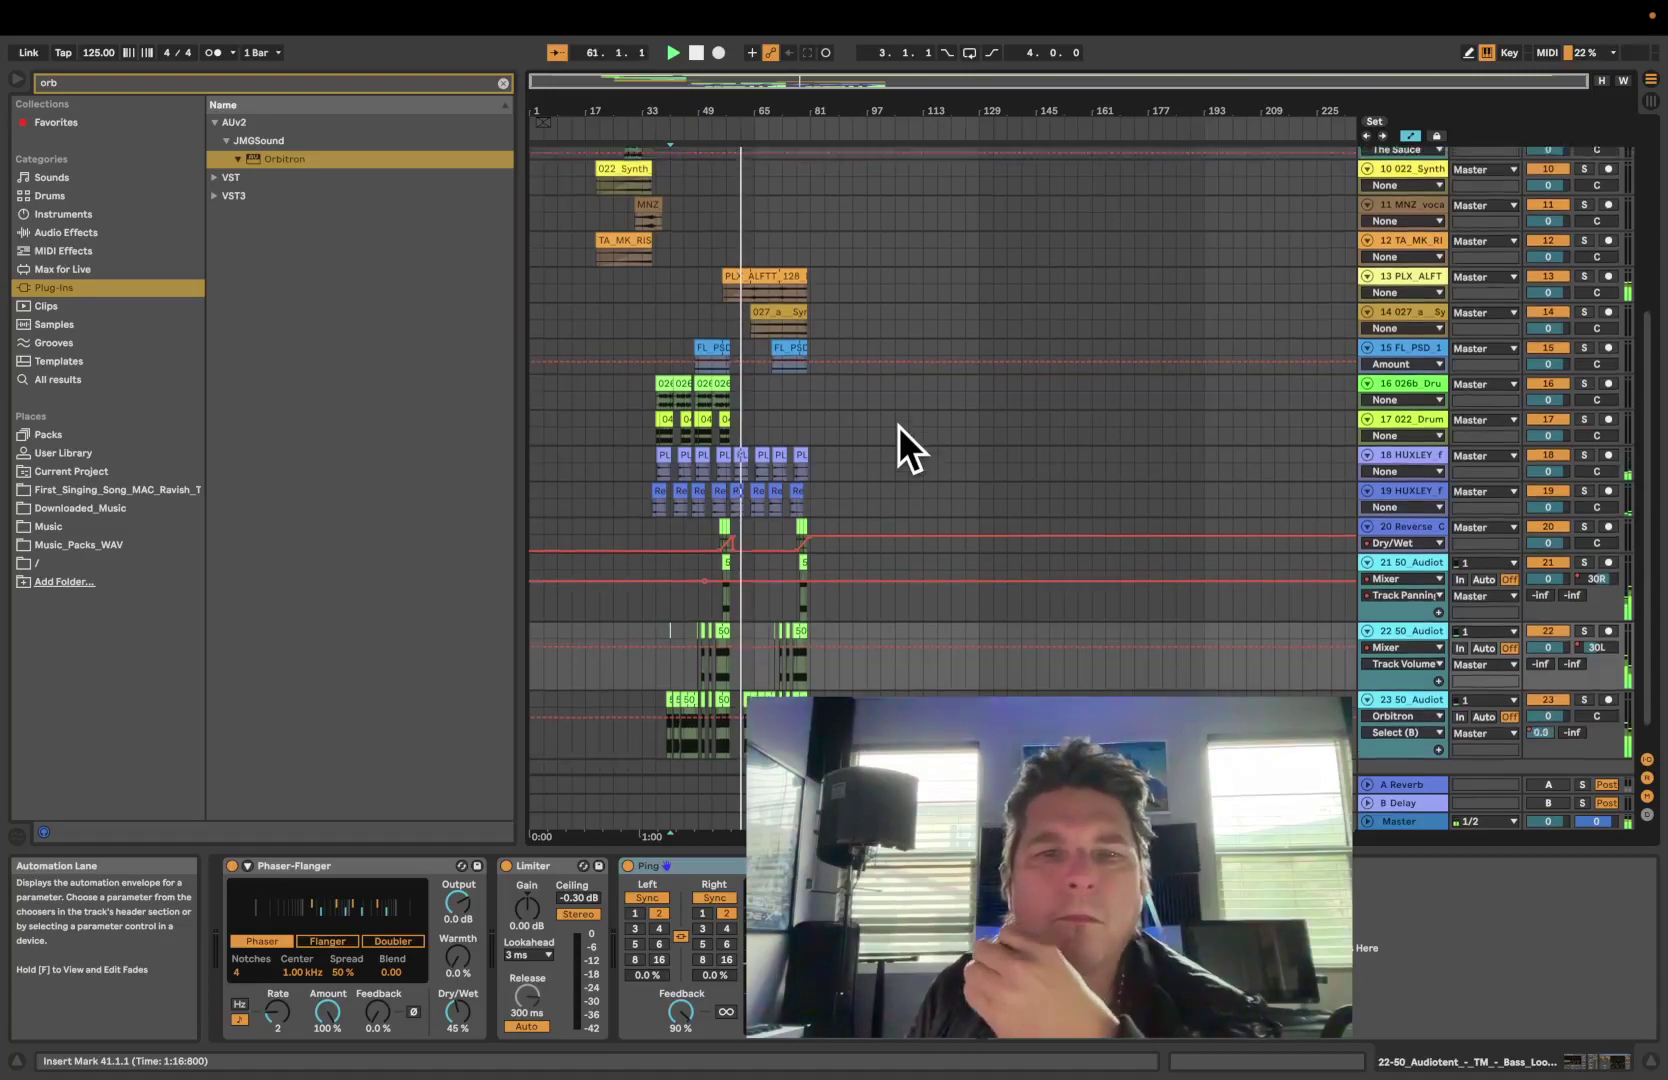
{"action": "scroll", "coordinate": [898, 426], "scroll_direction": "up", "scroll_amount": 2}
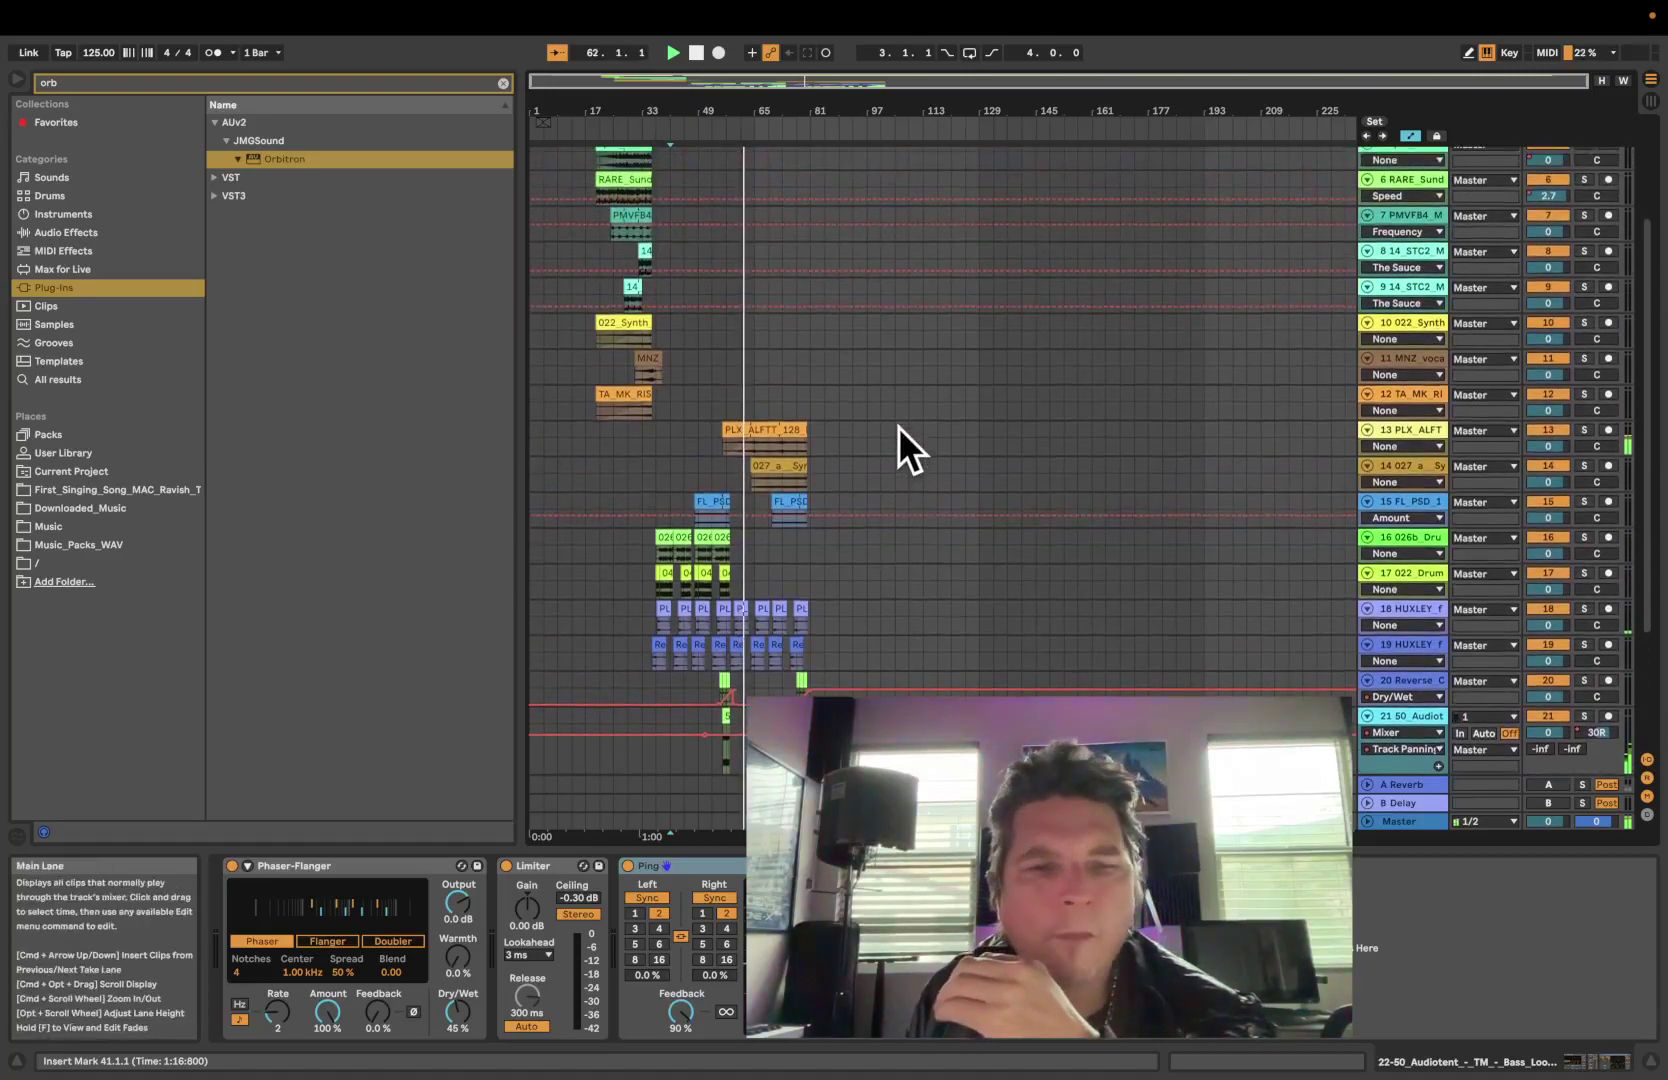
{"action": "scroll", "coordinate": [898, 426], "scroll_direction": "up", "scroll_amount": 1}
{"action": "scroll", "coordinate": [898, 426], "scroll_direction": "down", "scroll_amount": 6}
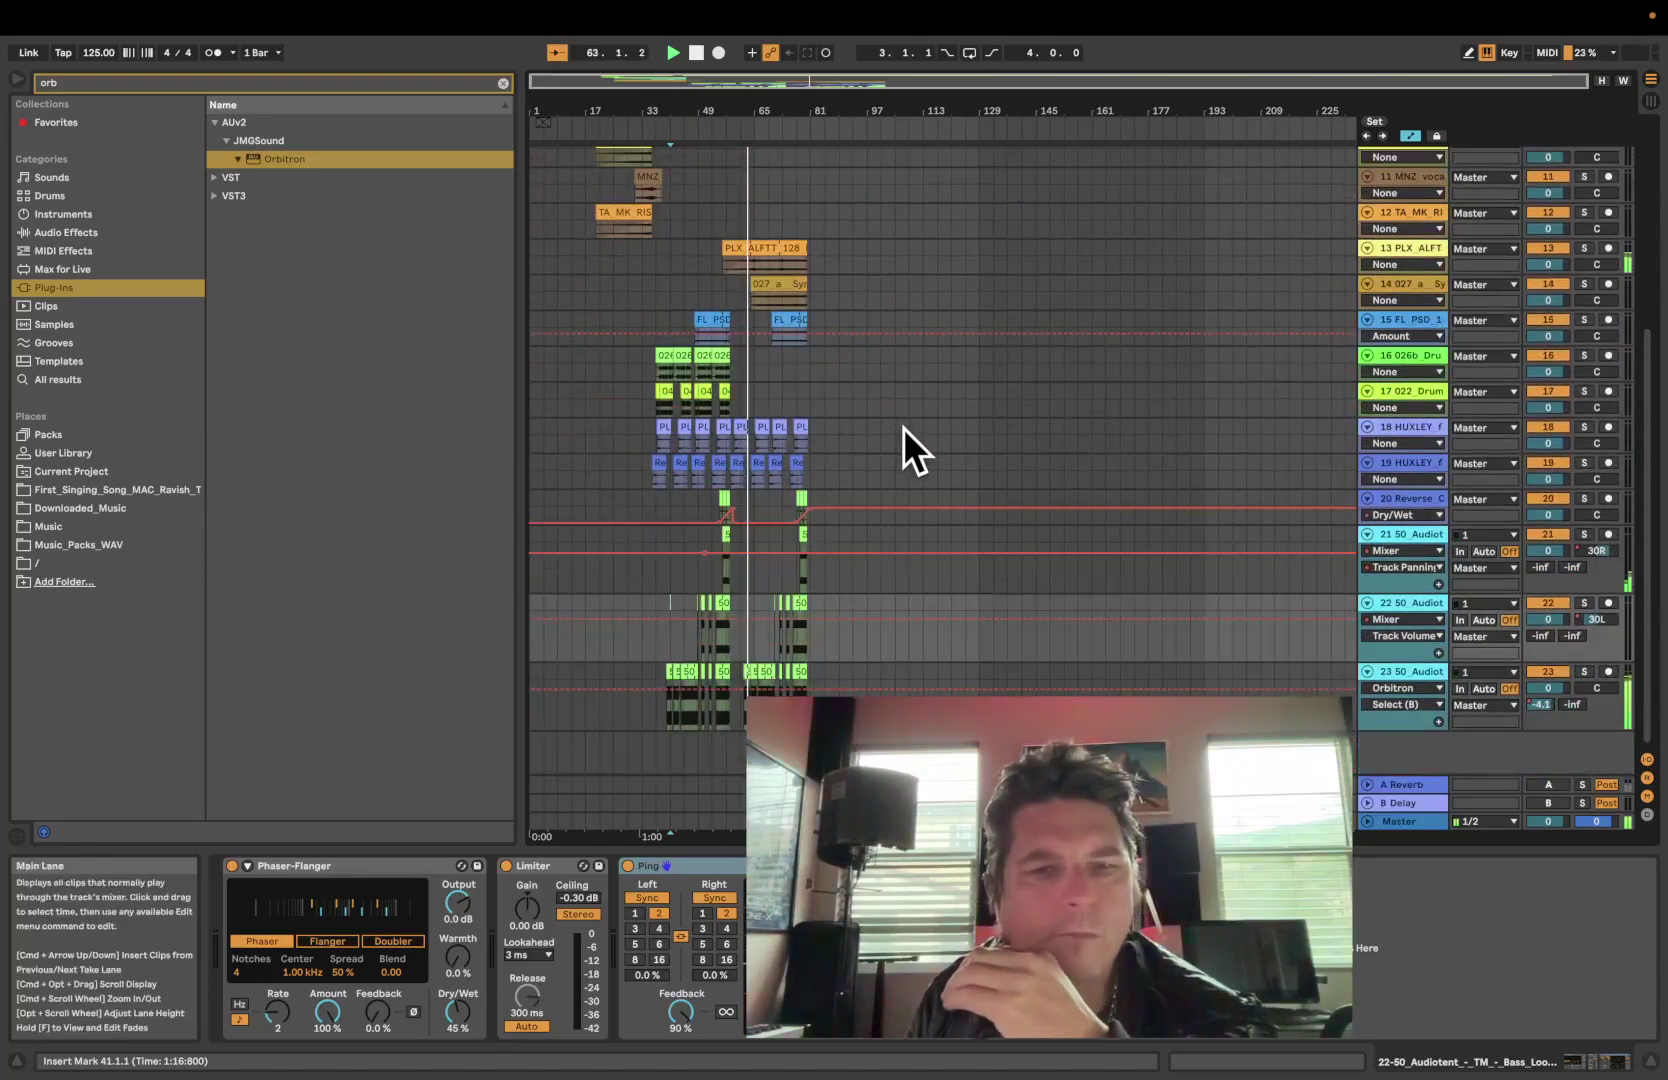
Display track 23's Mixer Track Volume automation and pull the envelope down into a dip at bar 61
{"action": "left_click", "coordinate": [740, 725]}
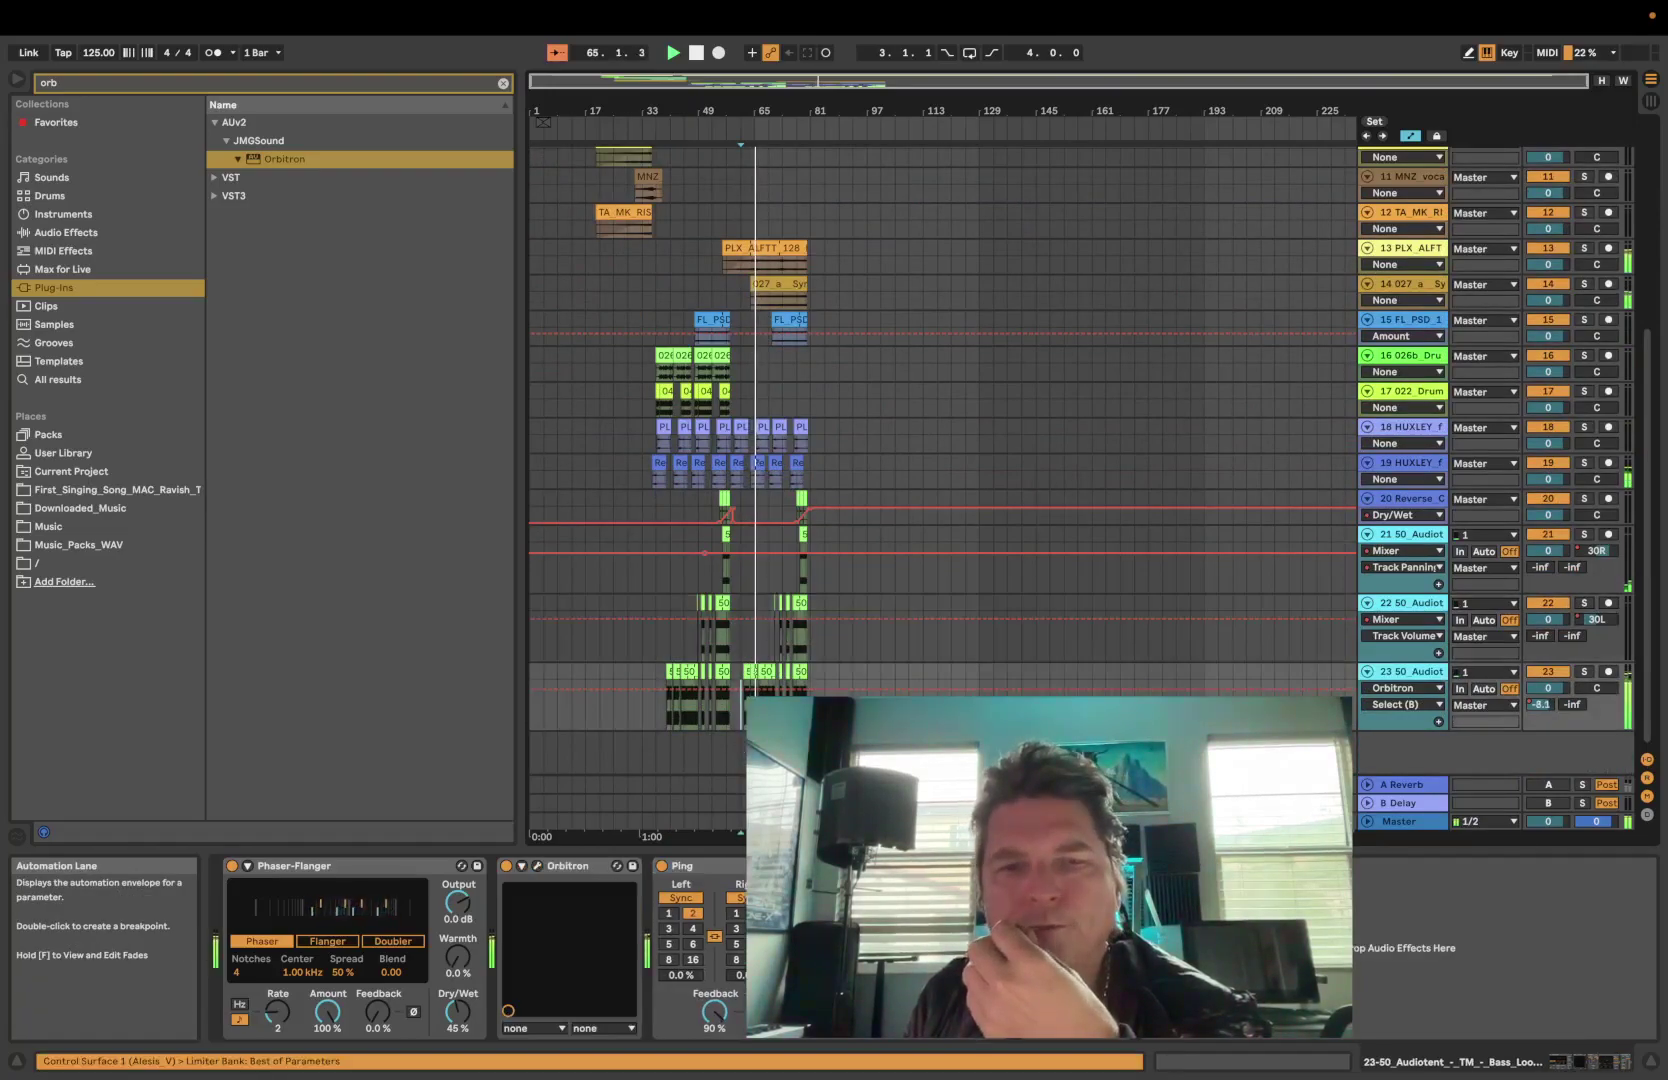
{"action": "left_click", "coordinate": [1413, 688]}
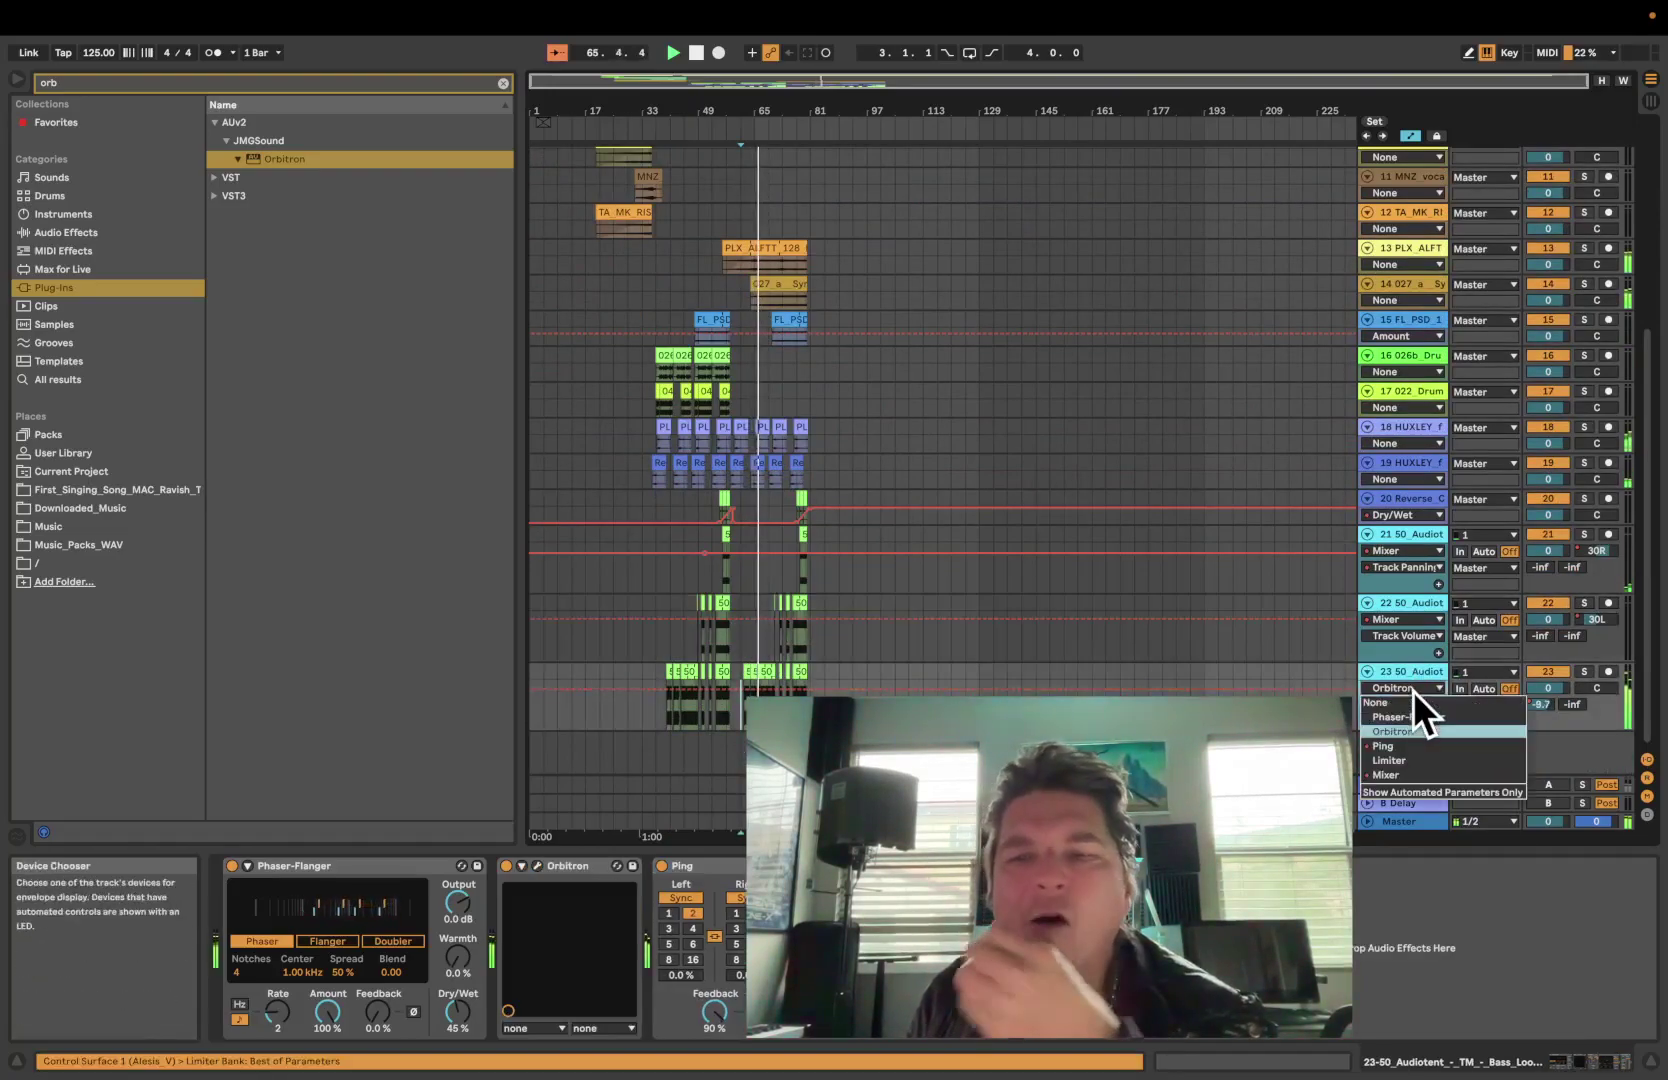
{"action": "left_click", "coordinate": [1405, 771]}
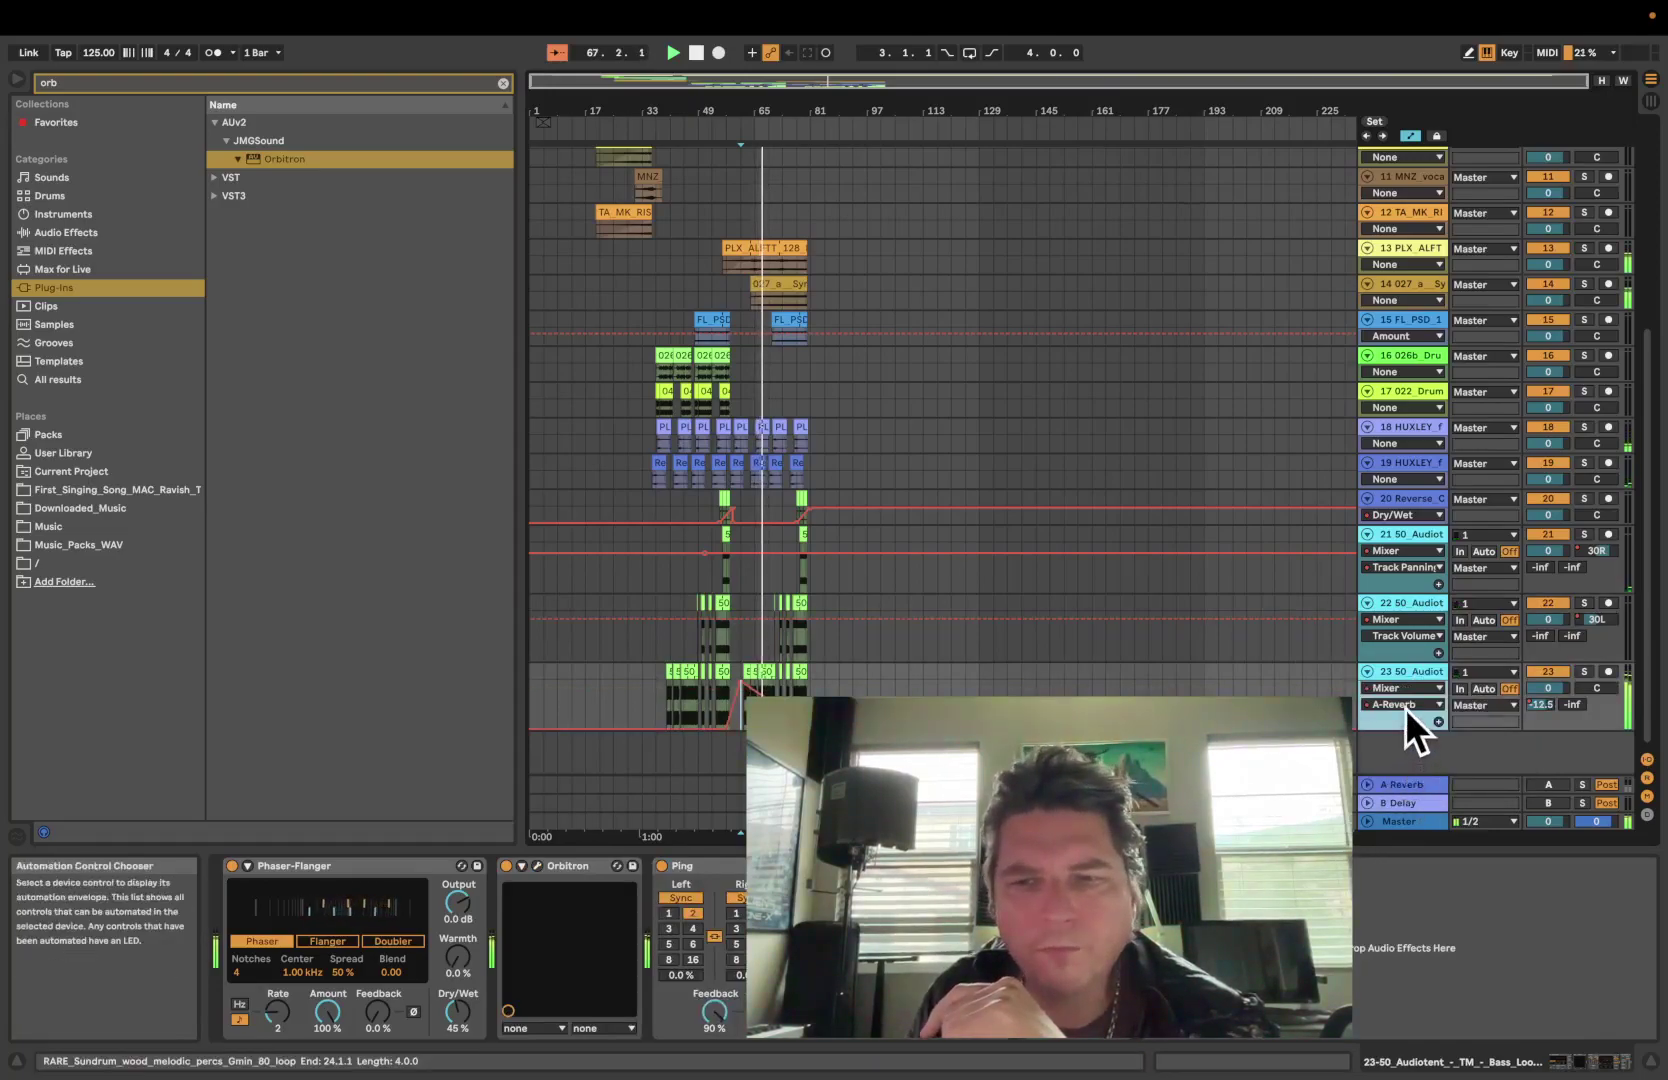
{"action": "left_click", "coordinate": [1405, 705]}
{"action": "left_click", "coordinate": [1415, 751]}
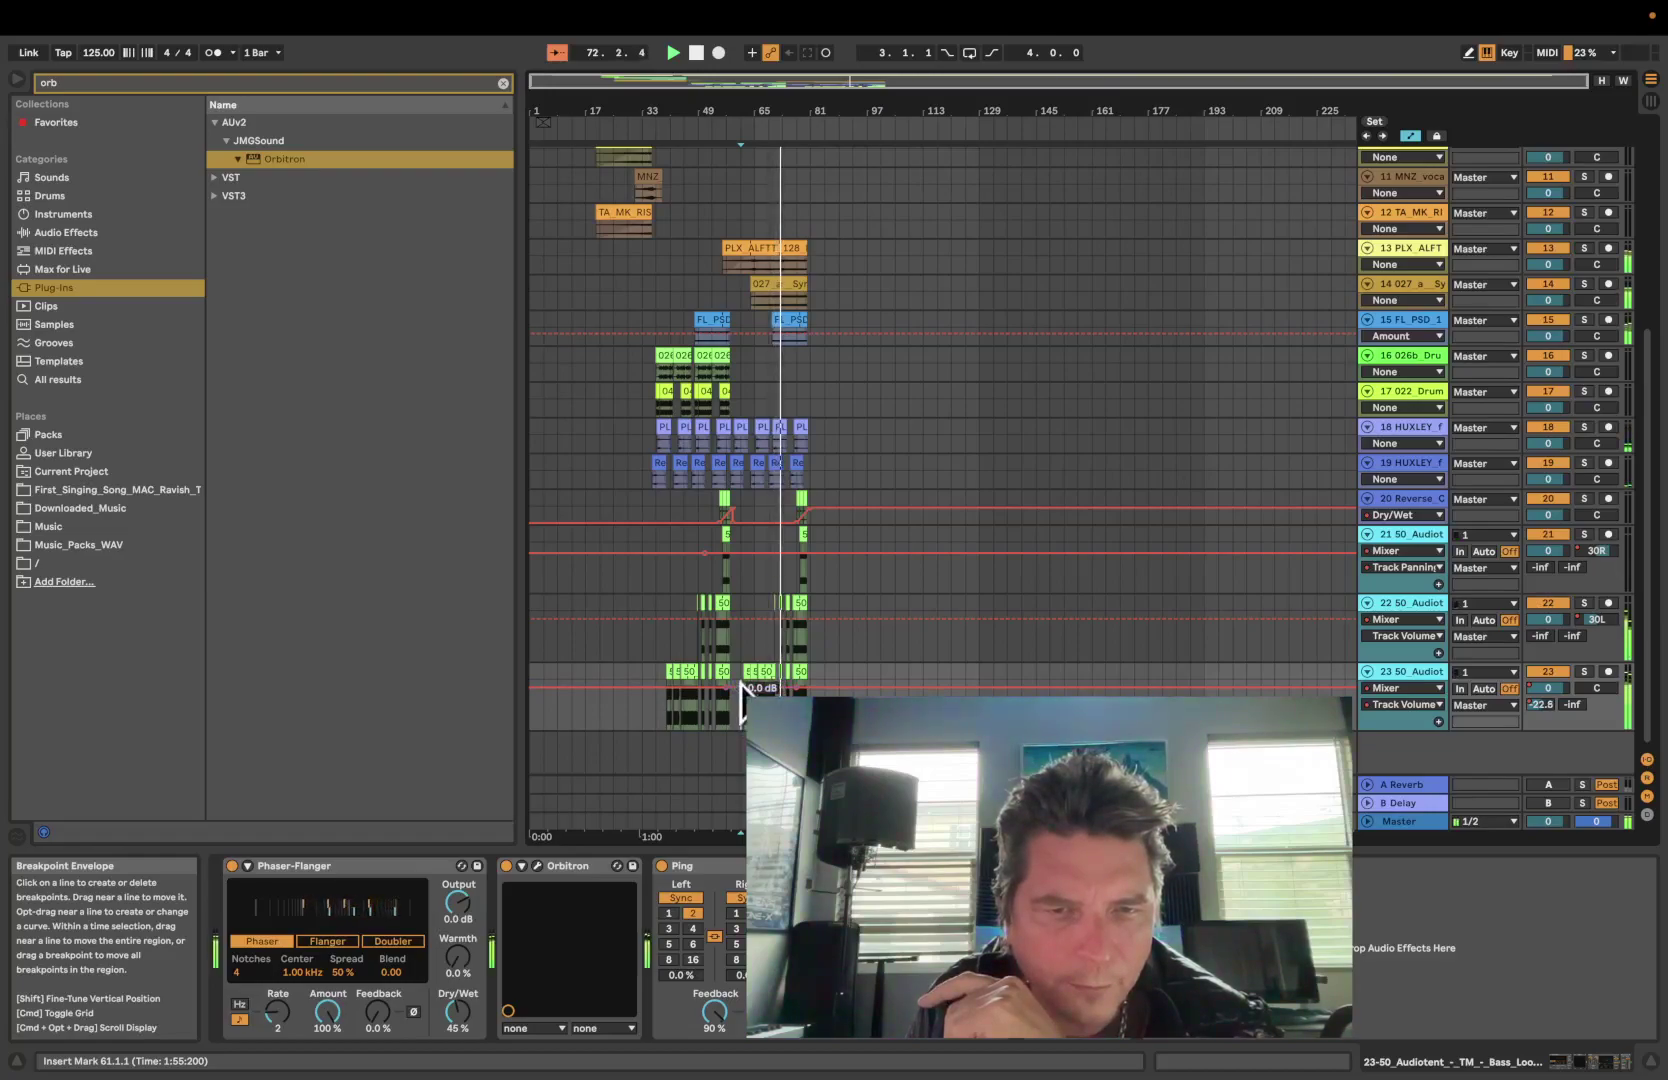
{"action": "left_click_drag", "start_coordinate": [741, 687], "coordinate": [741, 699]}
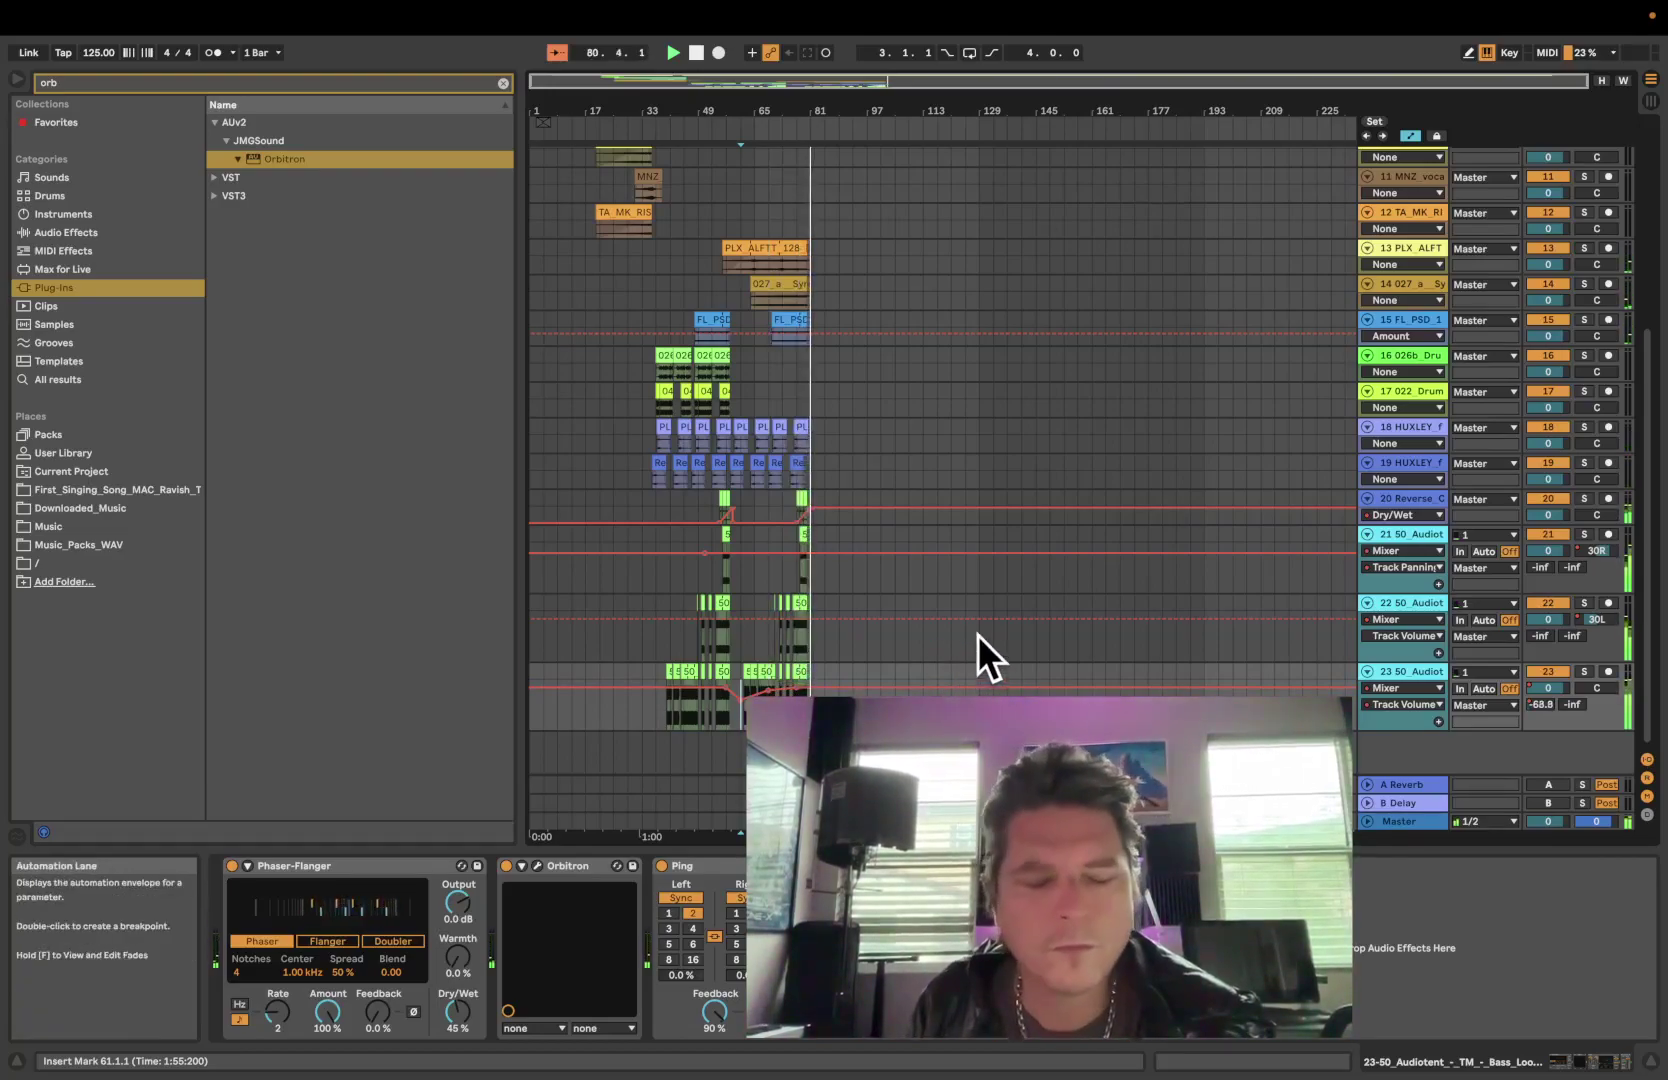
Place the insert marker at bar 17 on track 14 and hide the automation for all tracks
{"action": "scroll", "coordinate": [977, 631], "scroll_direction": "up", "scroll_amount": 1}
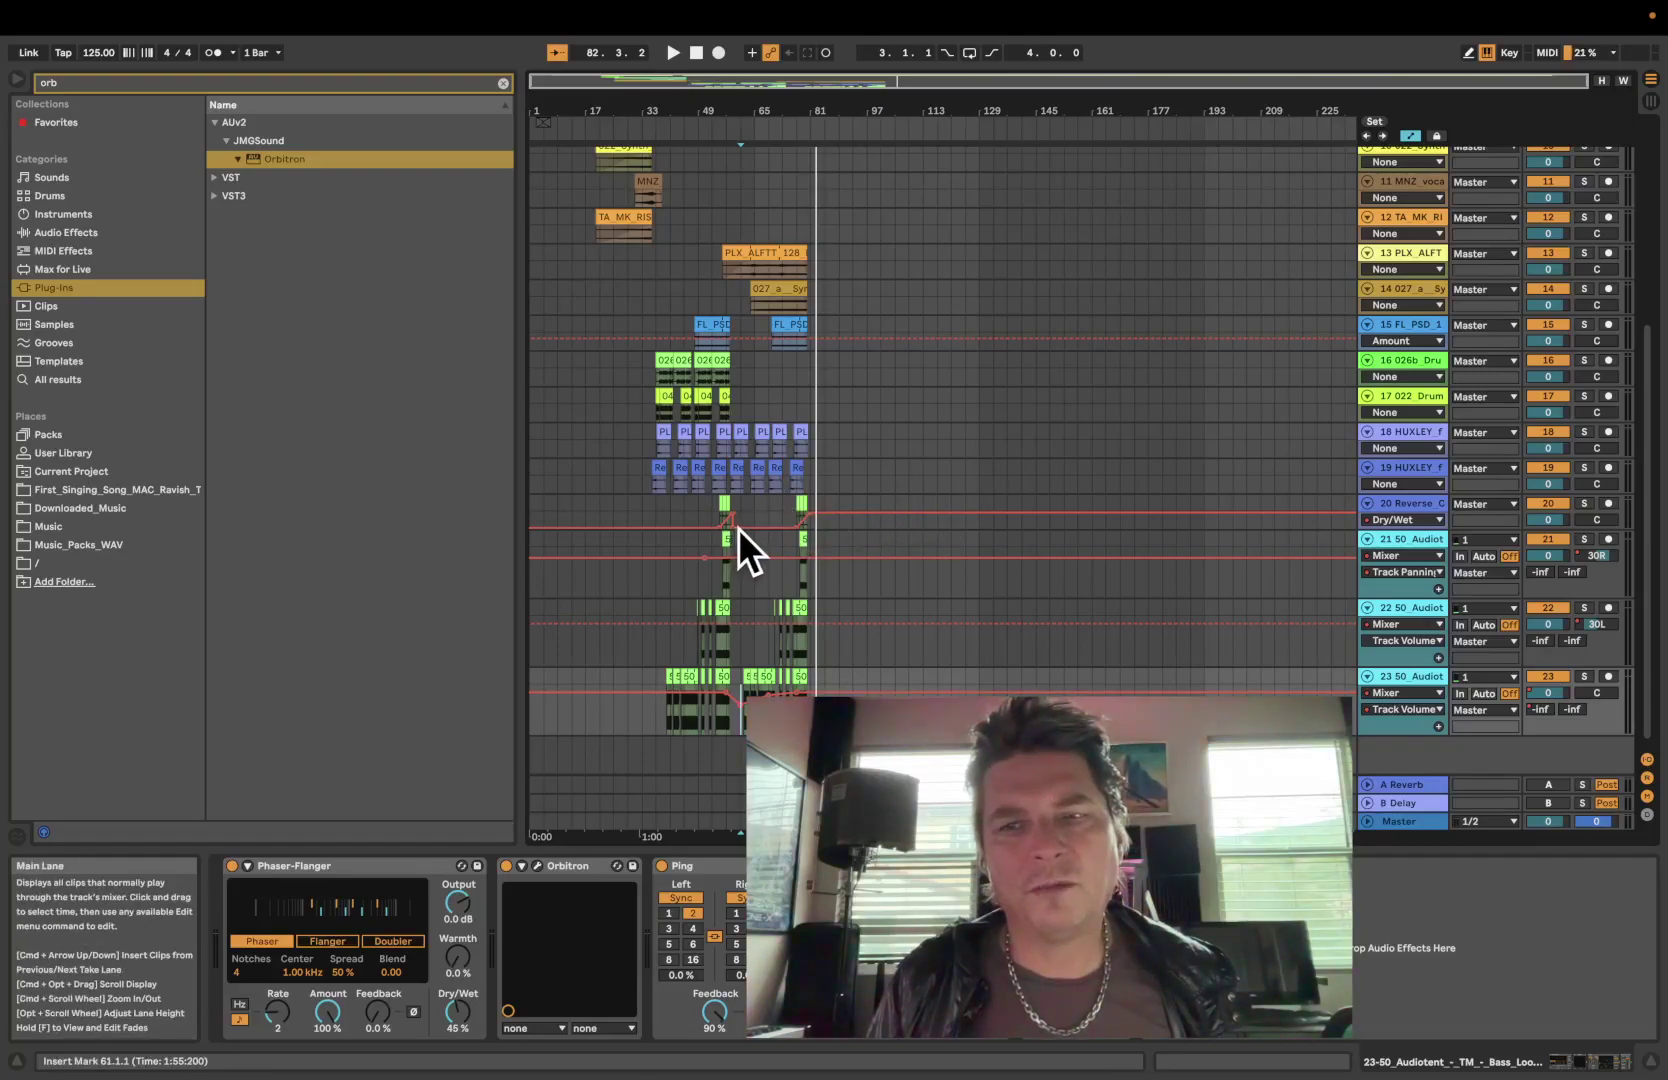
{"action": "scroll", "coordinate": [766, 518], "scroll_direction": "up", "scroll_amount": 1}
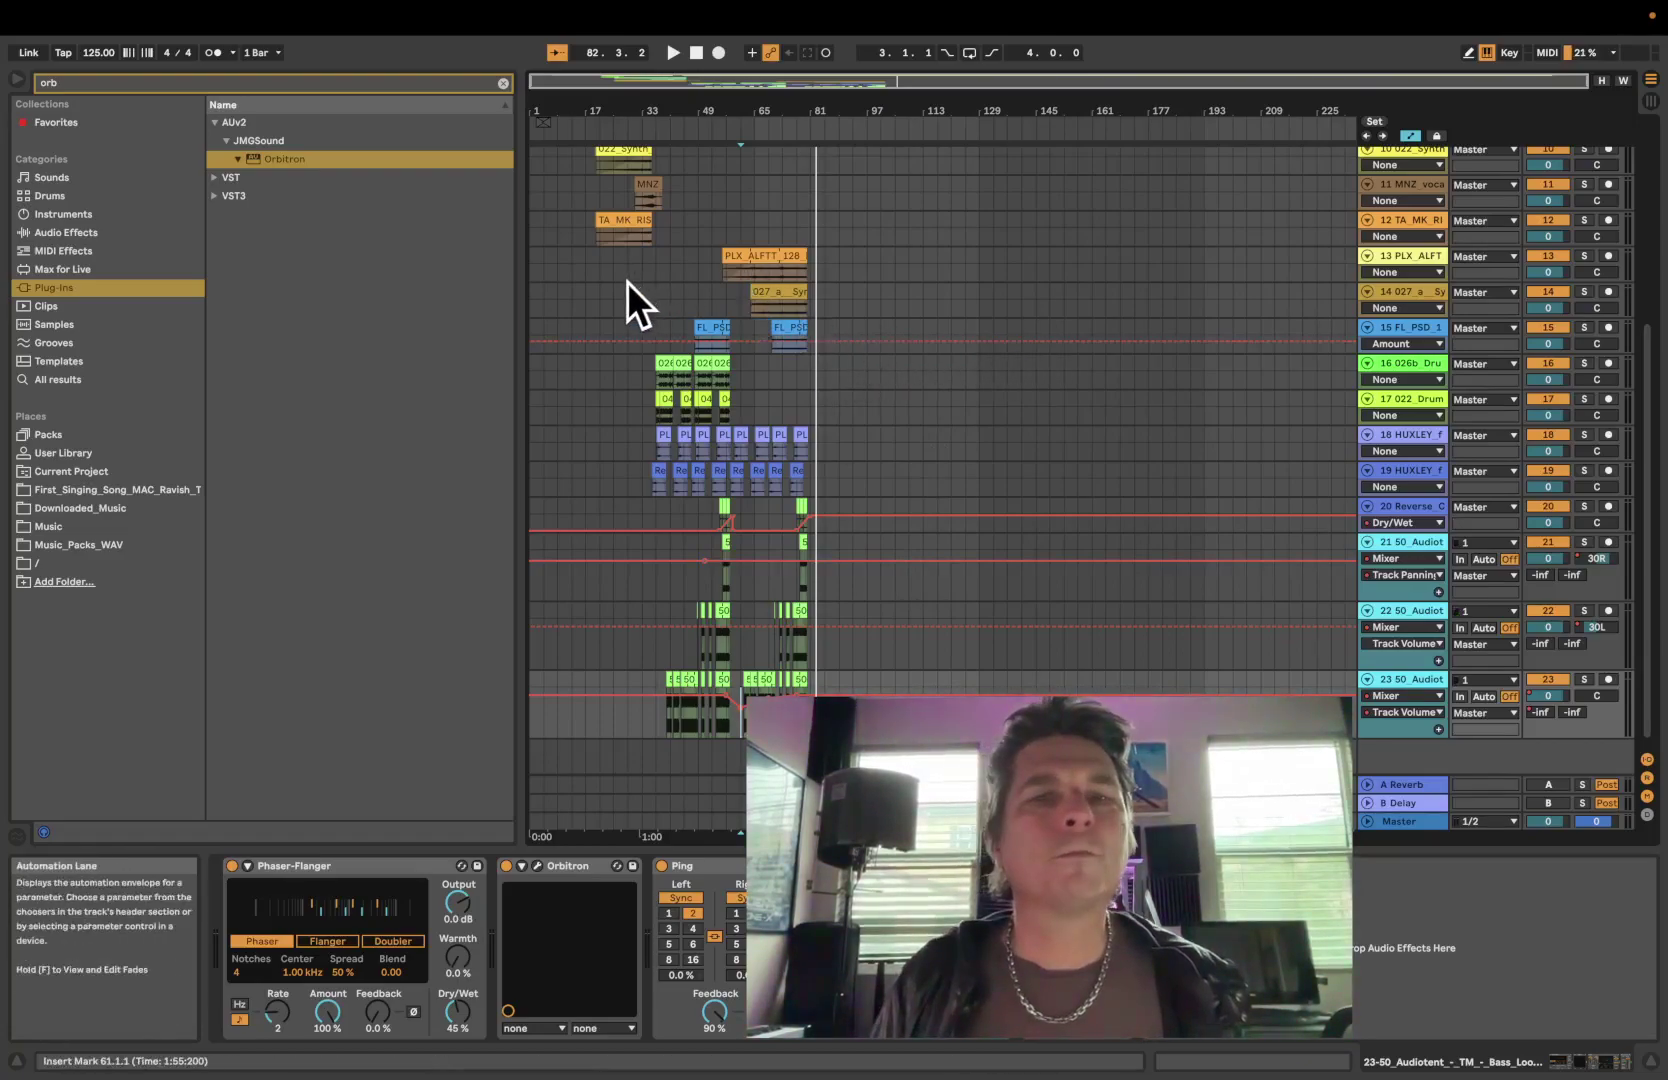
{"action": "left_click", "coordinate": [581, 283]}
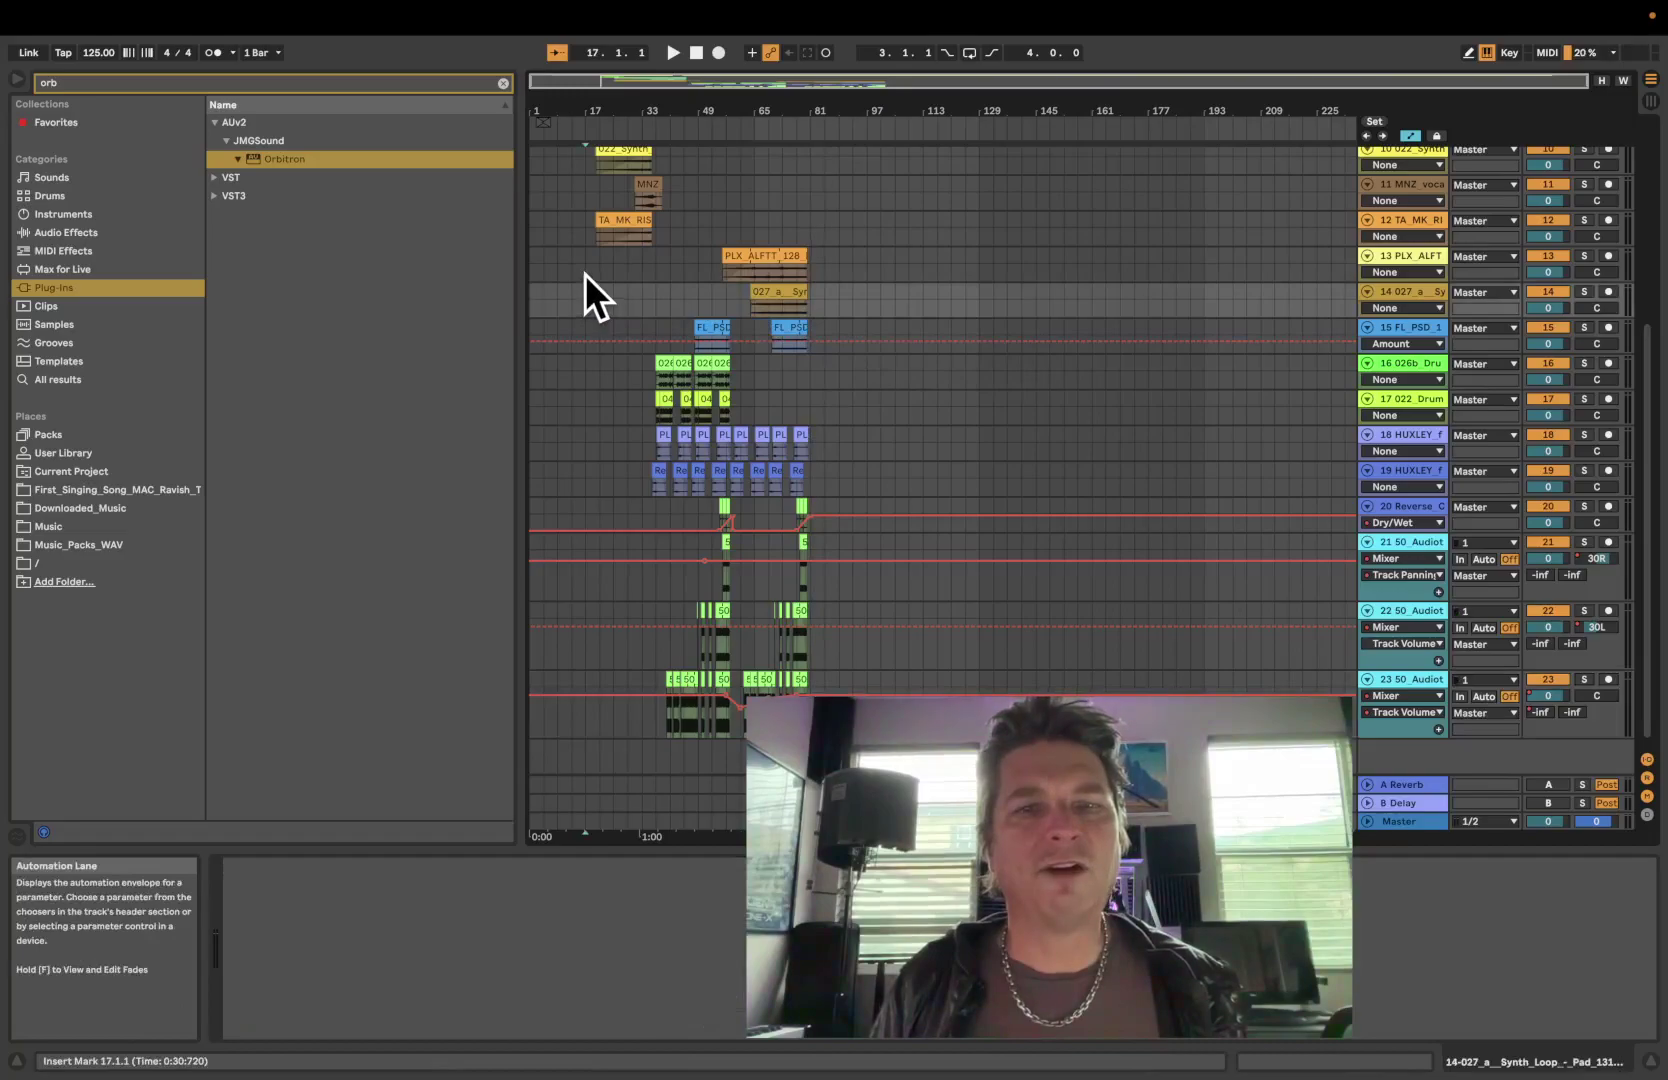
{"action": "scroll", "coordinate": [622, 288], "scroll_direction": "up", "scroll_amount": 10}
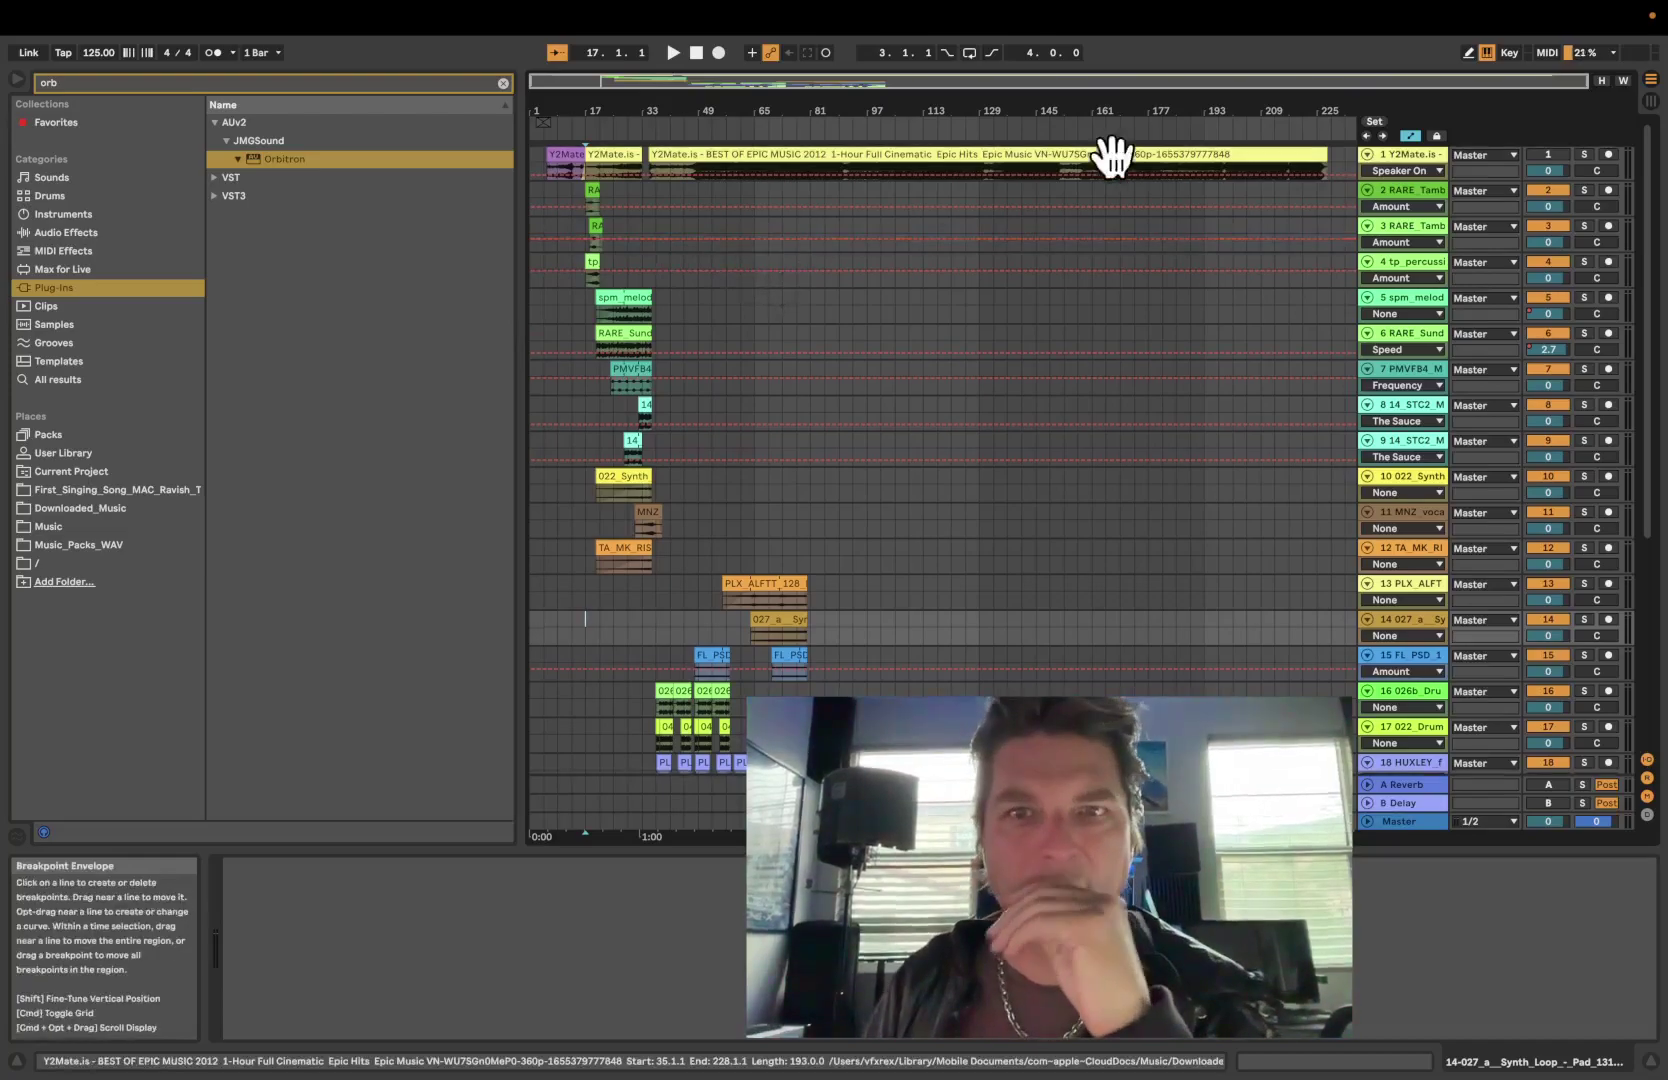
{"action": "left_click", "coordinate": [1408, 136]}
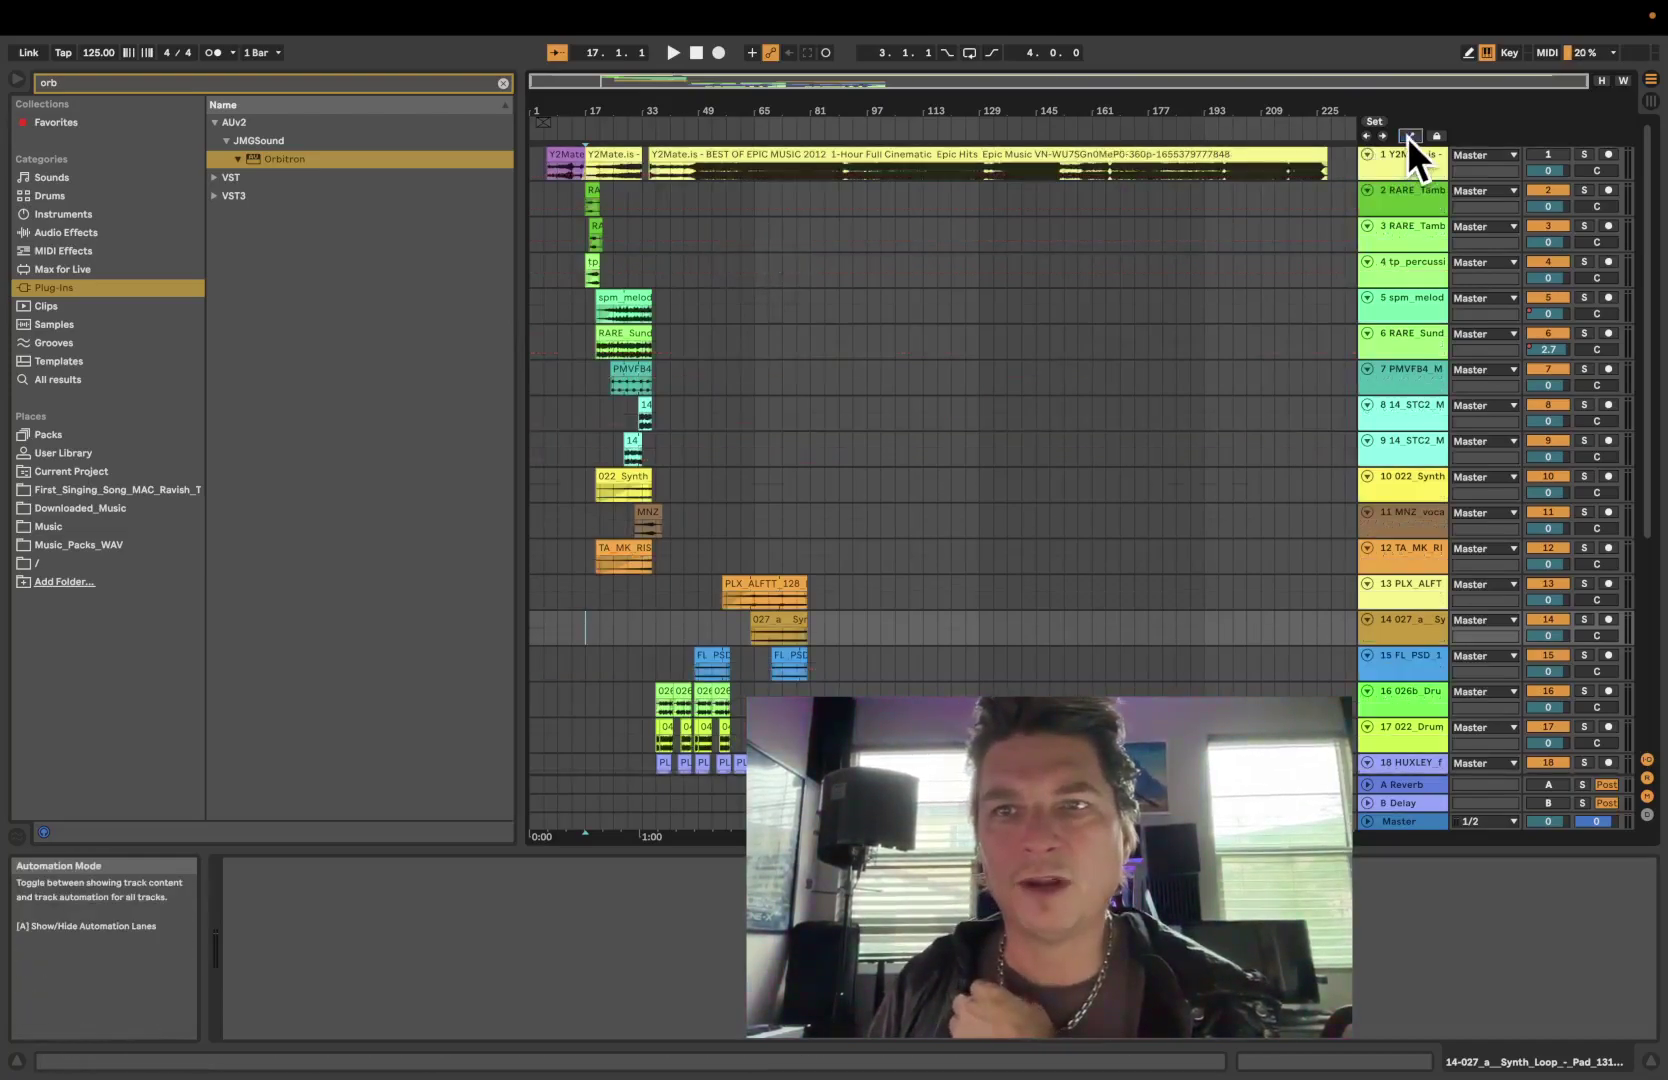
{"action": "scroll", "coordinate": [950, 245], "scroll_direction": "down", "scroll_amount": 4}
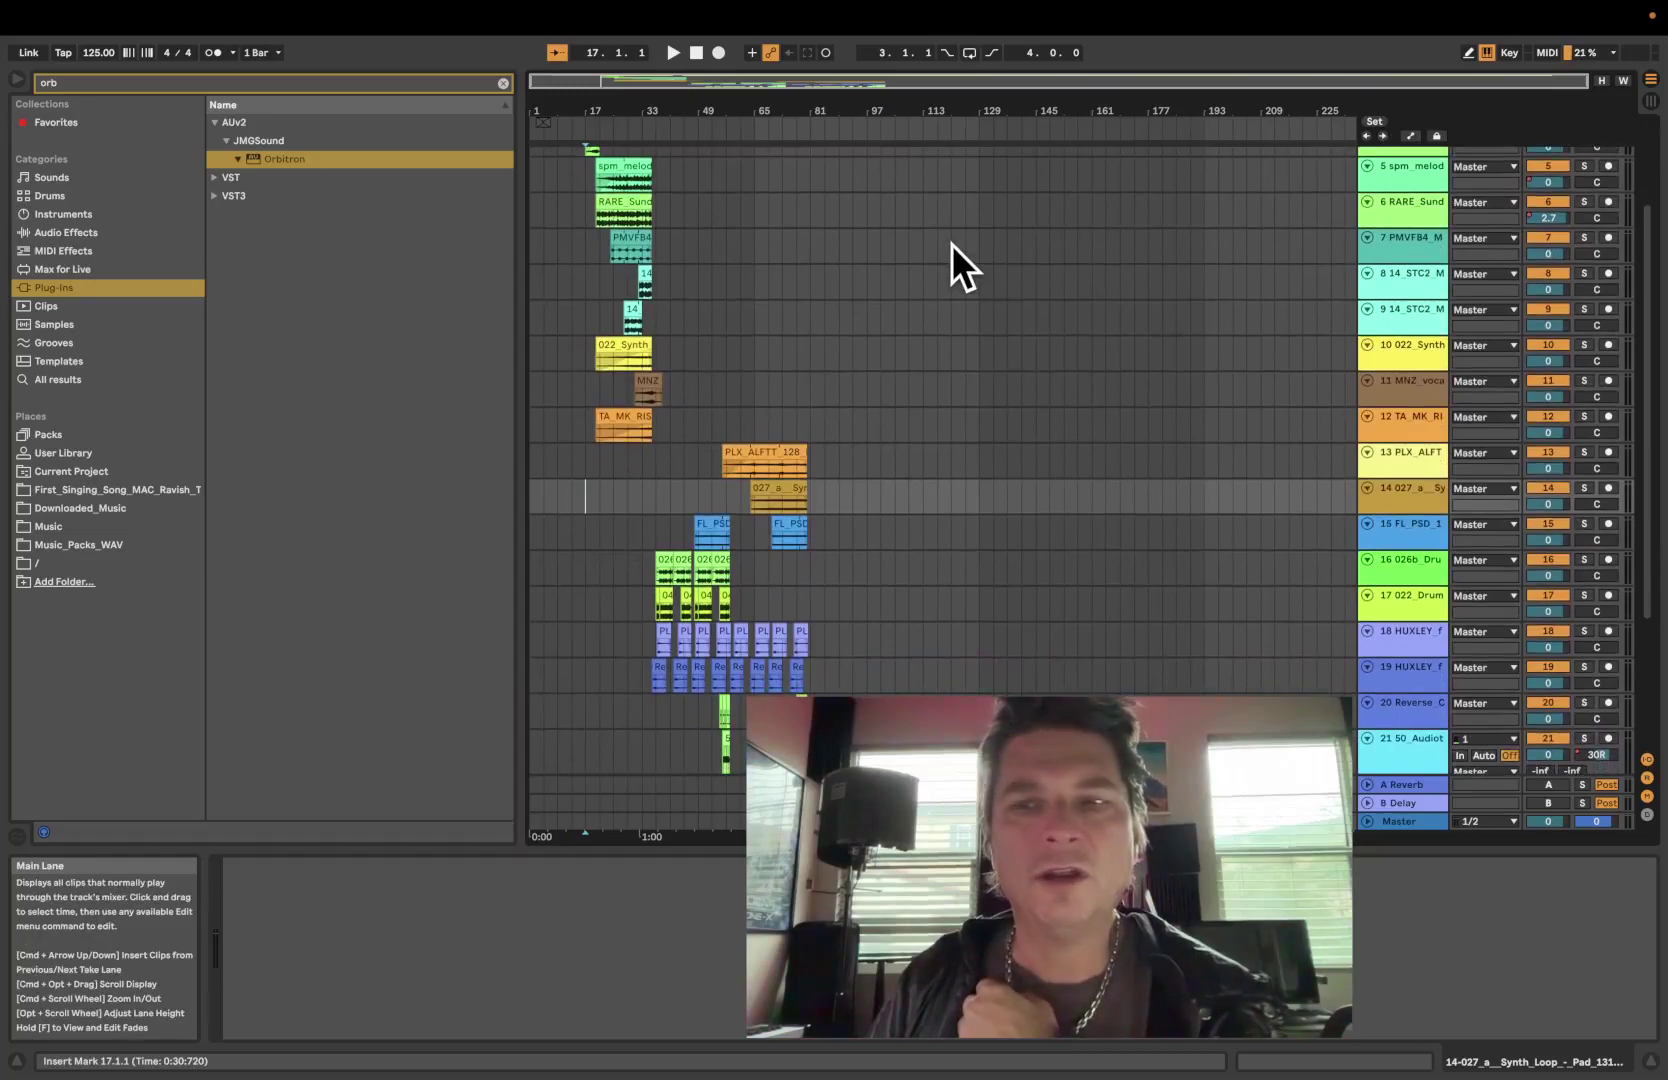